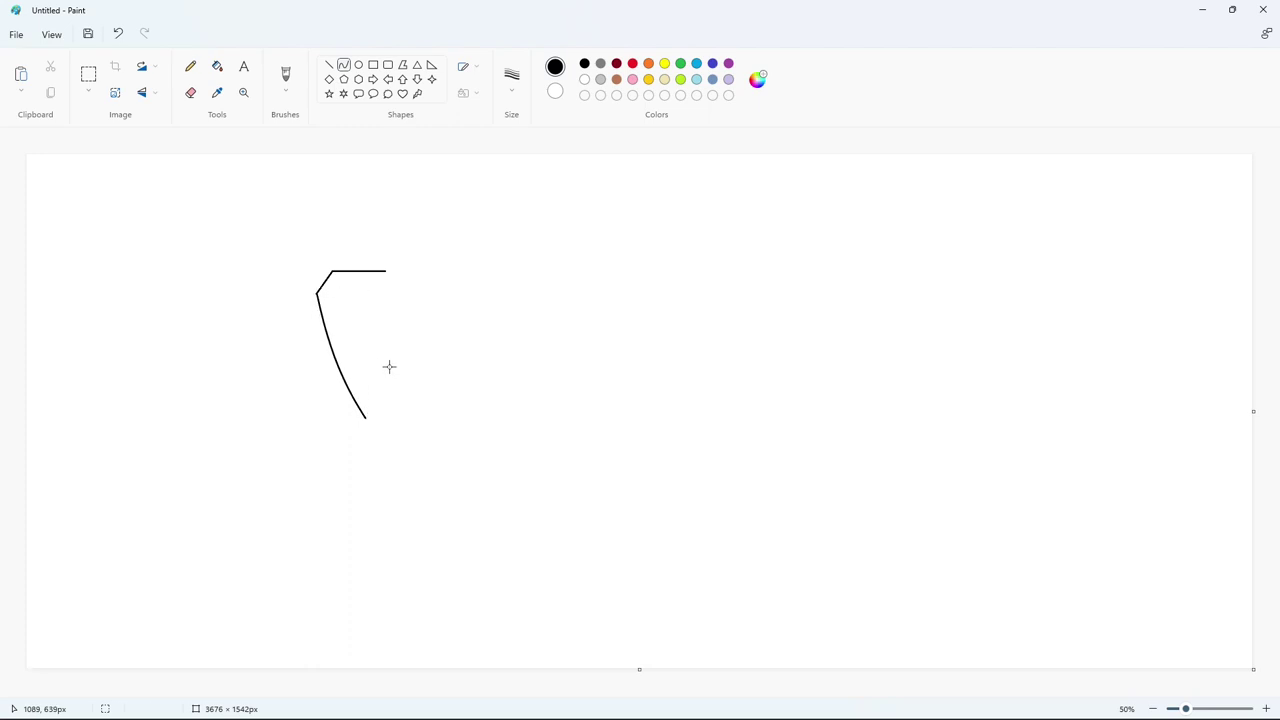
Close the half-letter outline with a short straight base line and a slightly curved right edge
left_click_drag(366, 418, 396, 418)
left_click(335, 67)
left_click_drag(386, 271, 396, 418)
key("ctrl+z")
left_click(344, 64)
left_click_drag(384, 271, 395, 418)
Draw two short horizontal crossbar lines extending right from the half letter's curved right edge
mouse_move(391, 357)
left_mouse_down()
mouse_move(381, 331)
mouse_move(417, 329)
mouse_move(415, 360)
left_mouse_up()
left_click(452, 363)
left_click(332, 69)
left_click(491, 356)
Erase the right edge between the two crossbar lines in white and trim the overshoot at the upper corner
scroll(495, 370, "up", 1)
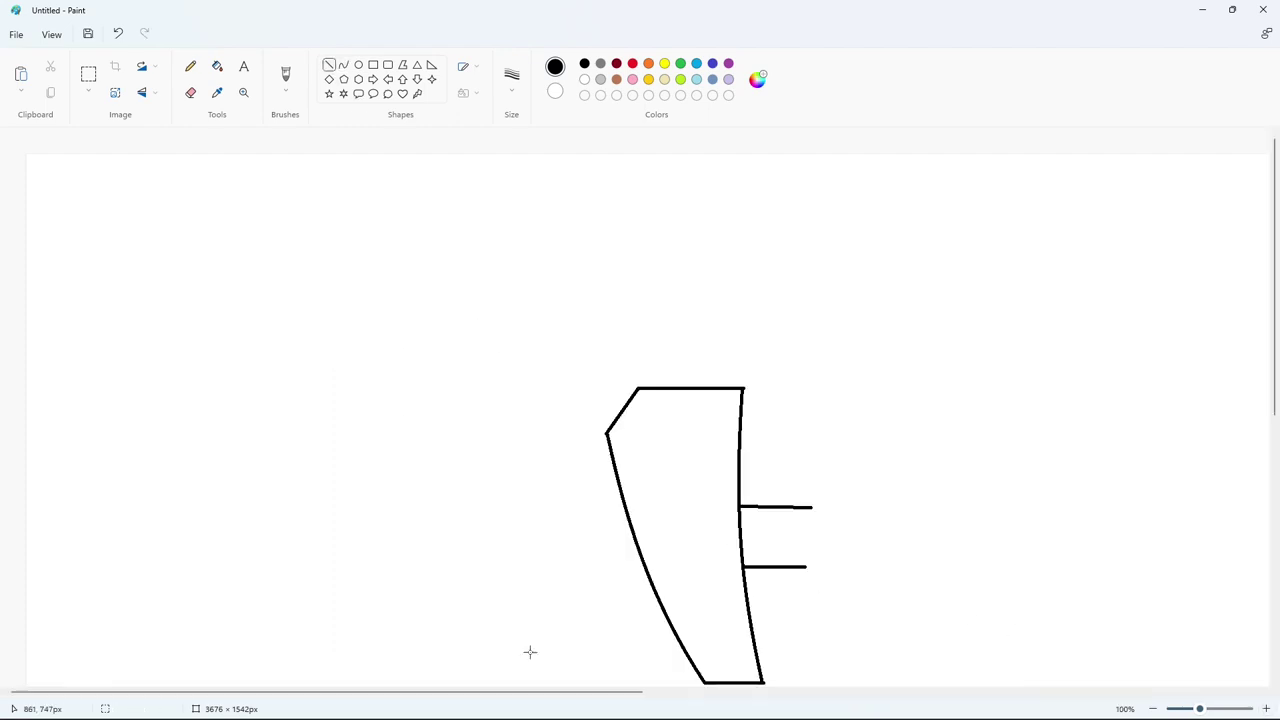
left_click_drag(533, 691, 641, 691)
left_click(585, 80)
left_click_drag(529, 511, 510, 511)
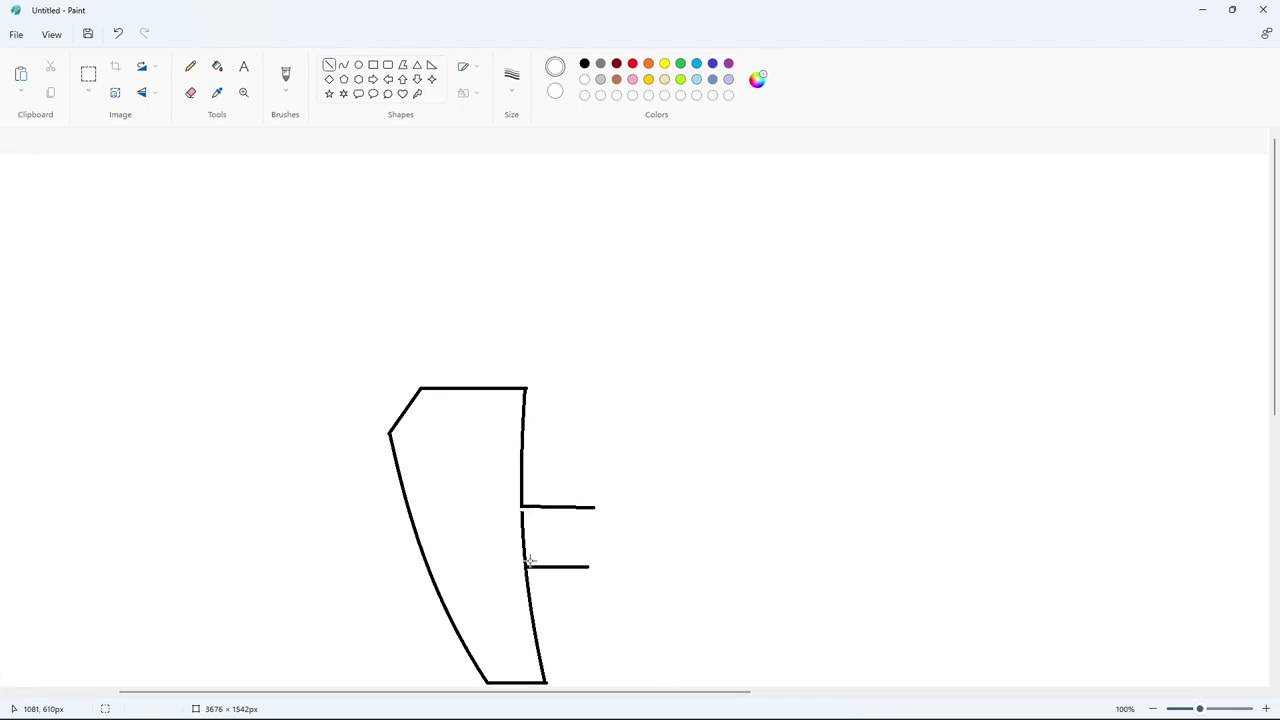
left_click_drag(530, 561, 516, 561)
left_click_drag(530, 389, 528, 386)
left_click(217, 66)
scroll(523, 400, "down", 2)
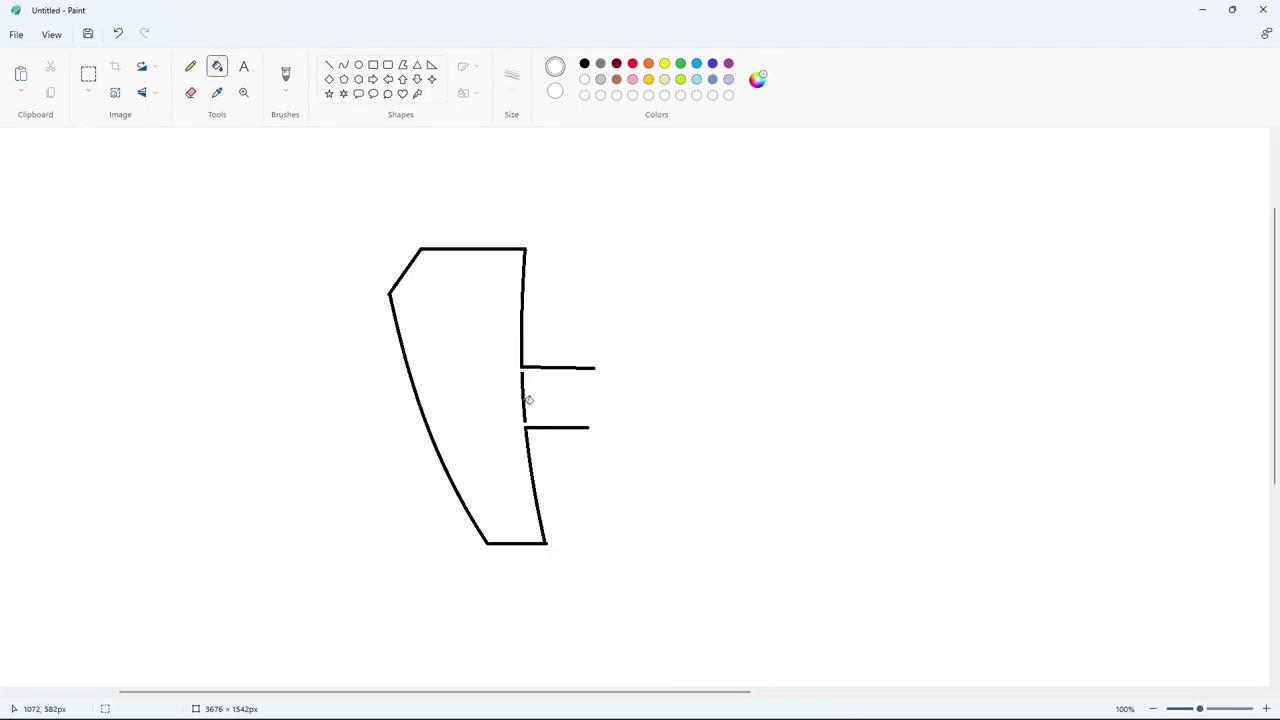
left_click(523, 400)
Draw a parallel black outer outline along the half letter's top, bevelled corner, left side and base
key("ctrl+minus")
left_click(329, 64)
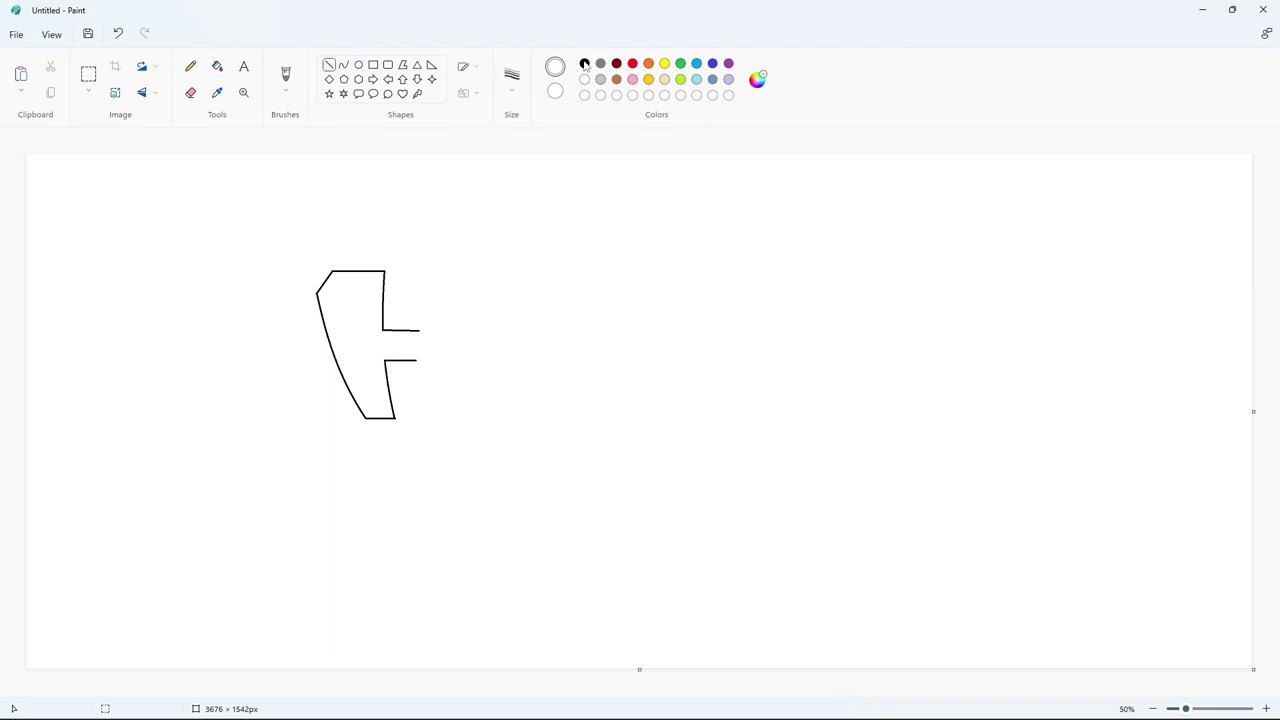
left_click(584, 63)
mouse_move(387, 264)
left_mouse_down()
mouse_move(328, 264)
mouse_move(308, 295)
mouse_move(362, 422)
mouse_move(330, 380)
left_mouse_up()
left_click(344, 64)
left_click(329, 64)
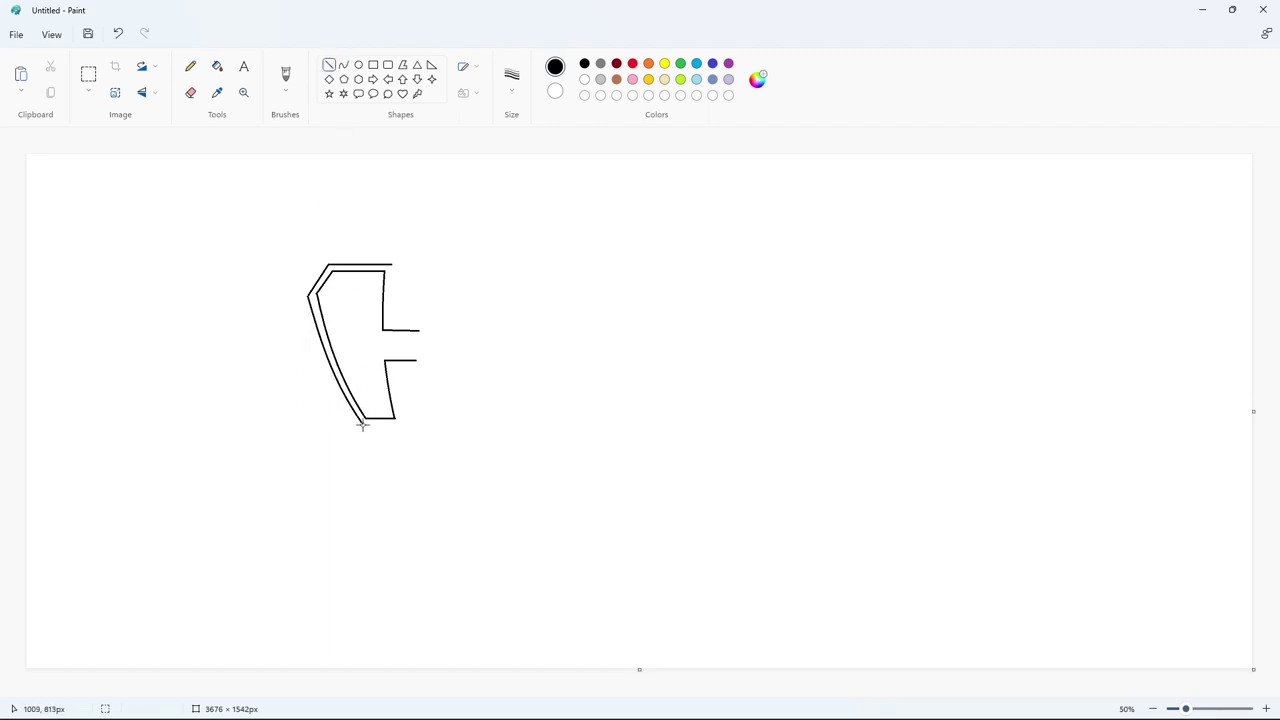
left_click_drag(362, 422, 405, 424)
Complete the outer outline with a curved right edge and two short lines outside the crossbar
left_click(344, 64)
left_click_drag(391, 265, 404, 424)
mouse_move(398, 345)
left_mouse_down()
mouse_move(388, 323)
mouse_move(497, 319)
left_mouse_up()
key("ctrl+z")
left_click(329, 65)
left_click_drag(391, 323, 417, 323)
left_click(551, 346)
mouse_move(395, 368)
left_mouse_down()
mouse_move(462, 357)
mouse_move(449, 373)
left_mouse_up()
left_click(589, 367)
Erase the part of the outer right edge that crosses the crossbar, using white lines and a white fill
left_click(1266, 709)
scroll(790, 610, "down", 2)
scroll(700, 480, "up", 2)
scroll(640, 415, "right", 2)
scroll(634, 411, "down", 1)
left_click(586, 79)
left_click(513, 299)
left_click(507, 326)
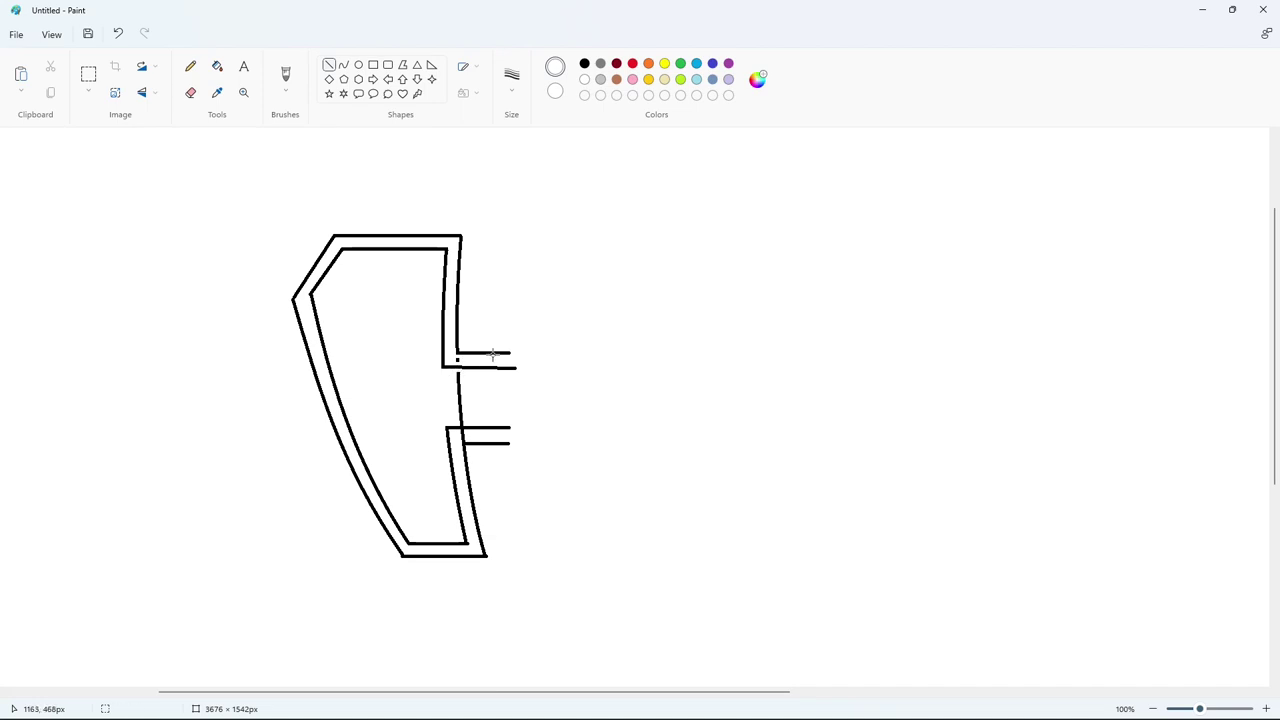
left_click_drag(462, 416, 469, 440)
left_click(549, 403)
left_click(459, 439)
left_click(595, 426)
left_click(220, 67)
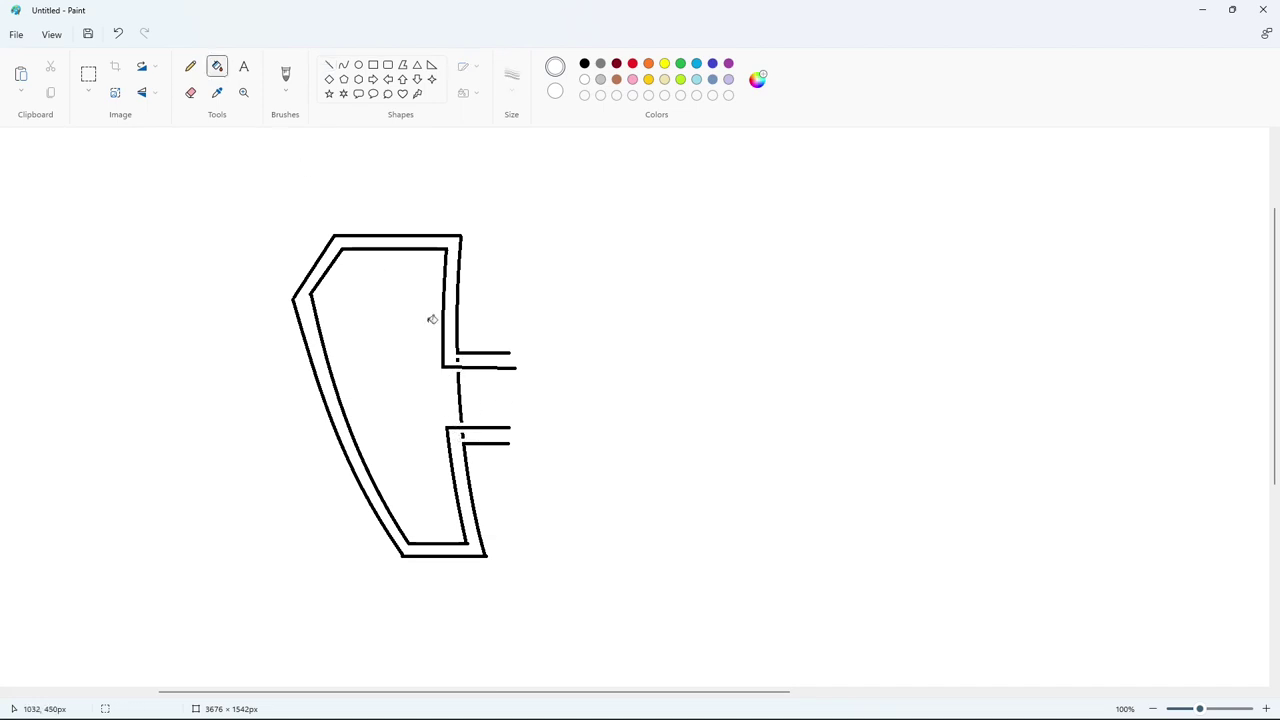
left_click(462, 378)
Draw a thicker black curve parallel to the half letter's left side as the start of a border
scroll(910, 457, "down", 3, "ctrl")
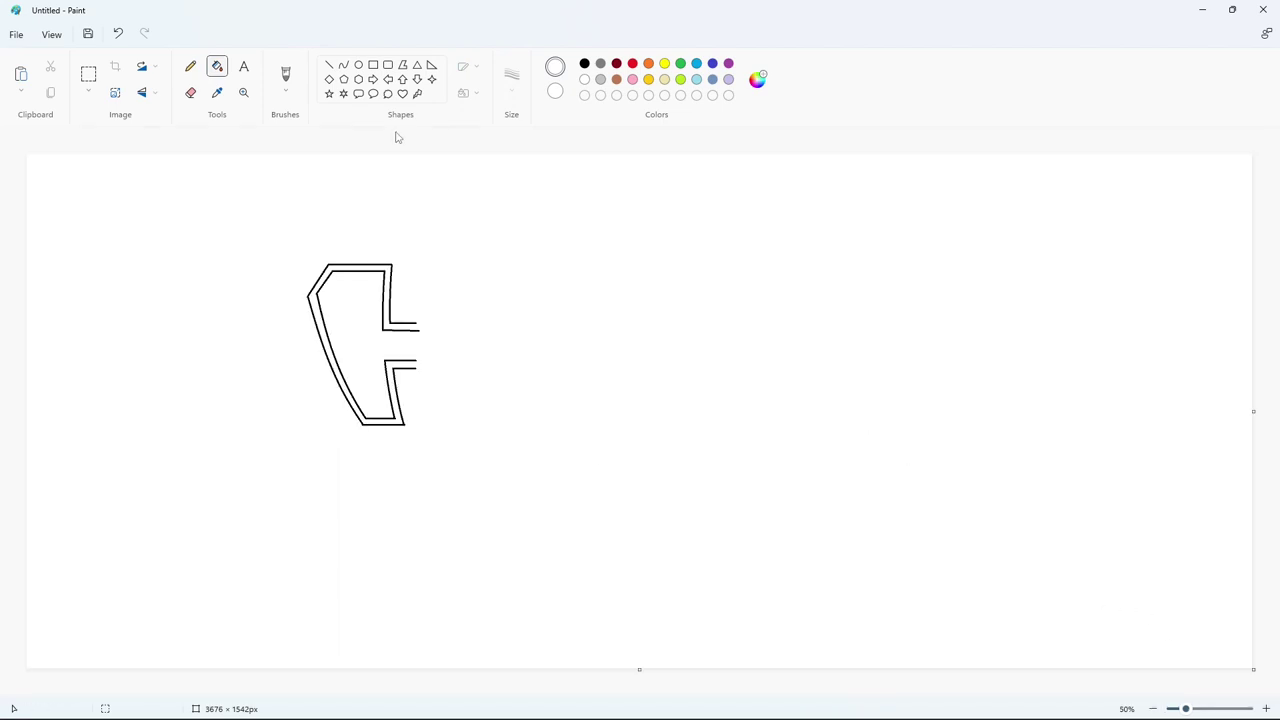
left_click(342, 66)
left_click(586, 65)
left_click_drag(292, 291, 320, 251)
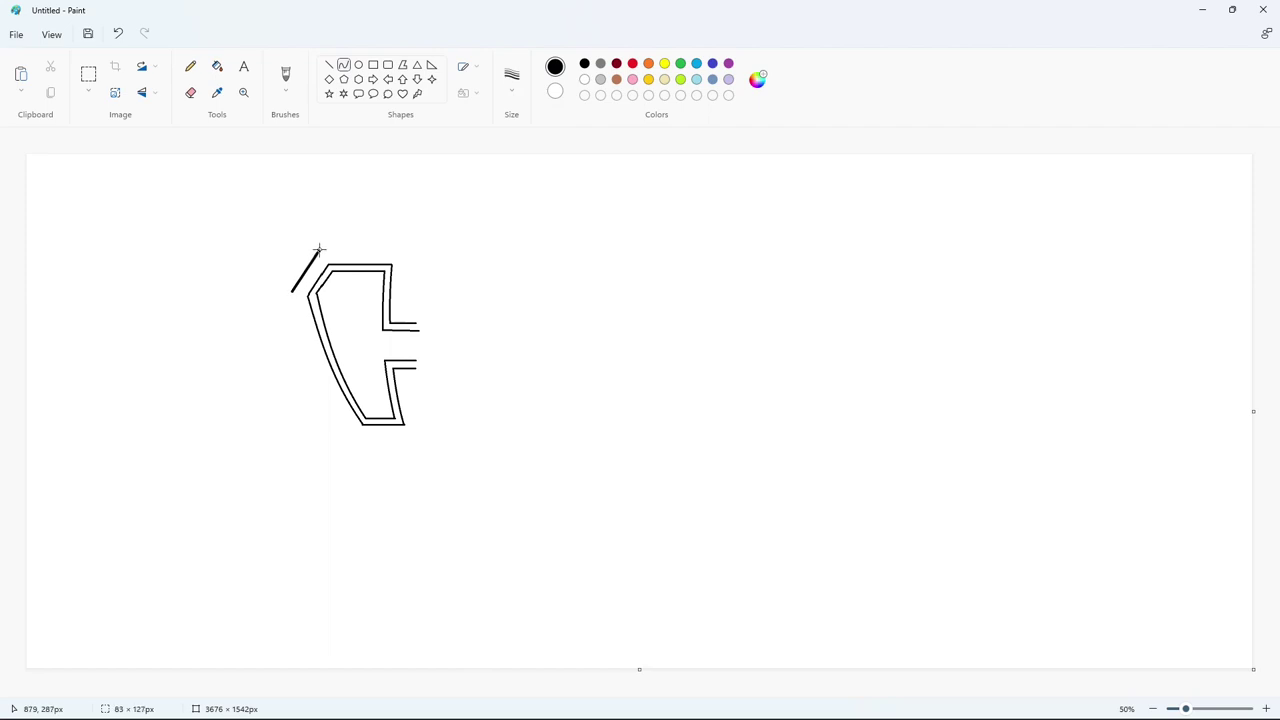
key("ctrl+z")
left_click_drag(292, 290, 356, 440)
left_click_drag(312, 333, 330, 392)
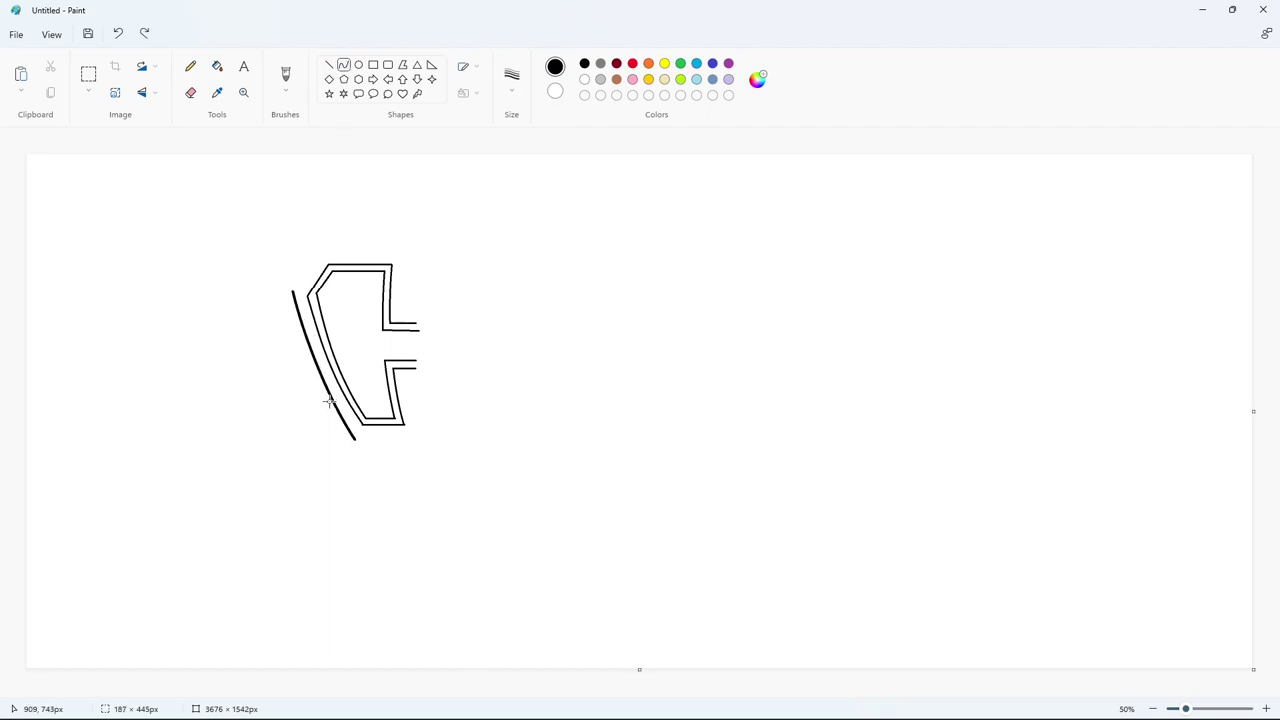
Extend the thick border with straight lines along the bevelled corner, the top and the base
left_click(329, 64)
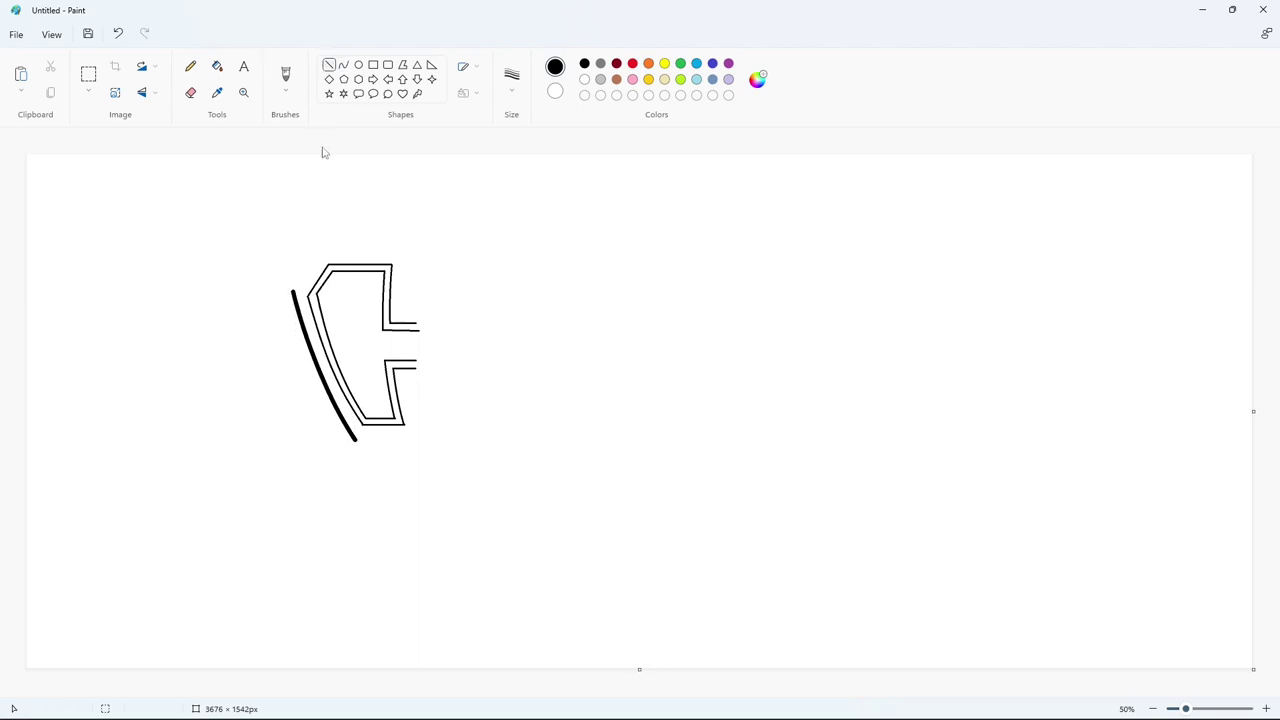
left_click_drag(292, 290, 414, 246)
left_click_drag(355, 439, 421, 439)
left_click(494, 429)
Copy the area around the half emblem, paste it and flip the copy horizontally
left_click(88, 75)
left_click_drag(259, 206, 520, 516)
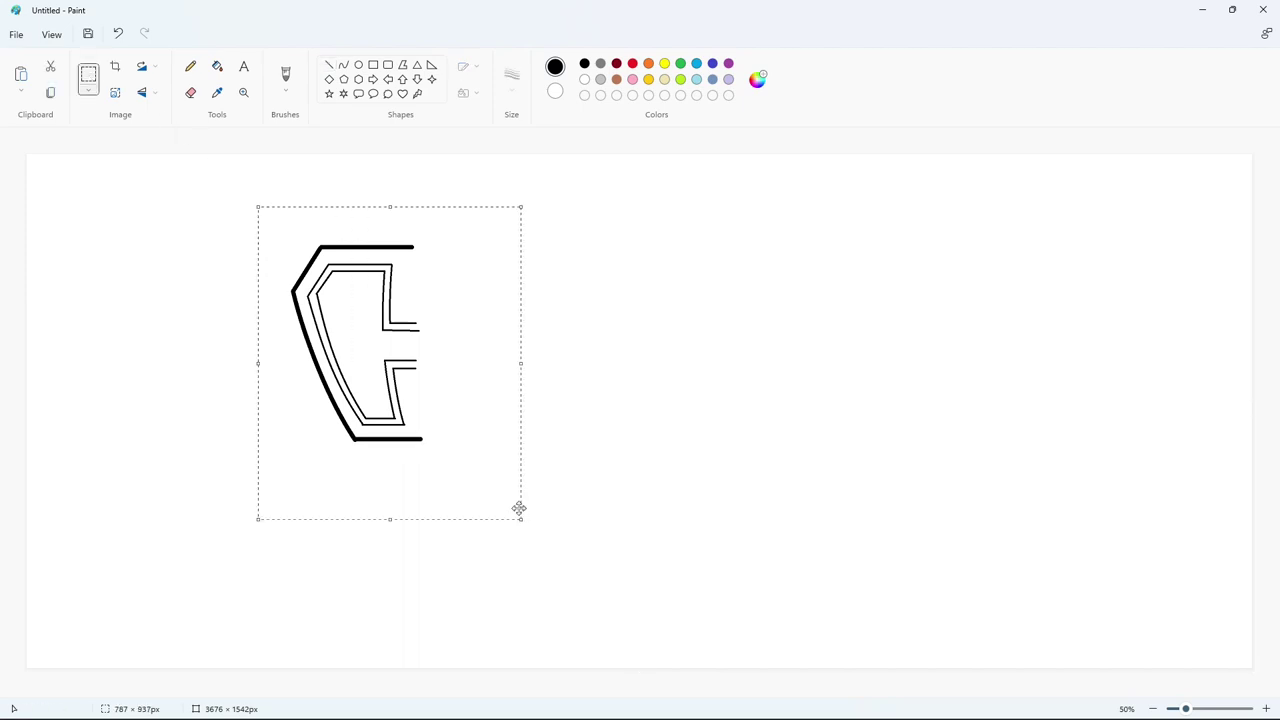
key("ctrl+c")
key("ctrl+v")
left_click(143, 92)
left_click(150, 137)
Align the flipped copy against the original half to form a complete symmetrical H emblem
left_click_drag(149, 223, 401, 276)
key("Up")
key("Up")
key("Right")
key("Right")
key("Right")
key("Right")
key("Right")
key("Right")
key("Right")
key("Right")
key("Right")
key("Right")
key("Right")
key("Right")
key("Right")
key("Right")
key("Right")
key("Right")
key("Right")
key("Right")
key("Right")
key("Right")
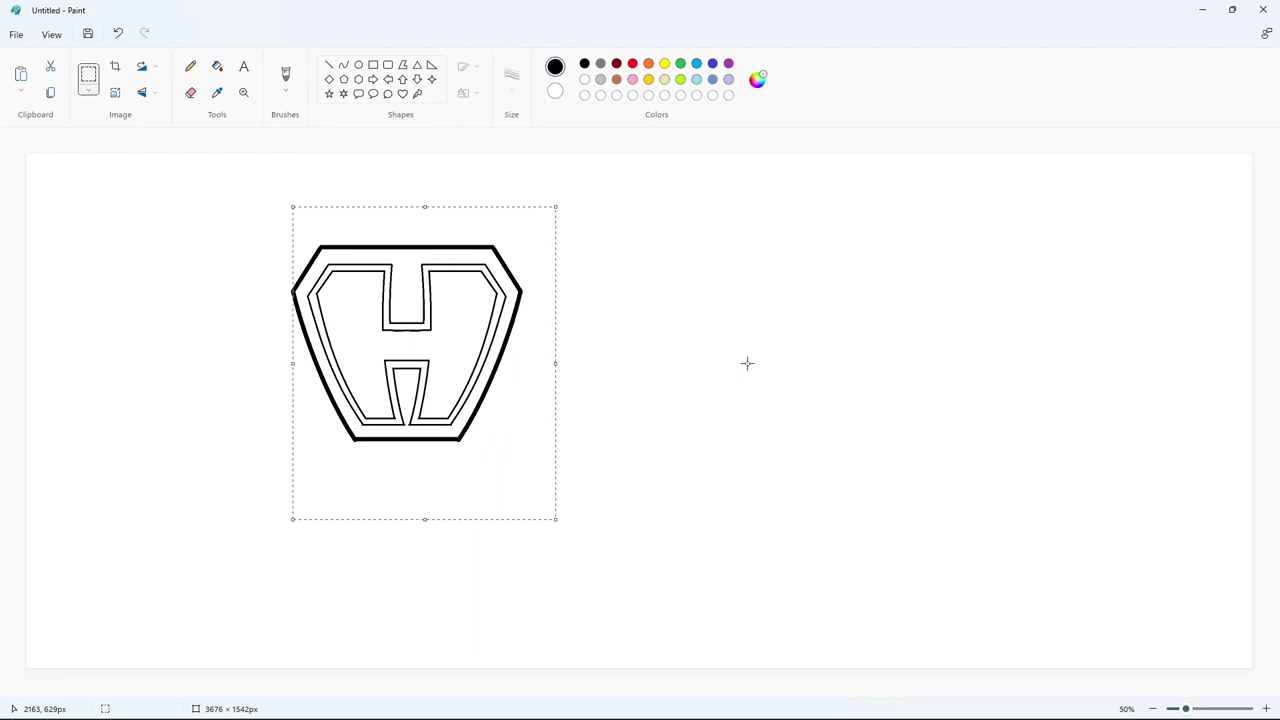
left_click(747, 363)
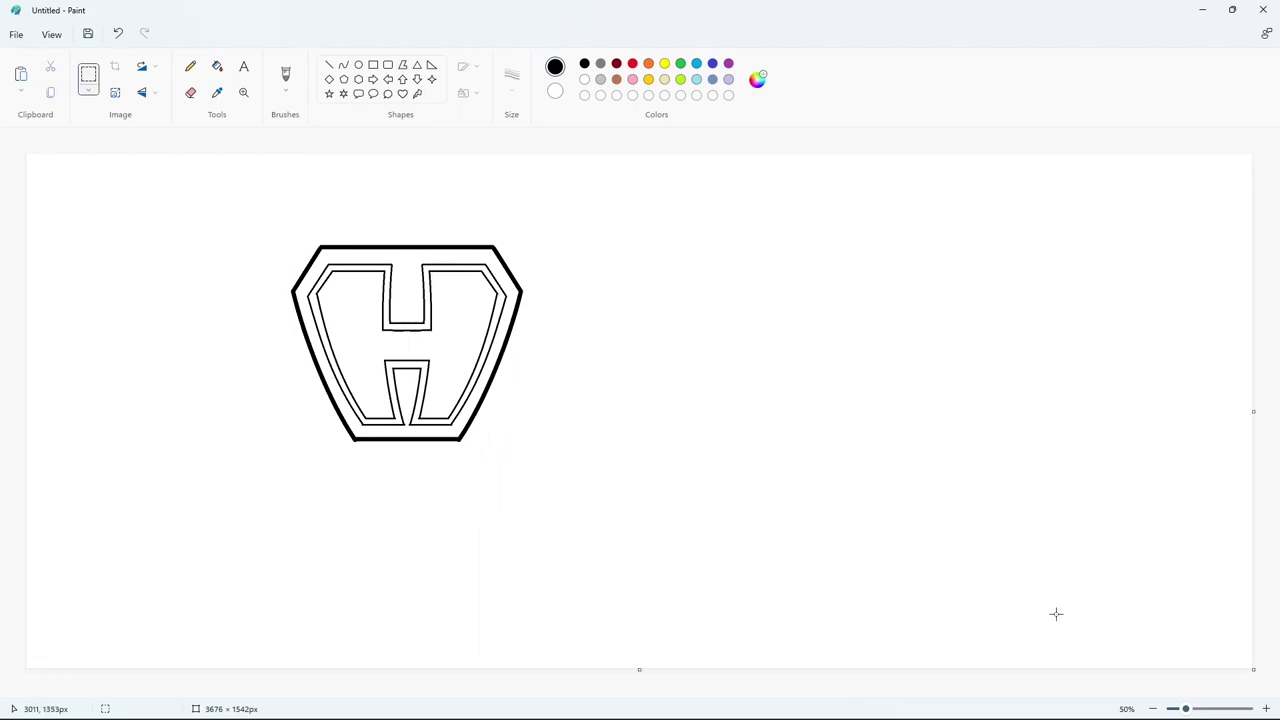
Trim the uneven corners under the emblem border's bottom edge with white
left_click(1266, 709)
scroll(754, 630, "down", 5)
left_click(330, 66)
left_click(512, 79)
left_click(512, 143)
left_click_drag(668, 315, 920, 316)
key("ctrl+z")
key("Up")
key("Up")
key("Up")
left_click(585, 80)
left_click(1074, 638)
scroll(1074, 638, "up", 3)
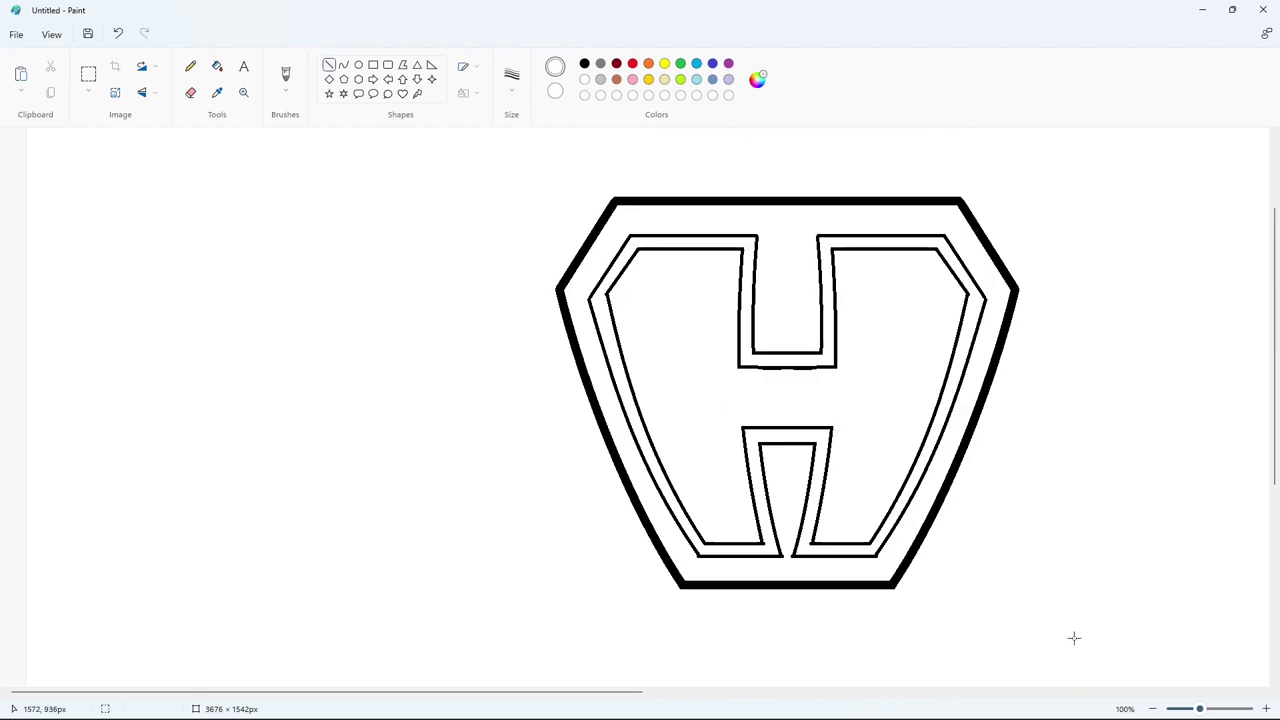
left_click(1152, 708)
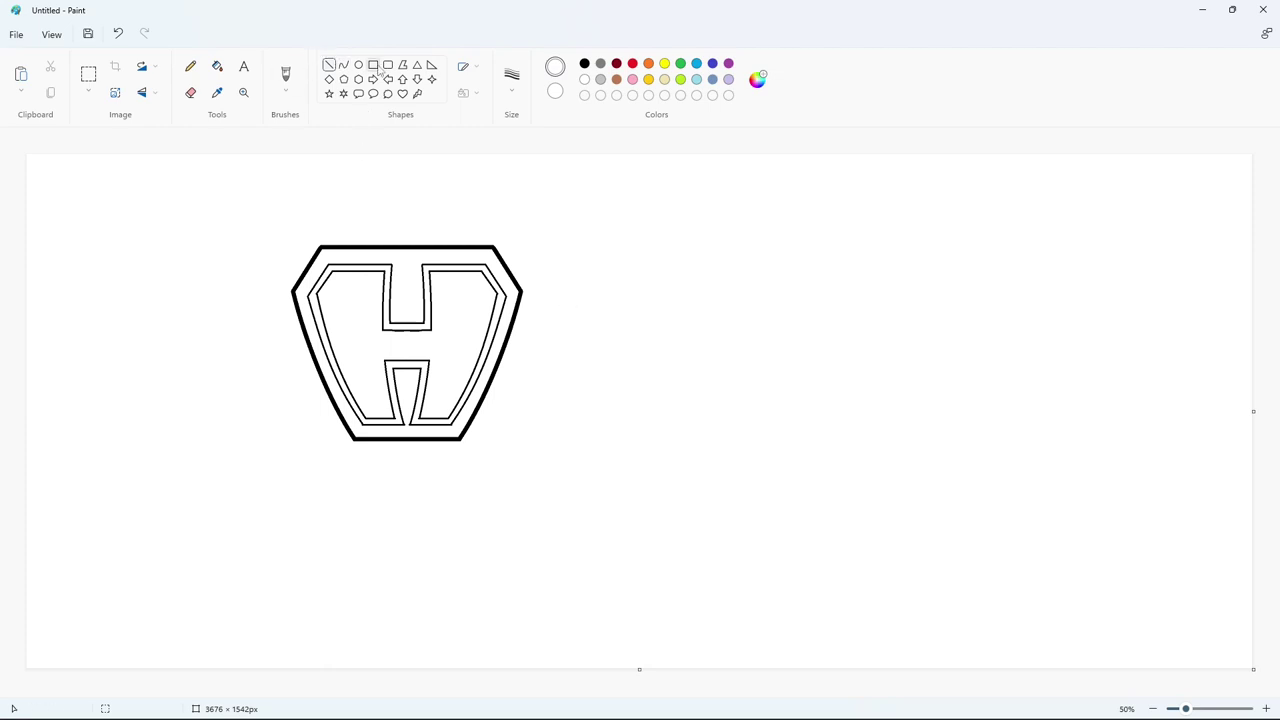
left_click(373, 64)
left_click(584, 63)
left_click_drag(536, 284, 617, 369)
key("ctrl+z")
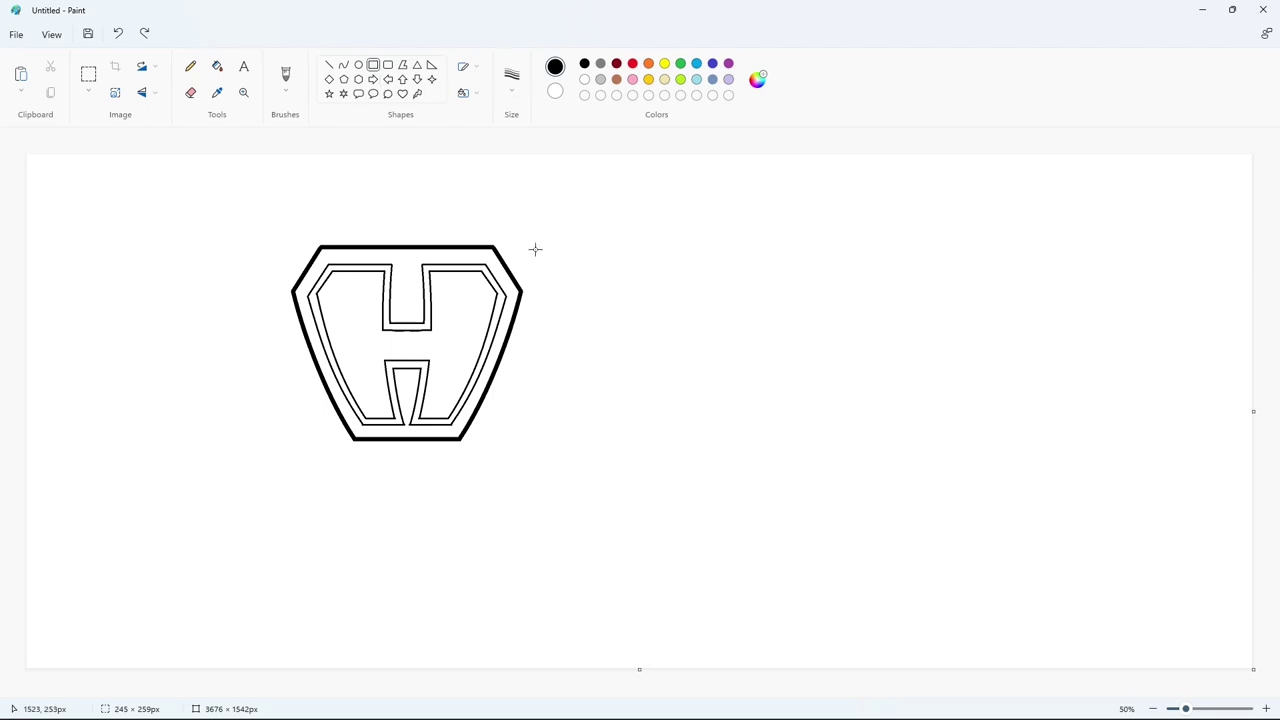
left_click_drag(541, 297, 1026, 405)
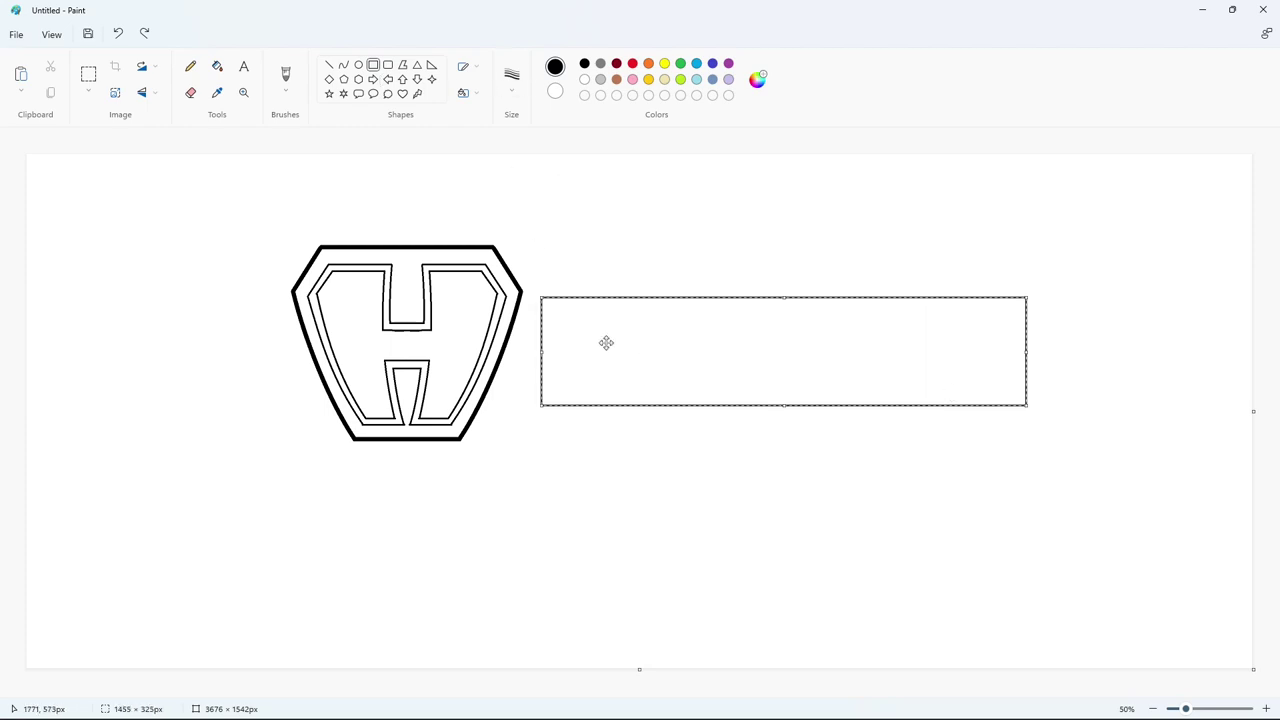
key("ctrl+z")
Draw the slanted outline of a letter A beside the emblem with its top, sides, inner edges and left foot
left_click(329, 64)
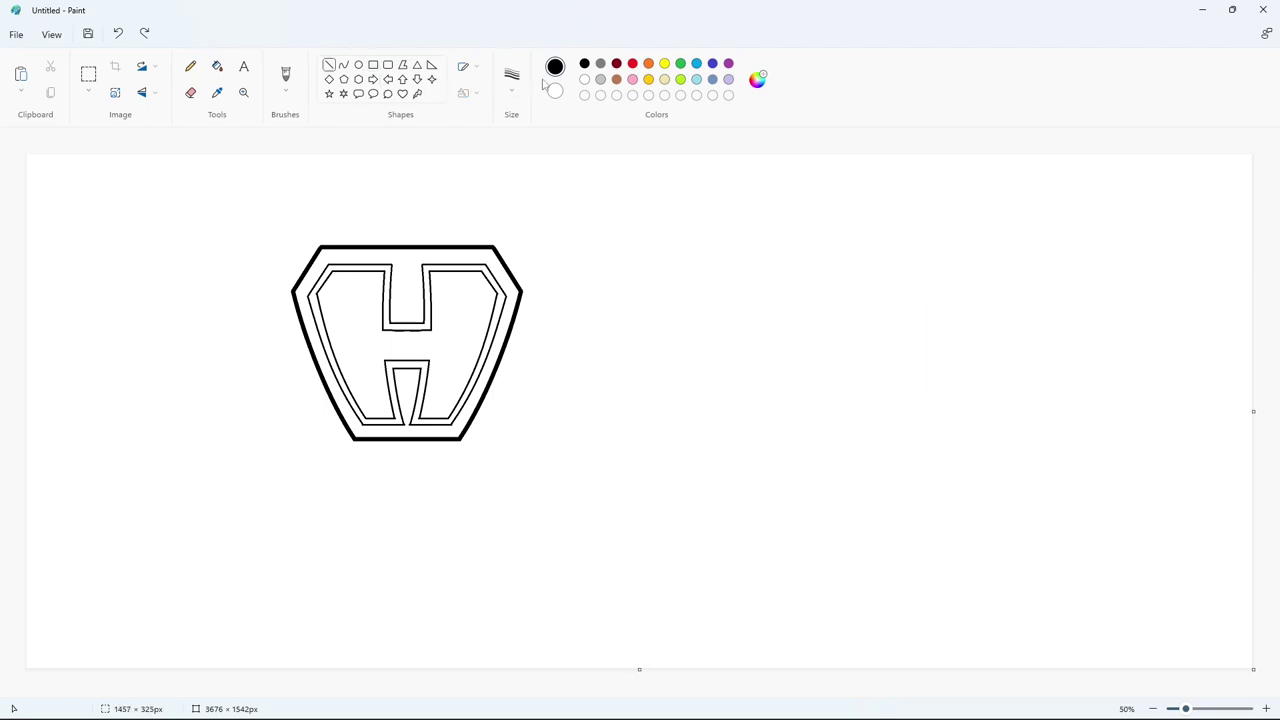
mouse_move(541, 297)
left_mouse_down()
mouse_move(500, 401)
mouse_move(524, 402)
left_mouse_up()
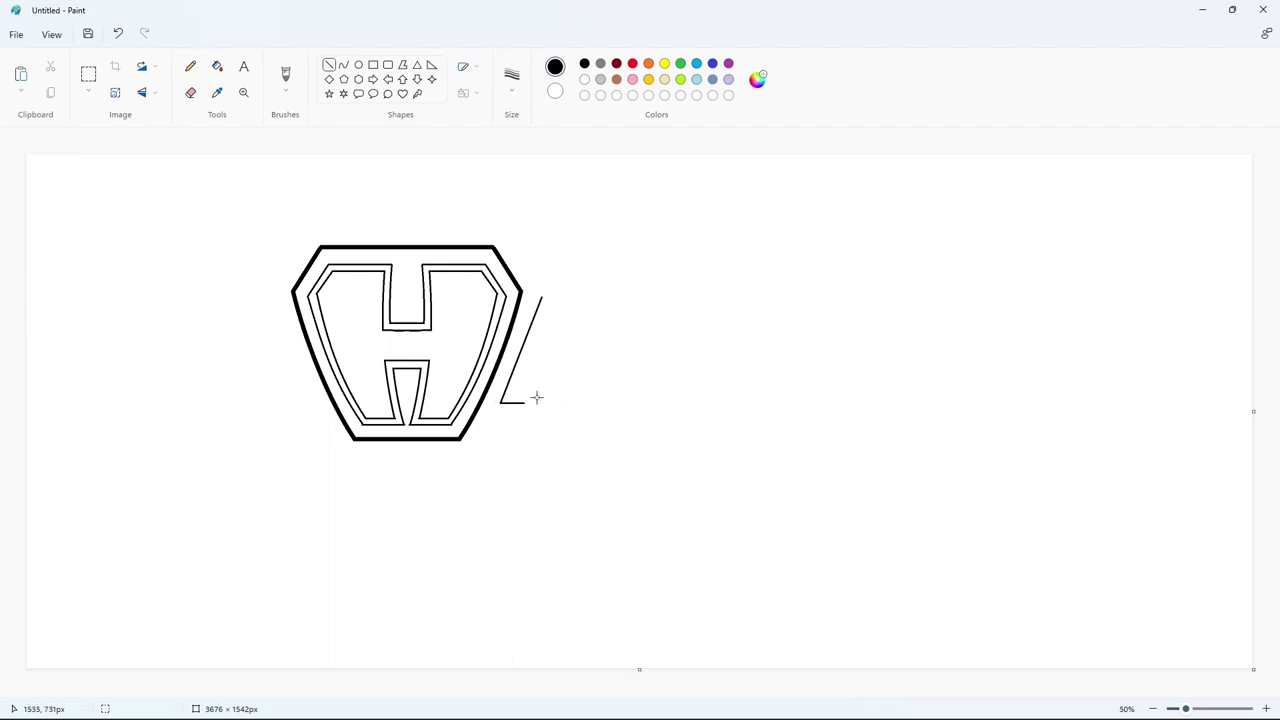
left_click_drag(541, 297, 590, 297)
mouse_move(524, 402)
left_mouse_down()
mouse_move(548, 310)
mouse_move(563, 321)
mouse_move(552, 403)
left_mouse_up()
left_click_drag(590, 297, 570, 405)
Draw a horizontal base line for the A's right leg and shift it right to meet the leg's outer edge
scroll(614, 640, "up", 2)
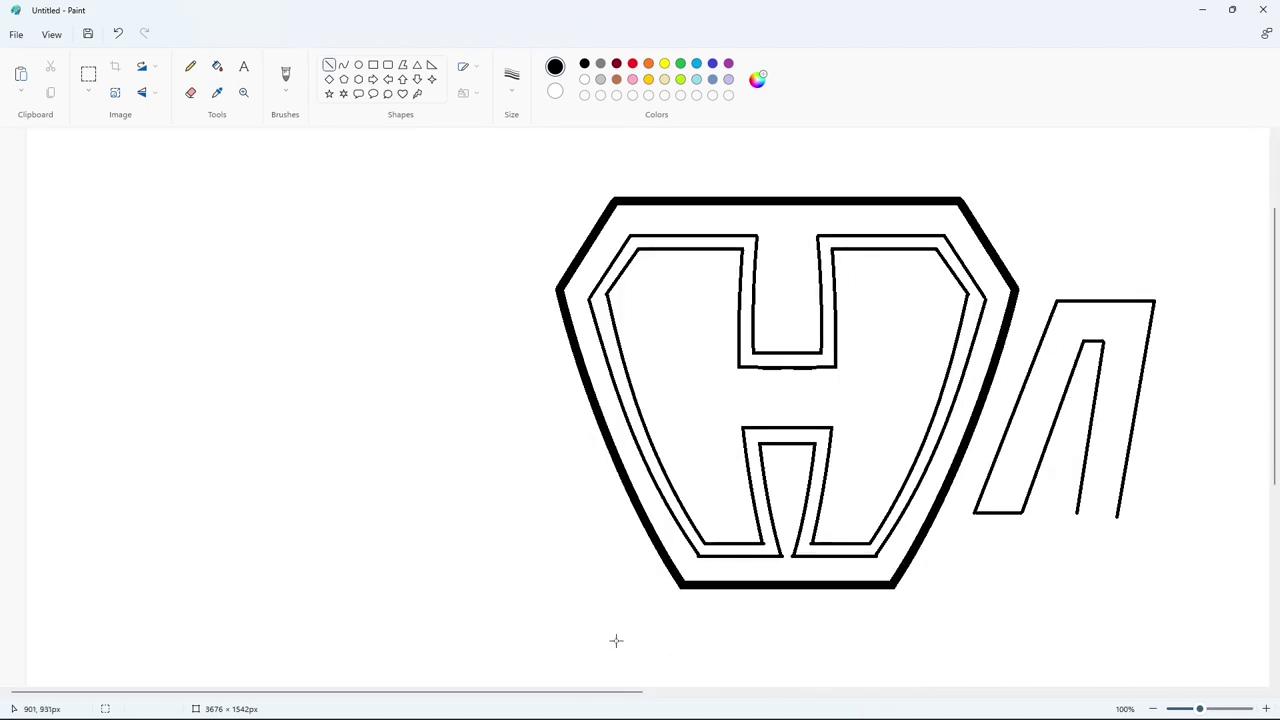
scroll(629, 515, "right", 3)
left_click_drag(629, 514, 691, 514)
key("Right")
key("Right")
key("Right")
key("Right")
key("Right")
key("Right")
key("Right")
key("Right")
key("Right")
key("Right")
key("Right")
key("Right")
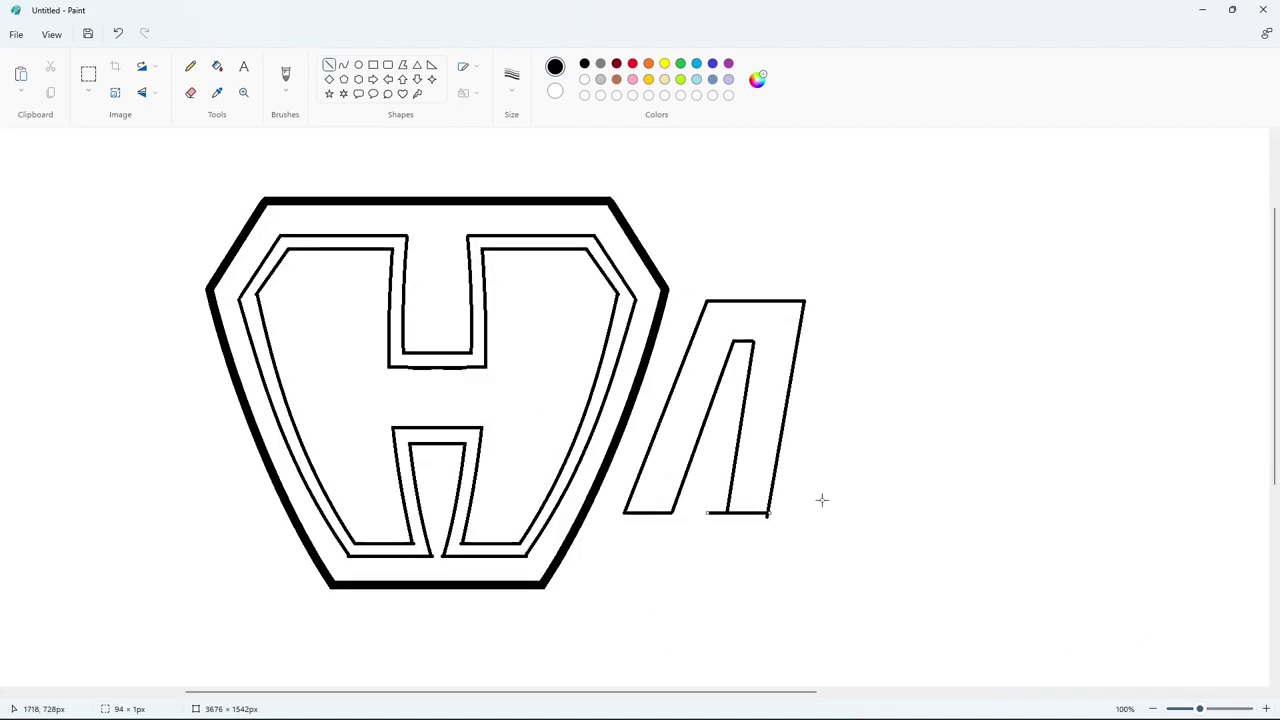
Erase the excess of the base line protruding left of the A's right leg with white
left_click(584, 79)
left_click(217, 66)
left_click(713, 513)
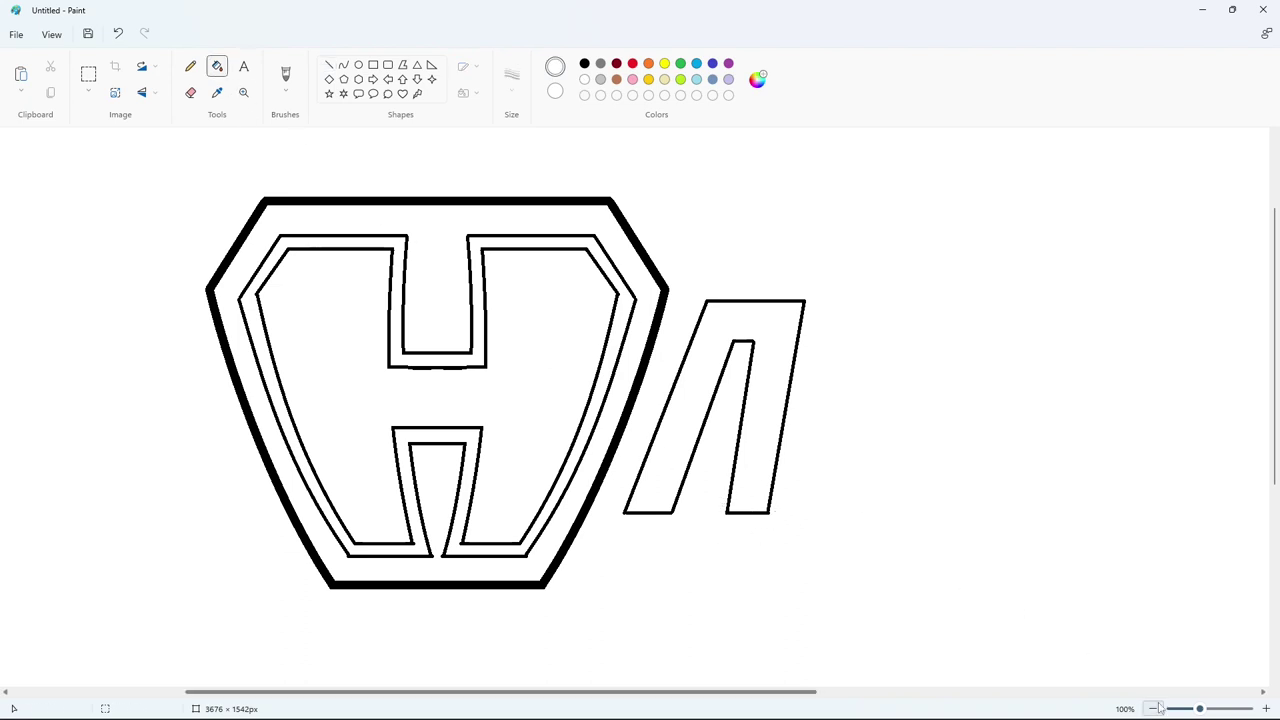
Draw two horizontal black crossbar lines between the legs of the A
left_click(1153, 708)
left_click(329, 64)
left_click(584, 63)
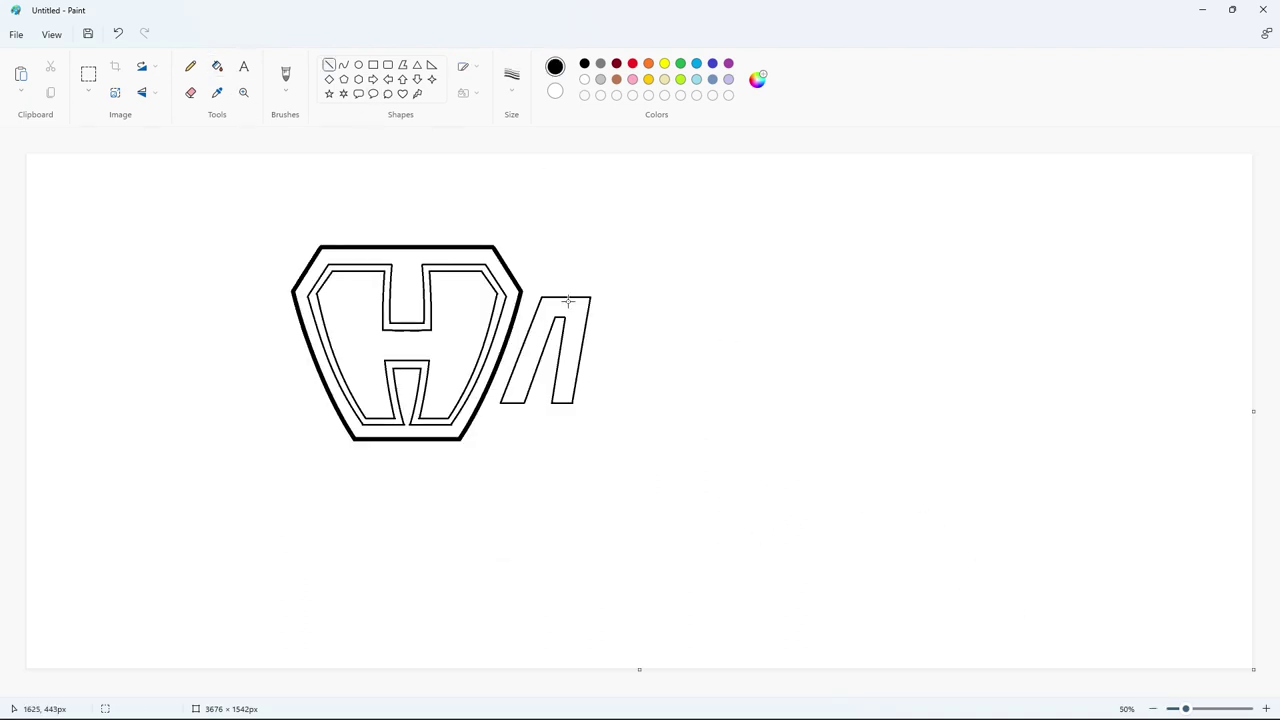
left_click_drag(530, 370, 559, 370)
left_click(558, 378)
left_click(605, 378)
Erase the inner leg edges between the A's two crossbar lines with white lines and fills
left_click(1266, 708)
left_click_drag(642, 691, 803, 677)
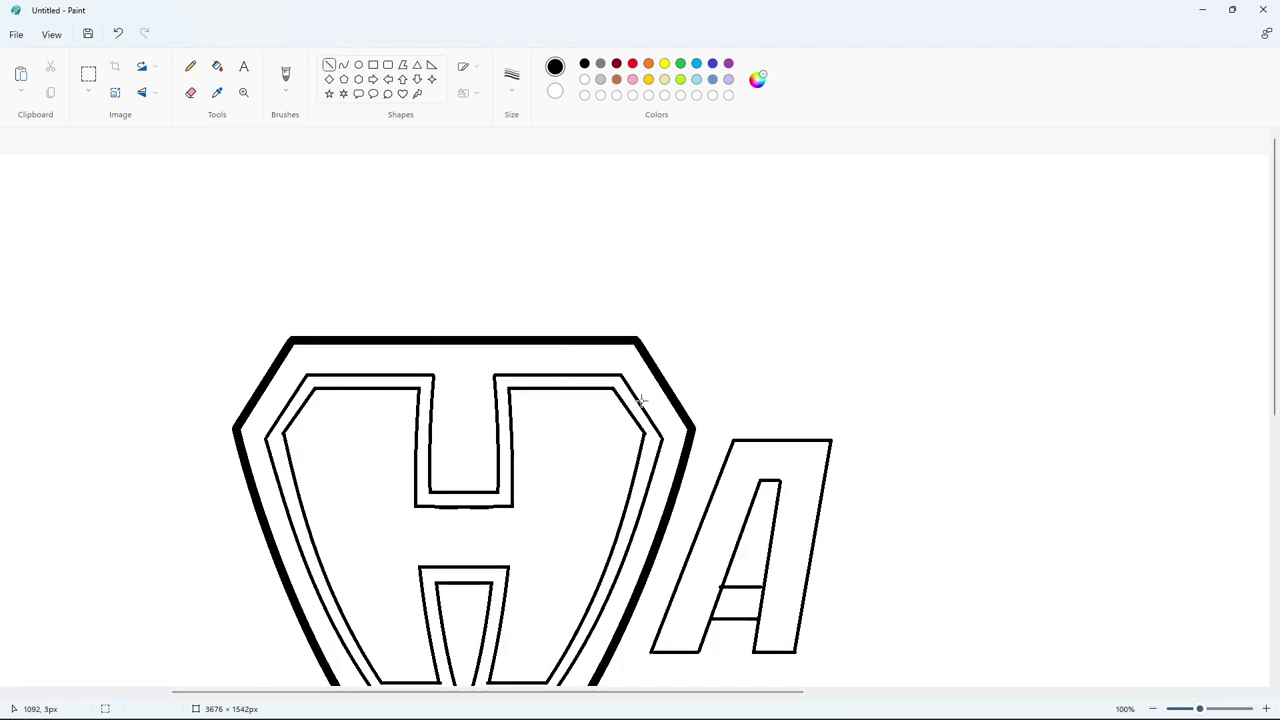
mouse_move(754, 579)
left_mouse_down()
mouse_move(722, 594)
mouse_move(765, 594)
mouse_move(708, 611)
mouse_move(766, 611)
mouse_move(719, 582)
left_mouse_up()
left_click(829, 550)
left_click(586, 80)
left_click(795, 558)
left_click(794, 585)
left_click(798, 564)
left_click(217, 66)
left_click(715, 604)
left_click(762, 603)
Draw a narrow black inset outline inside the A's enclosed opening
scroll(963, 620, "down", 3)
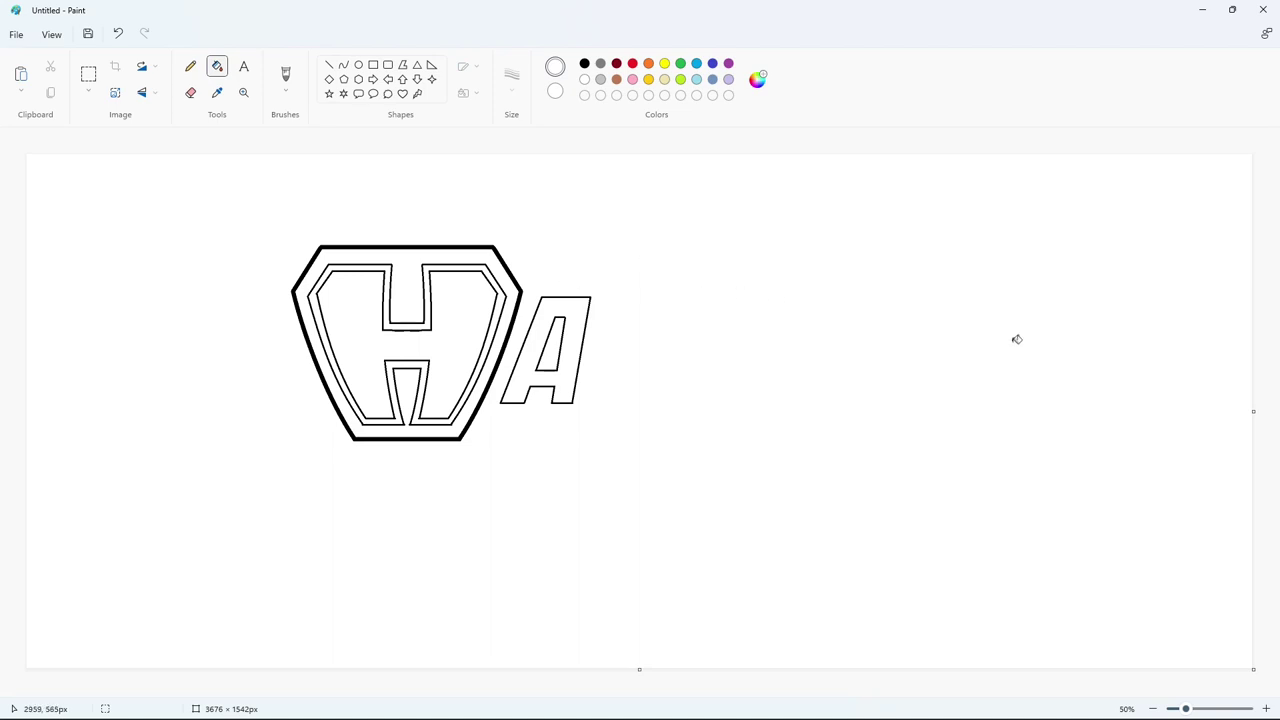
left_click(329, 64)
left_click(584, 63)
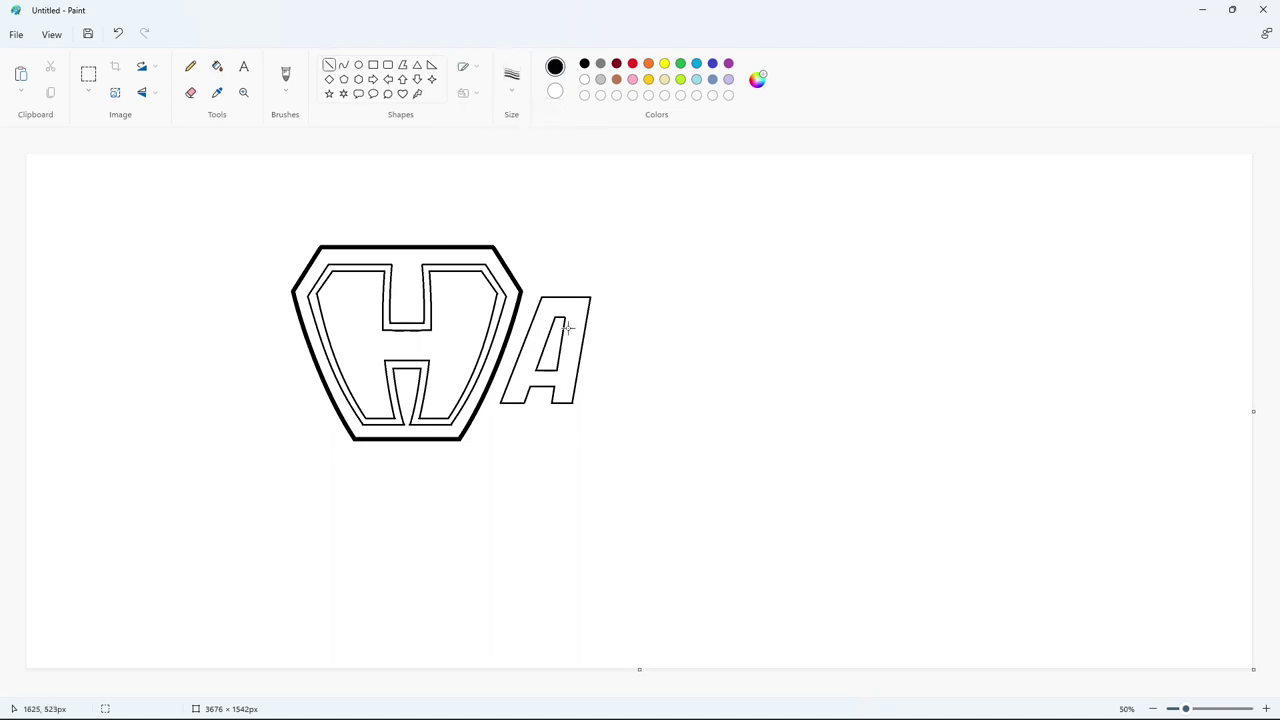
left_click_drag(557, 322, 543, 367)
left_click(591, 343)
left_click_drag(557, 322, 551, 367)
left_click(591, 360)
left_click(613, 346)
Draw a thin black outer outline around the A, including the notch between its feet
mouse_move(591, 293)
left_mouse_down()
mouse_move(535, 297)
mouse_move(491, 409)
mouse_move(568, 410)
left_mouse_up()
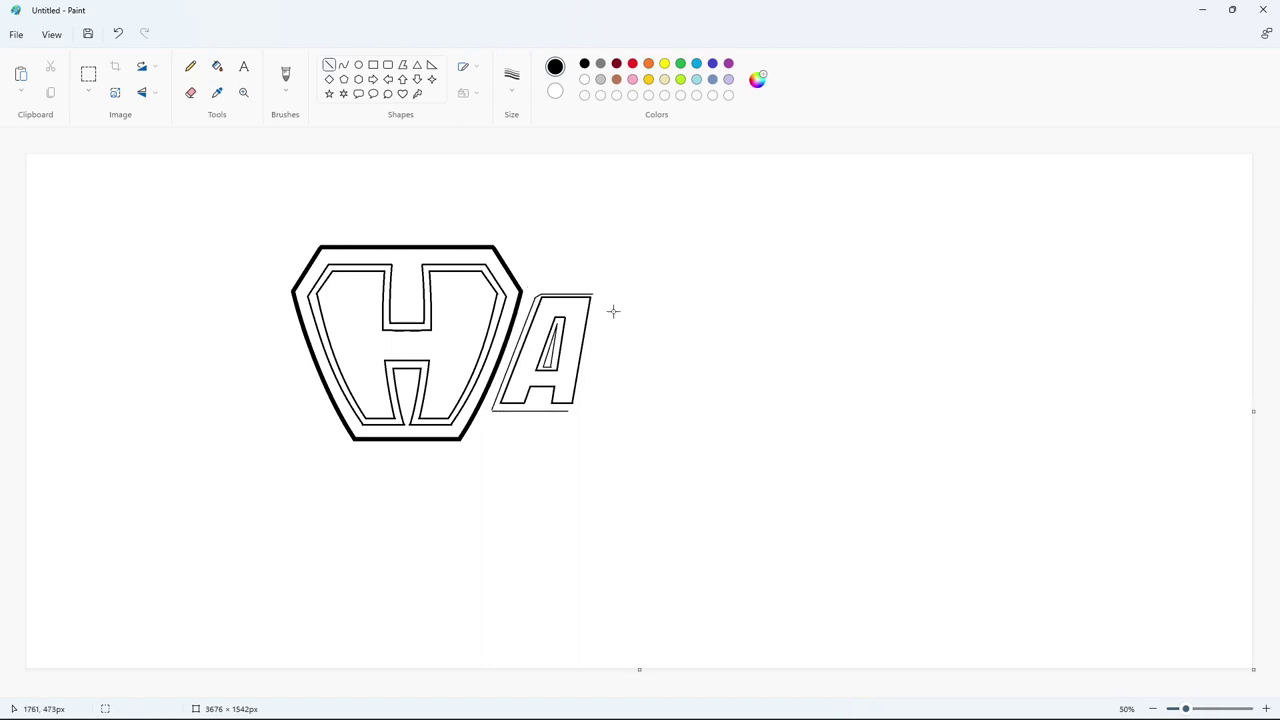
mouse_move(593, 293)
left_mouse_down()
mouse_move(576, 409)
mouse_move(521, 411)
left_mouse_up()
left_click(1266, 709)
left_click_drag(764, 528, 778, 520)
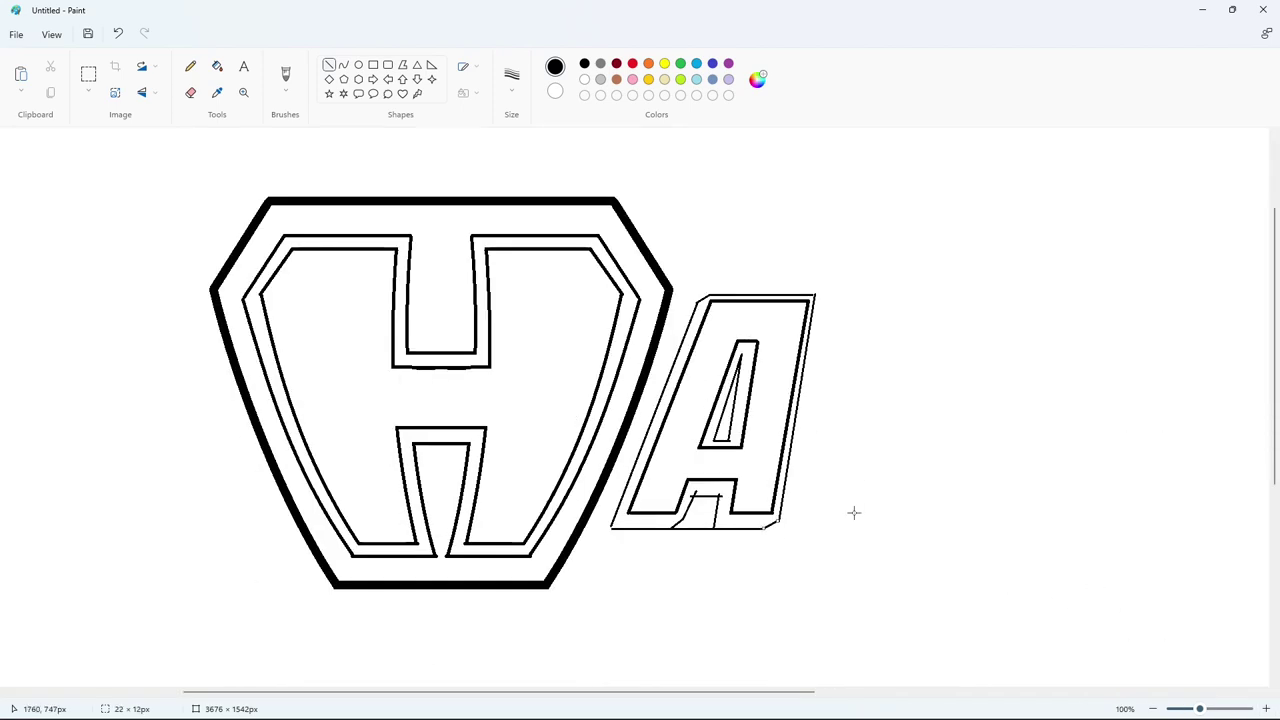
Recolor the A's letter outline and the edge of its opening purple with the Fill tool
left_click(217, 66)
left_click(728, 63)
left_click(757, 341)
left_click(805, 339)
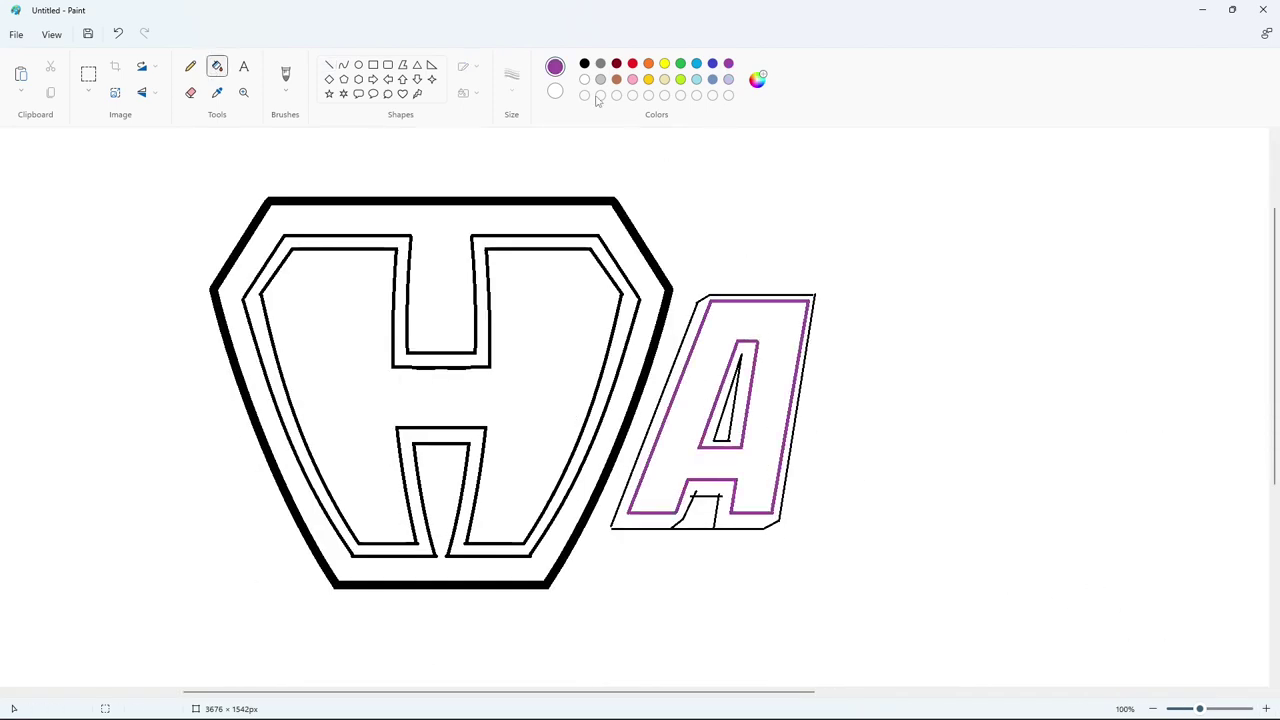
Try filling the band around the A with black, undo it, and patch the outer outline's top edge with a black line
left_click(584, 63)
left_click(808, 323)
key("ctrl+z")
left_click(329, 64)
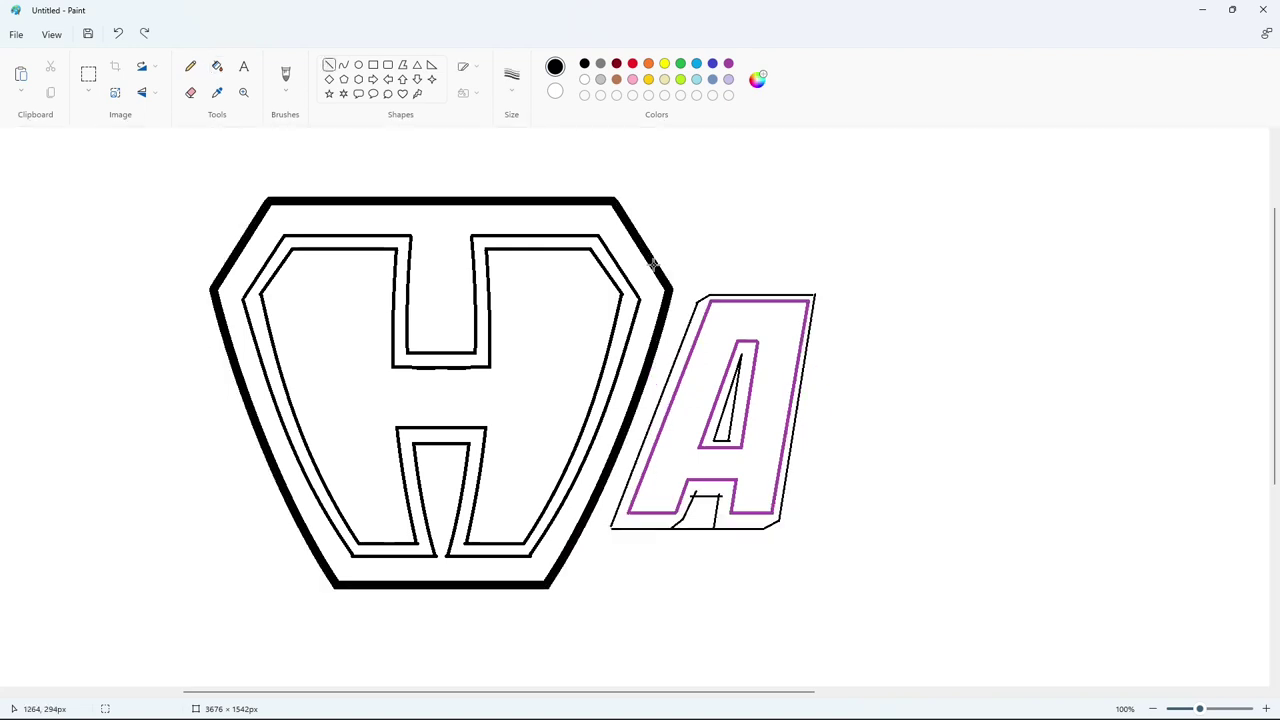
left_click_drag(784, 292, 810, 292)
Fill the bands inside the A's opening and around the letter with black, patching the outer outline's lower-left corner with a line
left_click(217, 66)
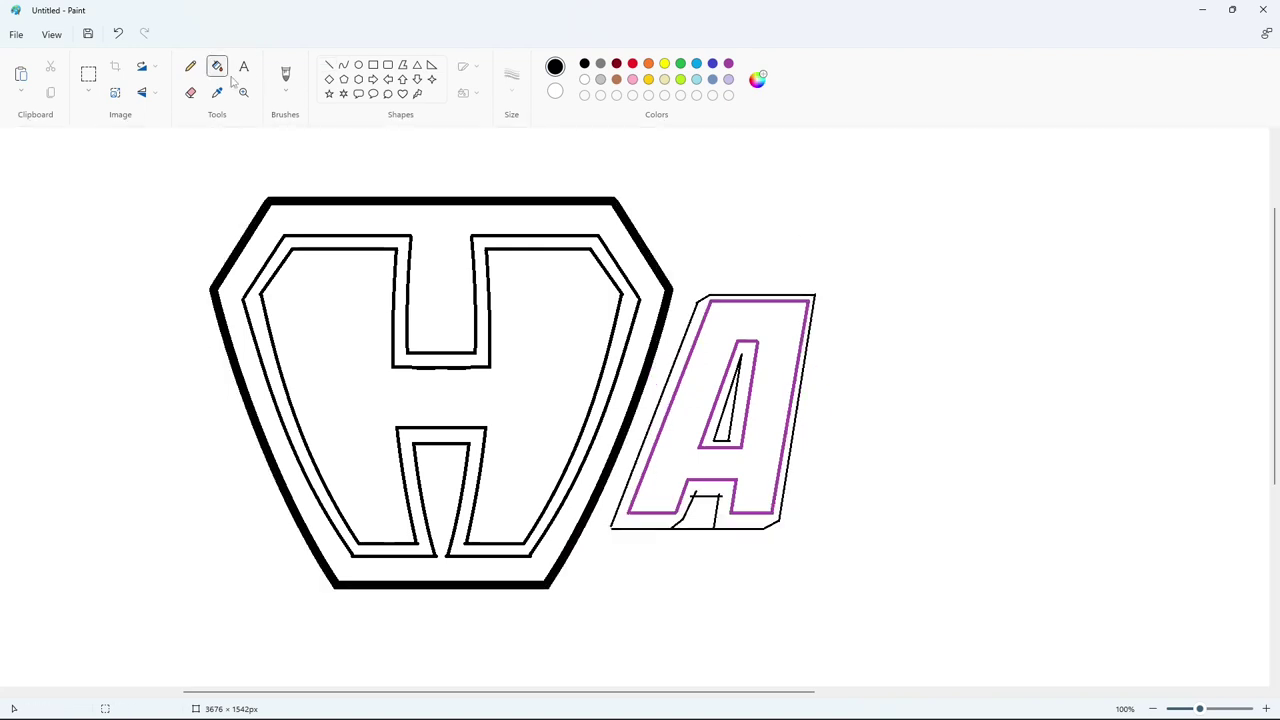
left_click(746, 393)
left_click(796, 390)
key("ctrl+z")
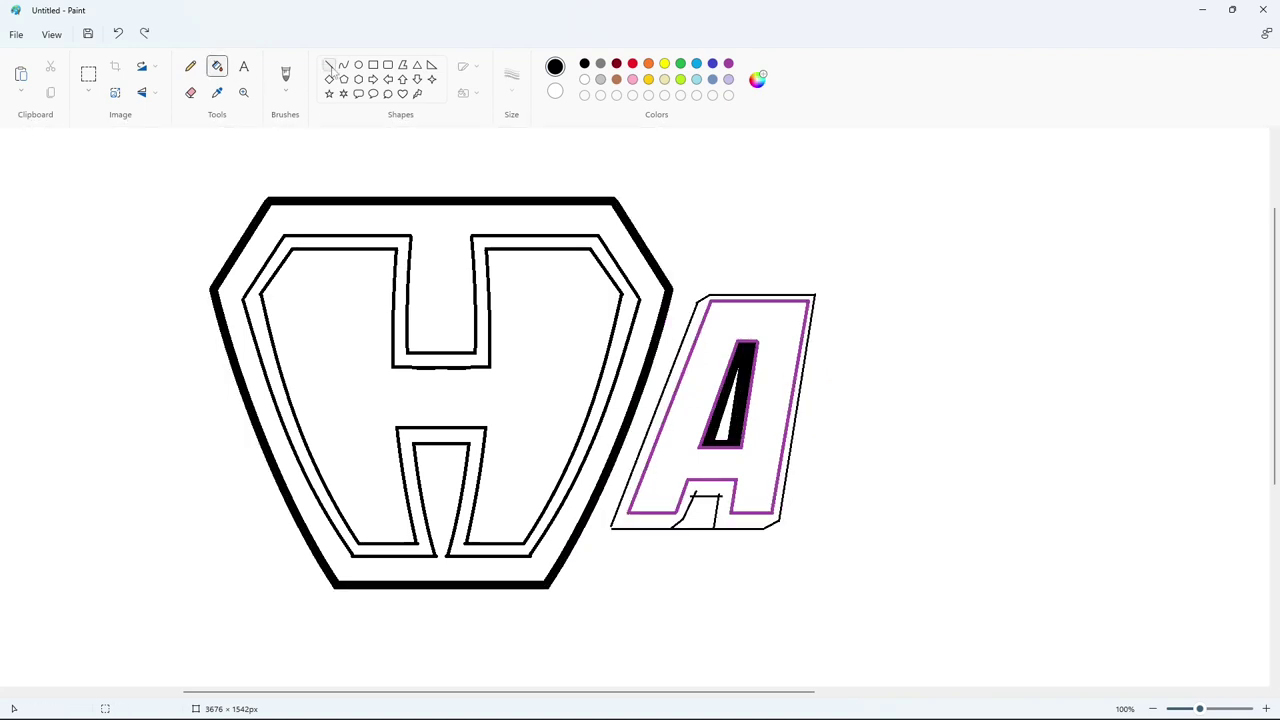
left_click(329, 65)
left_click_drag(610, 528, 618, 528)
left_click(217, 66)
left_click(720, 490)
Erase the stray black lines below the A's foot notch and at its upper-left corner with white
left_click(329, 65)
left_click(584, 79)
mouse_move(708, 514)
left_mouse_down()
mouse_move(708, 540)
mouse_move(664, 536)
left_mouse_up()
left_click(816, 536)
left_click(217, 66)
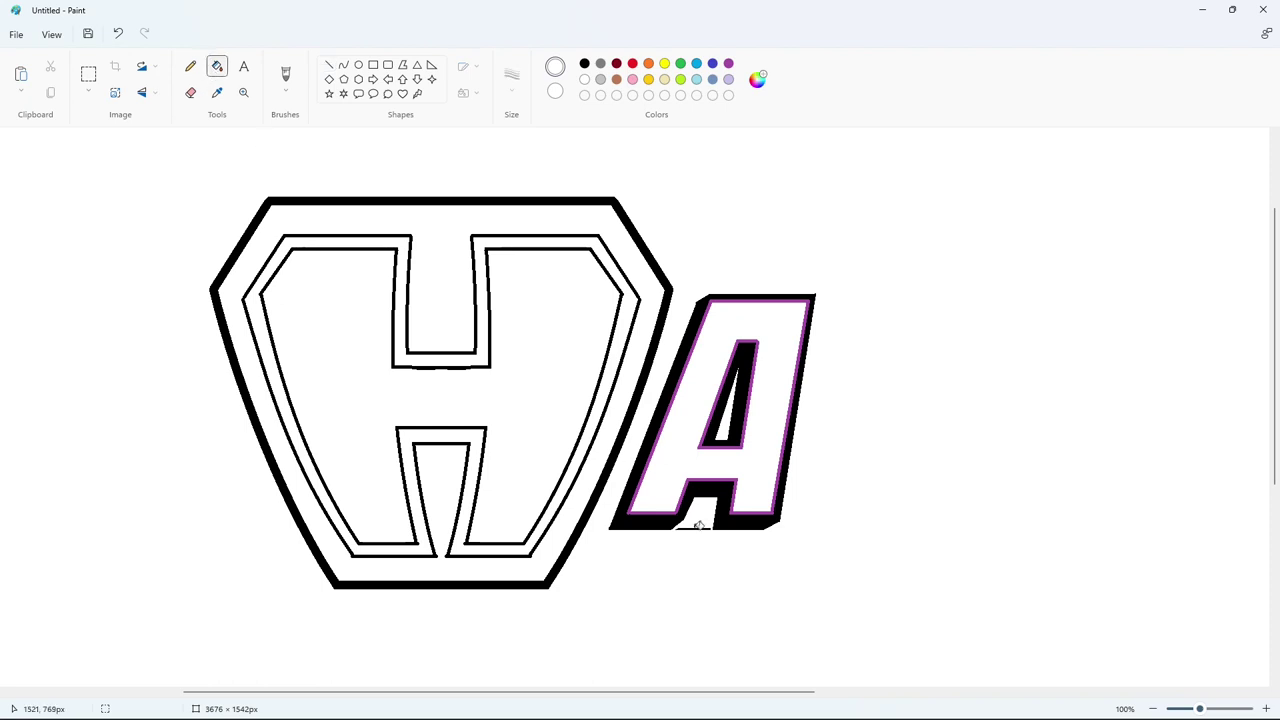
left_click(699, 528)
left_click(329, 65)
left_click_drag(700, 292, 690, 306)
scroll(1019, 563, "down", 2)
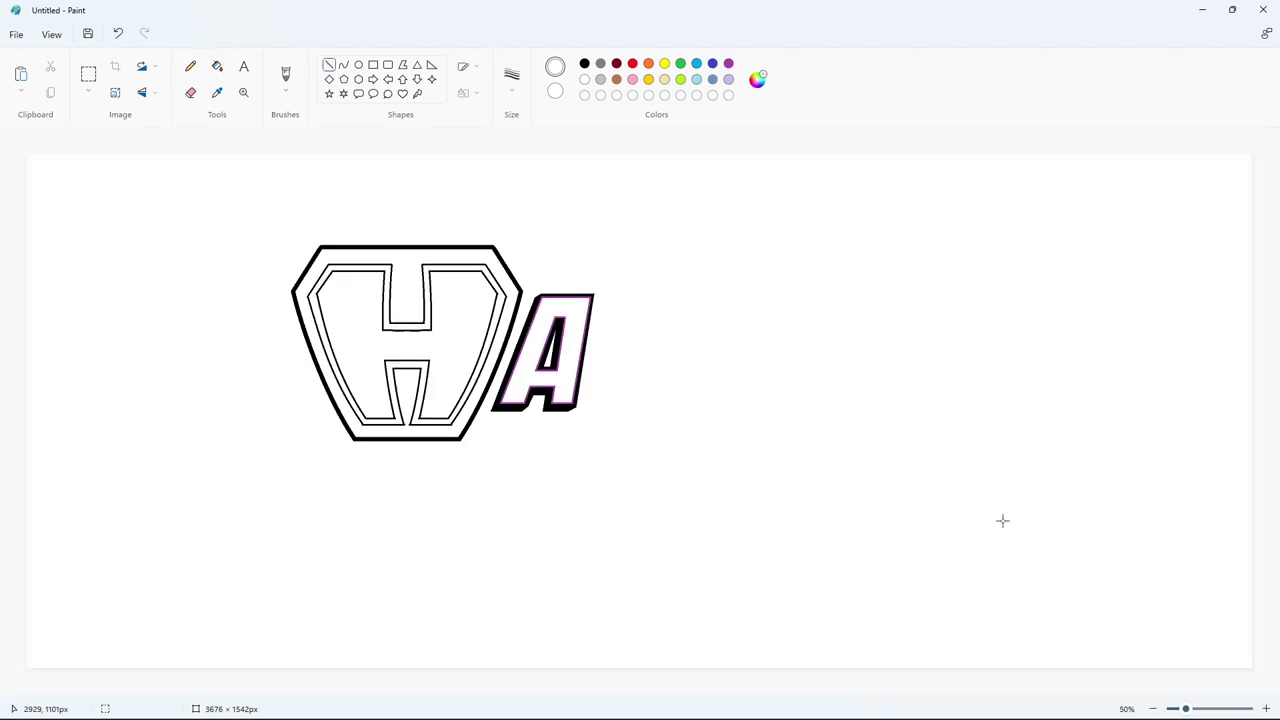
Draw two long horizontal purple guide lines extending to the right, just above and just below the A
left_click(728, 63)
left_click_drag(488, 413, 1057, 414)
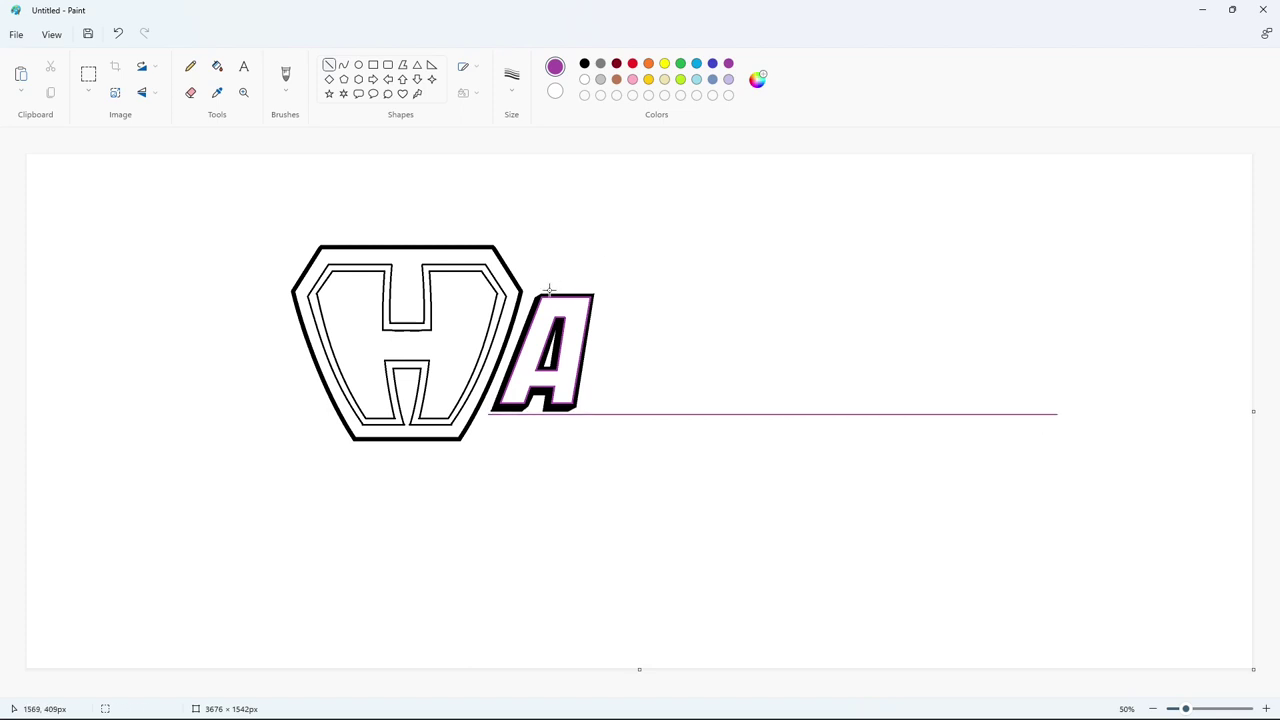
left_click_drag(543, 290, 1077, 290)
left_click(1048, 276)
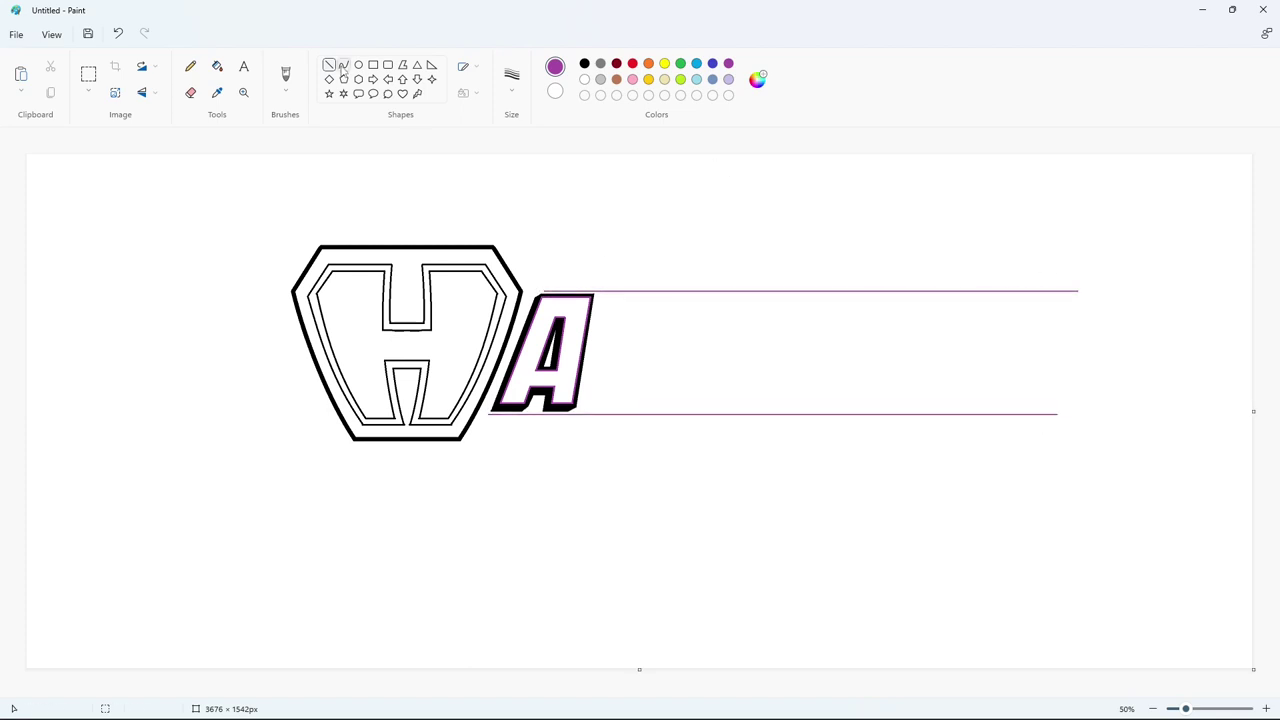
Draw the left leg and foot of a slanted M beside the A with 5px black lines between the guides
left_click(584, 63)
left_click(511, 80)
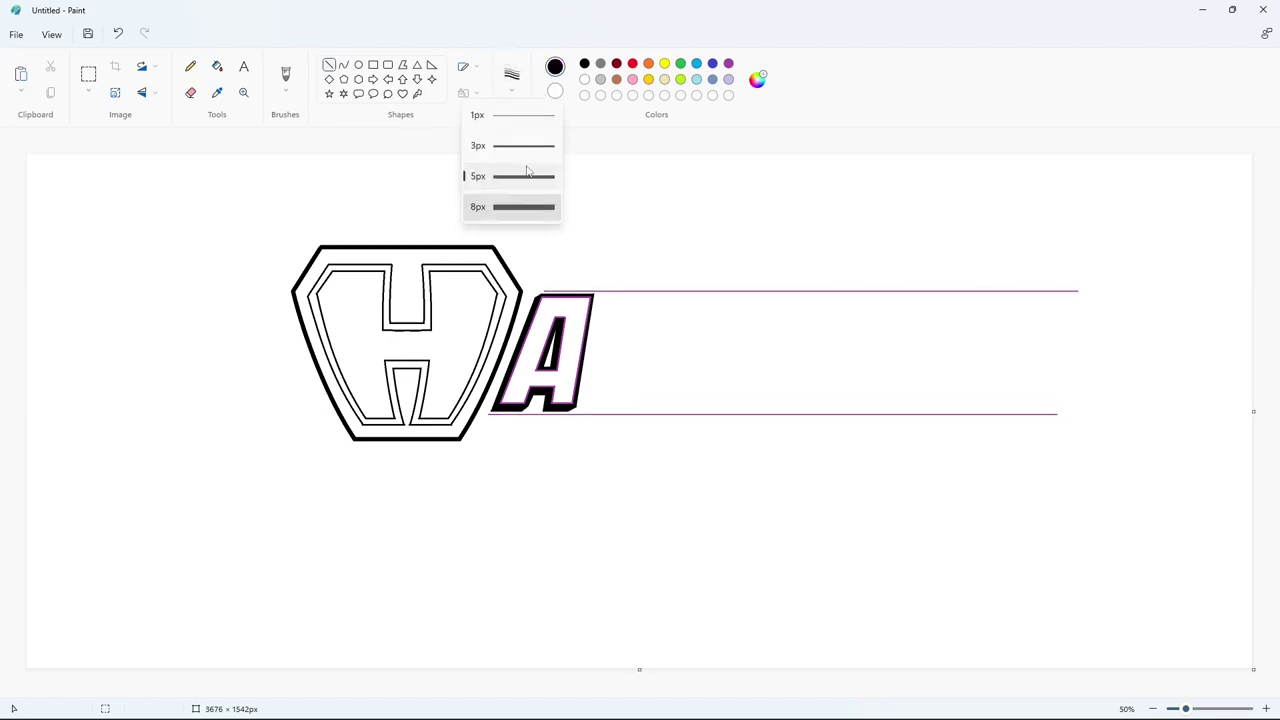
left_click(520, 206)
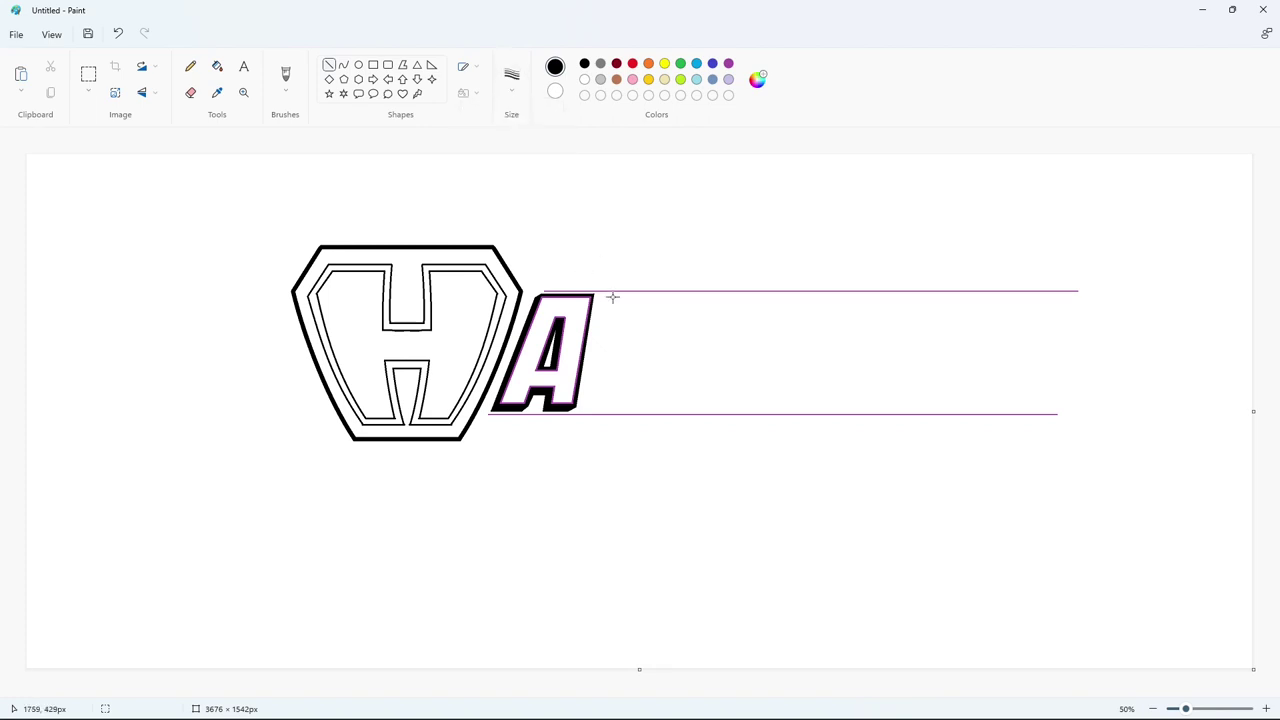
left_click_drag(612, 297, 587, 405)
left_click_drag(644, 297, 645, 297)
left_click(685, 328)
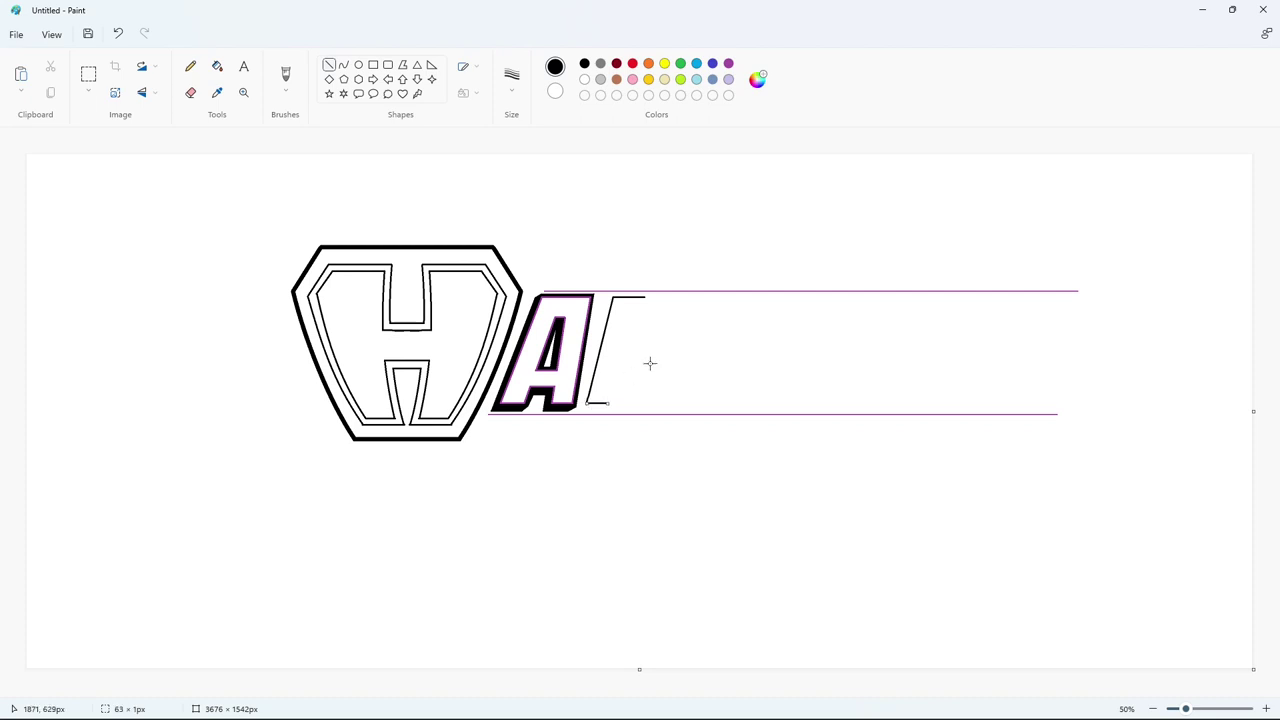
left_click(650, 363)
mouse_move(608, 404)
left_mouse_down()
mouse_move(626, 321)
mouse_move(622, 404)
left_mouse_up()
left_click(637, 338)
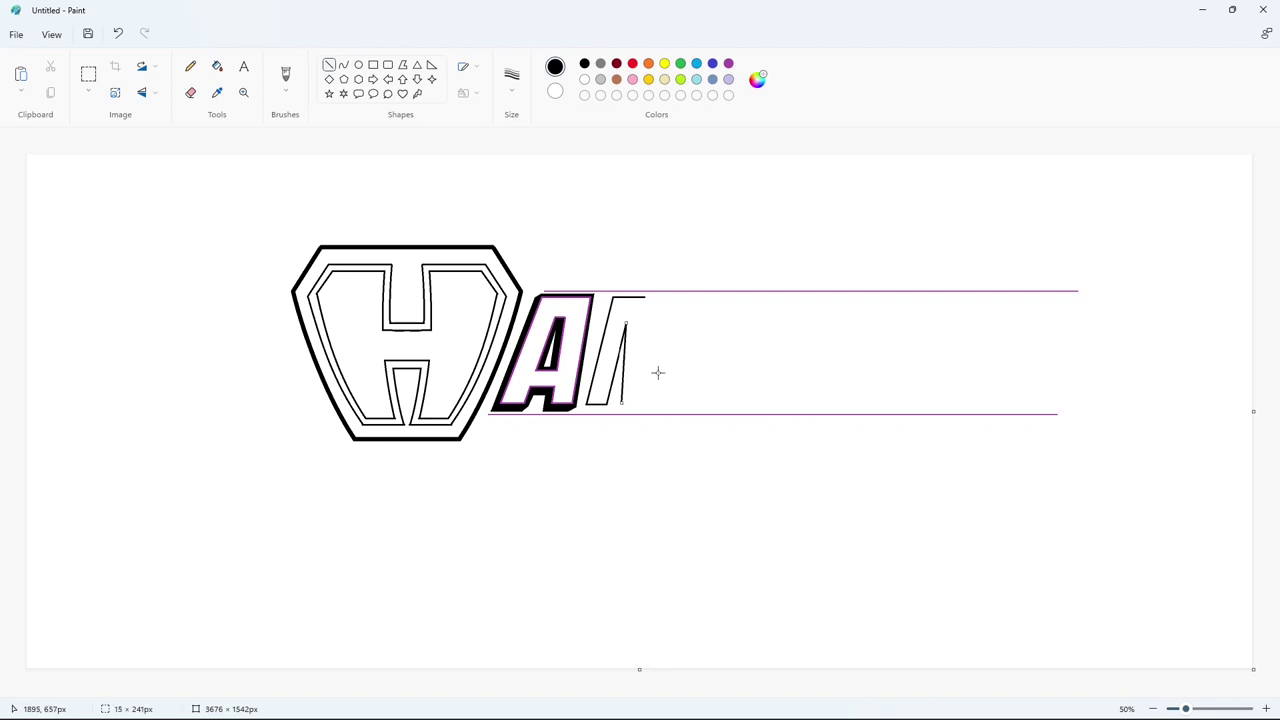
Complete the M's outline with black lines for its middle V and right leg
left_click(657, 371)
mouse_move(644, 297)
left_mouse_down()
mouse_move(640, 370)
mouse_move(666, 297)
left_mouse_up()
left_click(651, 366)
left_click(668, 344)
mouse_move(621, 403)
left_mouse_down()
mouse_move(650, 404)
mouse_move(675, 321)
mouse_move(684, 404)
mouse_move(667, 360)
mouse_move(675, 322)
left_mouse_up()
left_click(758, 353)
Erase the line excess at the foot of the M's right leg with white
left_click(1266, 708)
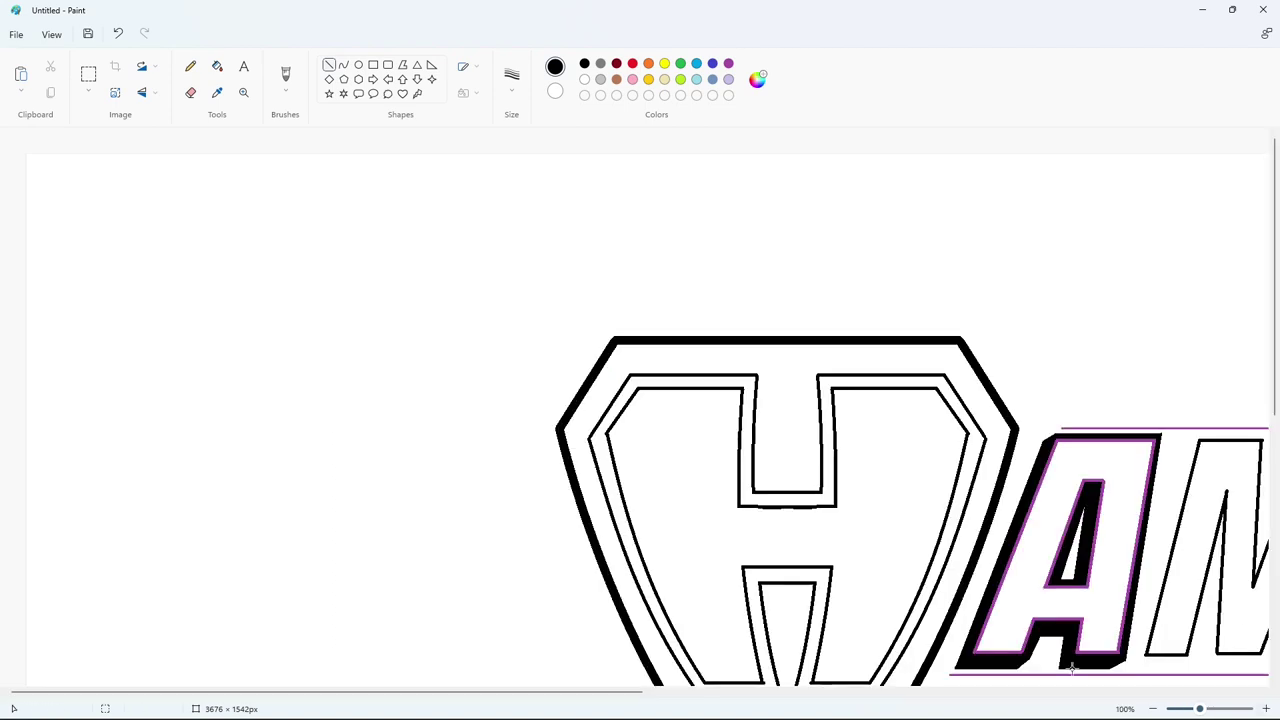
left_click_drag(612, 691, 908, 691)
scroll(917, 660, "down", 2)
left_click(584, 80)
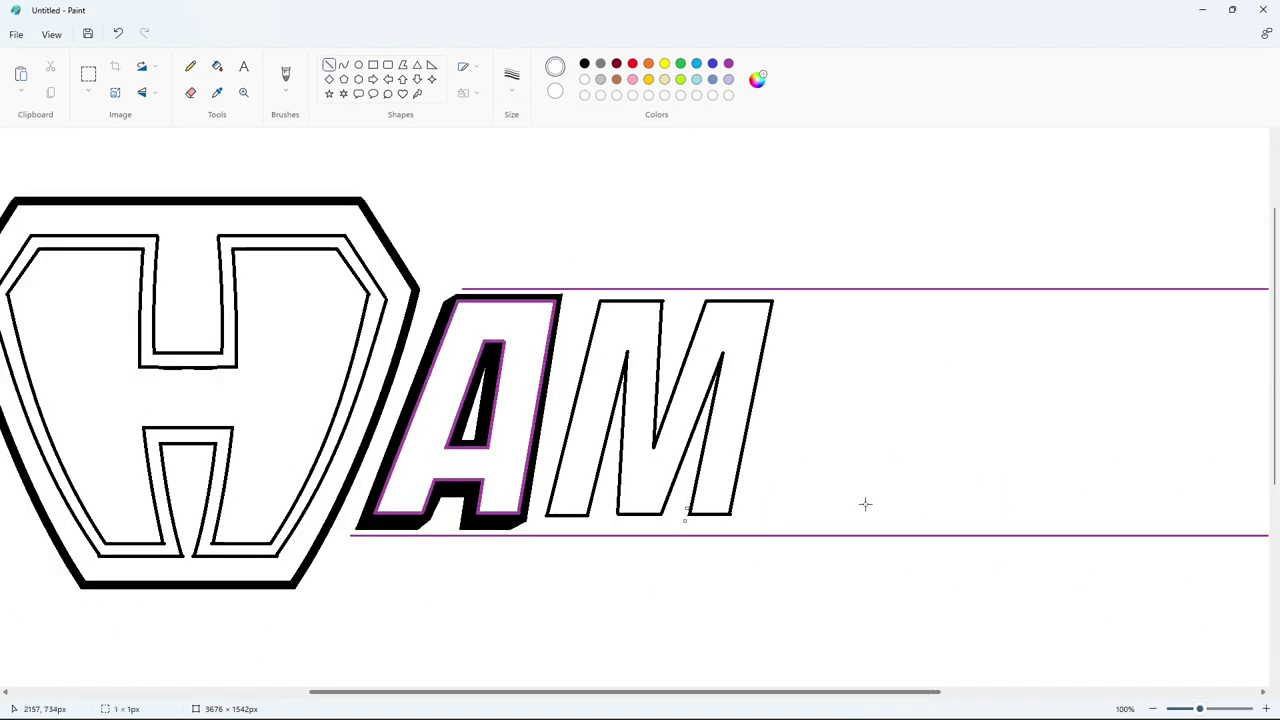
scroll(1122, 627, "down", 1, "ctrl")
Draw a thin black outer outline along the top, left, bottom and right edges of the M
left_click(512, 80)
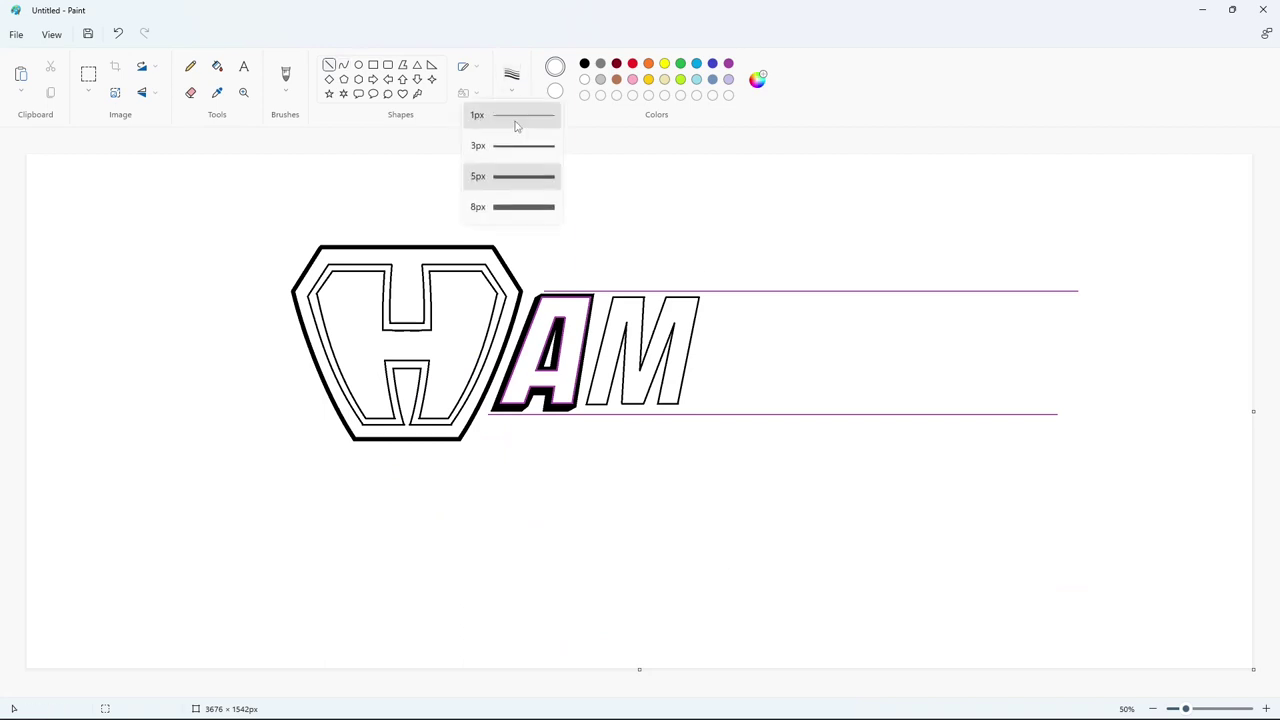
left_click(516, 122)
left_click(584, 64)
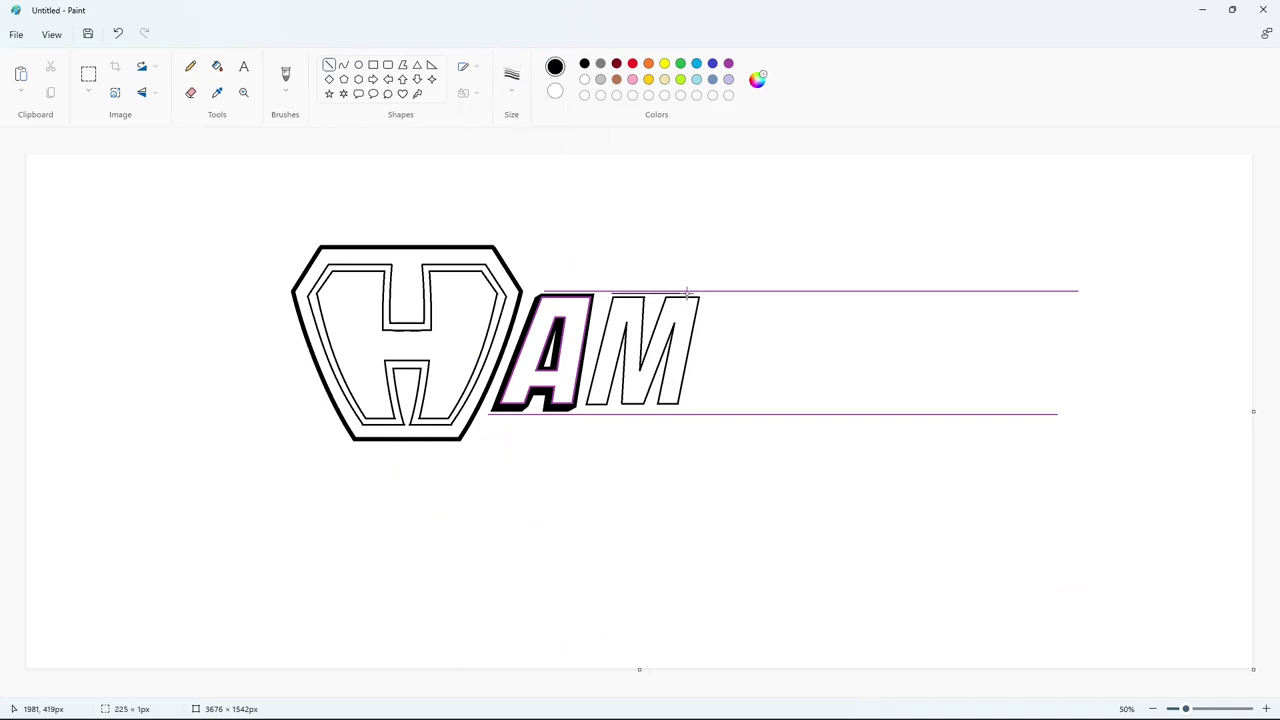
left_click_drag(687, 291, 704, 293)
left_click(763, 283)
left_click_drag(612, 293, 578, 410)
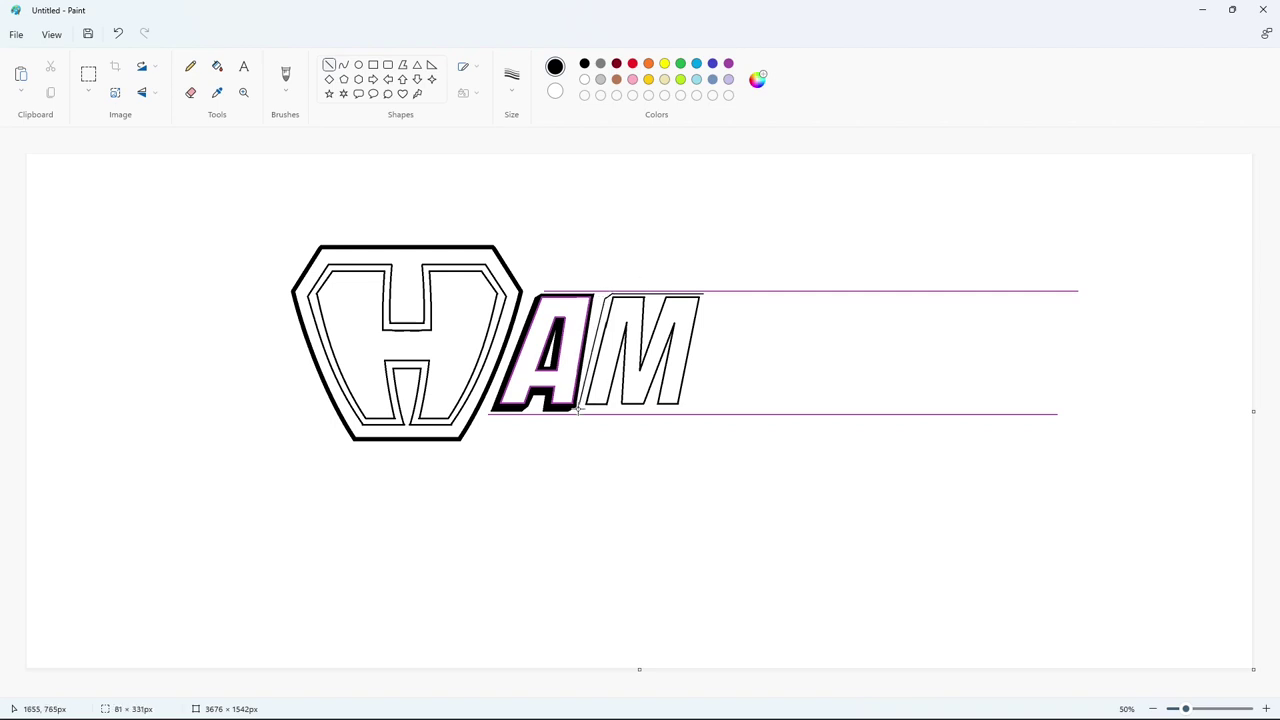
left_click(579, 408)
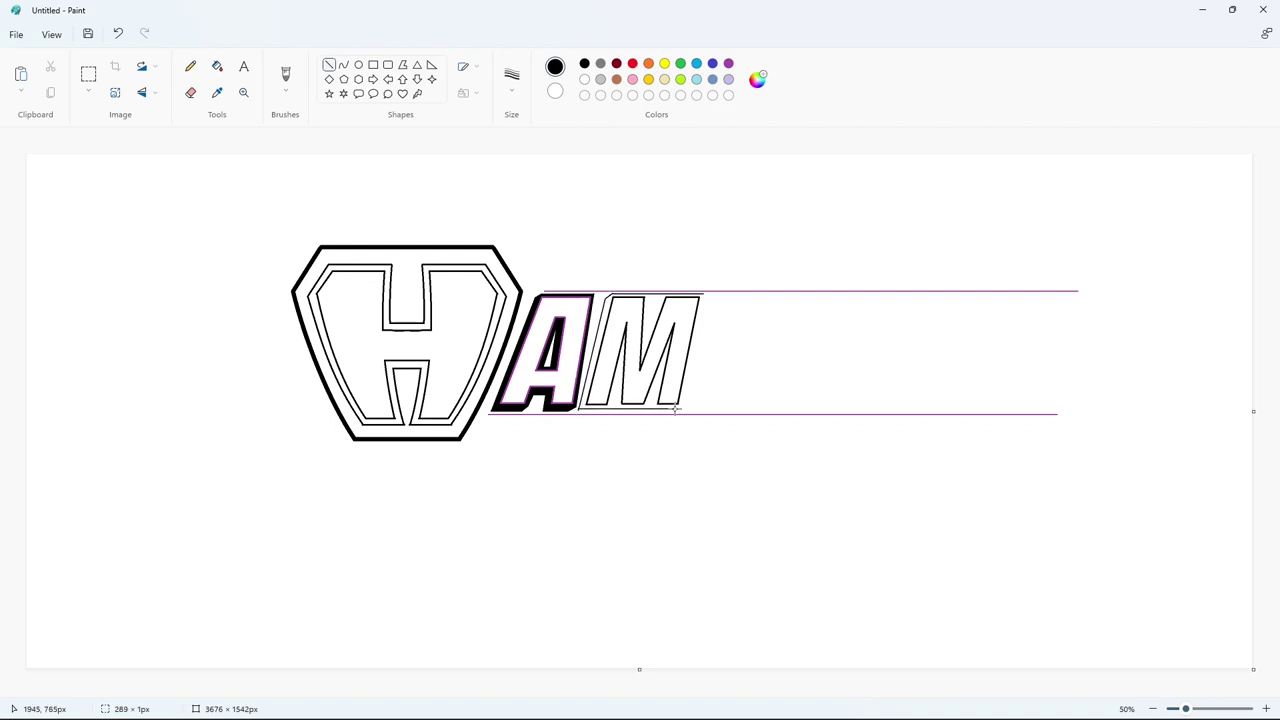
left_click_drag(675, 408, 676, 408)
mouse_move(702, 295)
left_mouse_down()
mouse_move(681, 405)
mouse_move(648, 411)
left_mouse_up()
left_click(757, 393)
Draw short thin black lines marking the gaps between the M's feet and the notch at its top
left_click(650, 396)
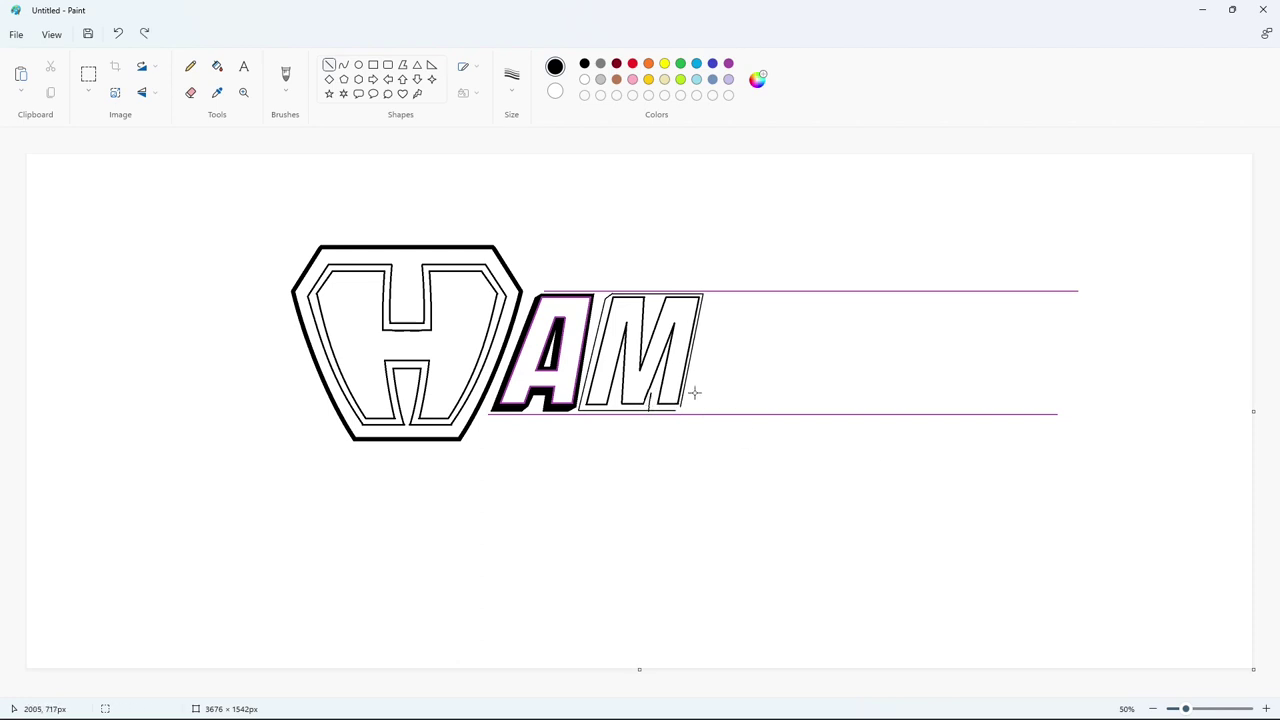
left_click(615, 397)
left_click_drag(608, 406, 607, 406)
left_click(656, 404)
left_click_drag(647, 293, 656, 297)
left_click(1265, 708)
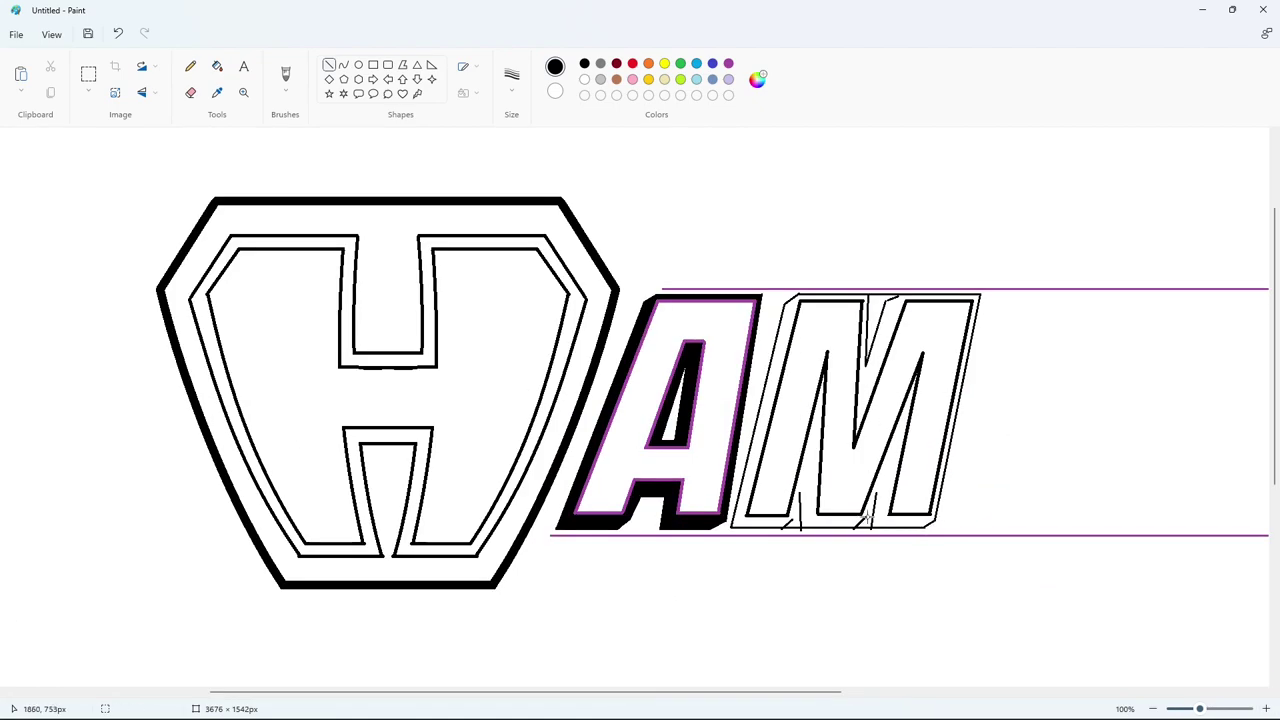
scroll(889, 480, "down", 3)
scroll(889, 480, "up", 3)
scroll(894, 373, "up", 3)
left_click_drag(898, 435, 900, 434)
Recolor the M's letter outline purple and fill the band around it with black
left_click(217, 66)
scroll(868, 391, "down", 3)
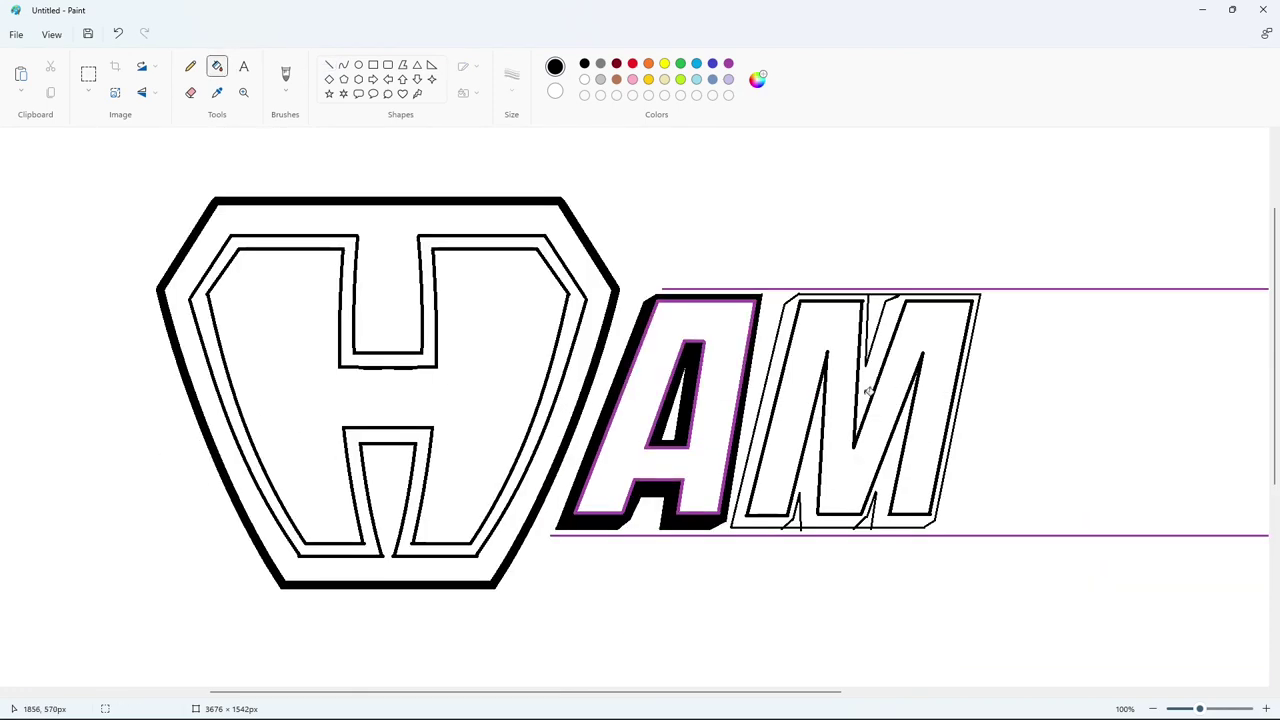
left_click(728, 64)
left_click(857, 390)
left_click(585, 64)
left_click(868, 385)
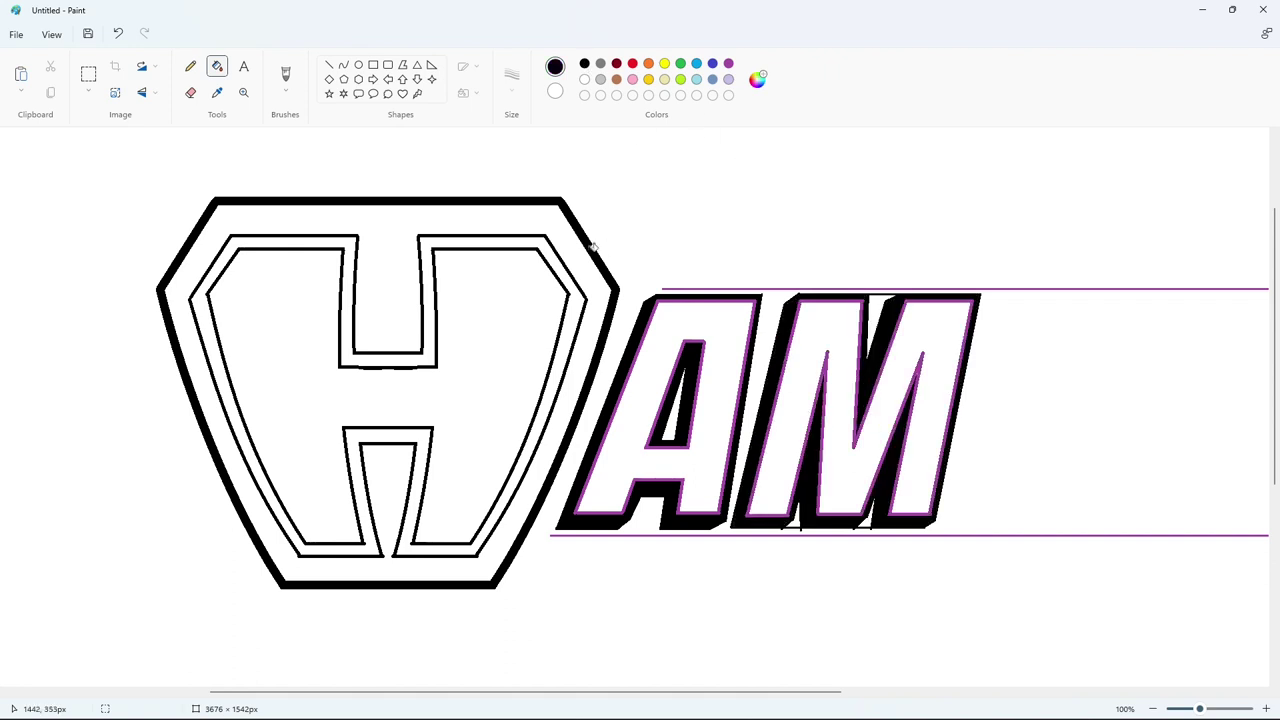
Erase the black lines crossing the M's top notch and the gaps between its feet with white
left_click(329, 66)
left_click(585, 80)
left_click(919, 255)
left_click_drag(883, 300, 904, 290)
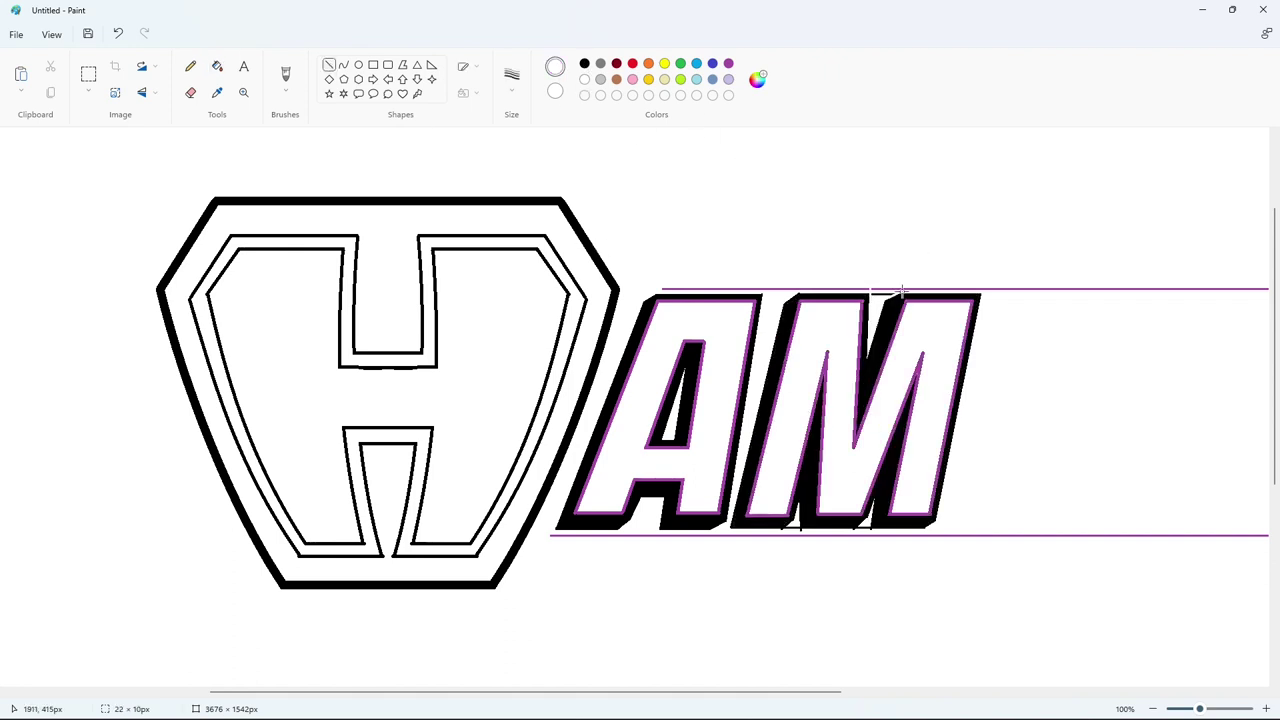
left_click(936, 272)
left_click(797, 524)
left_click_drag(773, 528, 892, 529)
left_click(217, 66)
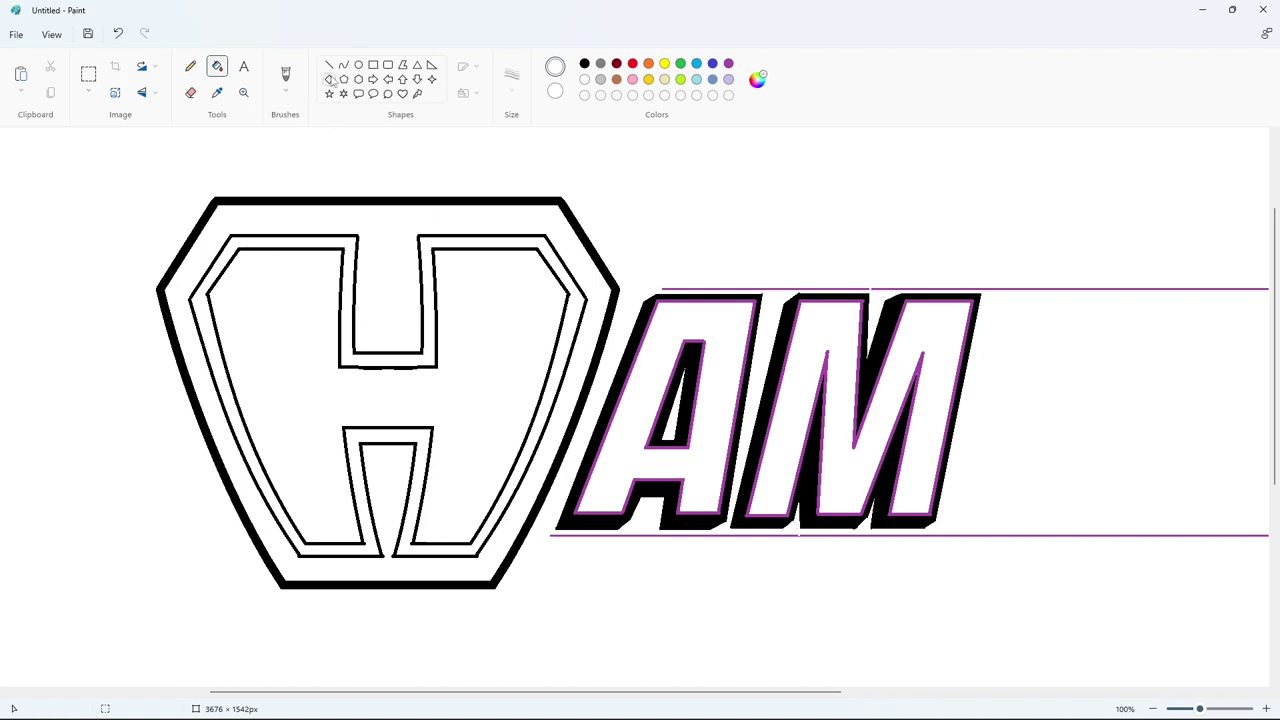
Trim the M's border along its lower-right edge and upper-left corner with white lines
left_click(329, 65)
left_click_drag(929, 513, 966, 513)
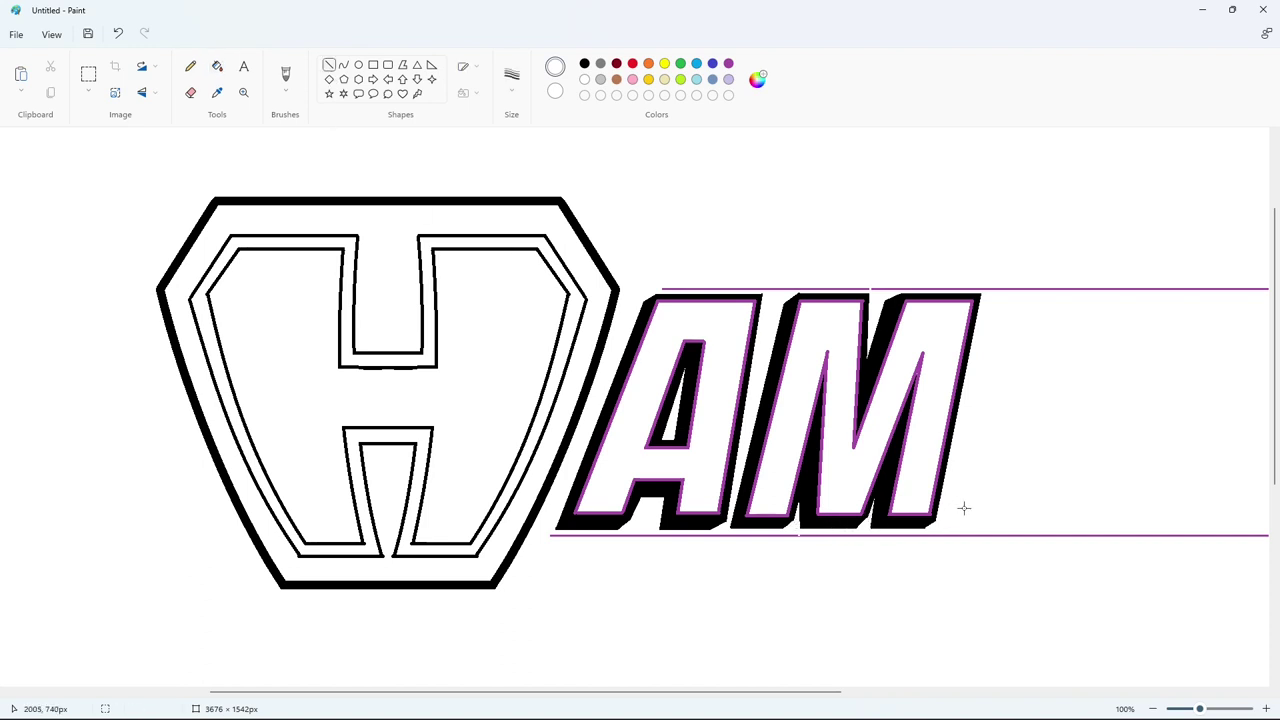
scroll(964, 508, "up", 3)
left_click_drag(812, 432, 797, 432)
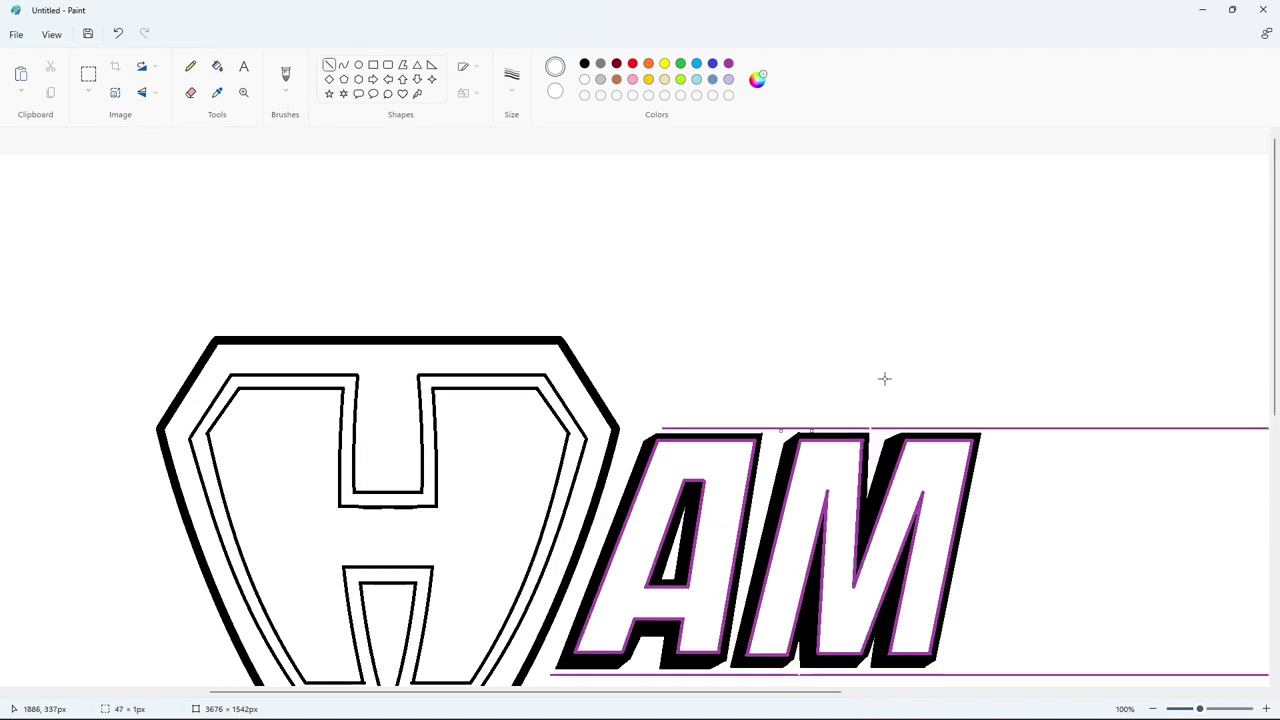
left_click(884, 378)
left_click(1153, 708)
Draw the upper-left curve of a slanted black S after the M, starting at the upper guide, with the Curve tool
left_click(344, 66)
left_click(344, 67)
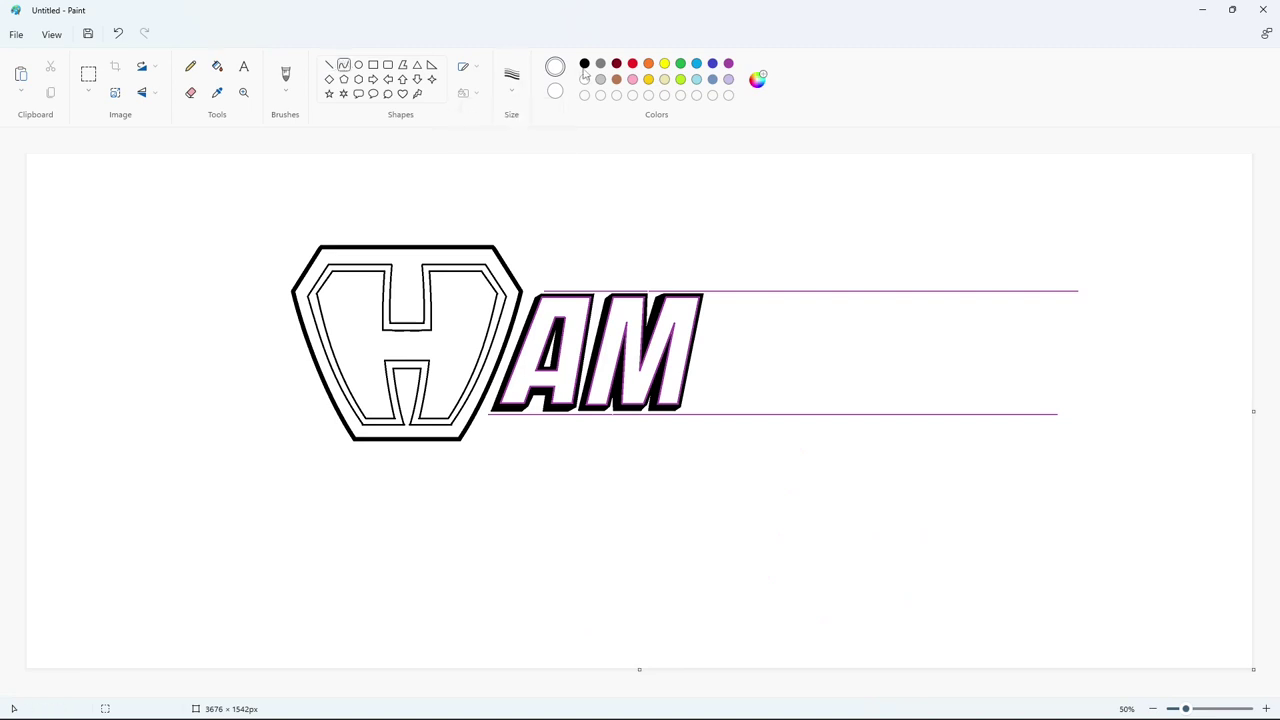
left_click_drag(769, 297, 829, 323)
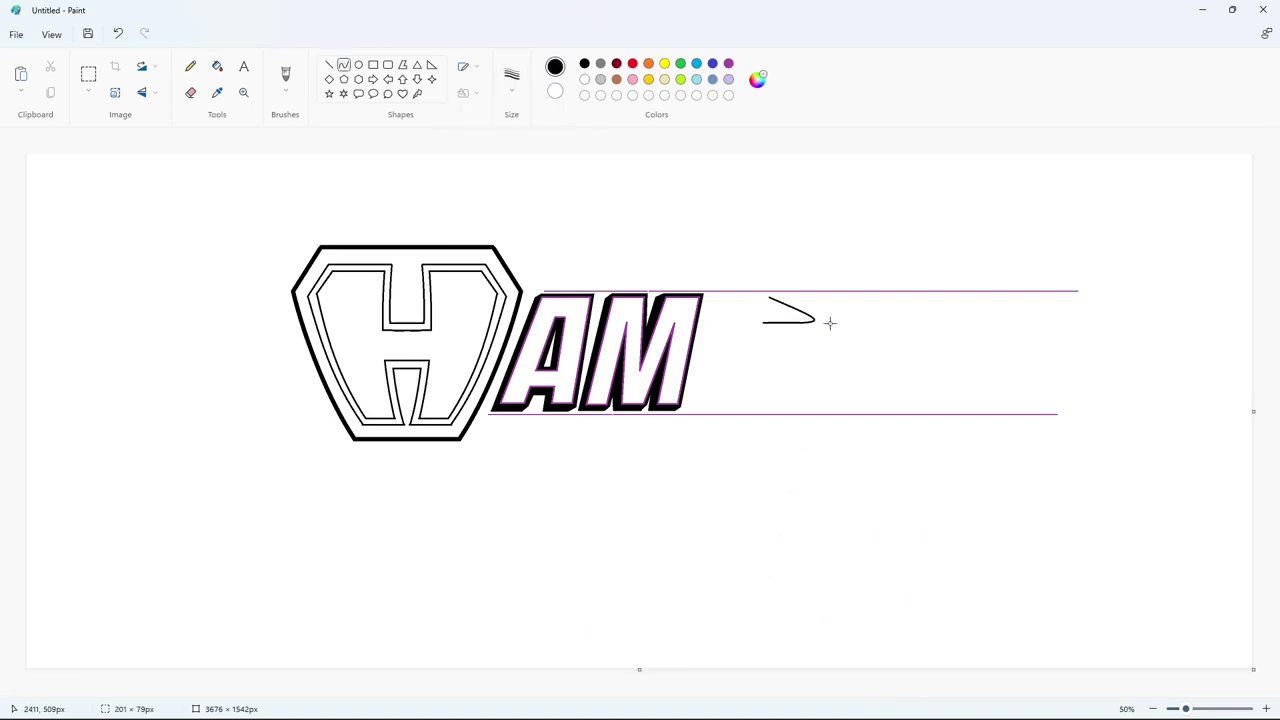
key("ctrl+z")
mouse_move(769, 296)
left_mouse_down()
mouse_move(746, 295)
mouse_move(712, 328)
mouse_move(717, 353)
mouse_move(705, 322)
mouse_move(700, 332)
mouse_move(706, 370)
mouse_move(744, 381)
left_mouse_up()
left_click(729, 396)
left_click(811, 396)
Finish the S's outline with black curves down to its base and a straight line closing its lower-left end
mouse_move(763, 323)
left_mouse_down()
mouse_move(731, 333)
mouse_move(741, 308)
mouse_move(742, 395)
mouse_move(760, 376)
mouse_move(692, 404)
mouse_move(726, 406)
mouse_move(694, 392)
mouse_move(692, 404)
left_mouse_up()
left_click(720, 321)
left_click(806, 369)
key("ctrl+z")
left_click(815, 391)
left_click(329, 66)
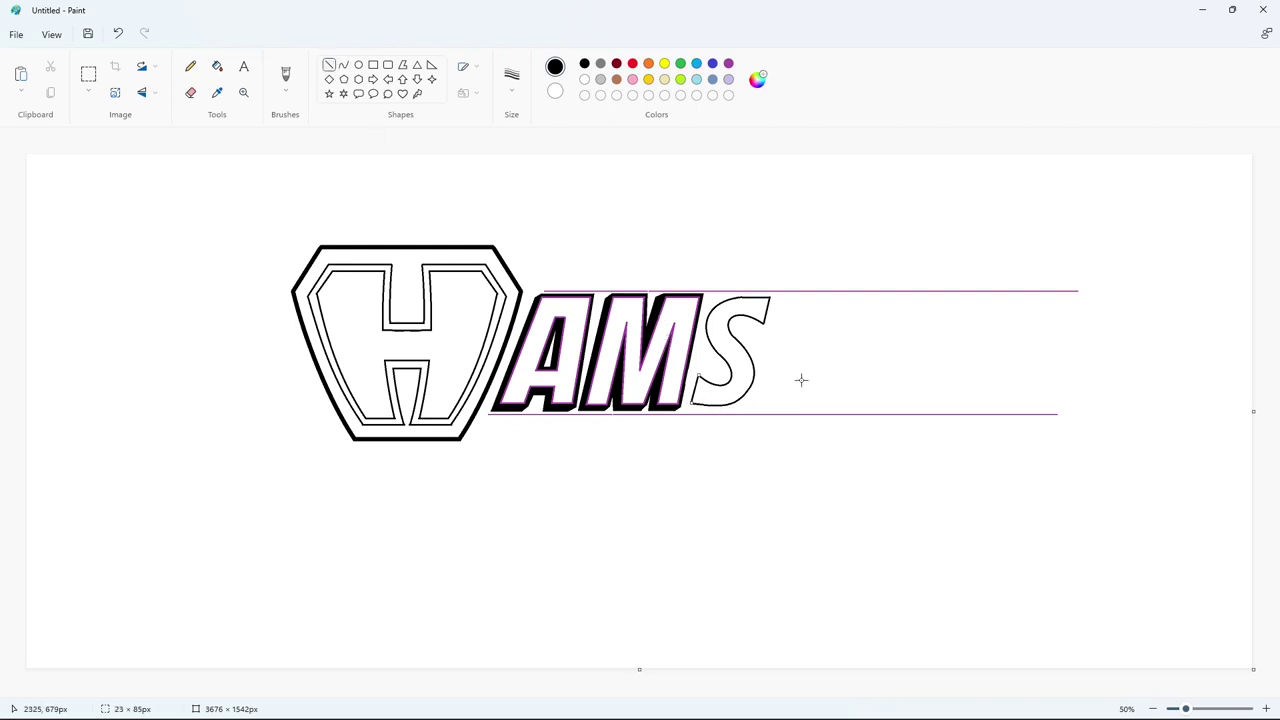
left_click(801, 380)
Draw the S's outer outline around its upper-right end and along its top edge with 3px black lines
left_click(512, 80)
left_click(514, 146)
left_click_drag(775, 293, 767, 328)
left_click(839, 317)
left_click(819, 321)
left_click_drag(757, 293, 706, 298)
left_click(870, 284)
Continue the S's outer outline with black curves down its left side and inside its lower hook
left_click(344, 65)
mouse_move(711, 359)
left_mouse_down()
mouse_move(696, 367)
mouse_move(736, 375)
left_mouse_up()
left_click_drag(725, 381, 720, 396)
left_click(846, 384)
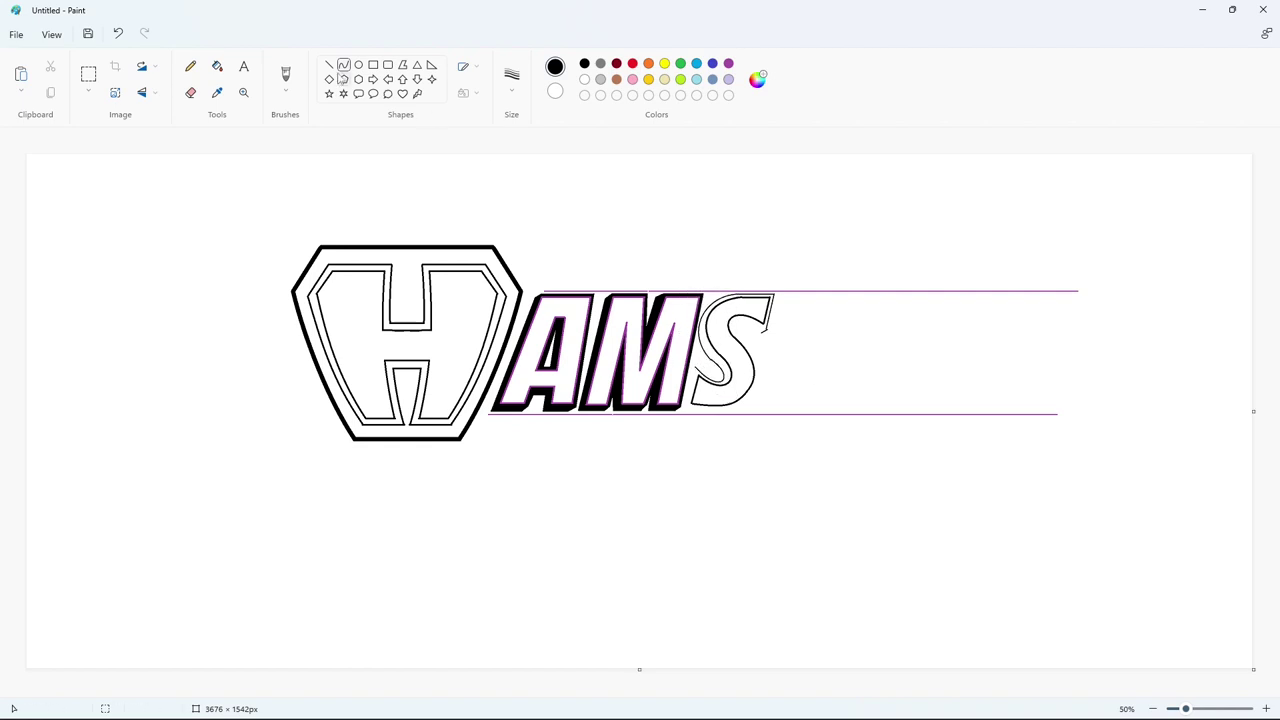
Draw black outline curves inside the S's upper hook, down its right side and along its base
left_click(329, 64)
left_click(344, 65)
mouse_move(761, 332)
left_mouse_down()
mouse_move(735, 333)
mouse_move(744, 318)
left_mouse_up()
mouse_move(733, 320)
left_mouse_down()
mouse_move(755, 389)
mouse_move(764, 365)
mouse_move(683, 410)
mouse_move(748, 408)
left_mouse_up()
left_click(790, 350)
left_click(826, 363)
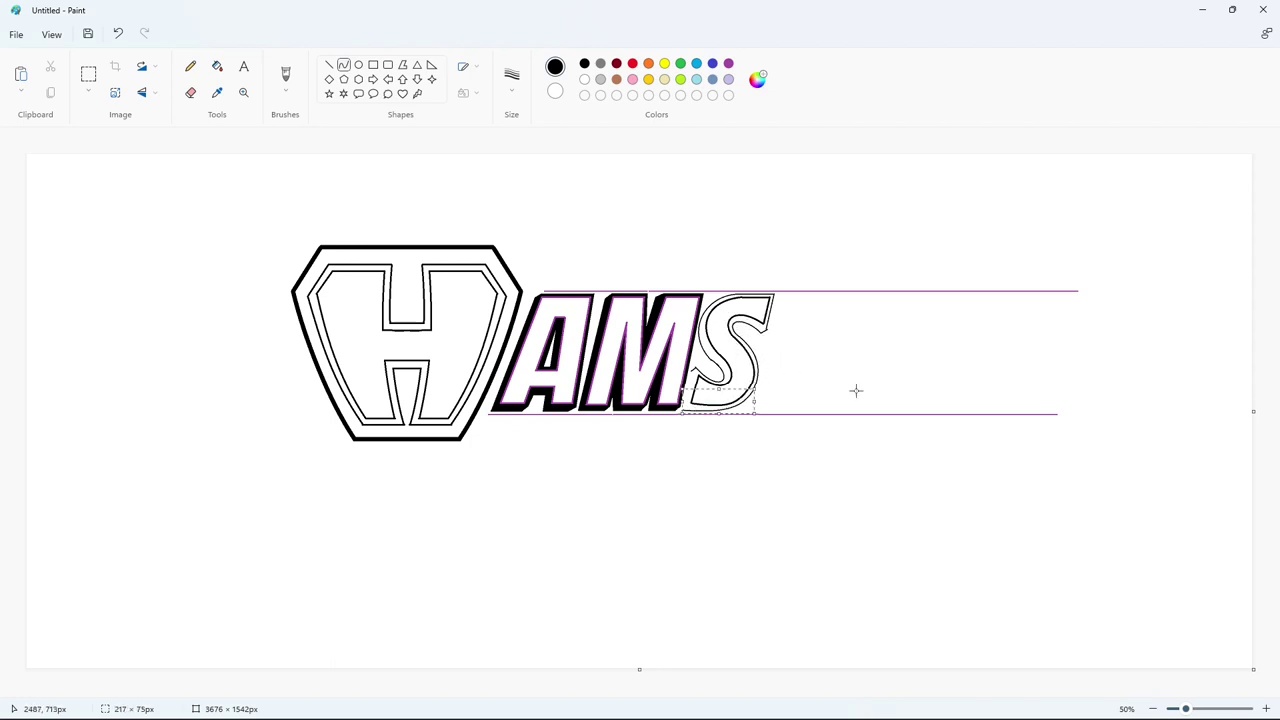
left_click(826, 378)
Recolor the S's inner outline purple and trim the inside of its top edge with a short white line
left_click(1265, 709)
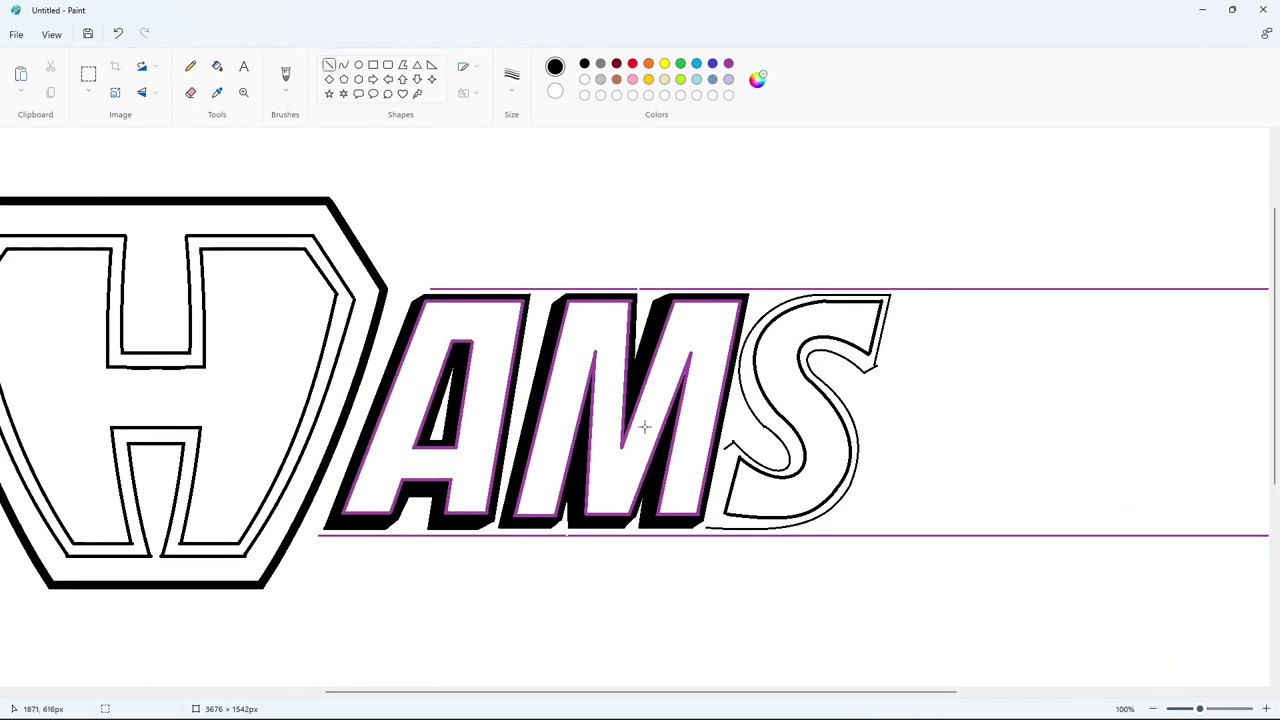
left_click(217, 66)
left_click(728, 63)
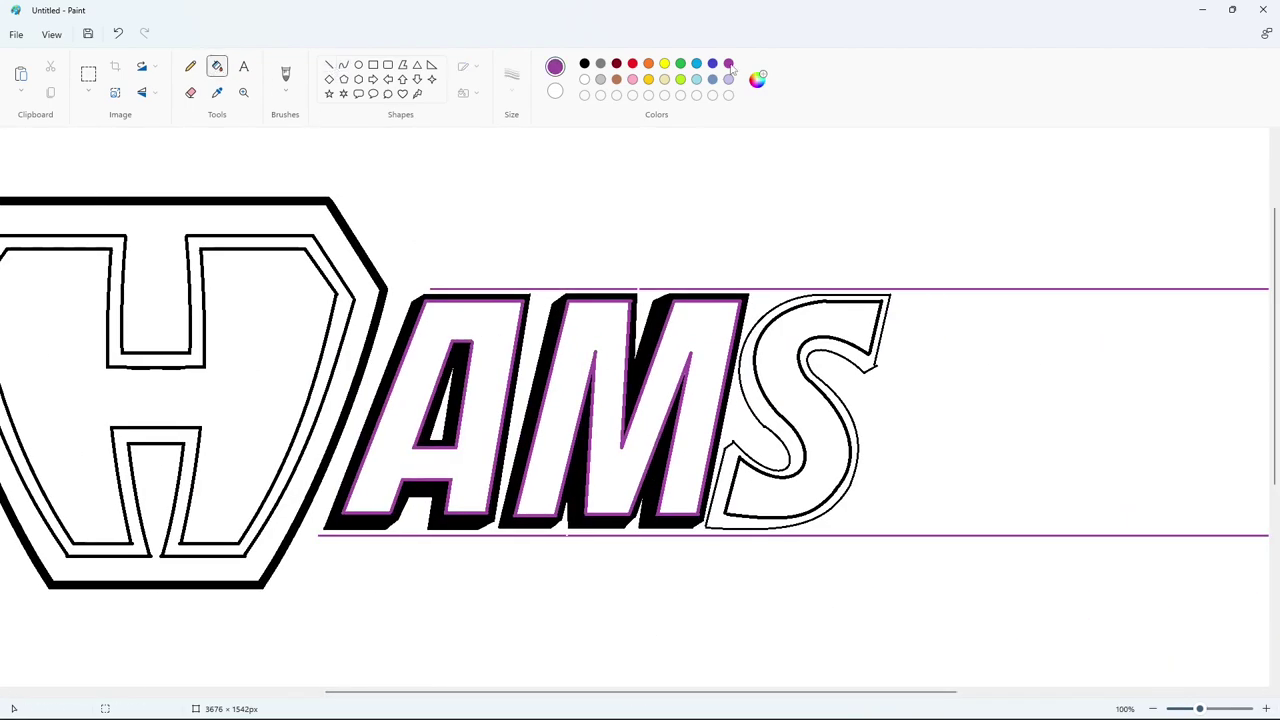
left_click(832, 336)
left_click(330, 65)
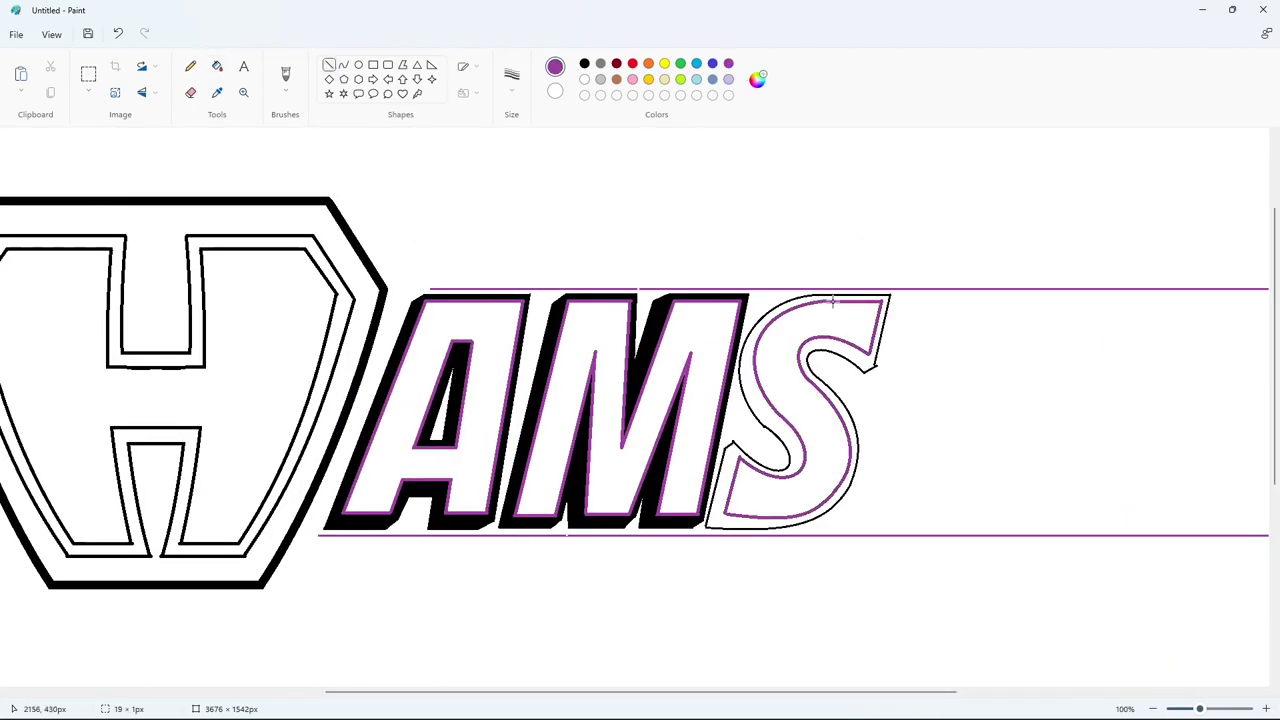
left_click(585, 79)
left_click_drag(818, 299, 841, 299)
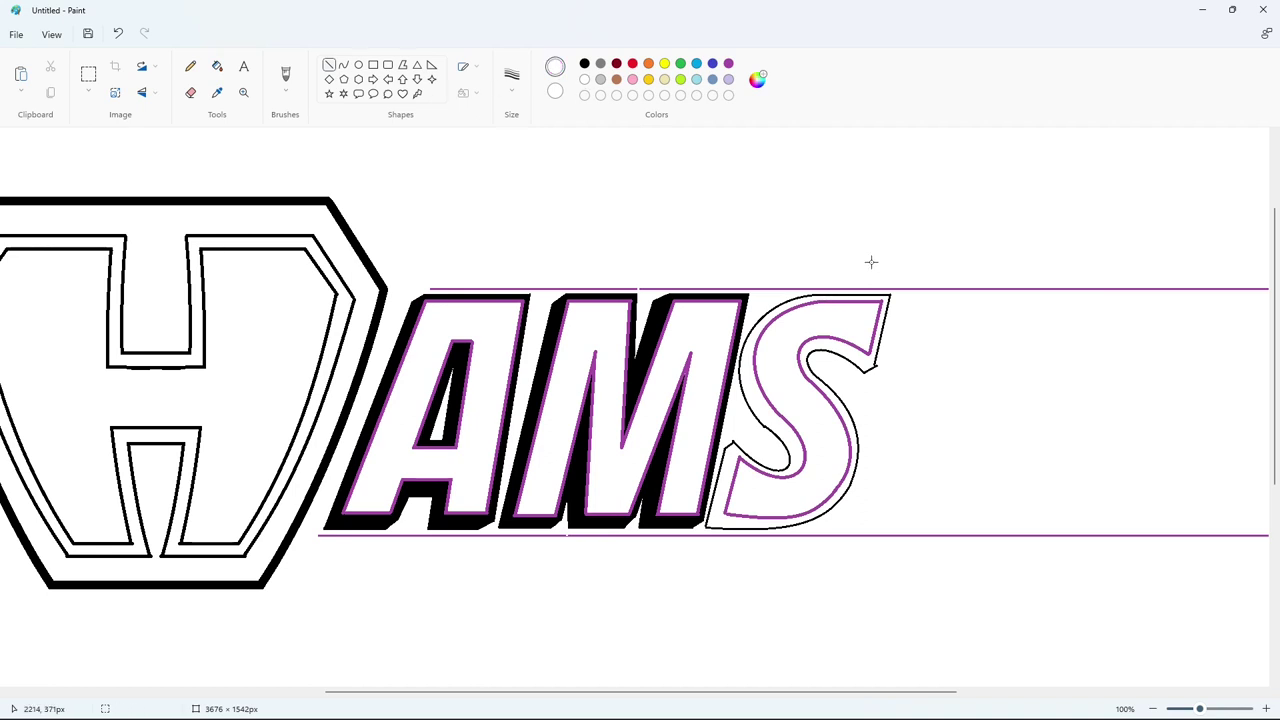
Fill the band between the S's purple outline and its outer outline with black
left_click(217, 66)
left_click(584, 63)
left_click(874, 337)
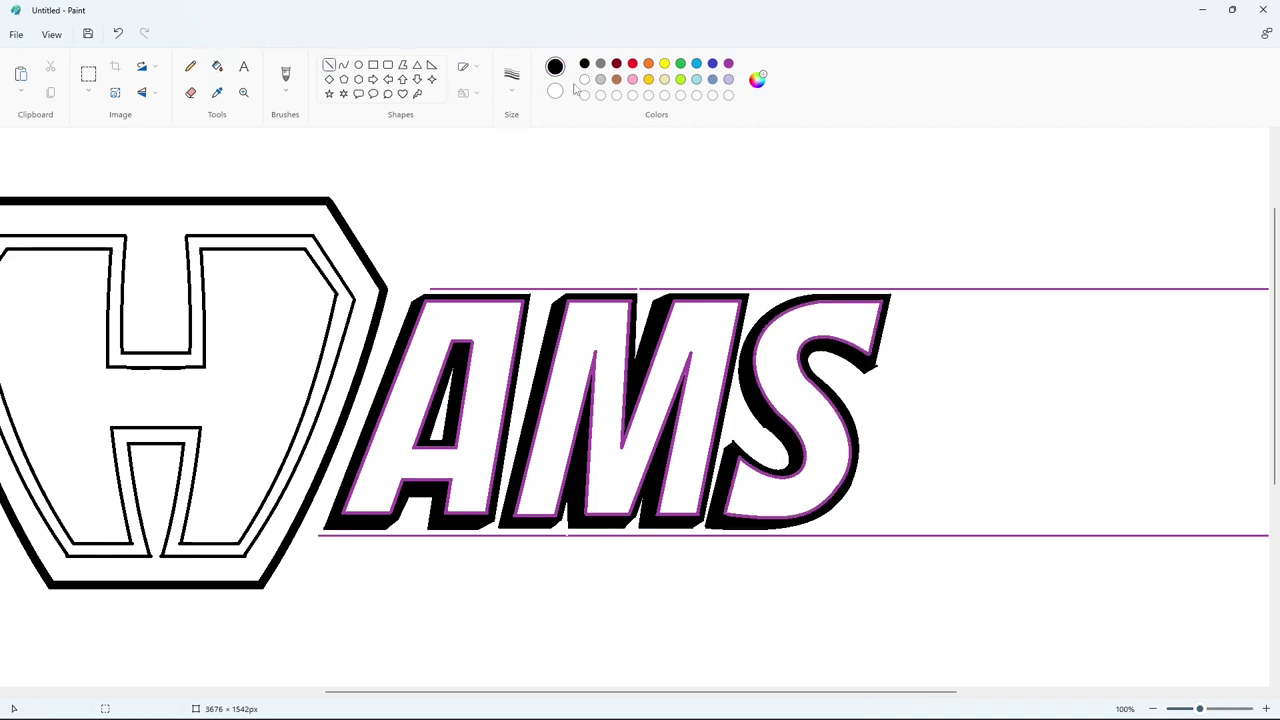
left_click(584, 79)
scroll(885, 422, "down", 2, "ctrl")
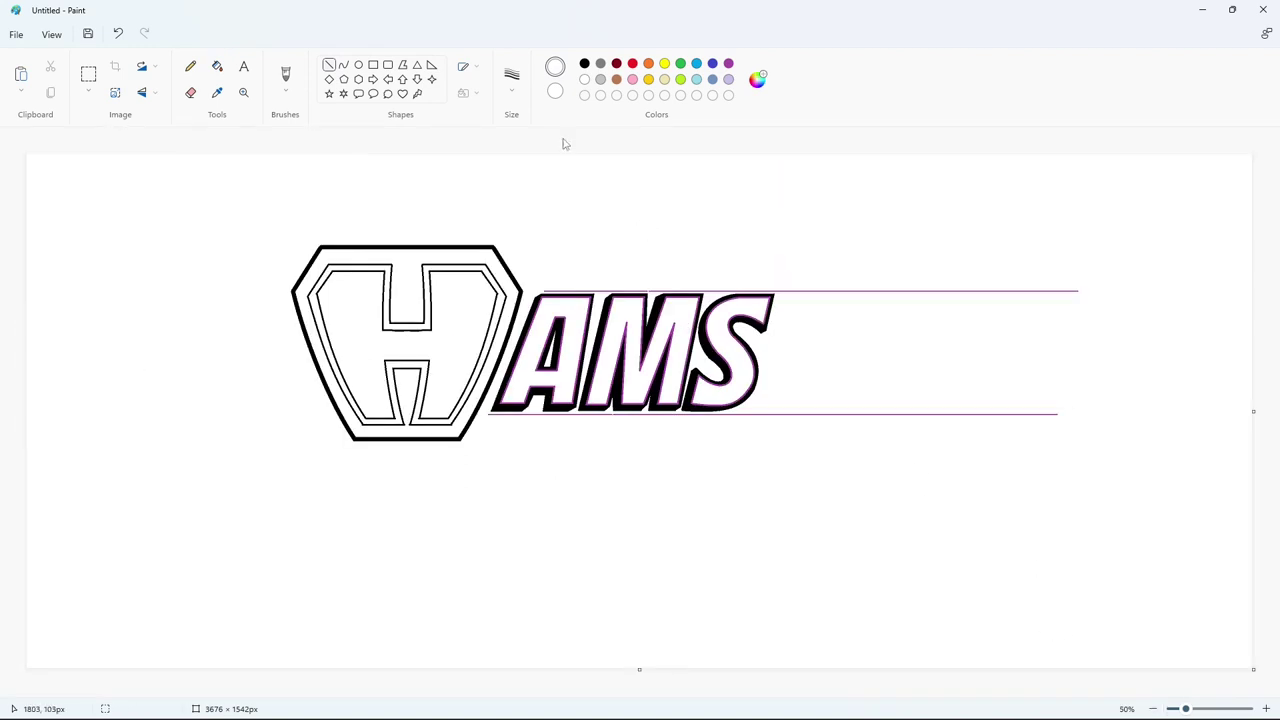
Outline the T's slanted crossbar beside the S with black lines, about 54 px tall at its right end
left_click(584, 64)
mouse_move(783, 297)
left_mouse_down()
mouse_move(844, 297)
mouse_move(779, 316)
mouse_move(843, 315)
left_mouse_up()
left_click(900, 320)
left_click(860, 315)
key("ctrl+z")
left_click(1266, 709)
left_click_drag(609, 693, 1027, 693)
left_click_drag(838, 440, 831, 476)
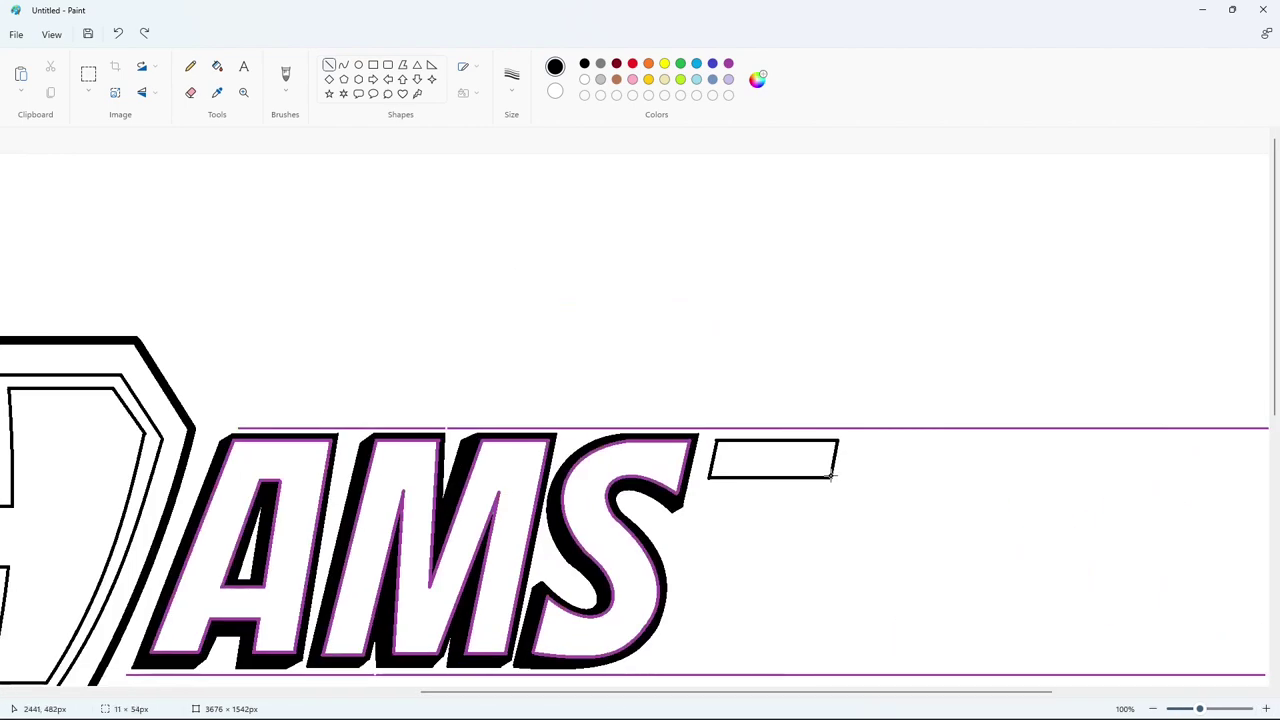
Draw the T's slanted stem below the crossbar with black lines, ending just above the lower guide line
left_click(1153, 708)
left_click_drag(783, 402, 800, 314)
left_click(861, 390)
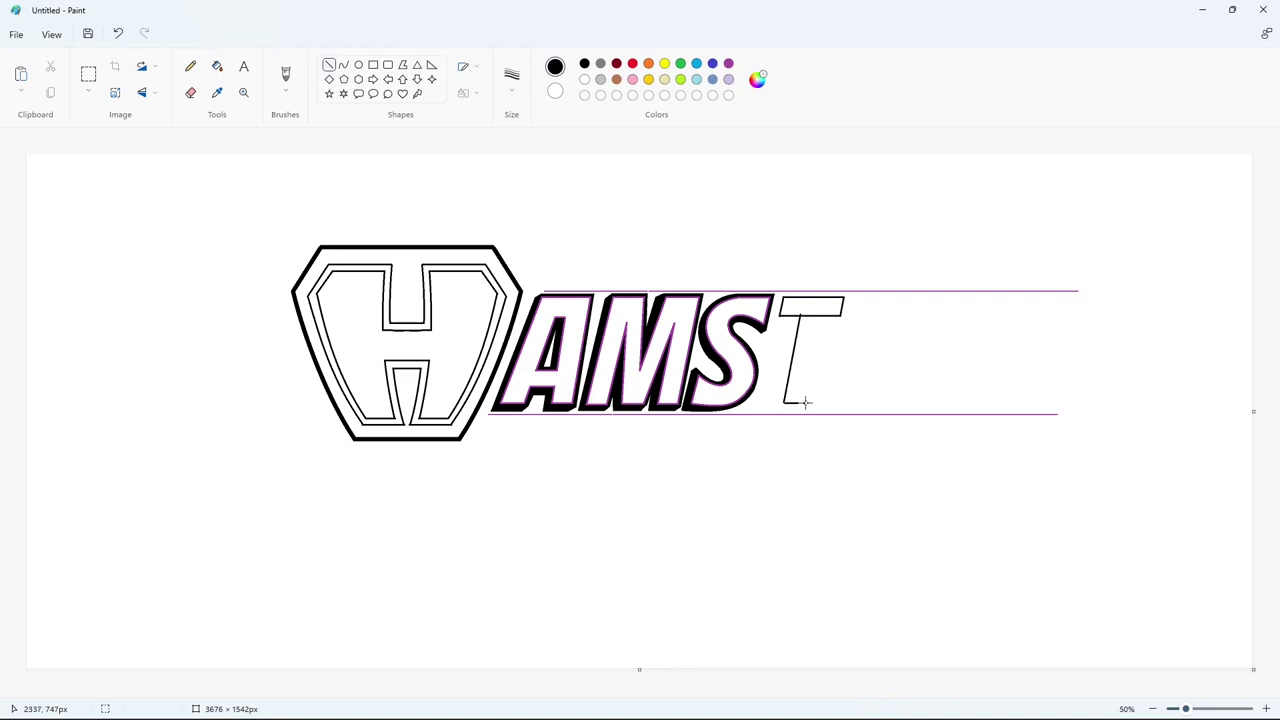
left_click_drag(805, 403, 830, 316)
Erase the line overlaps where the T's stem meets the crossbar and open the joint between them with white
left_click(1266, 708)
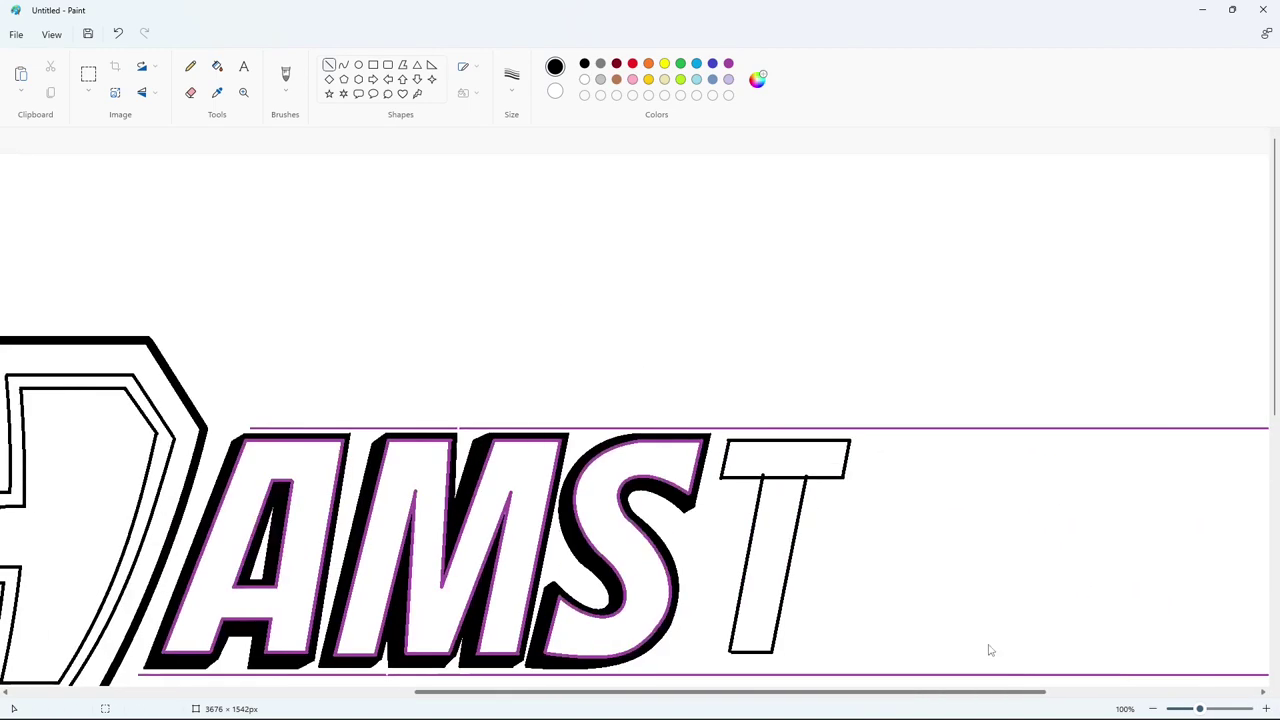
left_click_drag(802, 472, 816, 472)
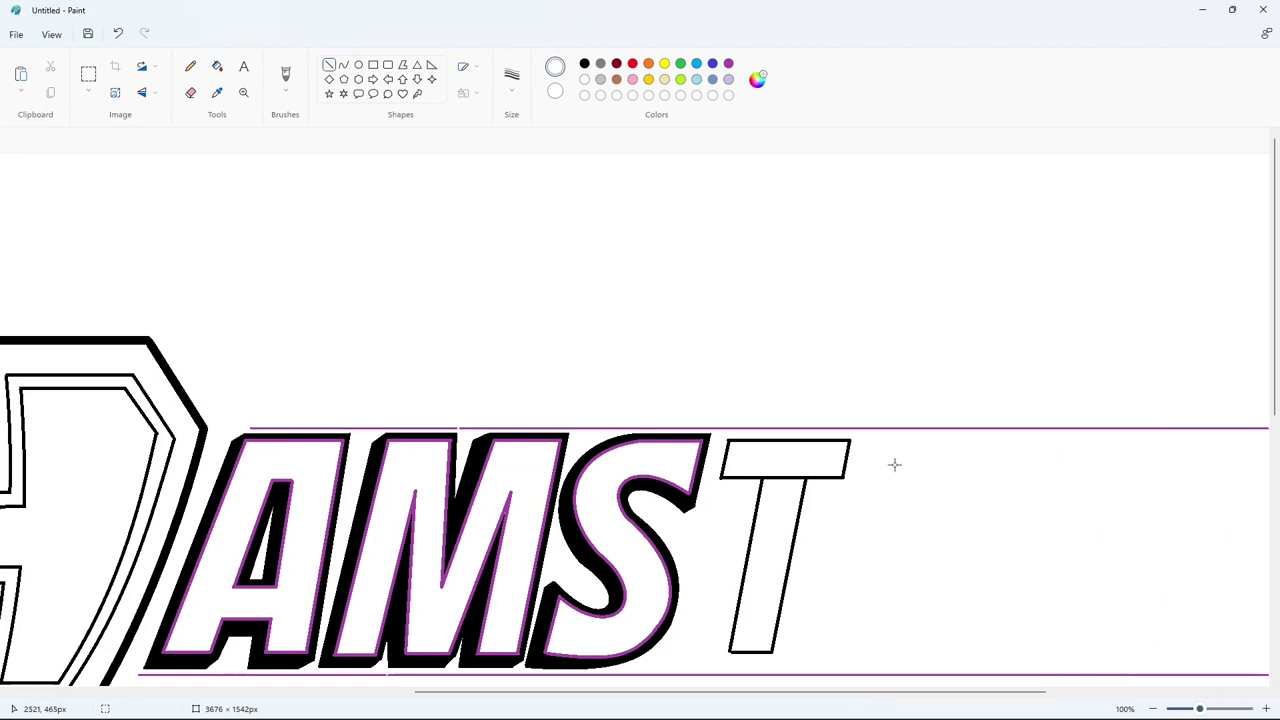
left_click(219, 67)
left_click(784, 477)
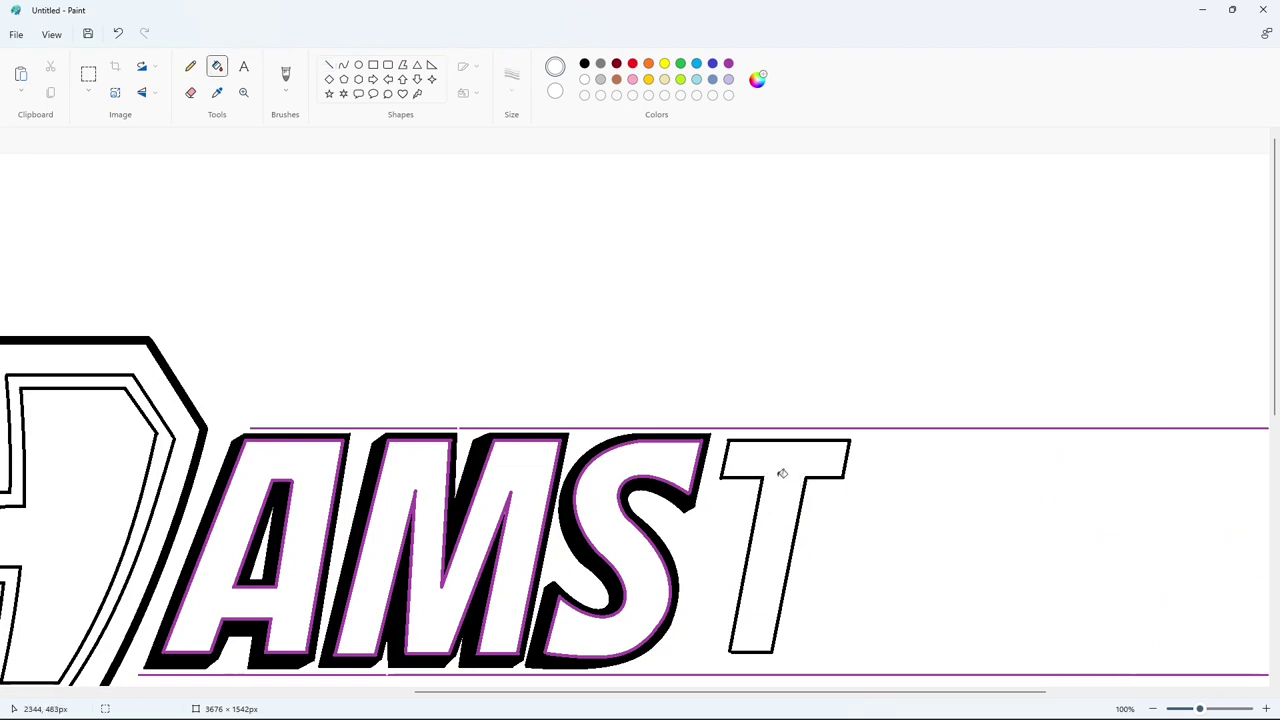
Draw the T's outer outline in black along its top edge, left side and base
left_click(1153, 708)
left_click(332, 65)
left_click(585, 64)
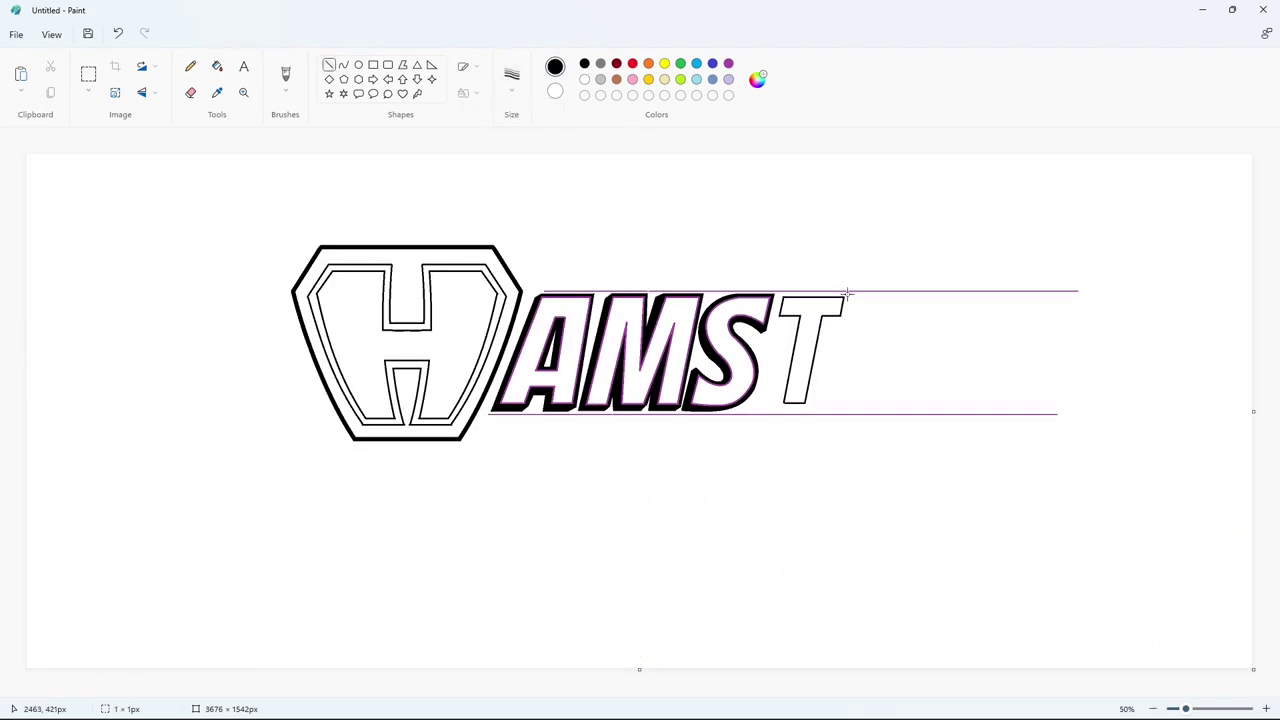
mouse_move(847, 293)
left_mouse_down()
mouse_move(776, 297)
mouse_move(779, 411)
left_mouse_up()
left_click(829, 263)
left_click(815, 281)
left_click(846, 374)
left_click(843, 337)
Complete the T's outer outline with black lines around the crossbar's right end, down the stem's right side and at the base
left_click_drag(849, 295, 843, 320)
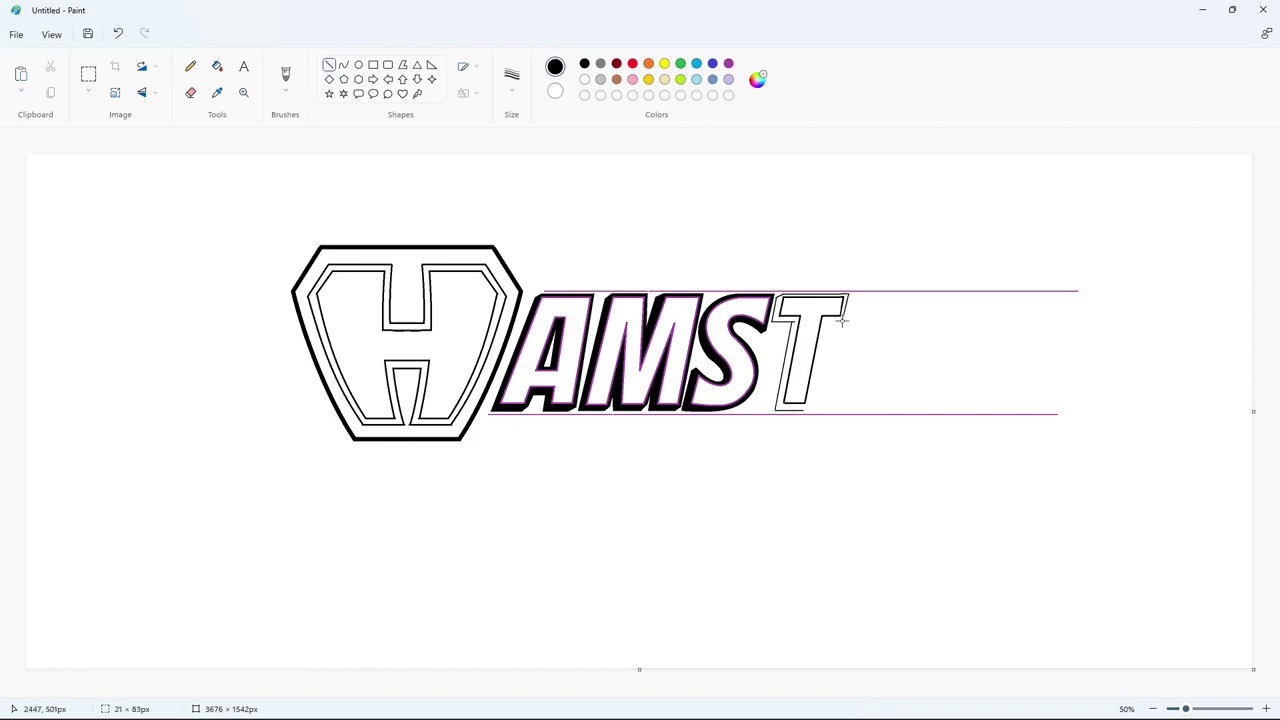
left_click(845, 333)
left_click_drag(838, 318, 810, 404)
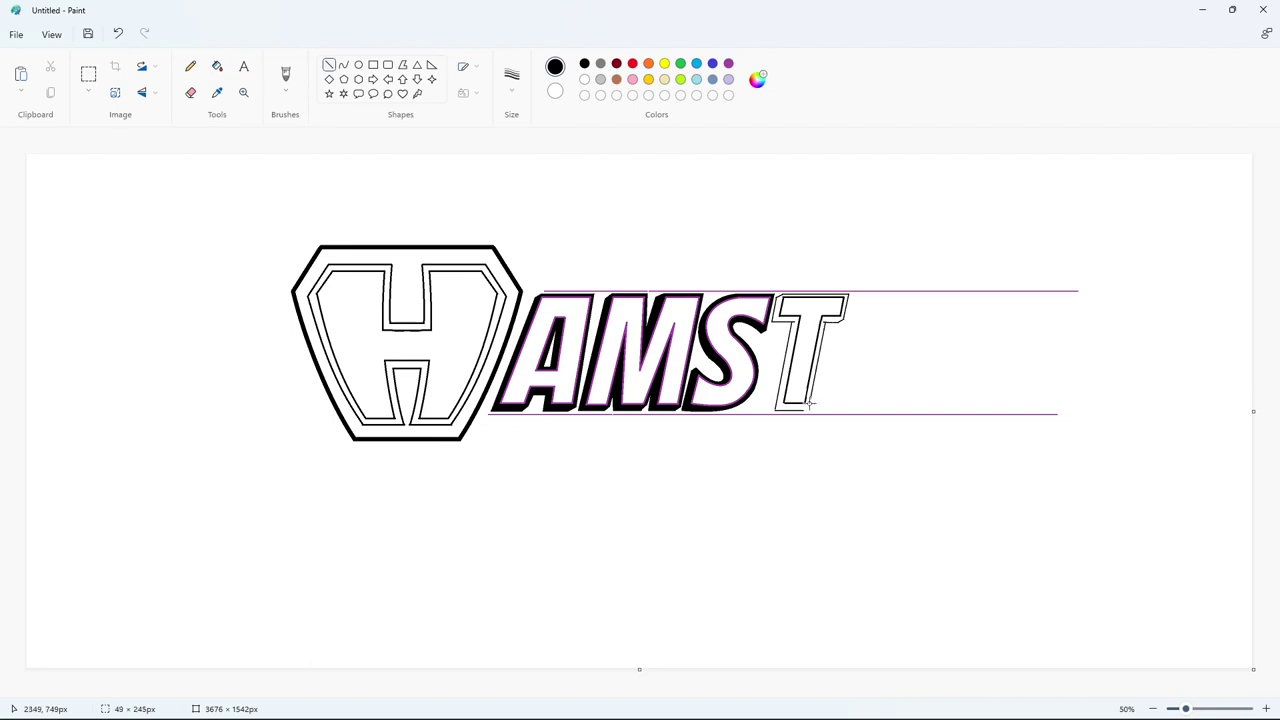
left_click(974, 494)
scroll(822, 401, "up", 1)
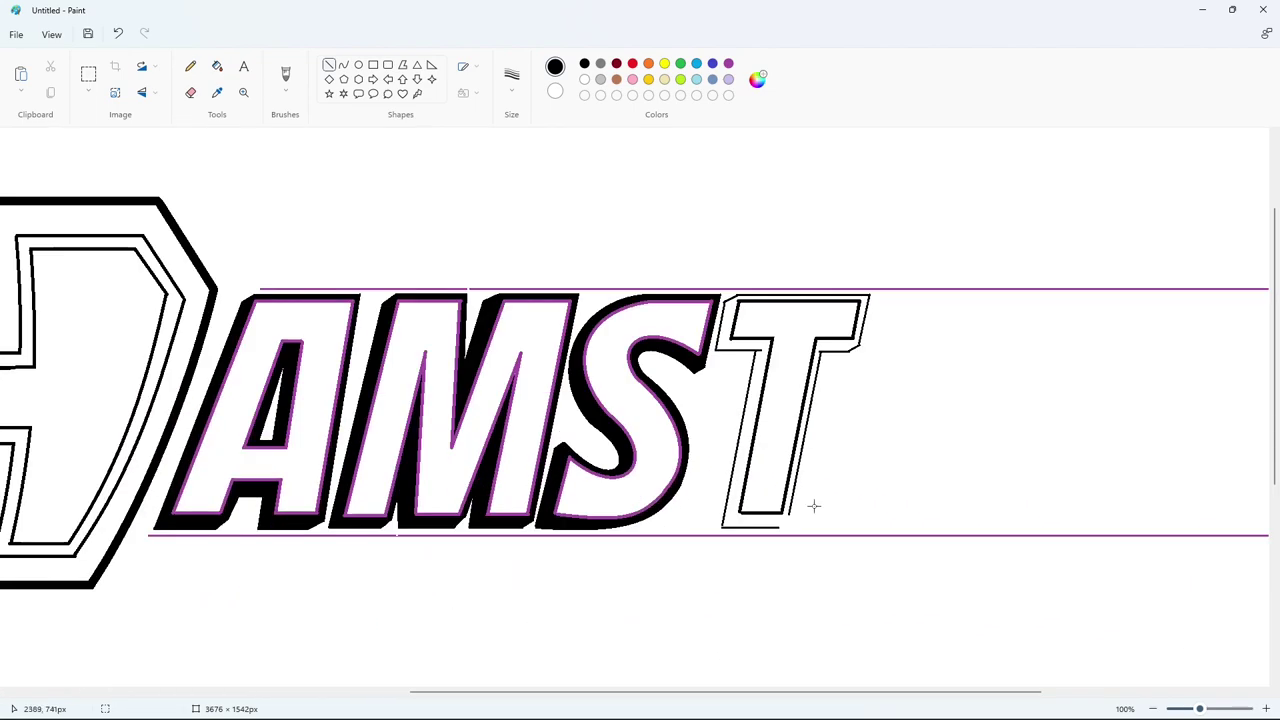
left_click(745, 524)
mouse_move(780, 524)
left_mouse_down()
mouse_move(789, 515)
mouse_move(724, 520)
left_mouse_up()
Recolor the T's inner outline purple and fill the border around it with black
left_click(217, 66)
left_click(728, 63)
left_click(821, 330)
left_click(584, 63)
left_click(757, 314)
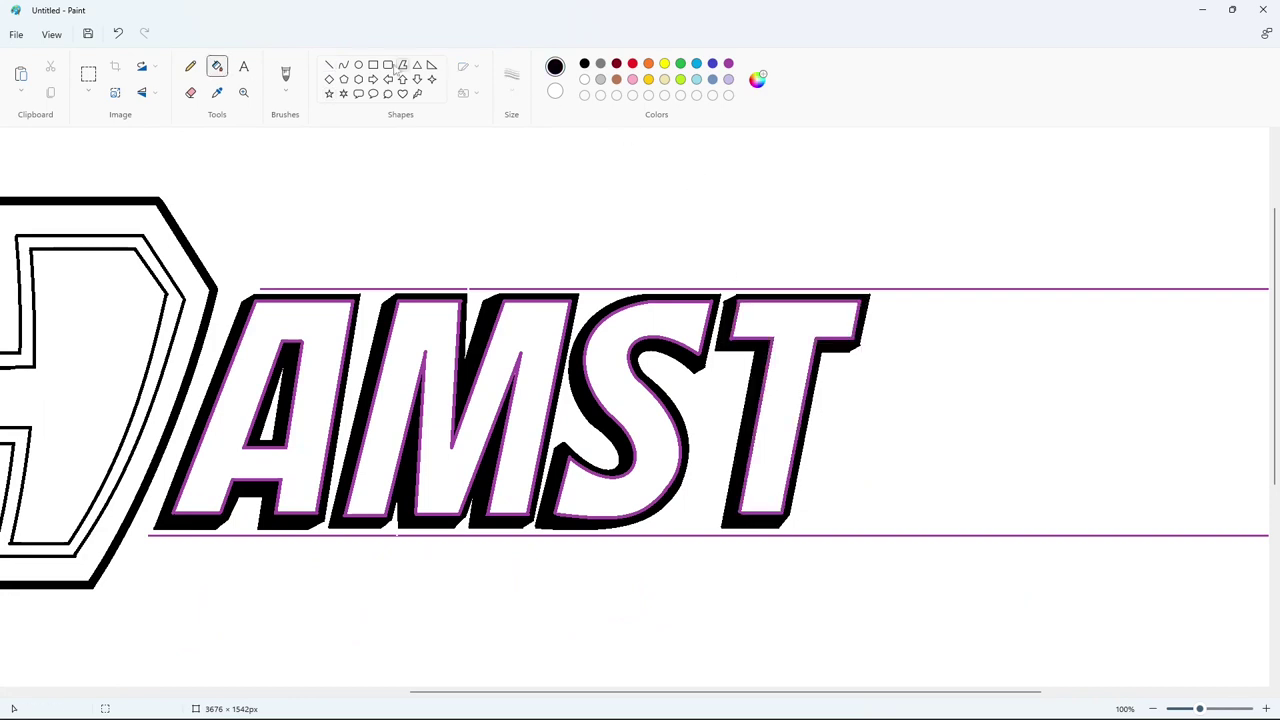
Trim the lower corner of the T's right crossbar end with a white line
left_click(329, 64)
left_click(584, 79)
left_click_drag(844, 372, 857, 352)
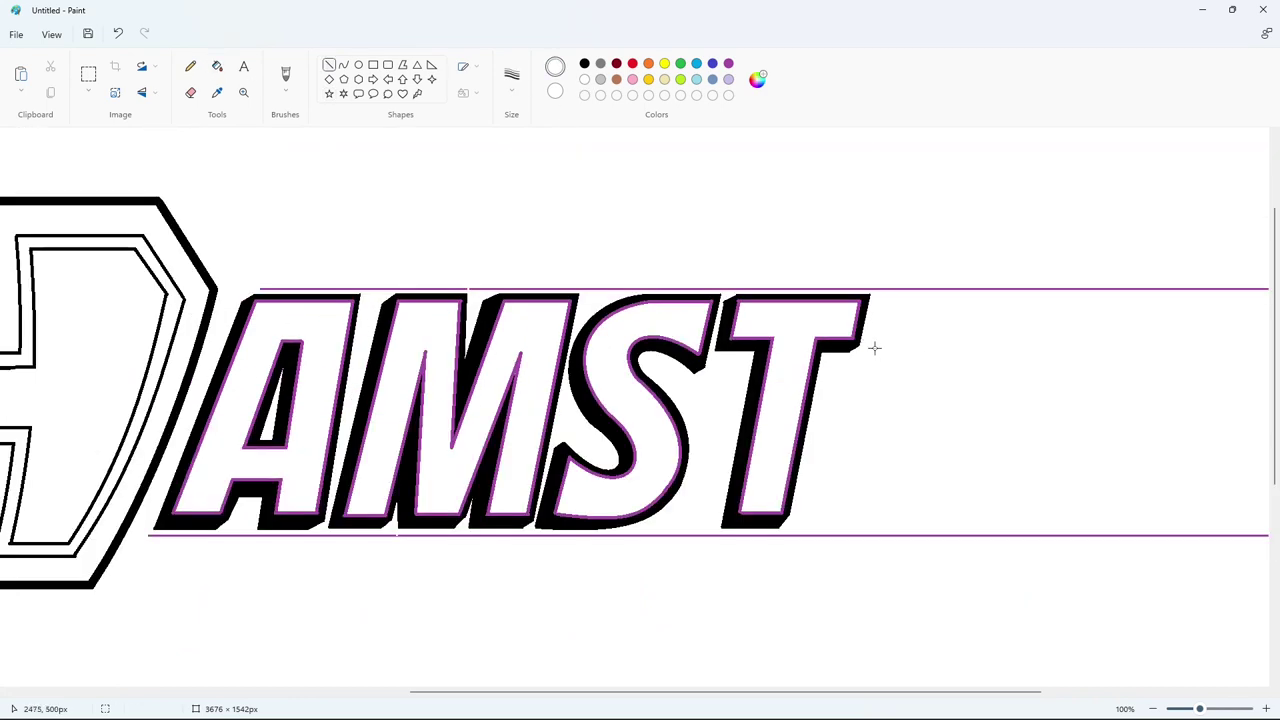
scroll(991, 531, "up", 3)
scroll(1056, 558, "down", 2, "ctrl")
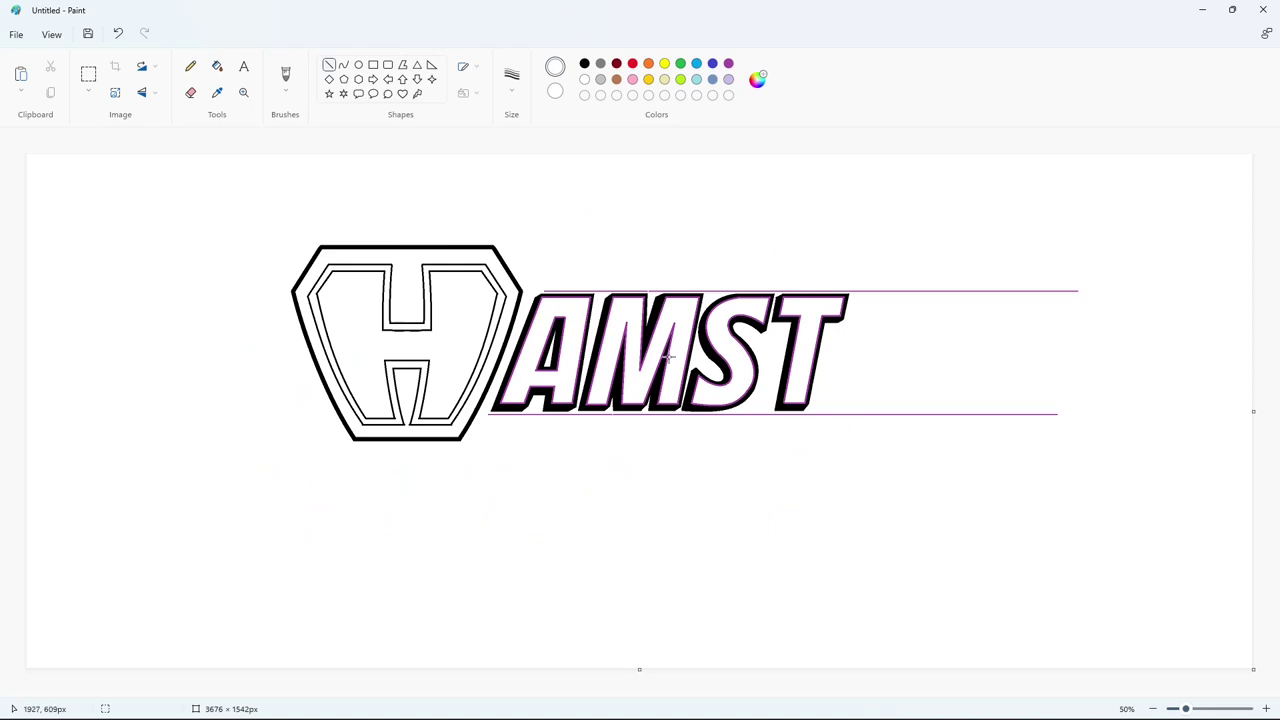
Copy the area around the T and paste it into the canvas's empty upper-left corner
left_click(88, 73)
left_click_drag(757, 254, 863, 489)
key("ctrl+c")
key("ctrl+v")
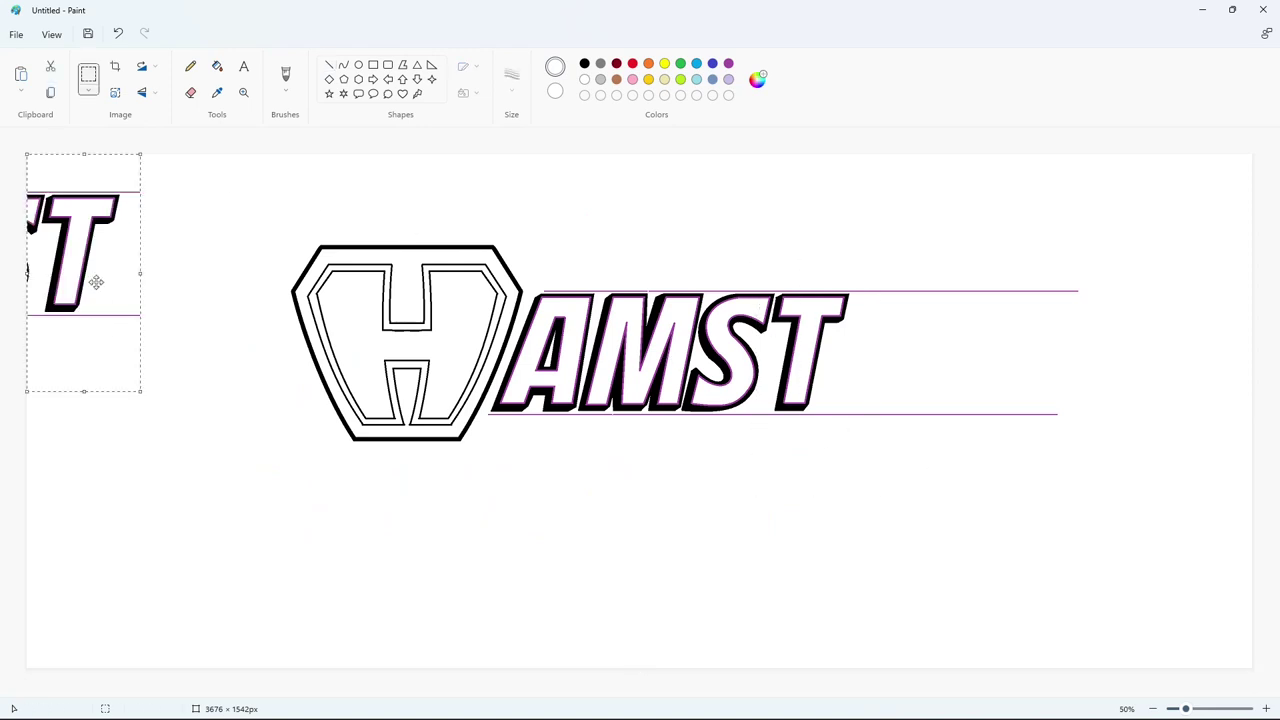
Erase the leftover S fragments and guide lines around the copied T with white fills
left_click(217, 66)
left_click(1265, 708)
left_click(51, 252)
left_click(57, 248)
left_click(78, 229)
left_click(28, 394)
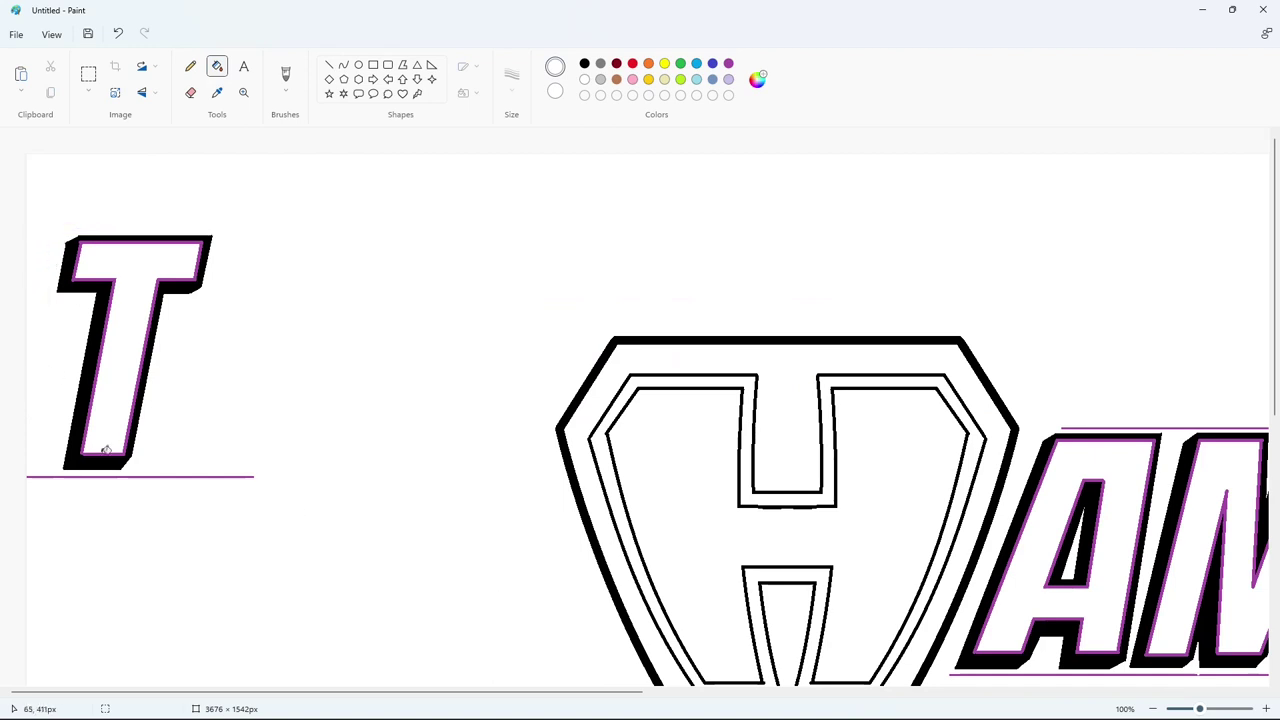
left_click(151, 476)
Try to place a copy of the complete T right beside the T in the word
left_click(88, 74)
left_click_drag(270, 172, 26, 535)
key("ctrl+c")
left_click(403, 517)
left_click(1152, 708)
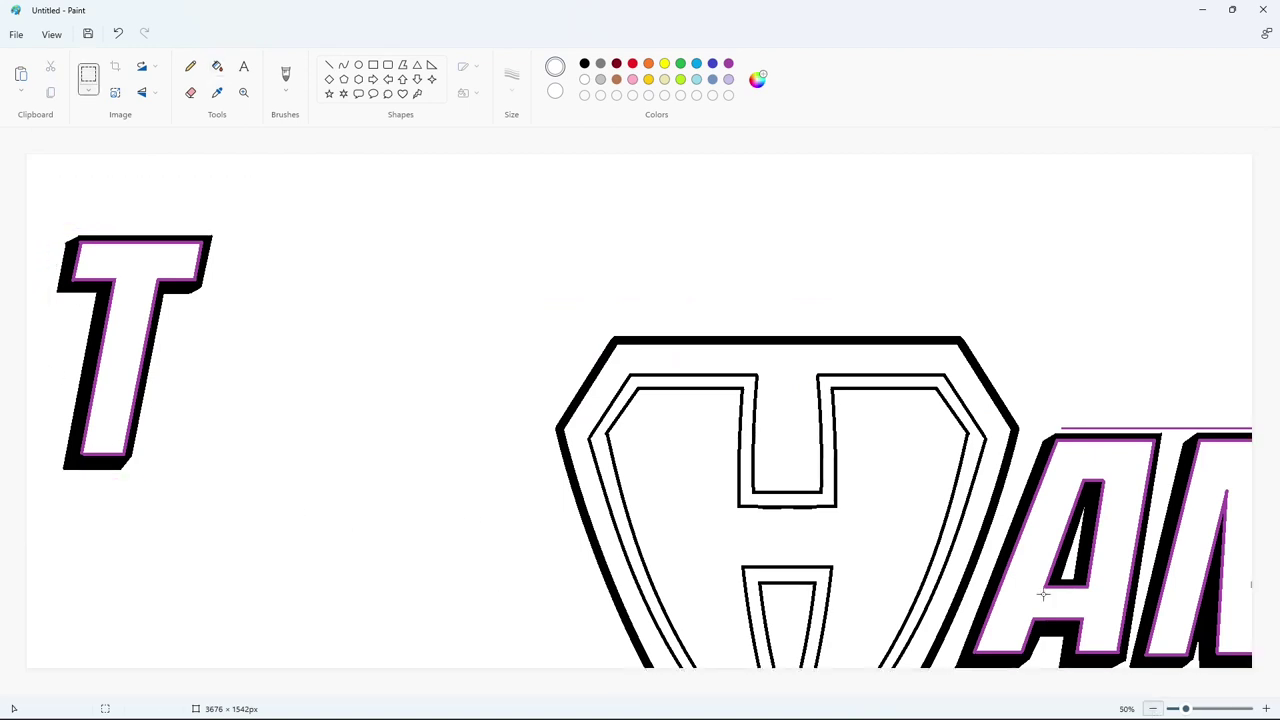
key("ctrl+v")
left_click_drag(74, 252, 825, 359)
key("Right")
key("Right")
key("Right")
key("Right")
key("Right")
key("Right")
key("Right")
key("Right")
key("Right")
key("Right")
key("Right")
key("Right")
key("Right")
key("Right")
key("Right")
key("Right")
key("Right")
key("Right")
key("Right")
key("Right")
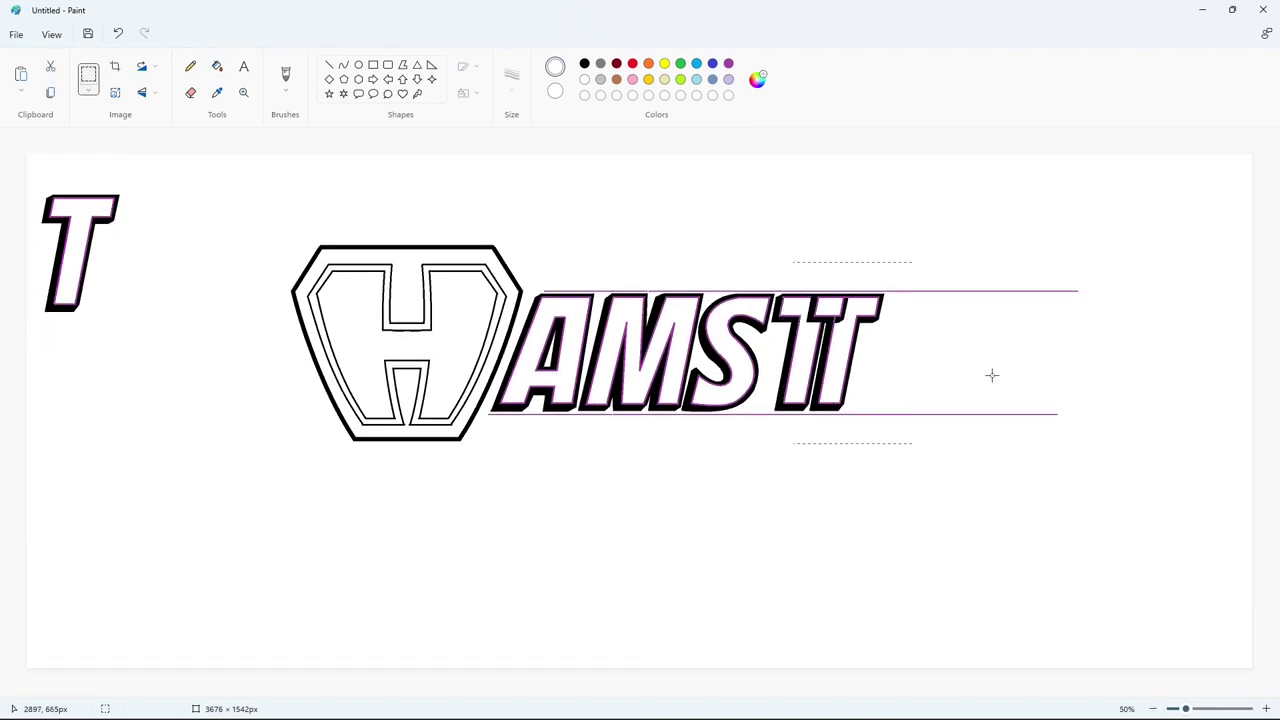
key("Left")
key("Left")
key("Left")
key("Left")
key("Left")
key("Left")
key("ctrl+z")
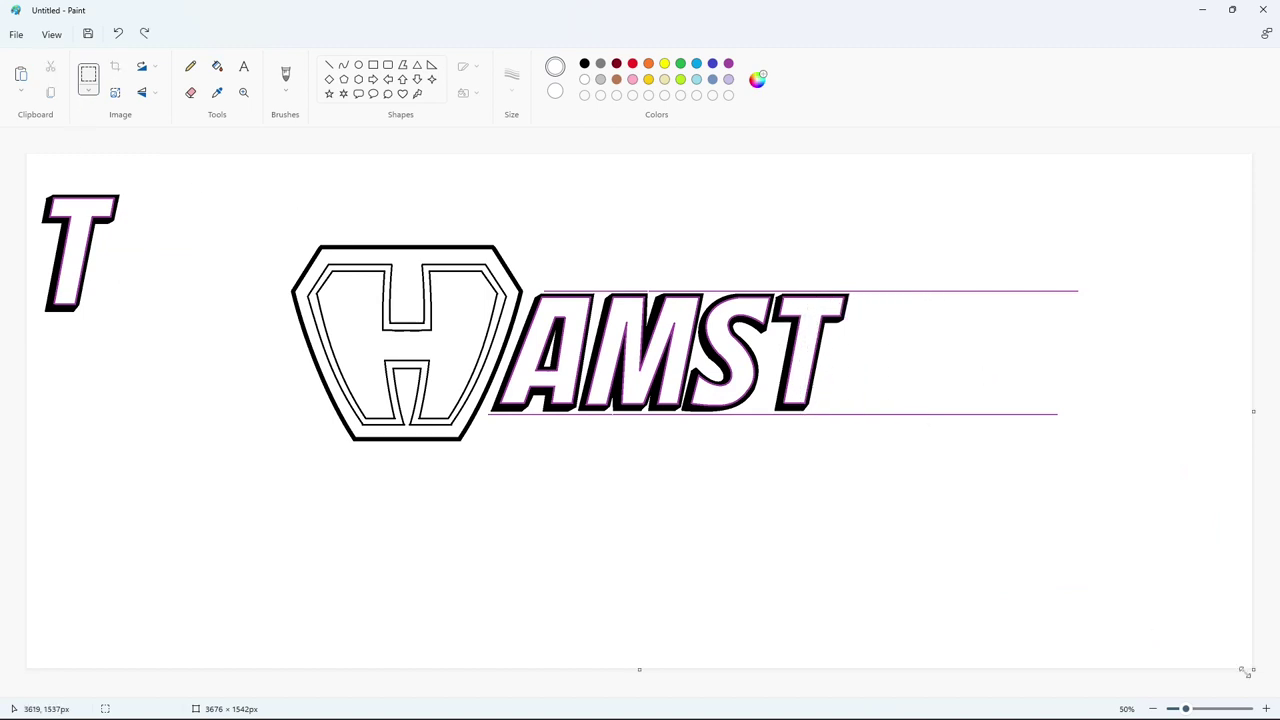
Cut off the copied T's left crossbar arm with a white line and fill its black border and purple outline white
left_click(1266, 708)
left_click(330, 65)
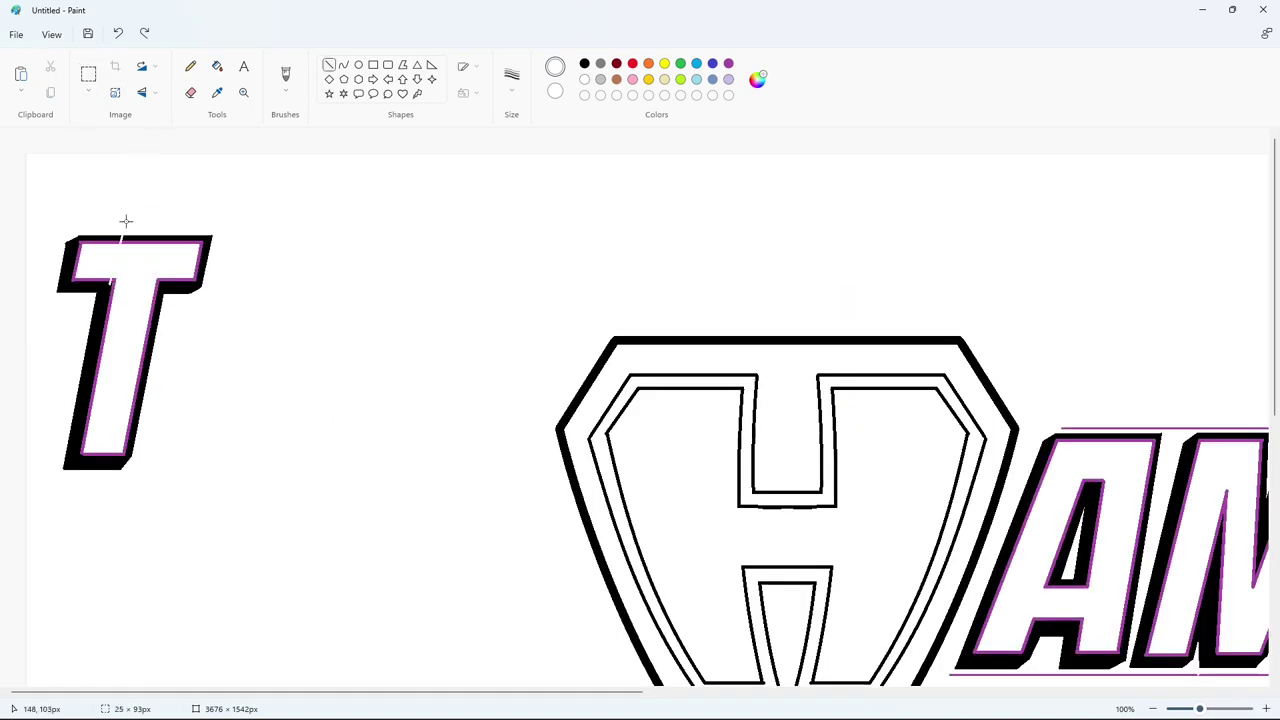
left_click_drag(124, 222, 97, 292)
left_click(215, 68)
left_click(106, 239)
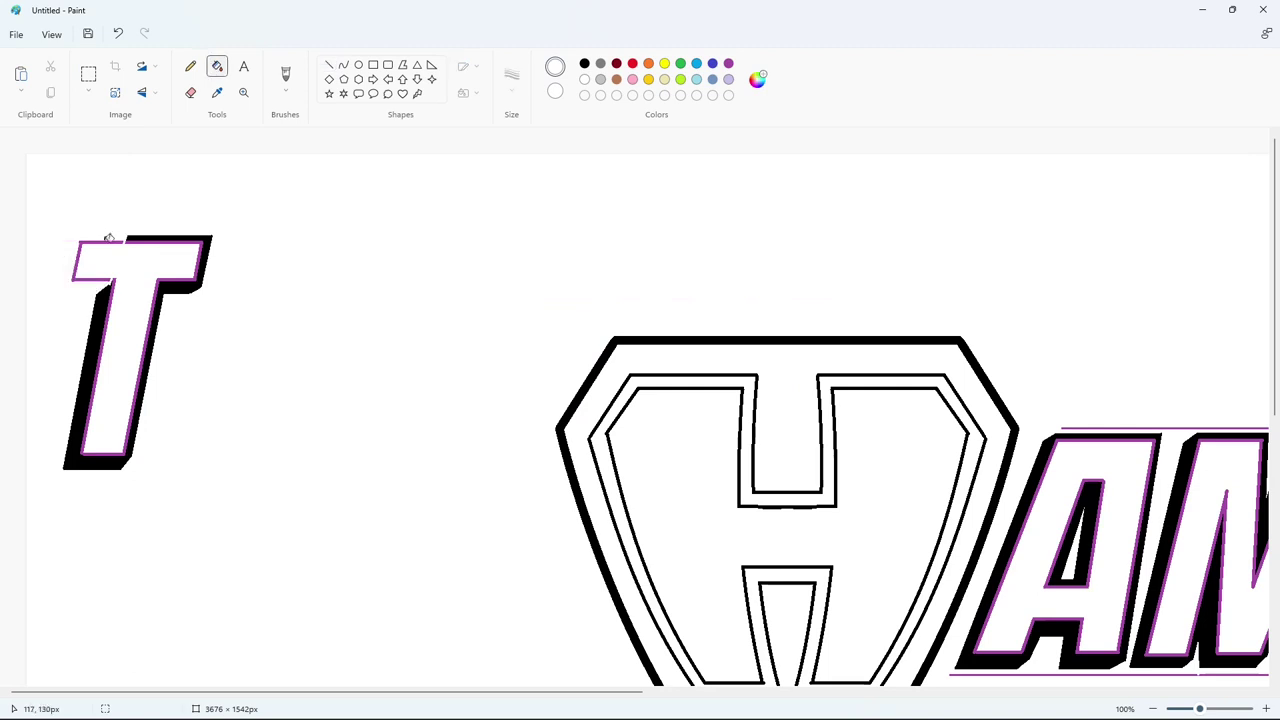
left_click(106, 243)
Copy the trimmed T and place it between the guide lines, right after the T in the word
left_click(88, 75)
left_click_drag(256, 203, 25, 554)
left_click(386, 462)
scroll(1148, 652, "down", 2, "ctrl")
key("ctrl+v")
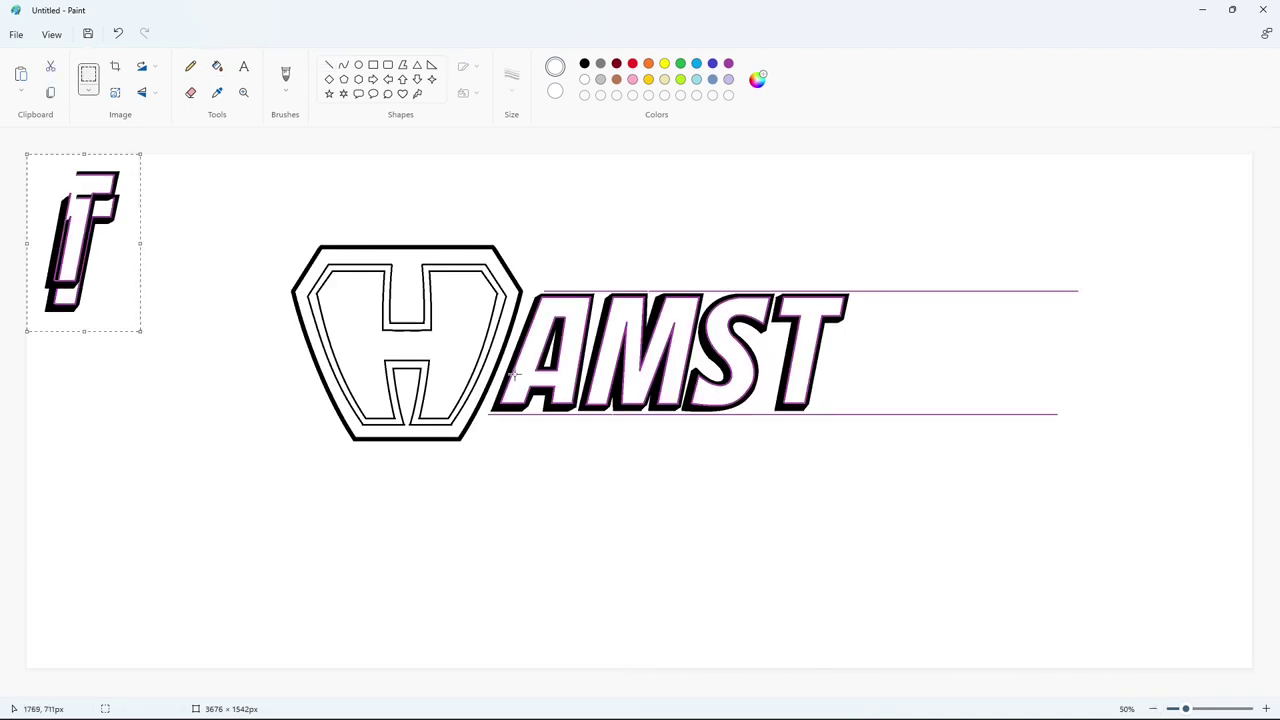
left_click_drag(67, 244, 820, 366)
key("Right")
key("Right")
key("Right")
key("Right")
key("Right")
key("Right")
key("Right")
key("Right")
key("Right")
key("Right")
key("Right")
key("Right")
key("Right")
key("Right")
key("Right")
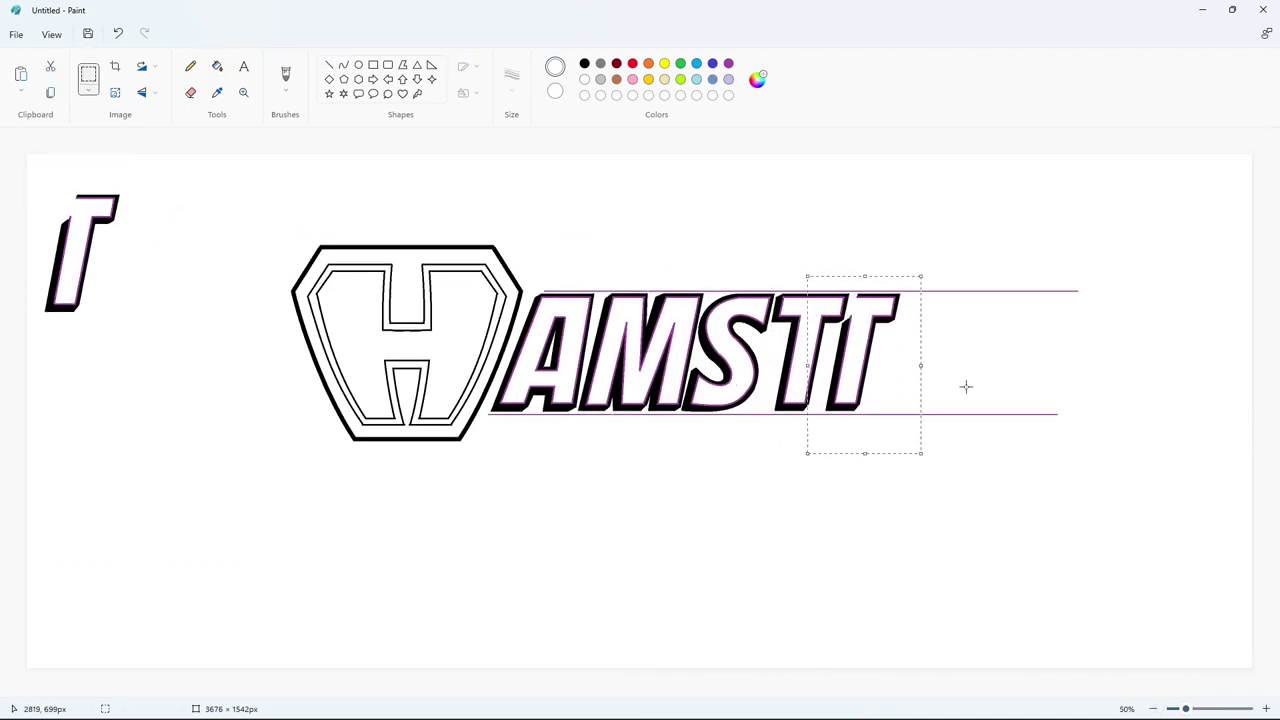
key("Right")
key("Right")
left_click(1067, 529)
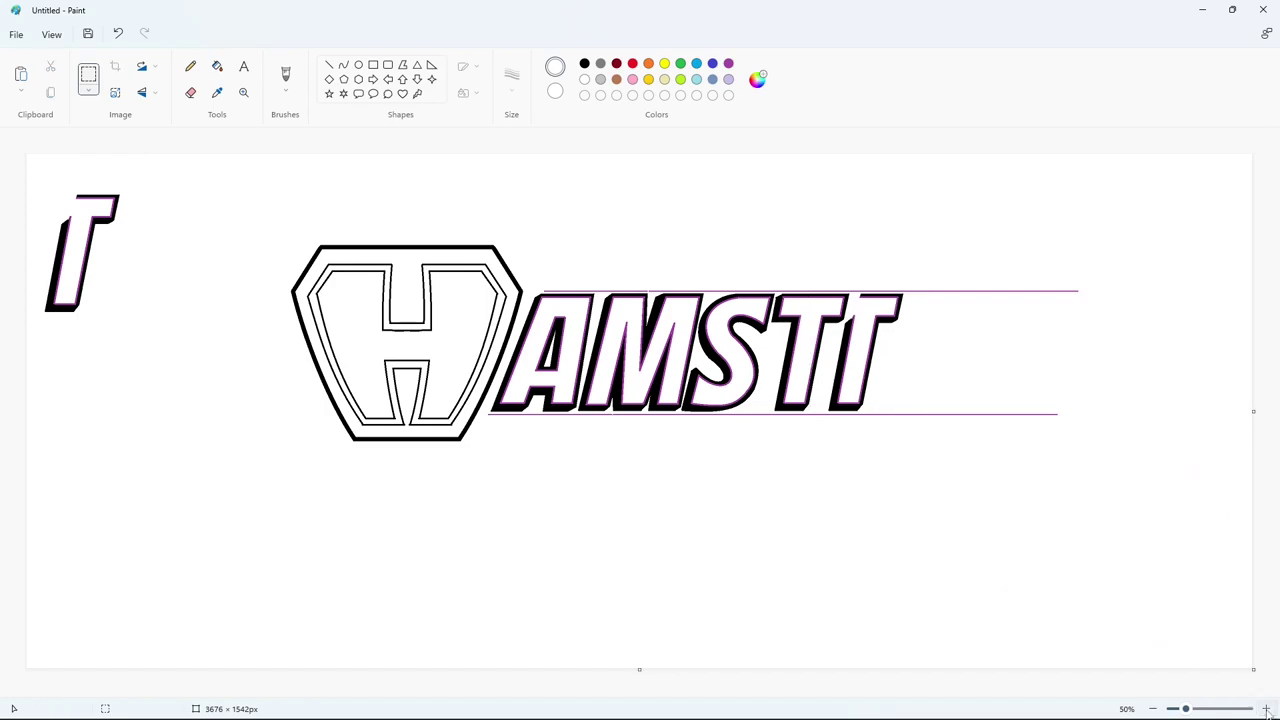
Extend the new letter's left stem edge up to its top with a copied piece of the stem's border
left_click(1265, 709)
left_click_drag(657, 514, 714, 588)
key("ctrl+c")
key("ctrl+v")
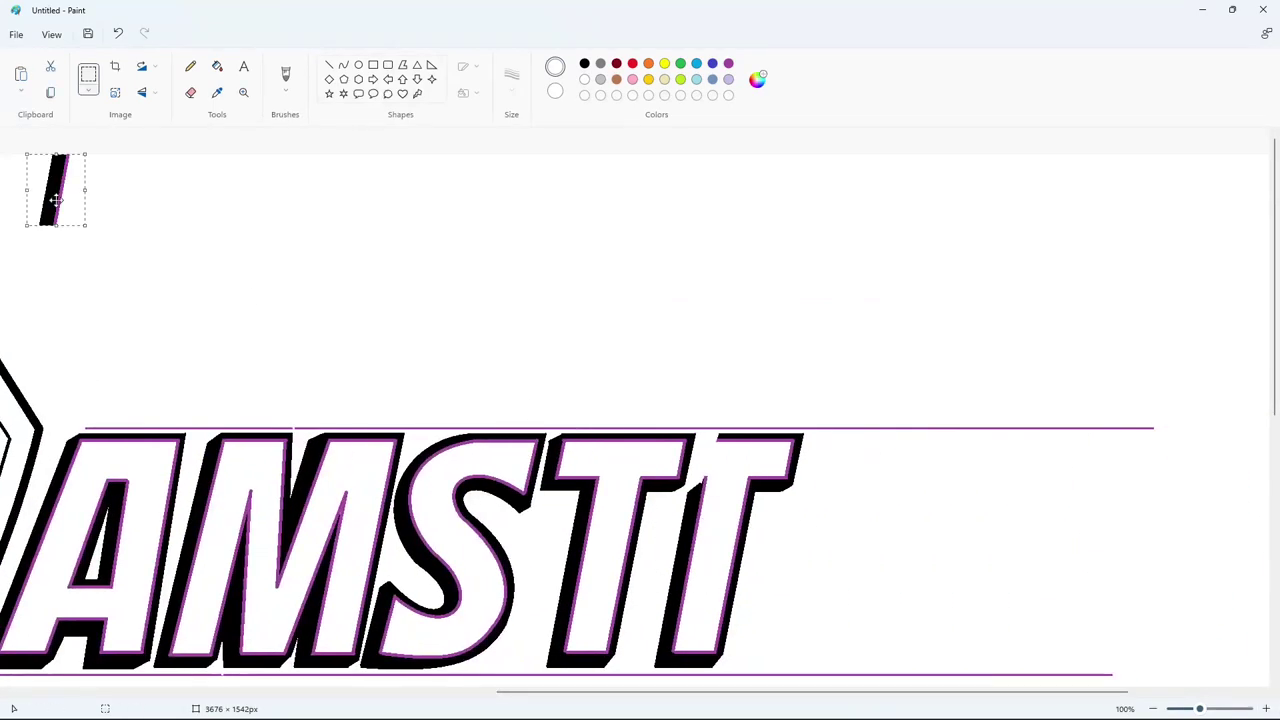
mouse_move(56, 200)
left_mouse_down()
mouse_move(700, 480)
mouse_move(720, 463)
mouse_move(713, 437)
mouse_move(735, 438)
mouse_move(709, 435)
mouse_move(727, 436)
left_mouse_up()
left_click(826, 470)
Touch up the new letter's upper-left corner with purple and white lines and fill its top border gap black
left_click(329, 64)
left_click(728, 63)
left_click(584, 79)
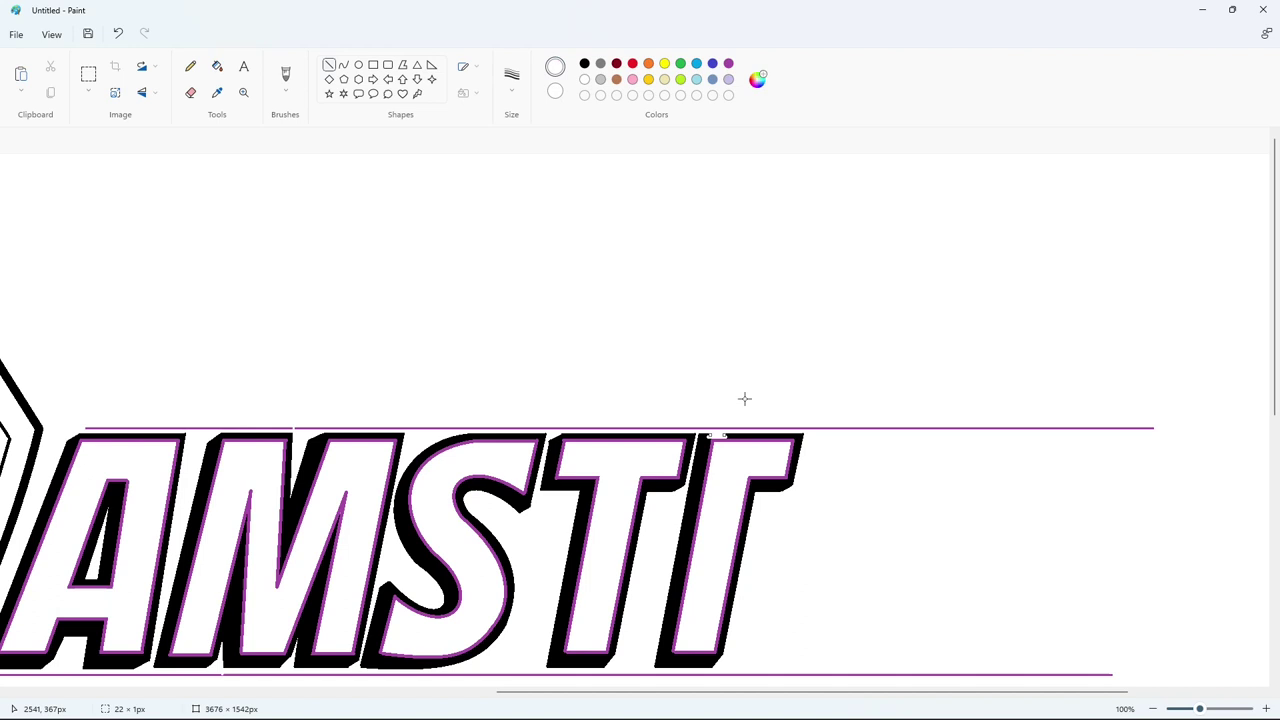
left_click(584, 63)
left_click(217, 66)
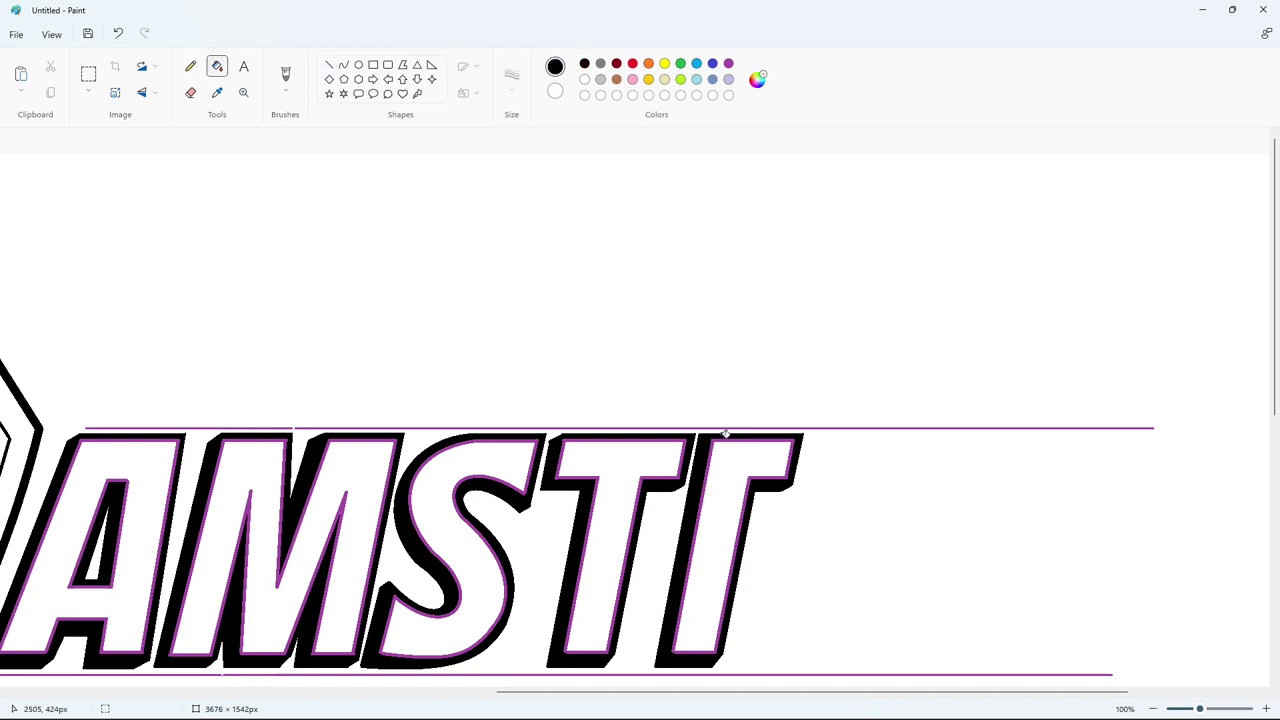
Copy the new letter's upper-right arm end to the blank area above the word and erase its guide line with white
left_click(88, 72)
left_click_drag(829, 406, 757, 514)
key("ctrl+c")
key("ctrl+v")
left_click_drag(84, 213, 337, 254)
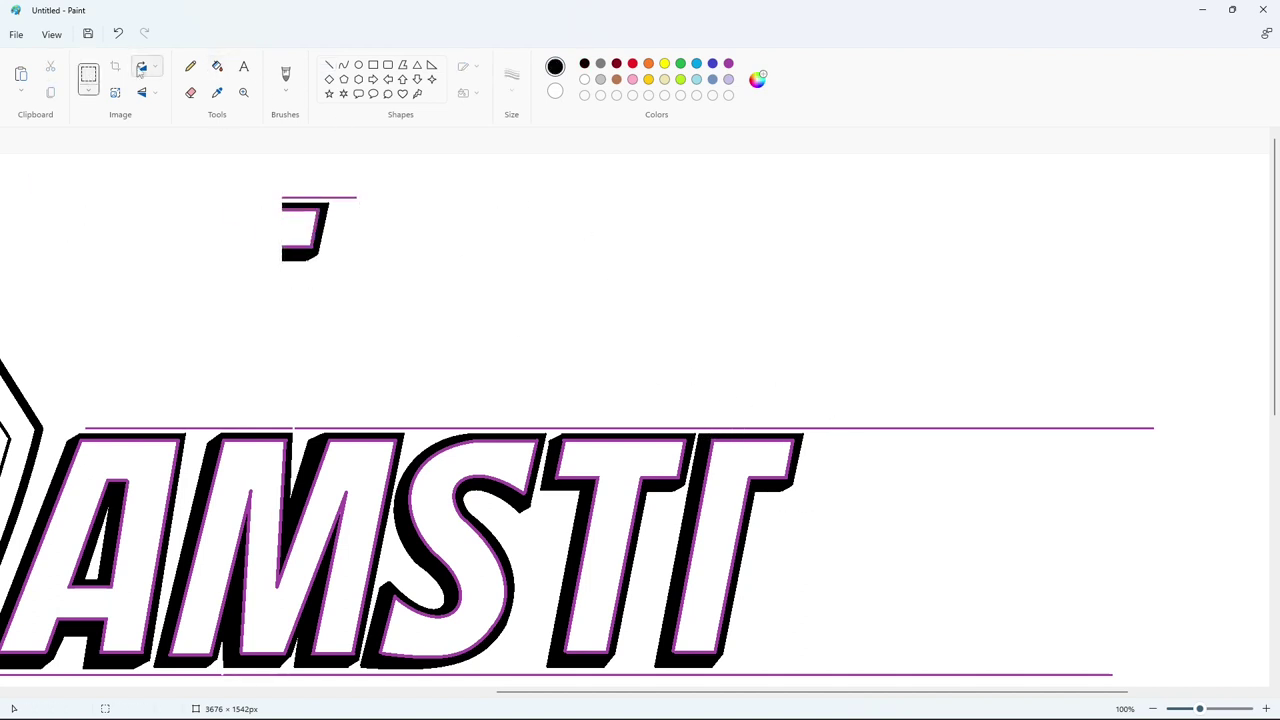
left_click(217, 66)
left_click(584, 79)
left_click(345, 198)
Copy the arm piece above the word and overlay it on the new letter's upper-right arm, shifted outward to lengthen the arm
left_click(88, 74)
left_click_drag(438, 336, 237, 184)
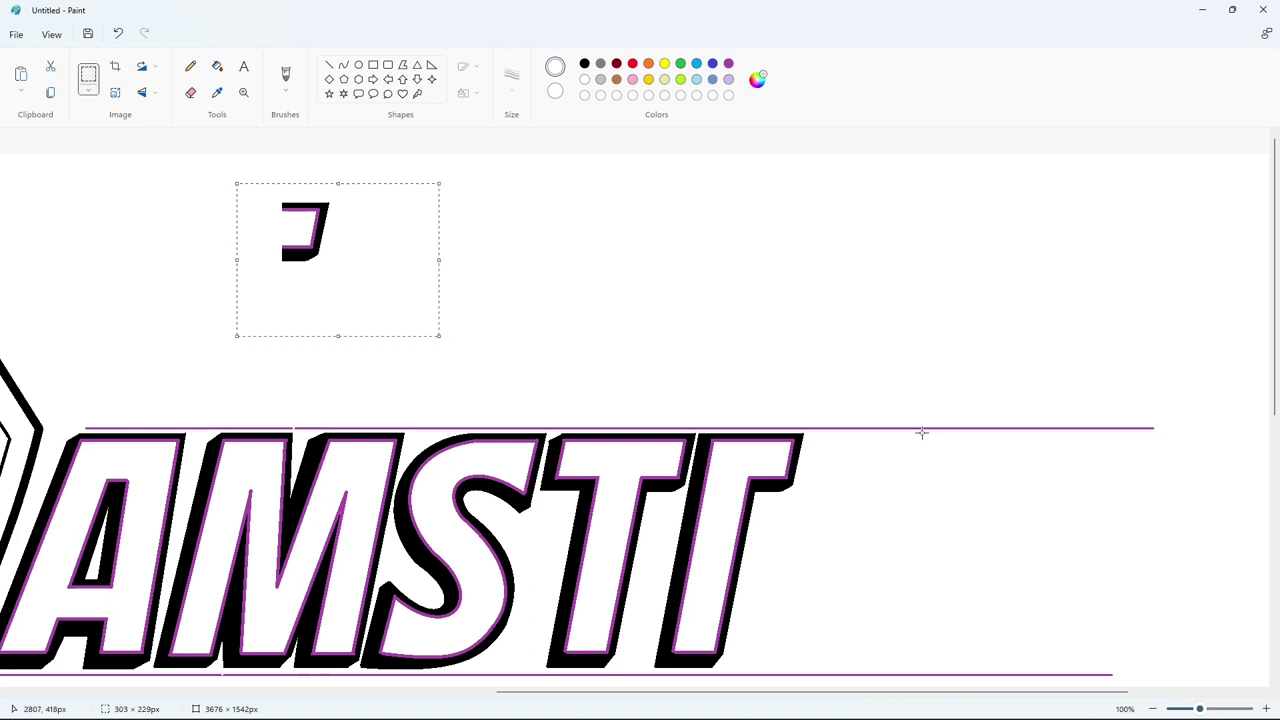
scroll(922, 432, "down", 2)
key("ctrl+v")
left_click_drag(103, 177, 934, 306)
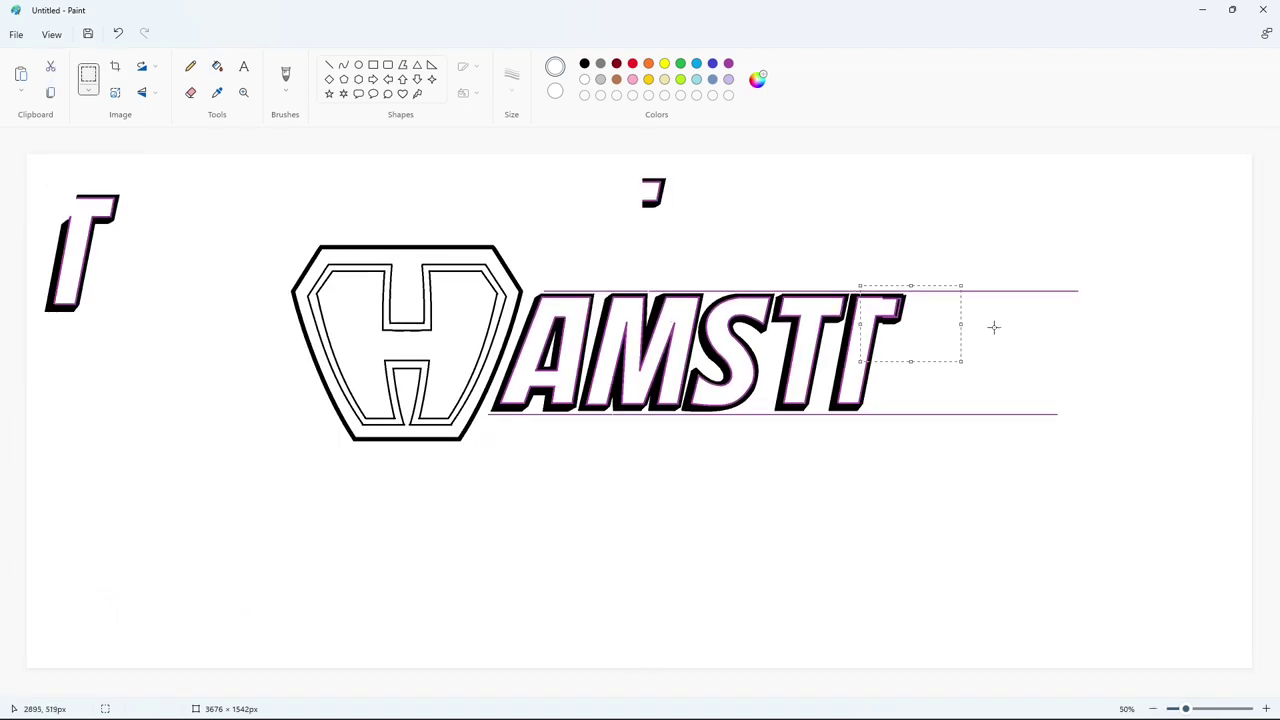
key("Up")
key("Up")
key("Right")
key("Right")
key("Right")
key("Right")
key("Right")
key("Right")
key("Right")
key("Right")
key("Right")
key("Right")
left_click(1010, 341)
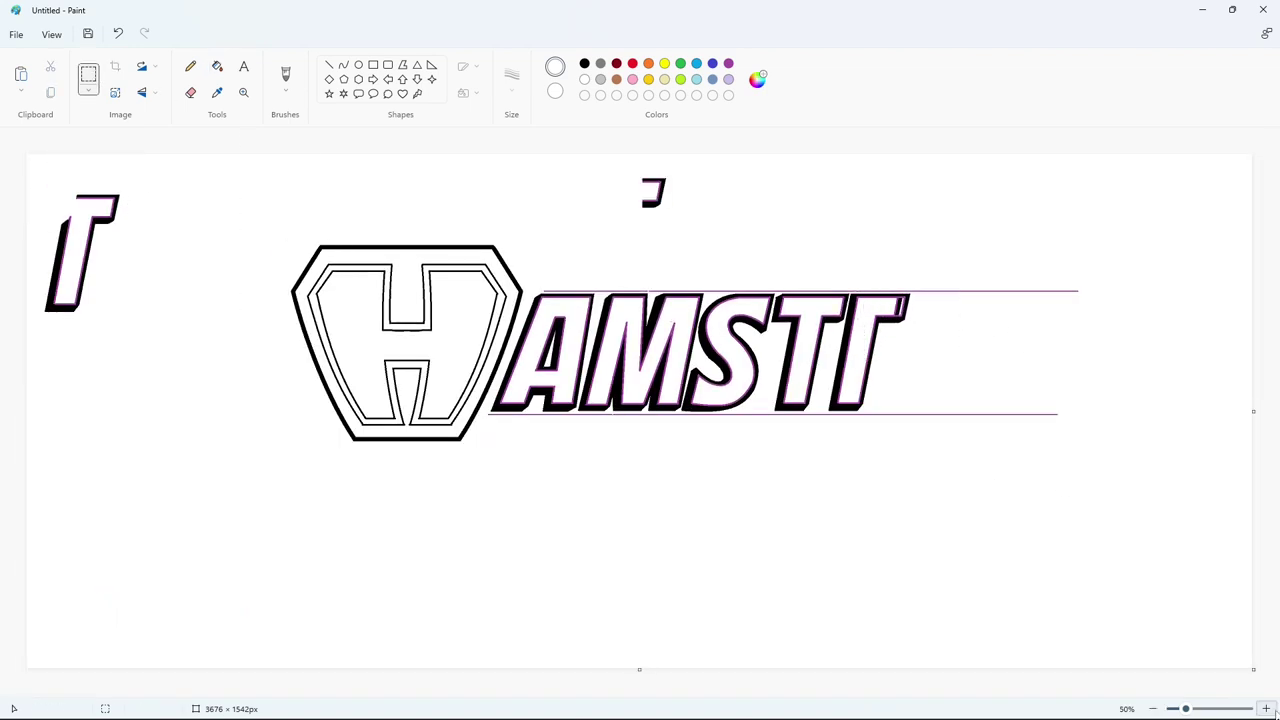
Erase the leftover inner border inside the lengthened top arm with a white line and white fill
left_click(1265, 708)
left_click(329, 64)
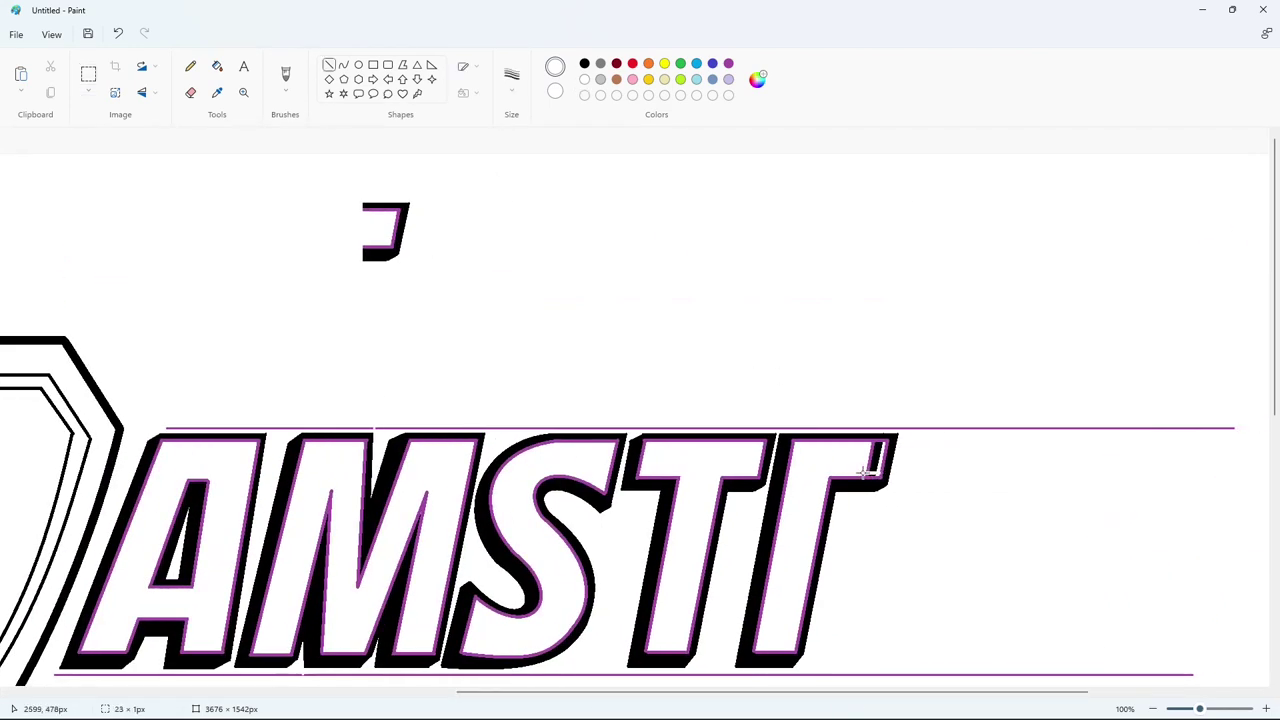
left_click_drag(882, 444, 848, 444)
left_click(217, 66)
left_click(877, 458)
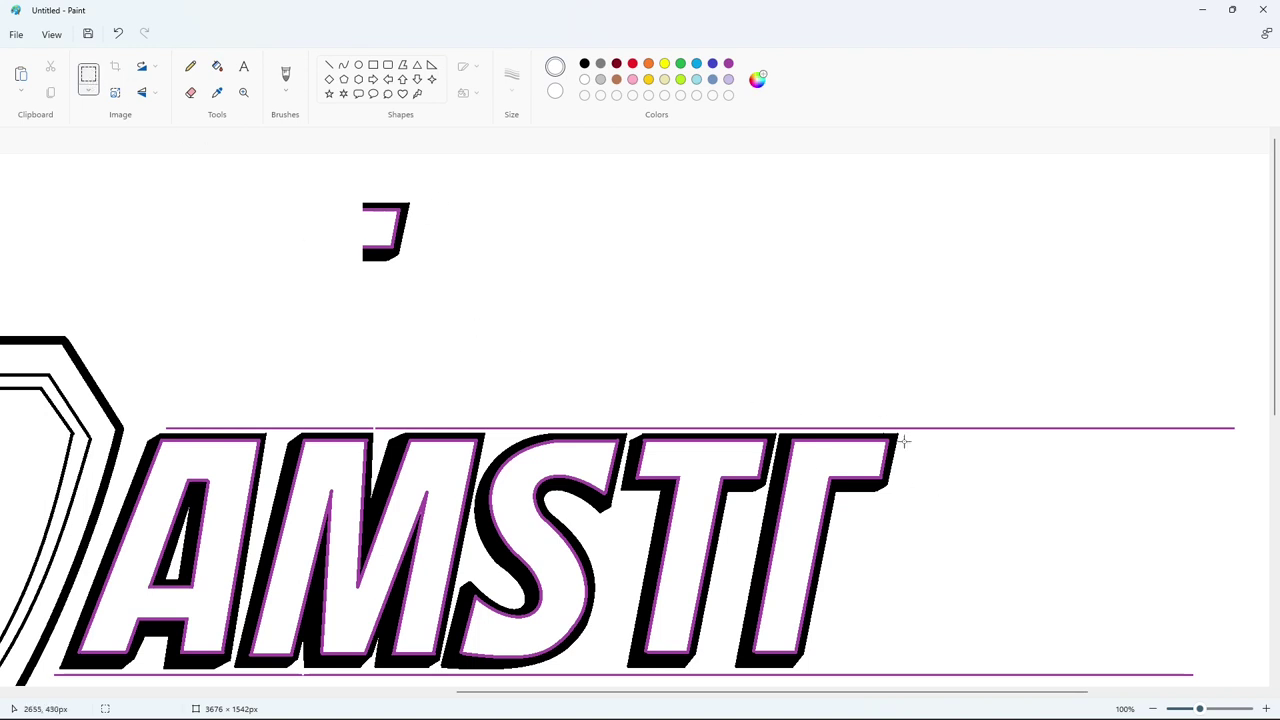
left_click_drag(916, 417, 837, 507)
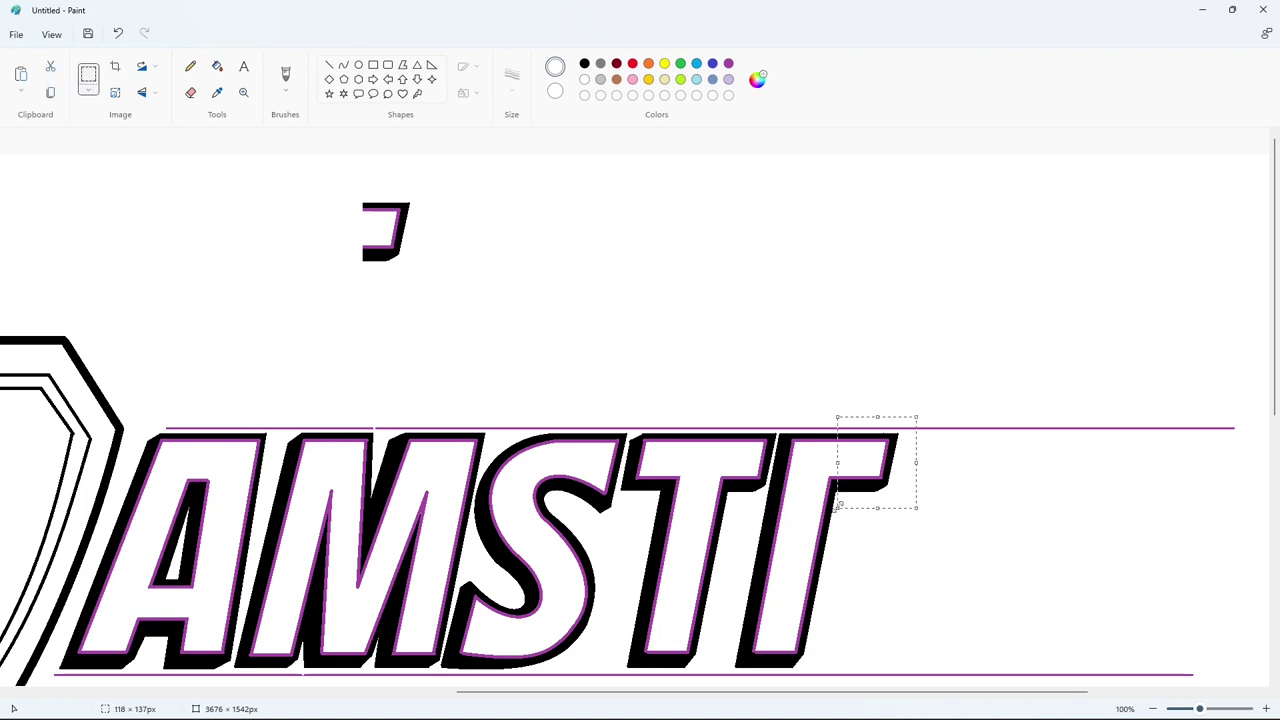
left_click(1022, 615)
left_click(1153, 708)
key("ctrl+v")
left_click_drag(39, 168, 879, 349)
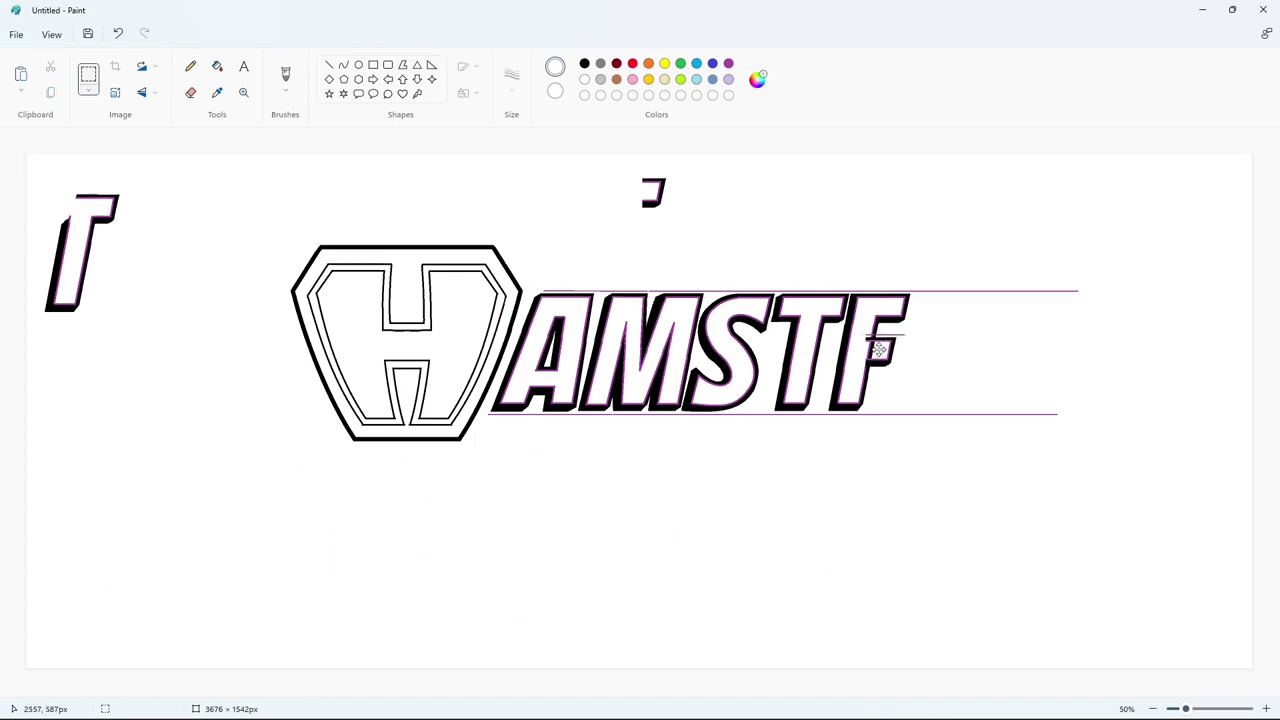
key("ctrl+z")
Copy the arm piece above the word and place it against the new letter's stem as its middle arm
left_click_drag(614, 166, 703, 243)
key("ctrl+c")
key("ctrl+v")
left_click_drag(70, 179, 876, 354)
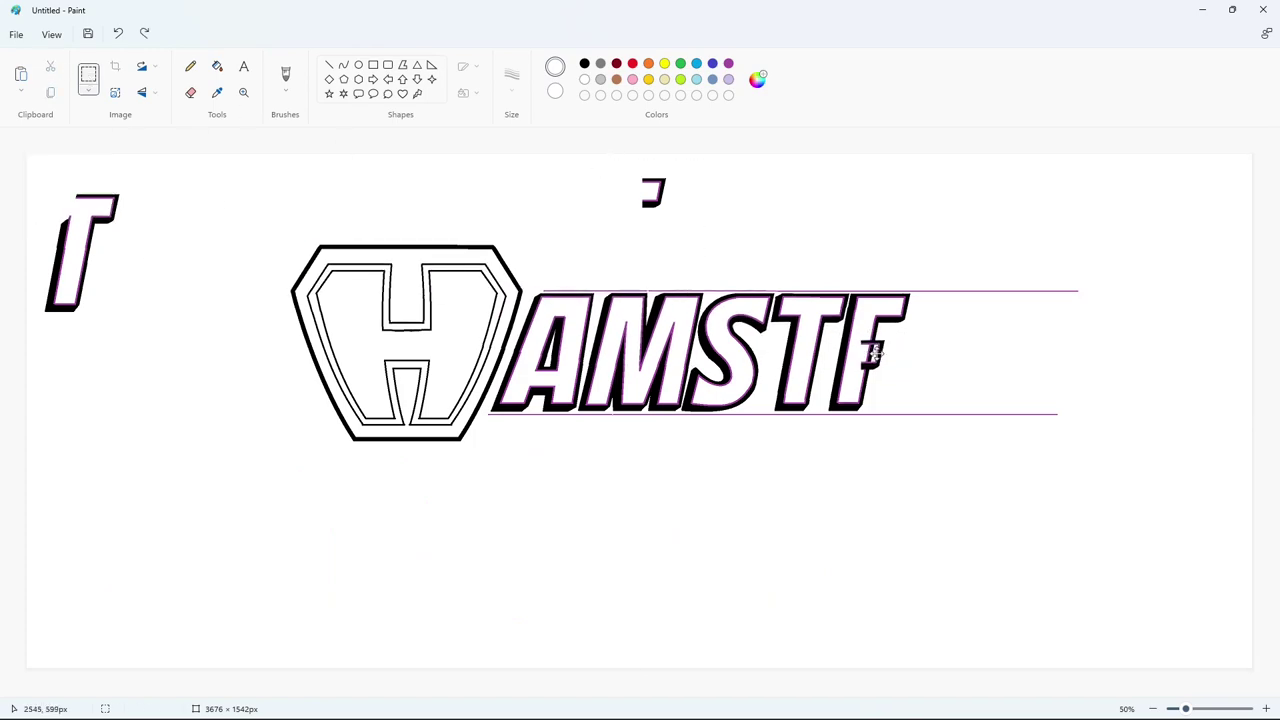
key("ctrl+y")
left_click(998, 376)
Join the middle arm to the stem with purple lines and close its lower border with a black line
left_click(1266, 708)
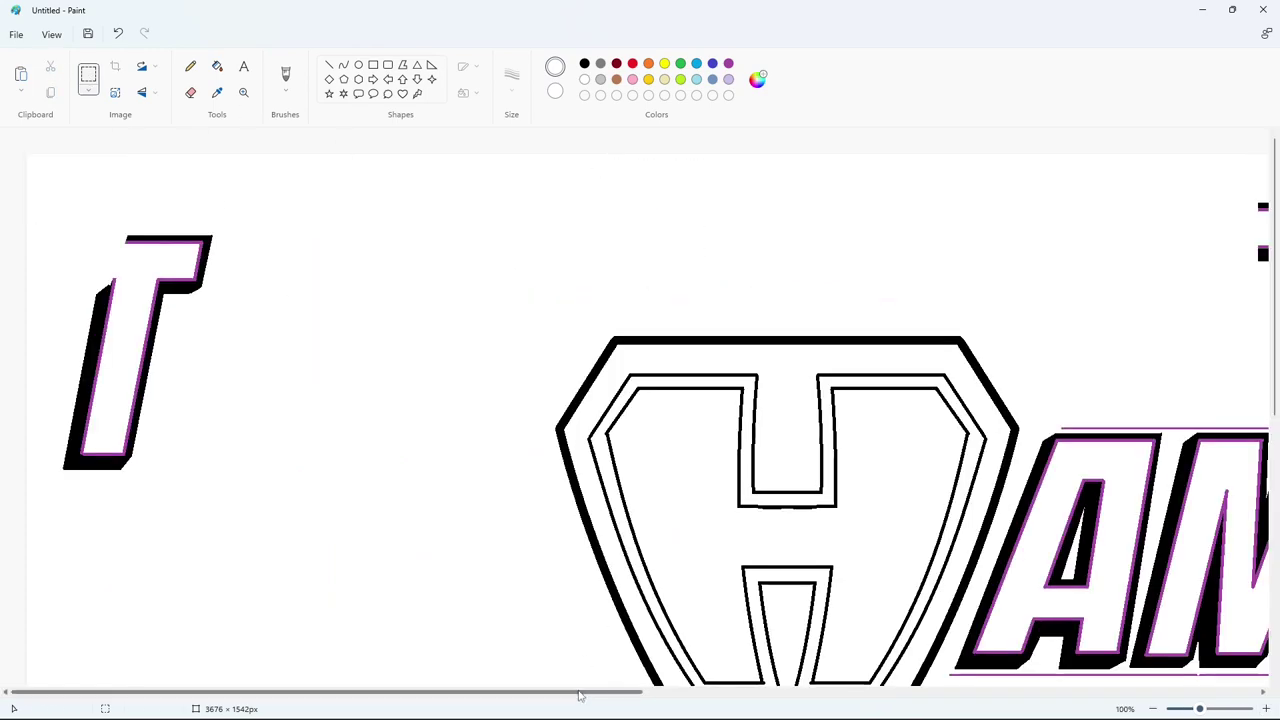
left_click_drag(580, 693, 1068, 693)
left_click(329, 64)
left_click(728, 63)
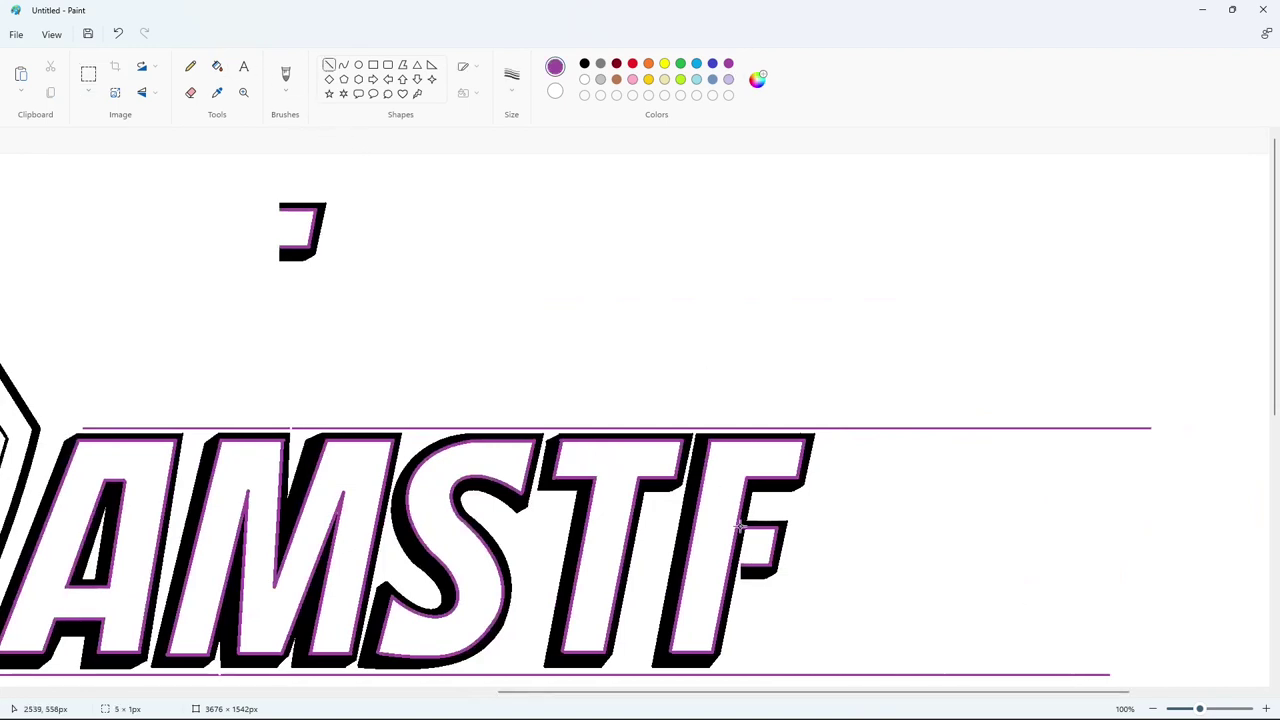
left_click_drag(740, 526, 738, 577)
left_click(913, 522)
left_click(584, 65)
left_click(892, 526)
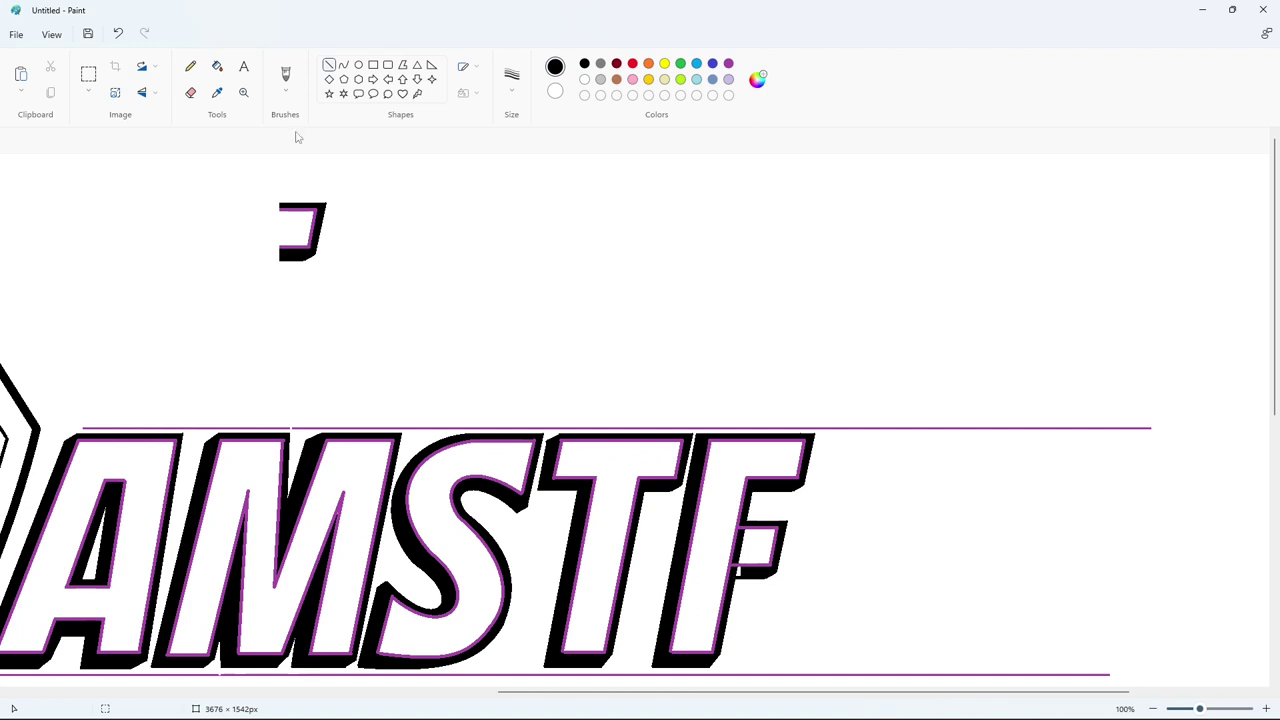
Erase the stem edge inside the middle arm with white and fill the gap in the arm's lower border black
left_click(584, 79)
mouse_move(749, 534)
left_mouse_down()
mouse_move(723, 534)
mouse_move(717, 558)
left_mouse_up()
left_click(797, 500)
left_click(217, 66)
left_click(738, 546)
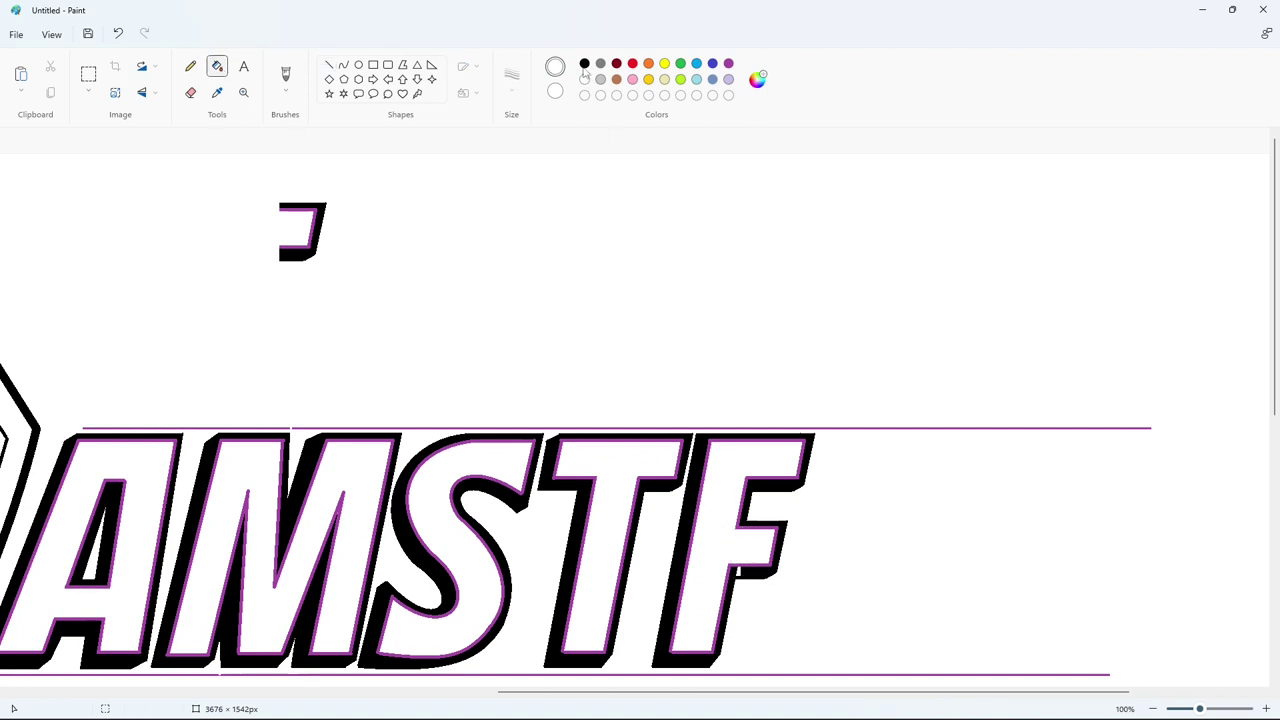
left_click(585, 66)
left_click(739, 571)
Paste another copy of the arm piece at the foot of the new letter's stem as the bottom arm of the E
left_click(1153, 708)
left_click(88, 74)
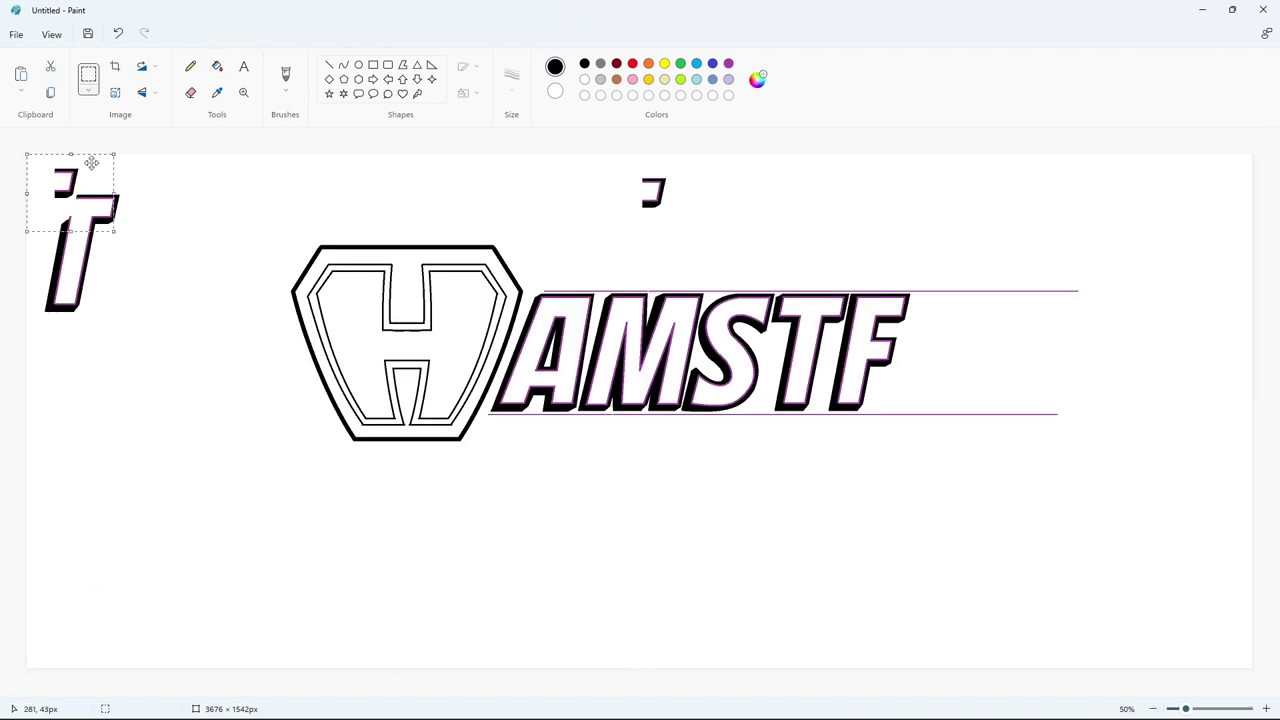
left_click_drag(822, 367, 909, 444)
key("Up")
key("Up")
key("Right")
key("Right")
key("Right")
key("Right")
key("Right")
key("Right")
key("Right")
key("Right")
key("Right")
key("Right")
key("Right")
key("Right")
key("Right")
key("Right")
key("Right")
key("Right")
key("Right")
key("Right")
key("Right")
key("Right")
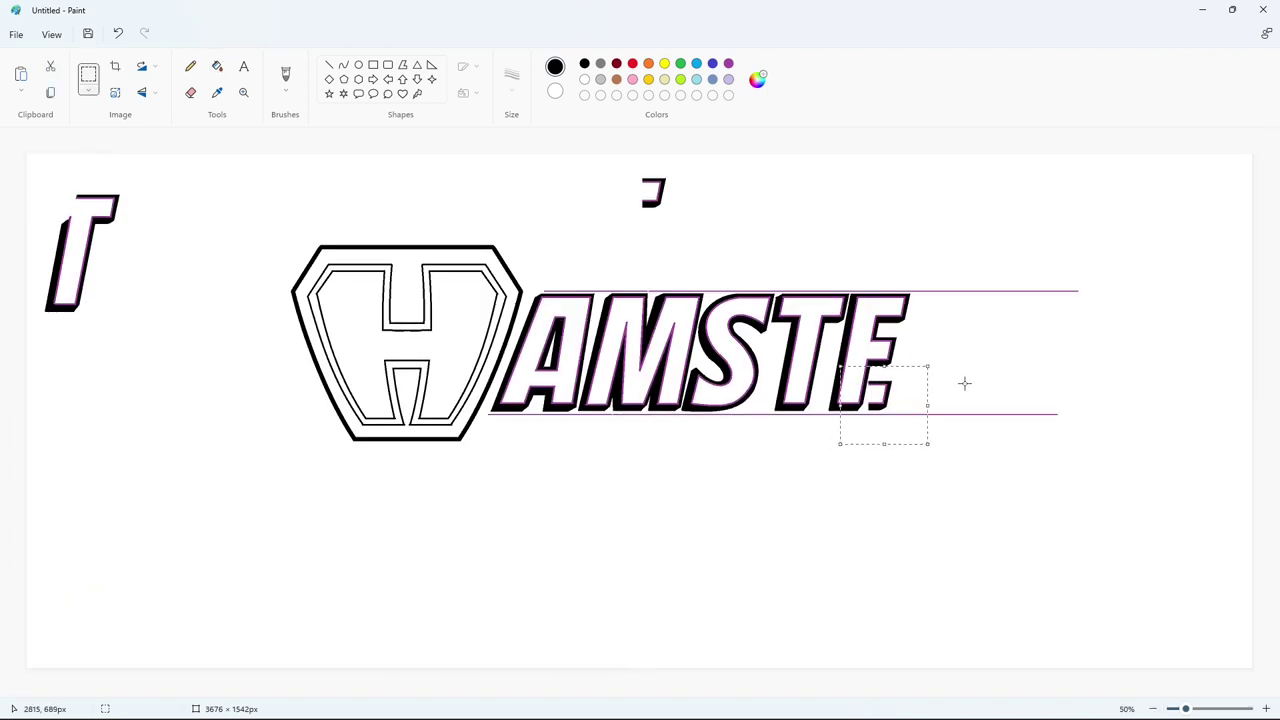
left_click(965, 383)
Cut the E's upper-left border corner diagonally with a white line and clear the cut-off tip with white fill
left_click(329, 65)
left_click(512, 79)
left_click(528, 146)
left_click(585, 80)
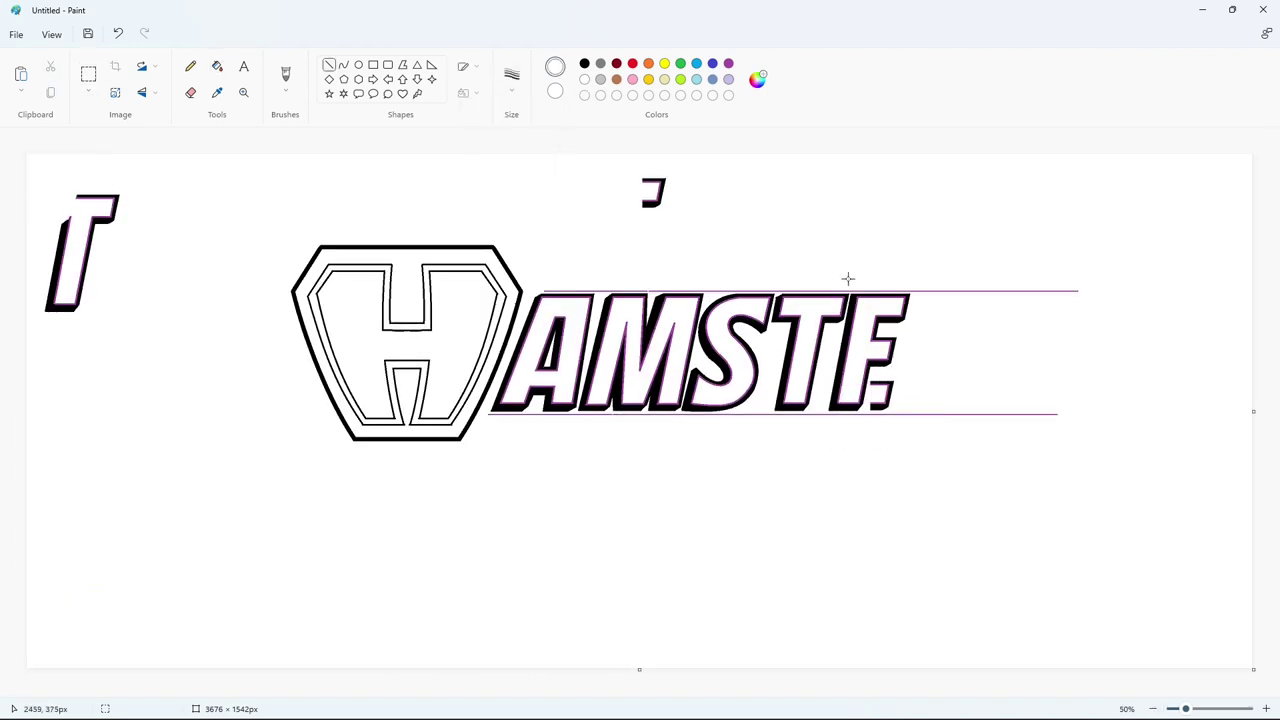
left_click_drag(850, 297, 858, 285)
left_click(918, 258)
left_click(1266, 708)
left_click_drag(579, 692, 984, 659)
key("ctrl+z")
left_click_drag(861, 445, 872, 432)
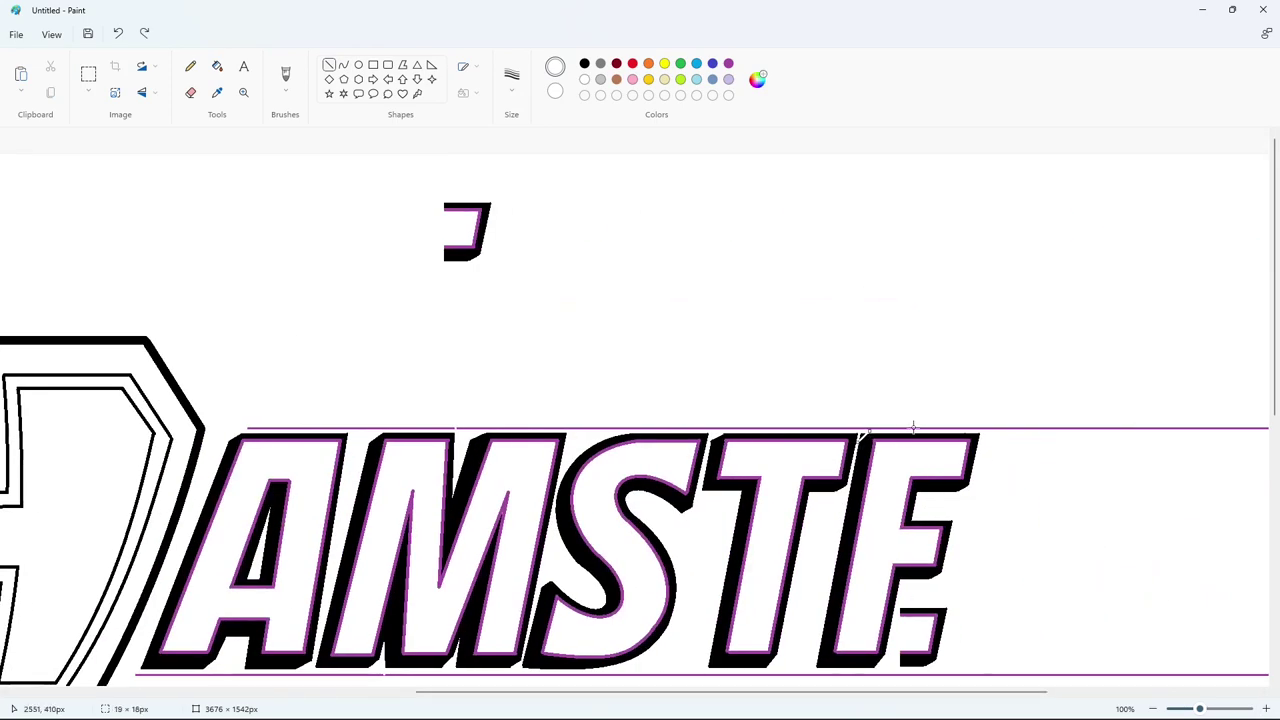
left_click(902, 433)
left_click(217, 70)
scroll(862, 432, "down", 2)
Draw purple lines joining the E's bottom arm to its stem along the arm's inner edges
left_click(329, 64)
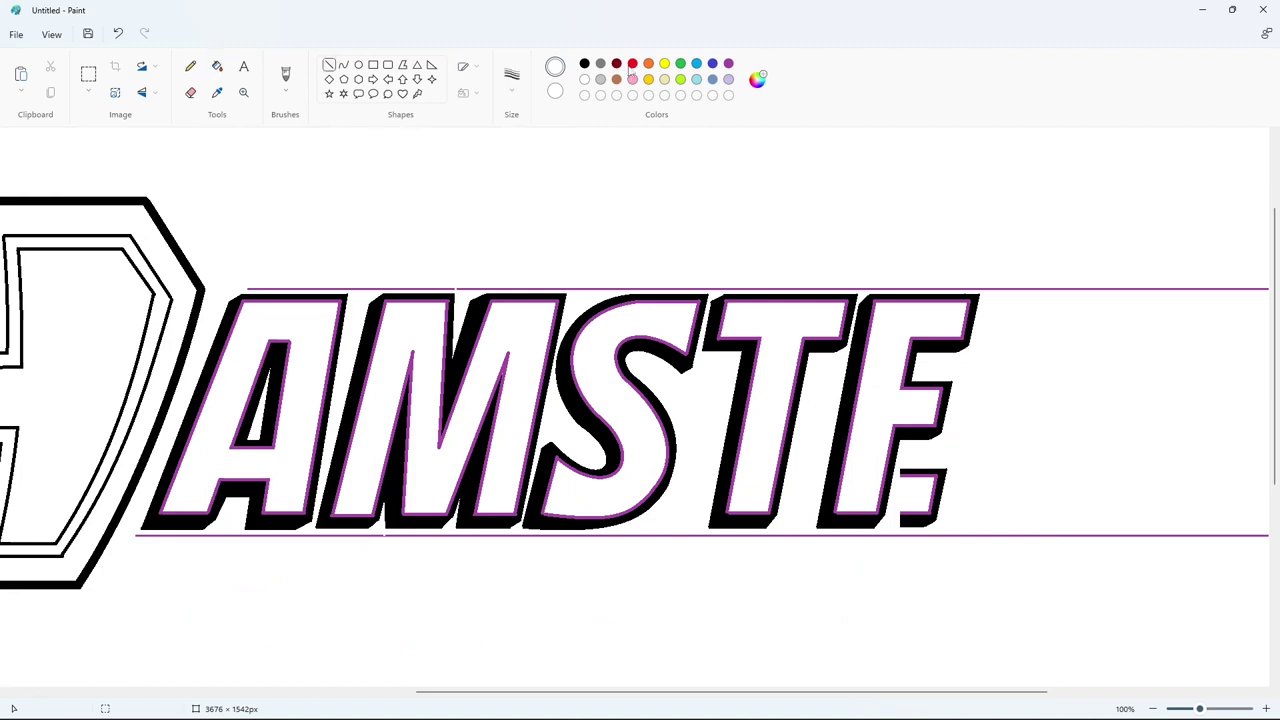
left_click(728, 63)
left_click(511, 75)
left_click(550, 183)
mouse_move(911, 475)
left_mouse_down()
mouse_move(884, 475)
mouse_move(903, 513)
mouse_move(875, 513)
left_mouse_up()
left_click(1006, 420)
left_click(1051, 474)
Close the E's bottom border with a black line and erase the stem edge crossing the bottom arm with white
left_click(585, 63)
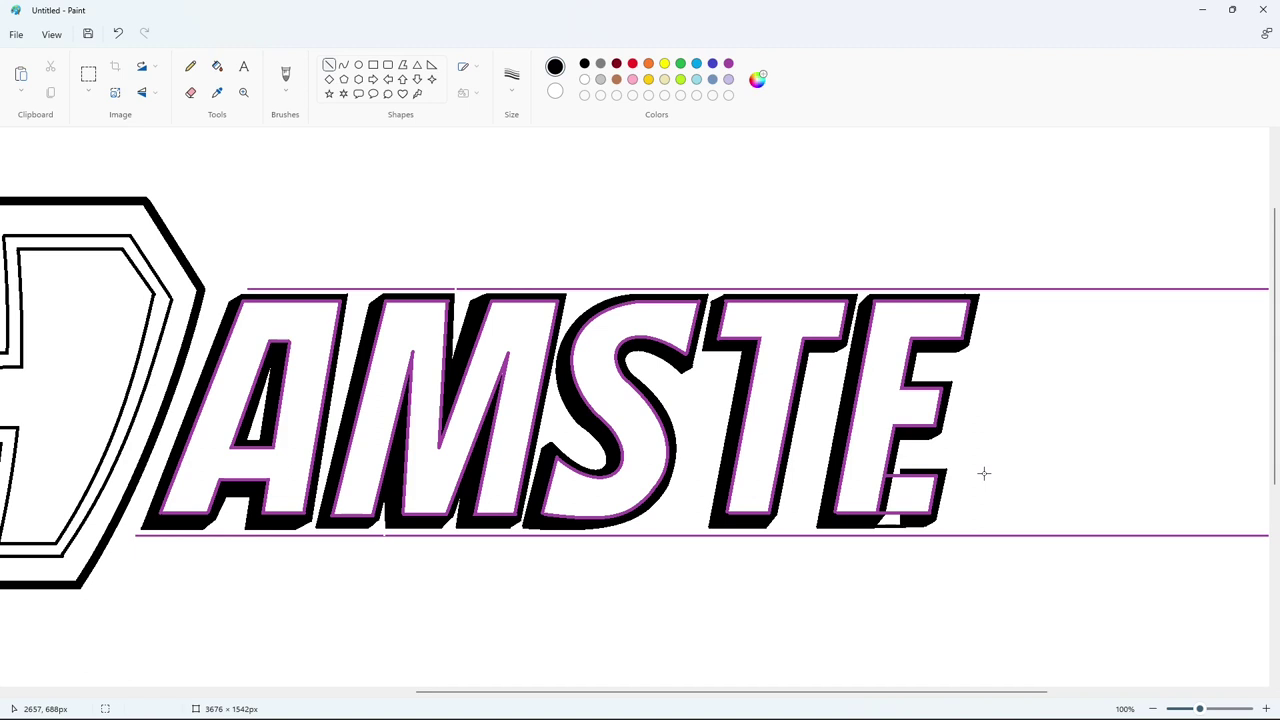
left_click_drag(866, 527, 921, 527)
mouse_move(897, 470)
left_mouse_down()
mouse_move(912, 470)
mouse_move(868, 508)
left_mouse_up()
left_click(585, 79)
left_click(1020, 476)
Fill the E's bottom border gap black and the leftover pieces inside its bottom arm white
left_click(217, 67)
left_click(585, 64)
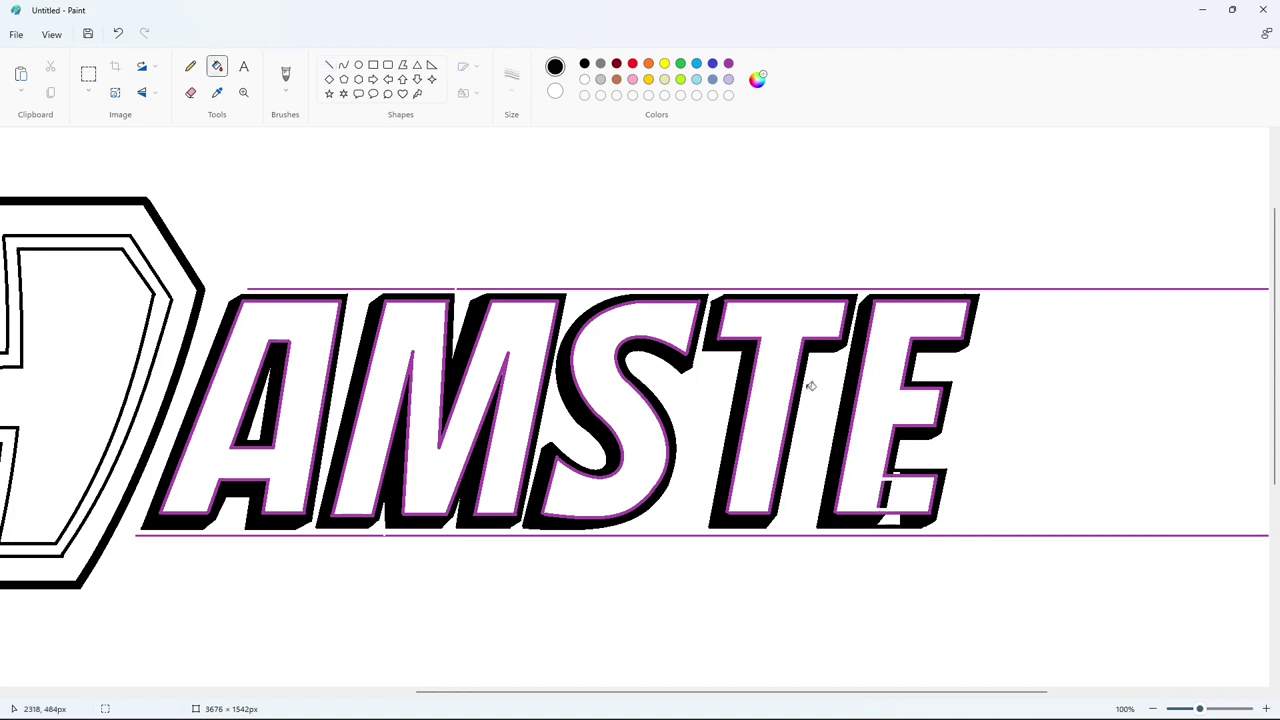
left_click(890, 520)
left_click(585, 79)
left_click(881, 493)
left_click(885, 492)
Draw the slanted stem, top edge and inner straight edges of a letter R in black lines after the E
left_click(1153, 708)
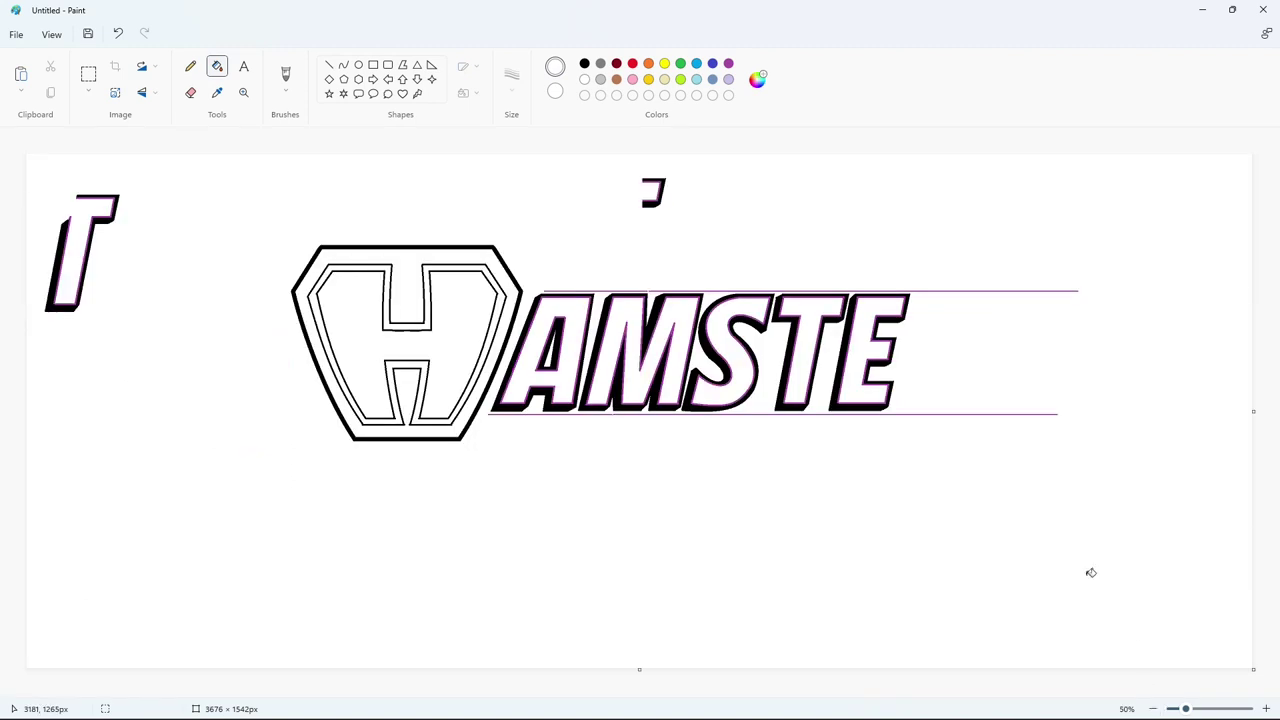
left_click(329, 64)
left_click(584, 63)
left_click_drag(921, 296, 900, 405)
left_click(931, 294)
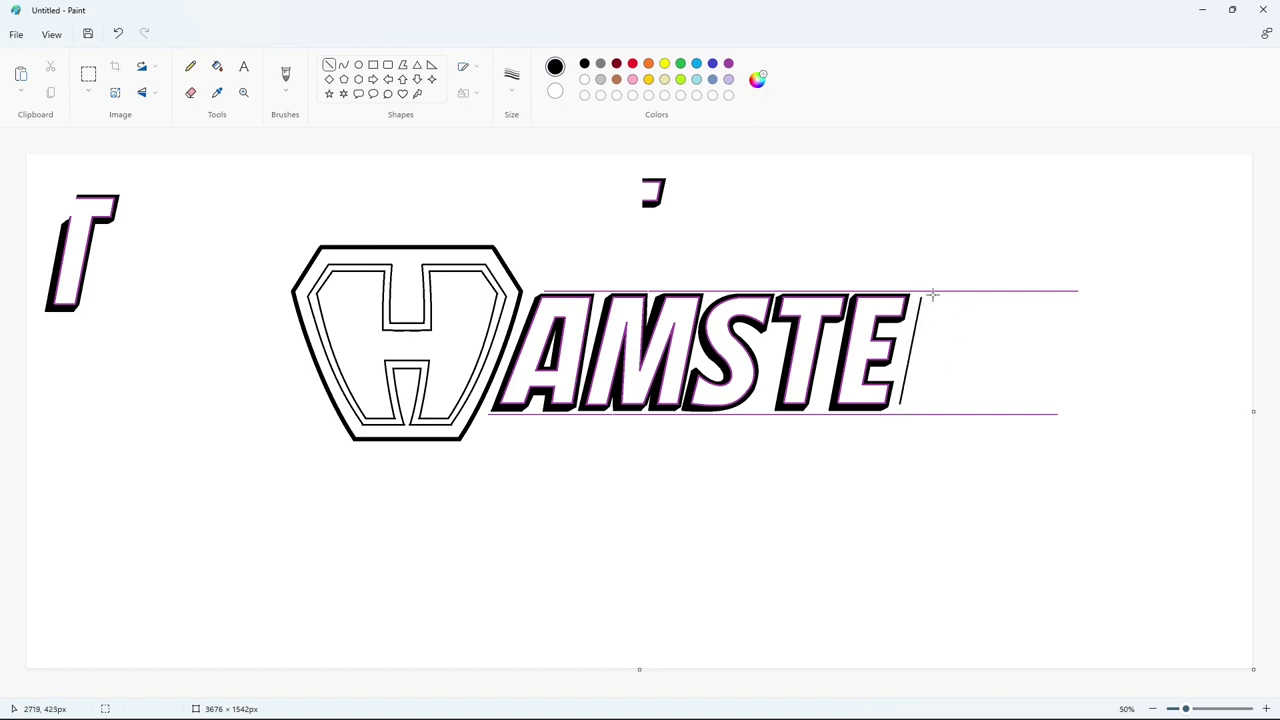
left_click_drag(921, 297, 985, 297)
mouse_move(900, 405)
left_mouse_down()
mouse_move(923, 404)
mouse_move(939, 317)
mouse_move(962, 317)
mouse_move(934, 350)
mouse_move(951, 348)
left_mouse_up()
left_click(987, 339)
Draw the R's bowl with black curves and add its slanted leg with straight lines
left_click(344, 65)
left_click(1073, 350)
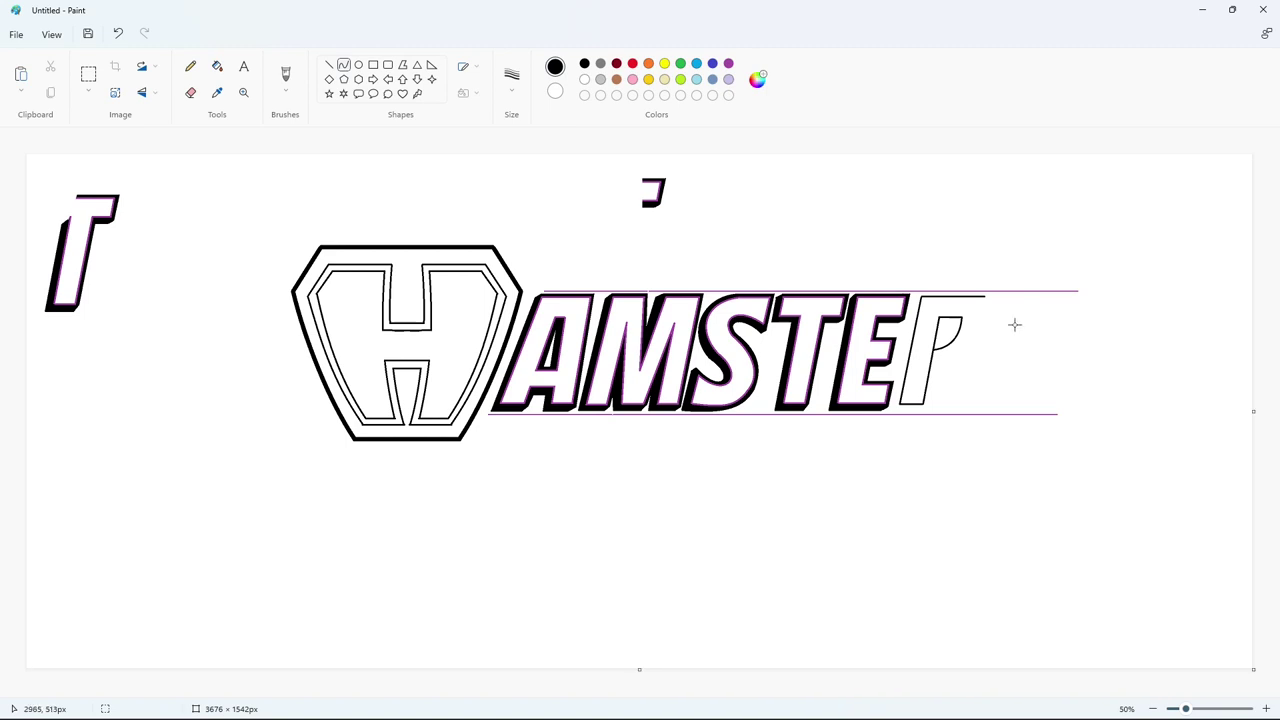
mouse_move(984, 297)
left_mouse_down()
mouse_move(930, 370)
mouse_move(984, 346)
mouse_move(940, 404)
mouse_move(965, 404)
mouse_move(957, 361)
left_mouse_up()
left_click(1054, 371)
left_click(329, 65)
left_click(1045, 367)
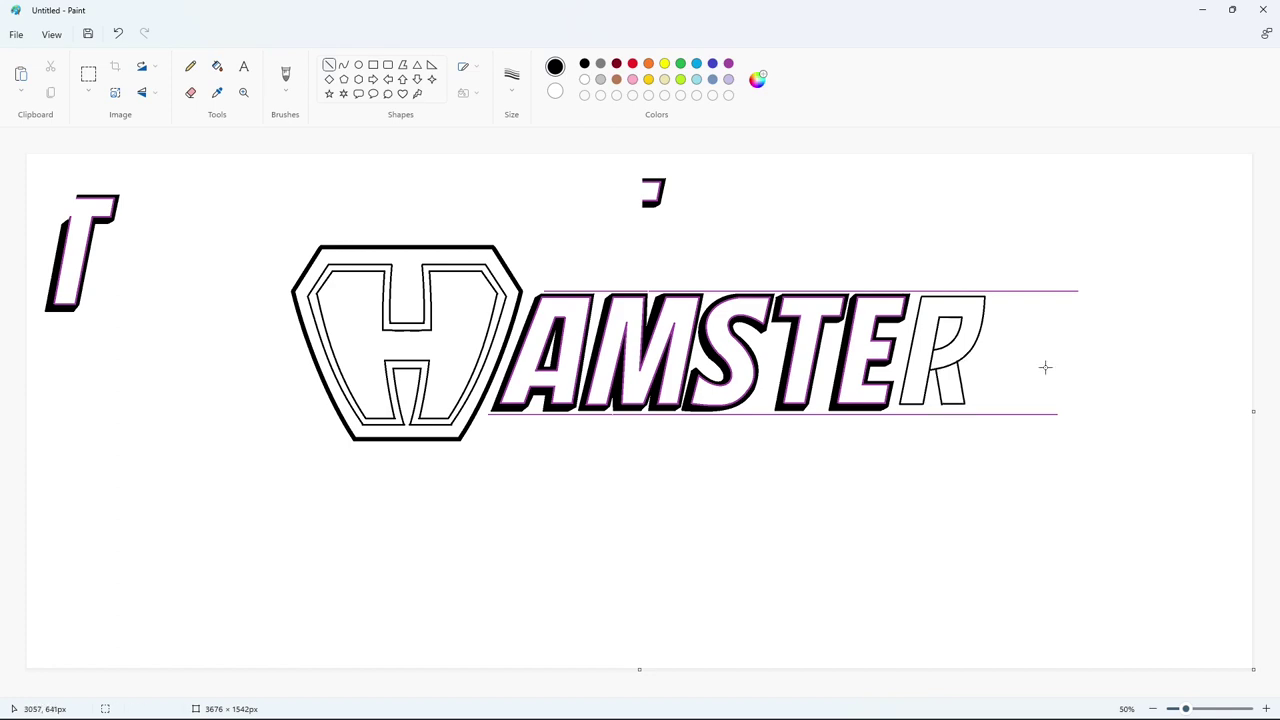
Erase the black lines crossing inside the R where the bowl meets the stem and leg, using white
left_click(1266, 708)
left_click_drag(570, 692, 1044, 692)
left_click(584, 79)
scroll(917, 214, "down", 2)
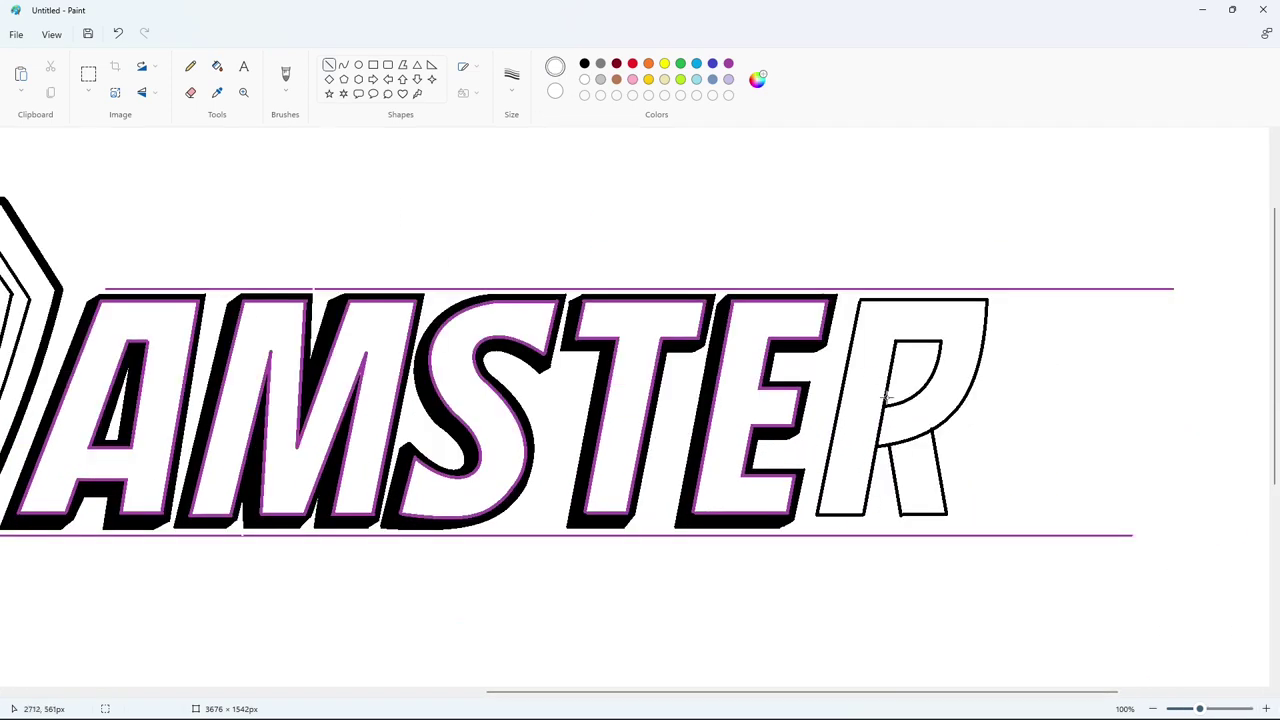
mouse_move(874, 412)
left_mouse_down()
mouse_move(891, 410)
mouse_move(861, 446)
left_mouse_up()
left_click(993, 396)
left_click_drag(1008, 419, 925, 418)
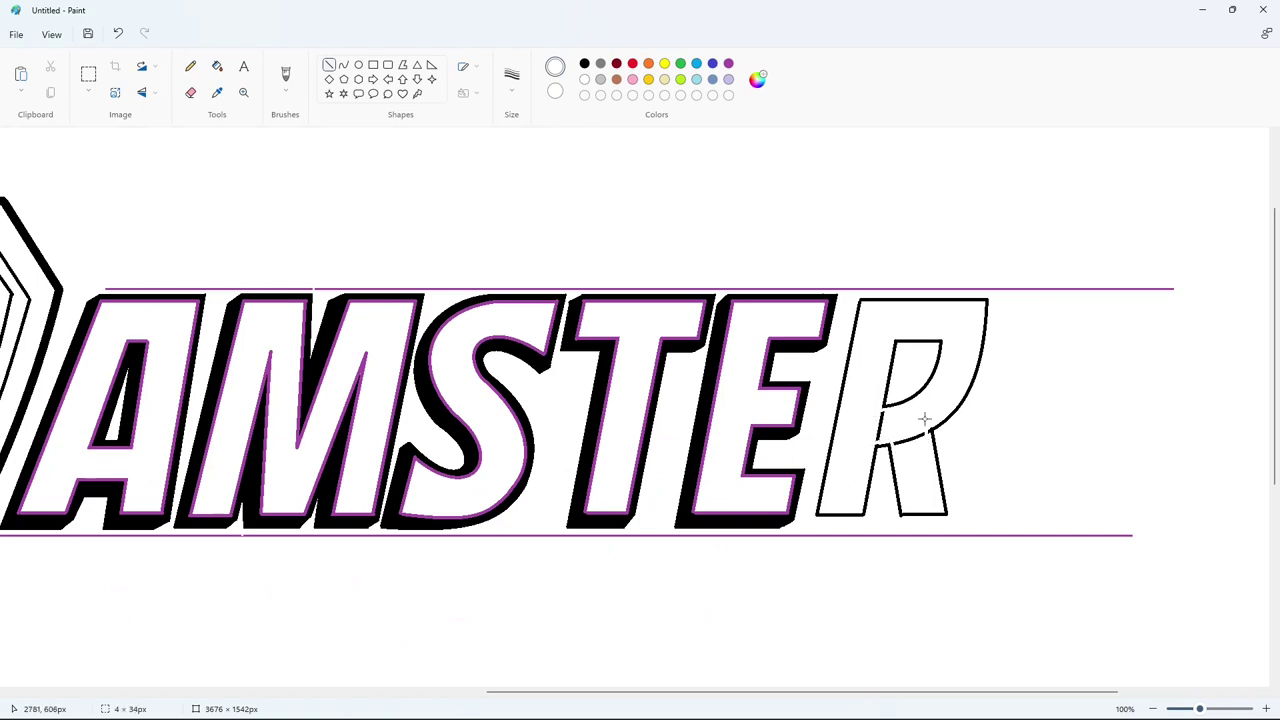
left_click(217, 66)
scroll(1106, 608, "down", 2)
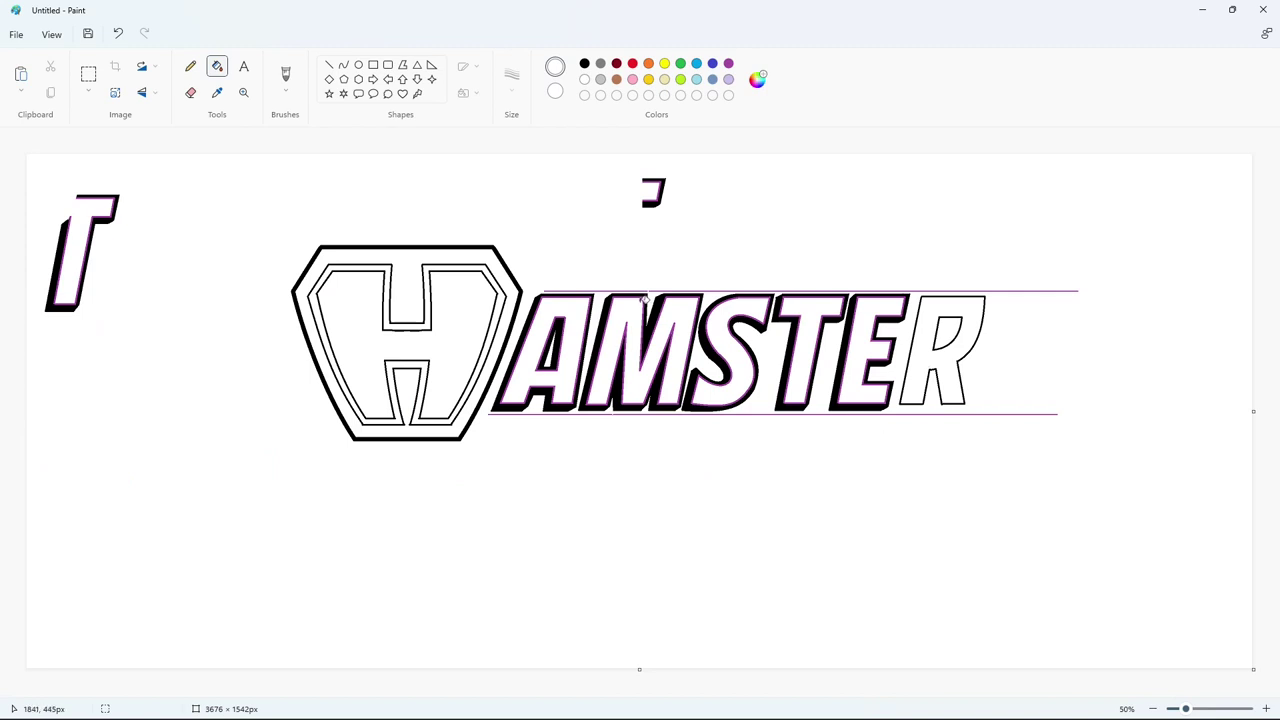
Draw thin black border lines around the R's straight sides and a matching curve outside its bowl
left_click(329, 64)
mouse_move(985, 293)
left_mouse_down()
mouse_move(918, 293)
mouse_move(890, 413)
mouse_move(964, 408)
left_mouse_up()
mouse_move(957, 348)
left_mouse_down()
mouse_move(967, 407)
mouse_move(920, 411)
left_mouse_up()
left_click(344, 65)
left_click(1200, 708)
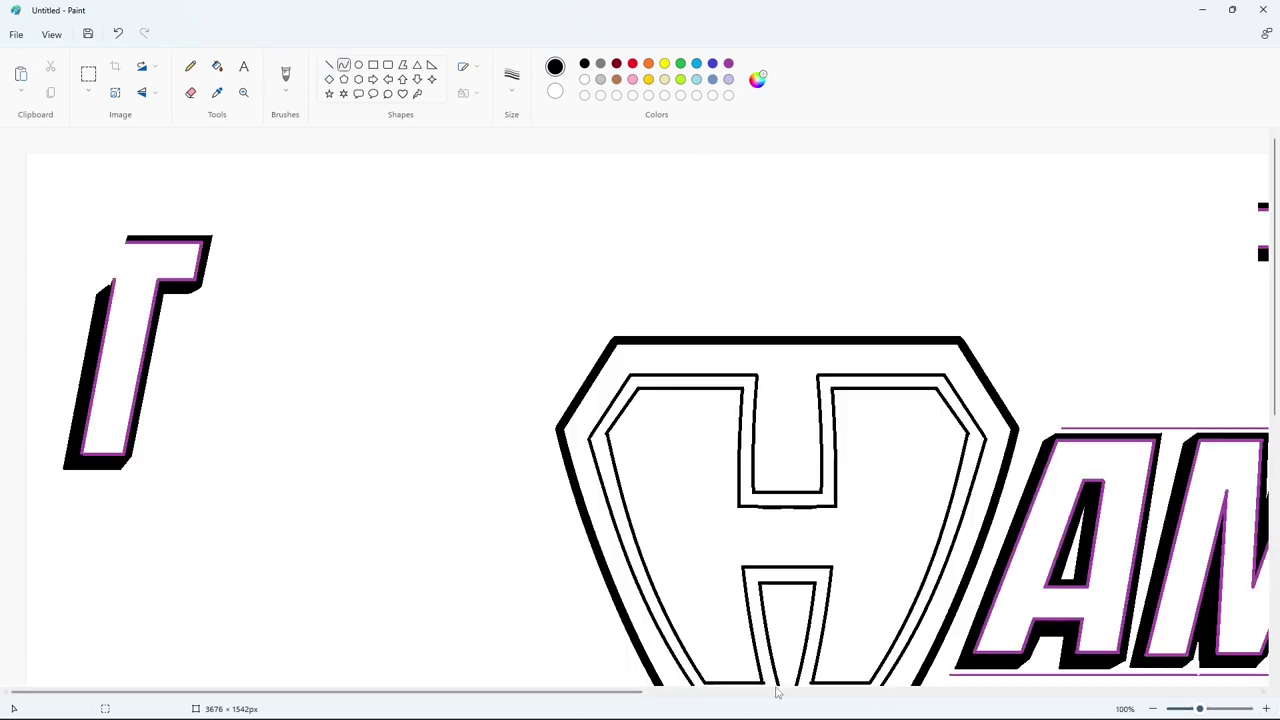
left_click_drag(634, 692, 1079, 695)
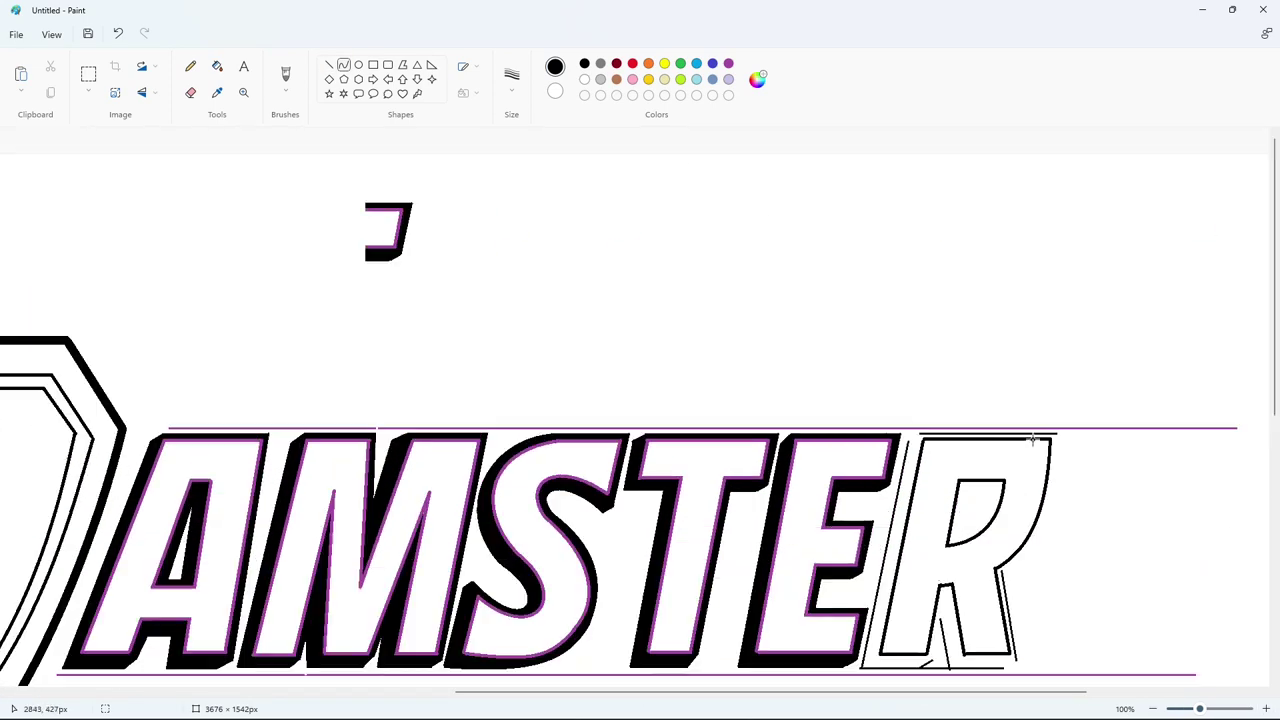
mouse_move(1057, 434)
left_mouse_down()
mouse_move(1001, 571)
mouse_move(1045, 543)
mouse_move(1039, 557)
mouse_move(1017, 520)
left_mouse_up()
Complete the R's thin outer border with short black lines between its legs and at its upper-left corner
scroll(1026, 541, "down", 2)
left_click(329, 64)
left_click(1066, 497)
left_click_drag(940, 480, 933, 521)
left_click(908, 353)
left_click_drag(908, 303, 919, 294)
left_click(968, 284)
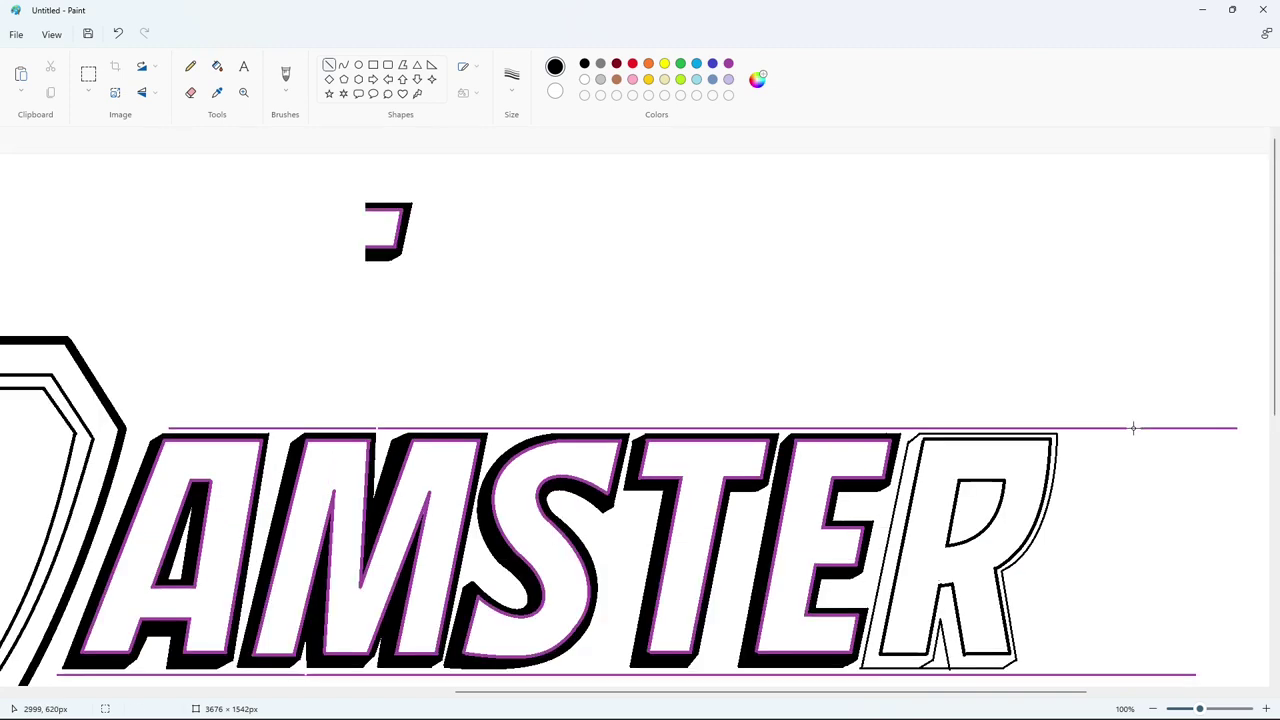
Recolour the R's inner outline and the outline of its bowl opening purple with the Fill tool
left_click(217, 66)
left_click(728, 63)
left_click(951, 378)
left_click(909, 388)
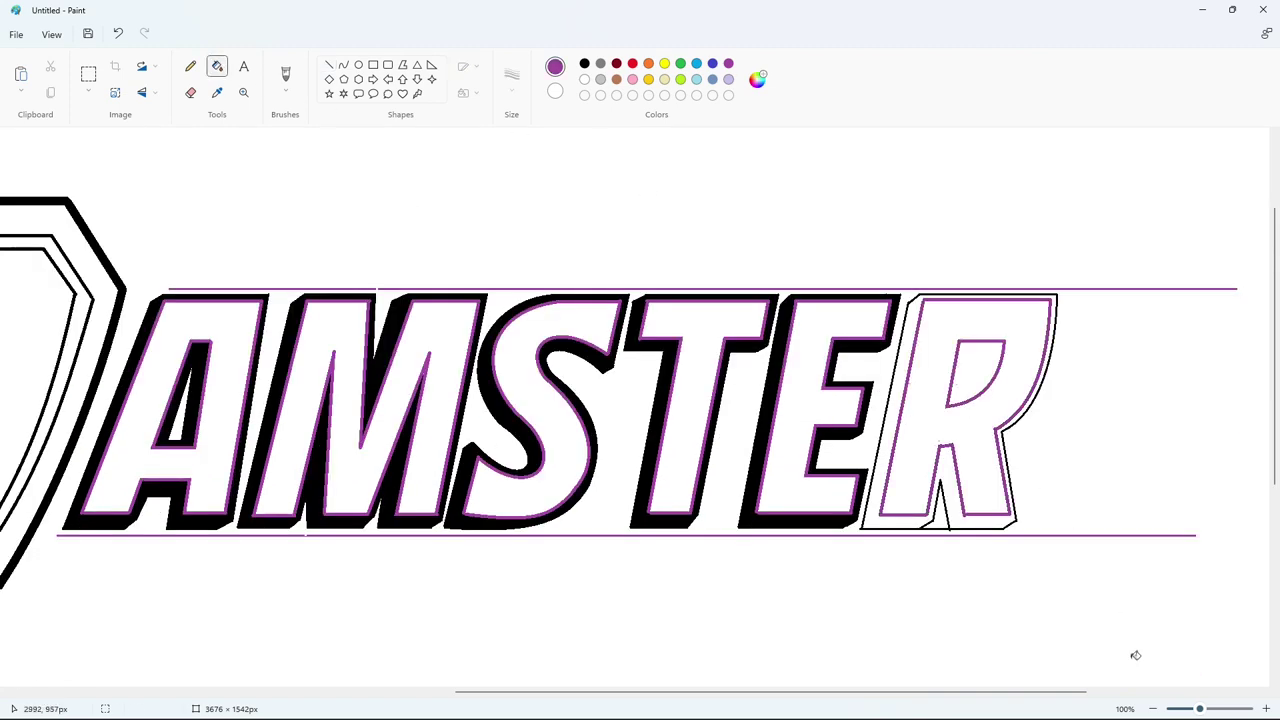
Draw a thin black line and curve inside the R's bowl opening for its inner border
left_click(1153, 709)
left_click(329, 65)
left_click(512, 78)
left_click(514, 166)
left_click(584, 64)
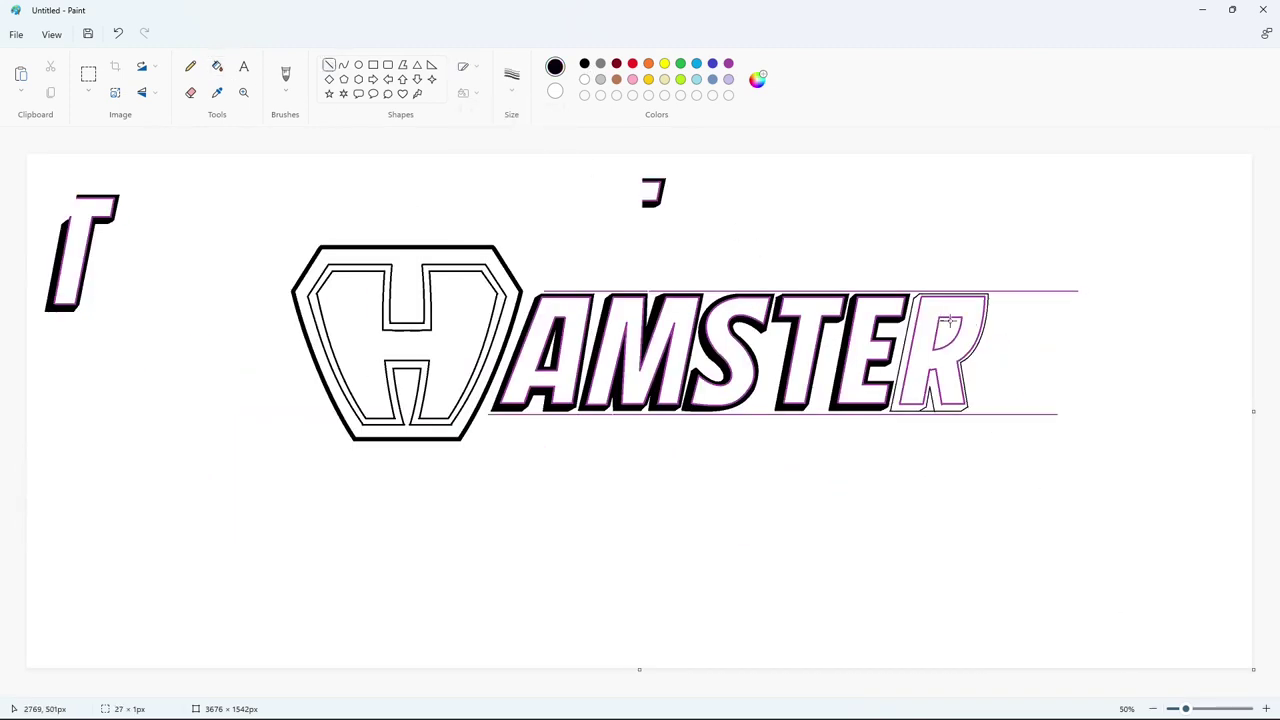
left_click(343, 64)
left_click_drag(951, 321, 942, 337)
scroll(947, 340, "up", 4)
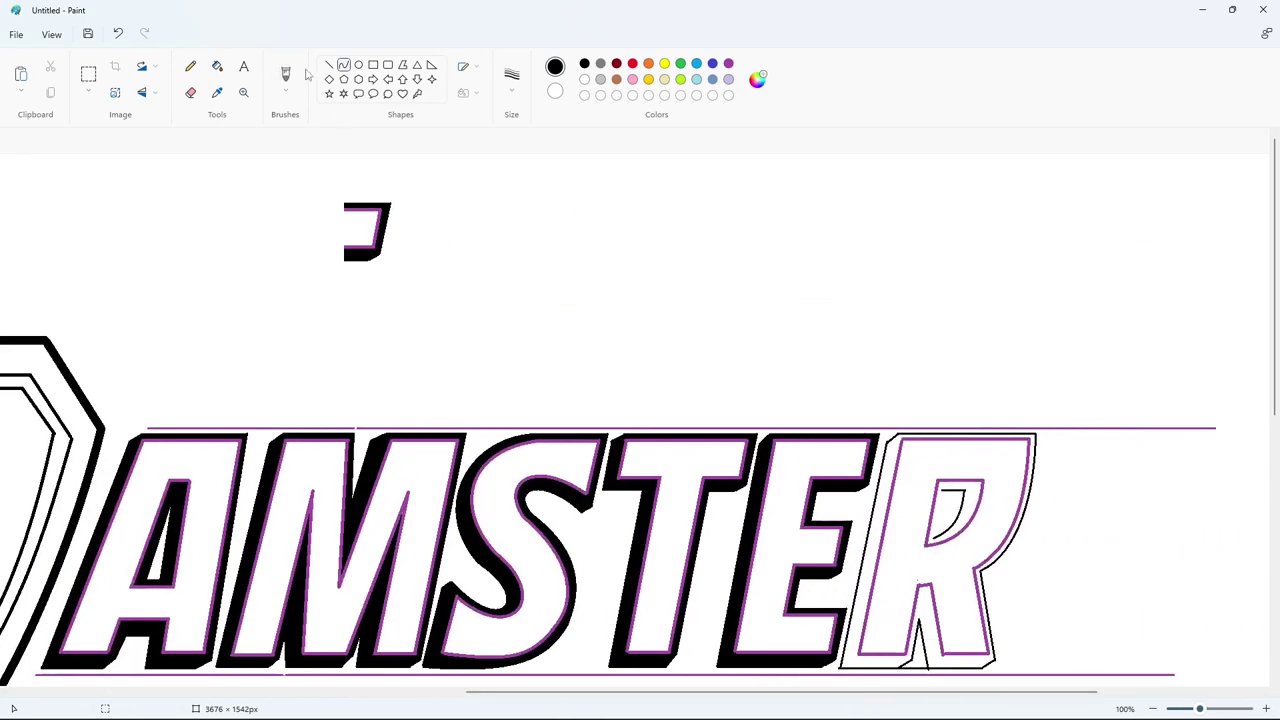
Close the inner border in the R's bowl opening, and fill the R's inner and outer borders black
left_click_drag(941, 491, 932, 539)
left_click(995, 506)
left_click(217, 66)
left_click(974, 492)
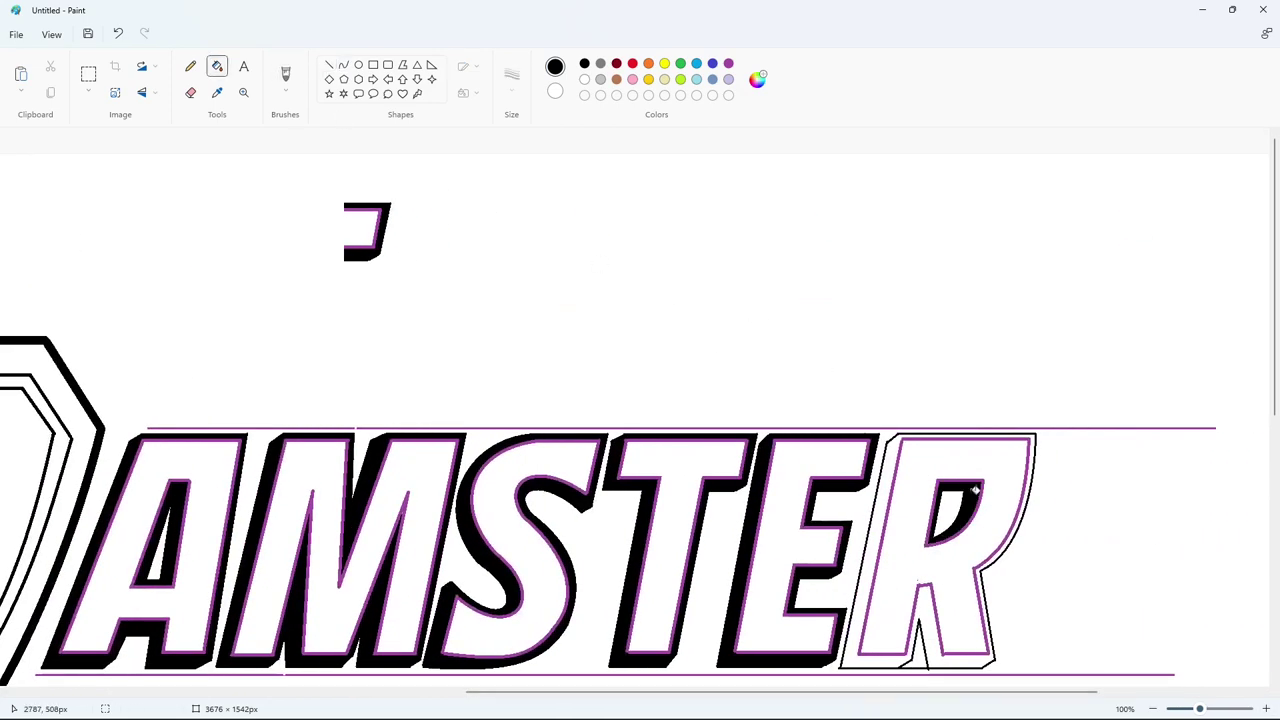
left_click(927, 600)
scroll(419, 201, "down", 2)
Clear the stray line between the R's feet with white, and draw a short black line along its right foot's base
left_click(329, 65)
left_click(584, 80)
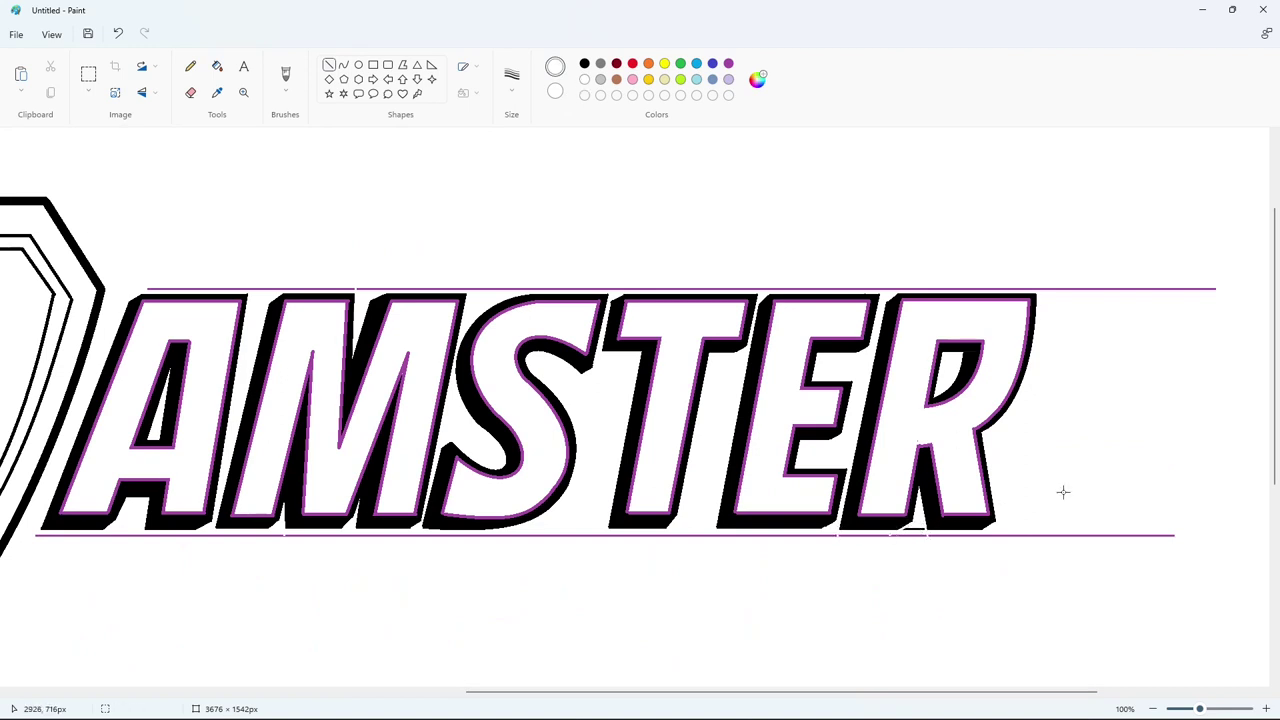
left_click(217, 66)
left_click(584, 63)
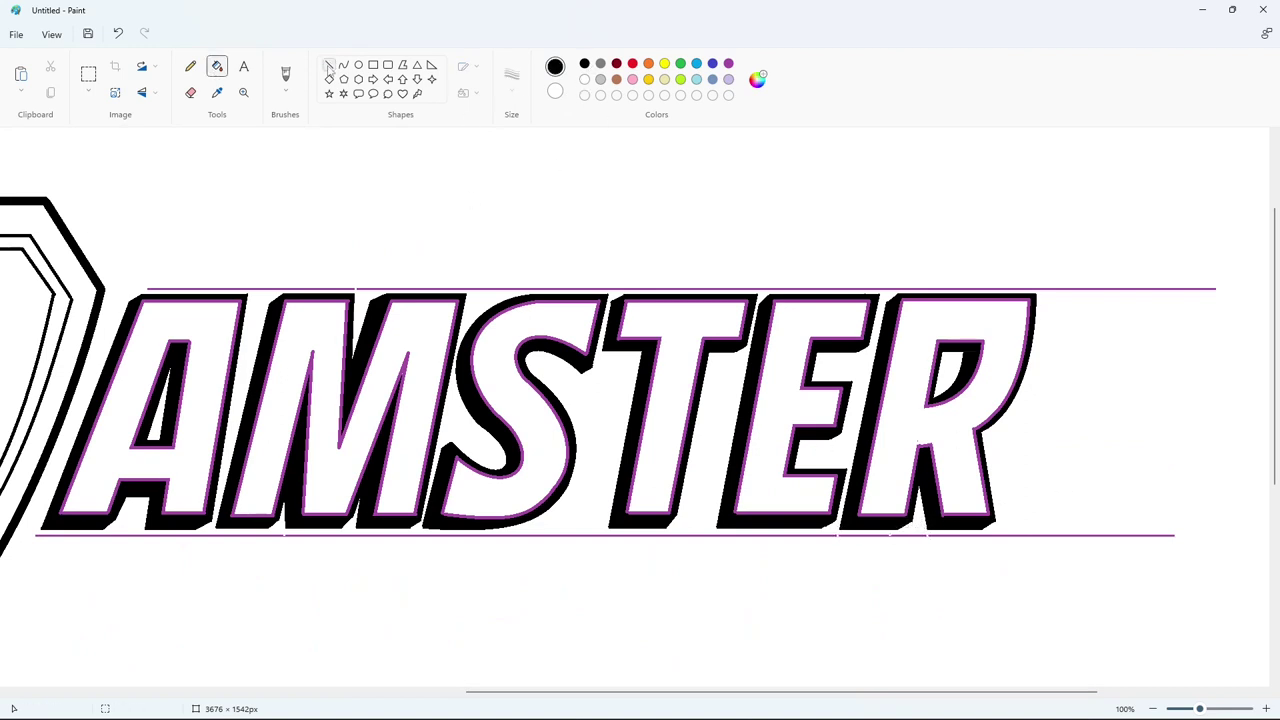
left_click(329, 65)
left_click_drag(935, 518, 952, 518)
scroll(1142, 627, "down", 2)
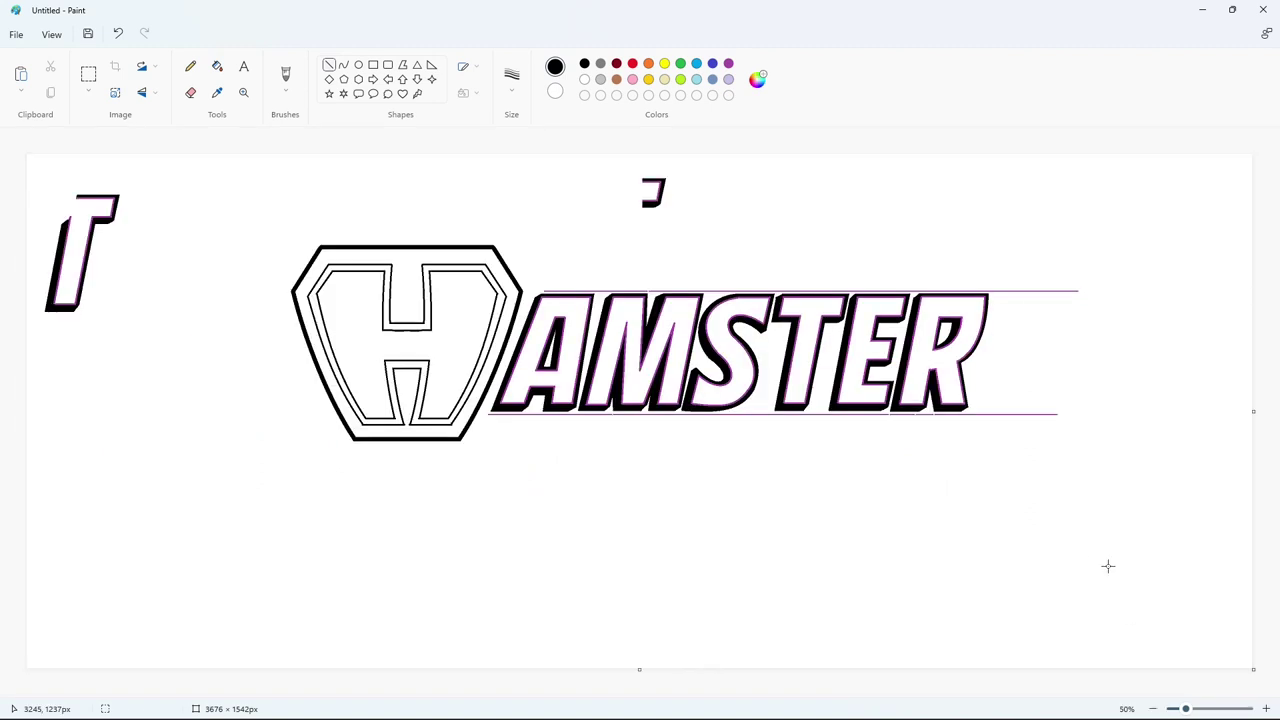
Recolour the emblem H's inner outline purple and fill the border between its two outlines black
left_click(728, 63)
left_click(217, 66)
left_click(434, 326)
key("ctrl+z")
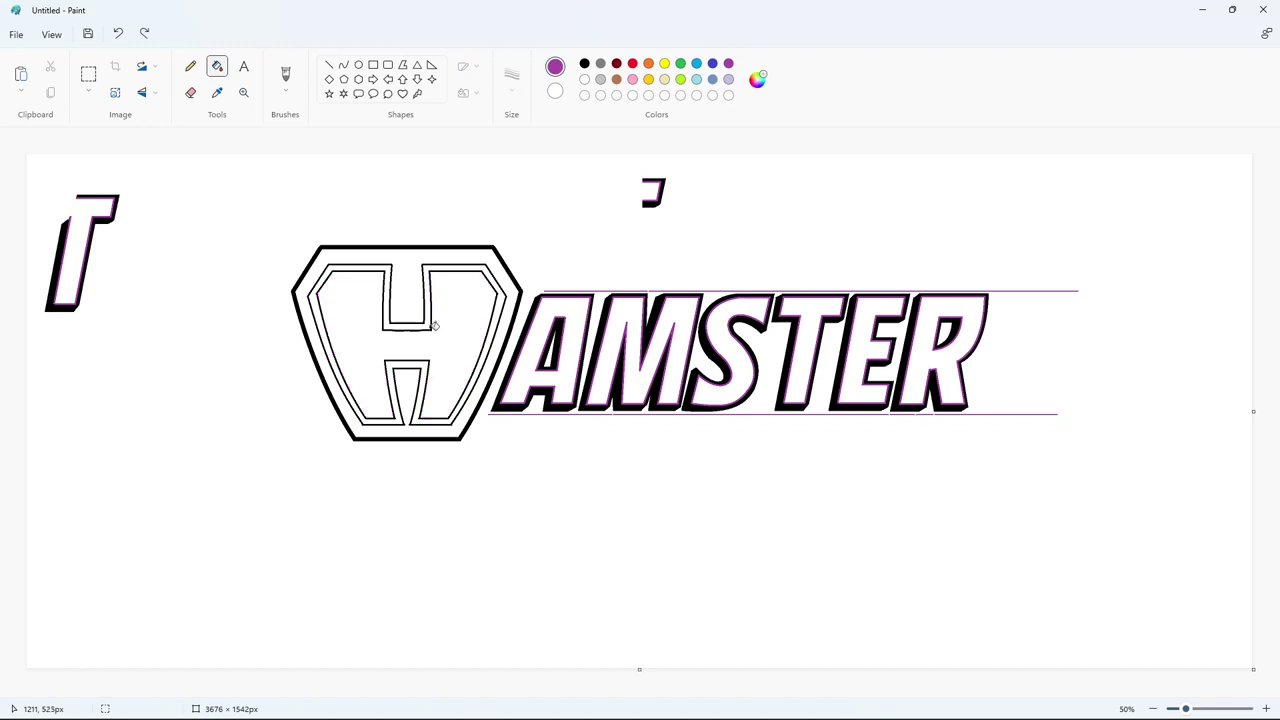
left_click(434, 326)
left_click(584, 63)
left_click(389, 284)
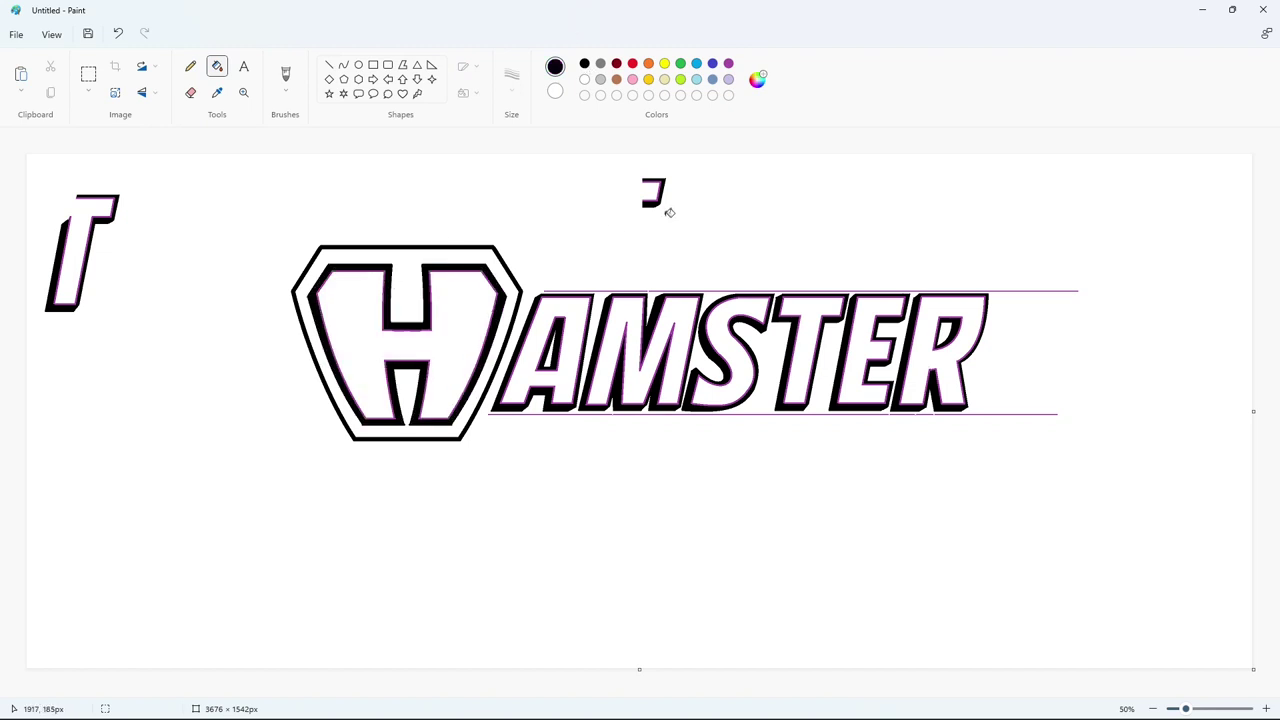
left_click(329, 64)
left_click(511, 75)
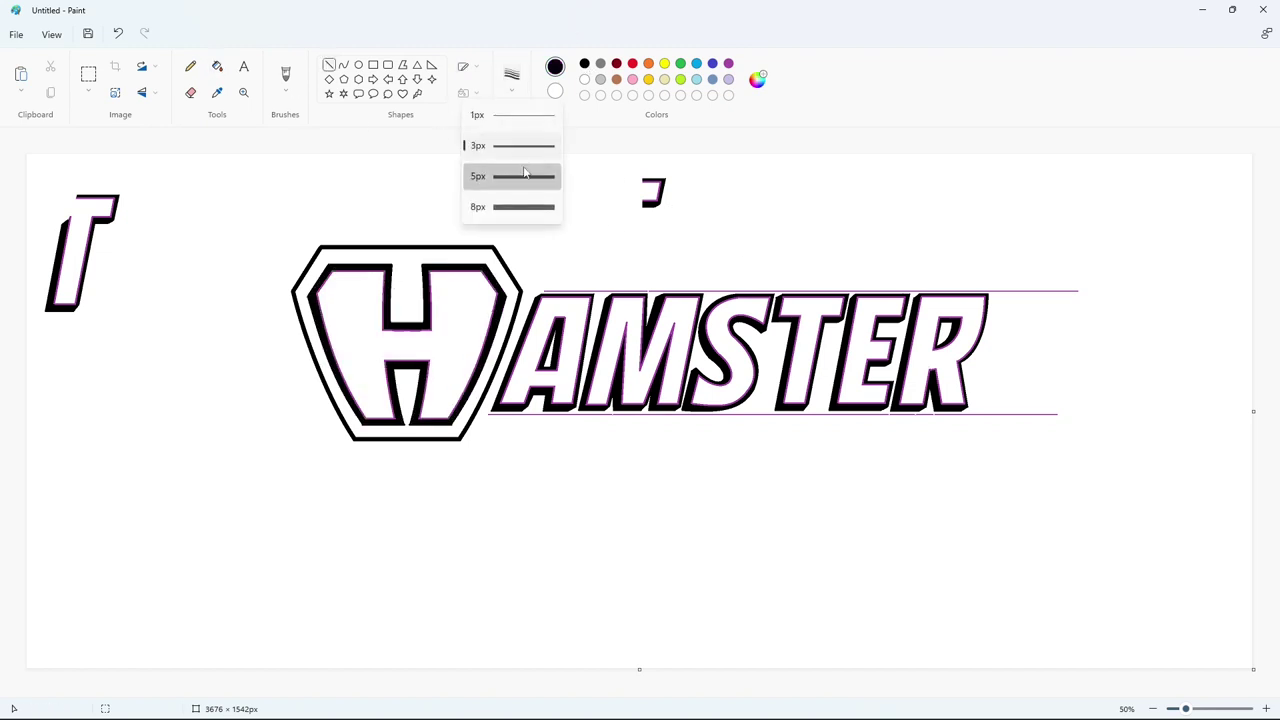
left_click(512, 174)
left_click_drag(364, 457, 419, 457)
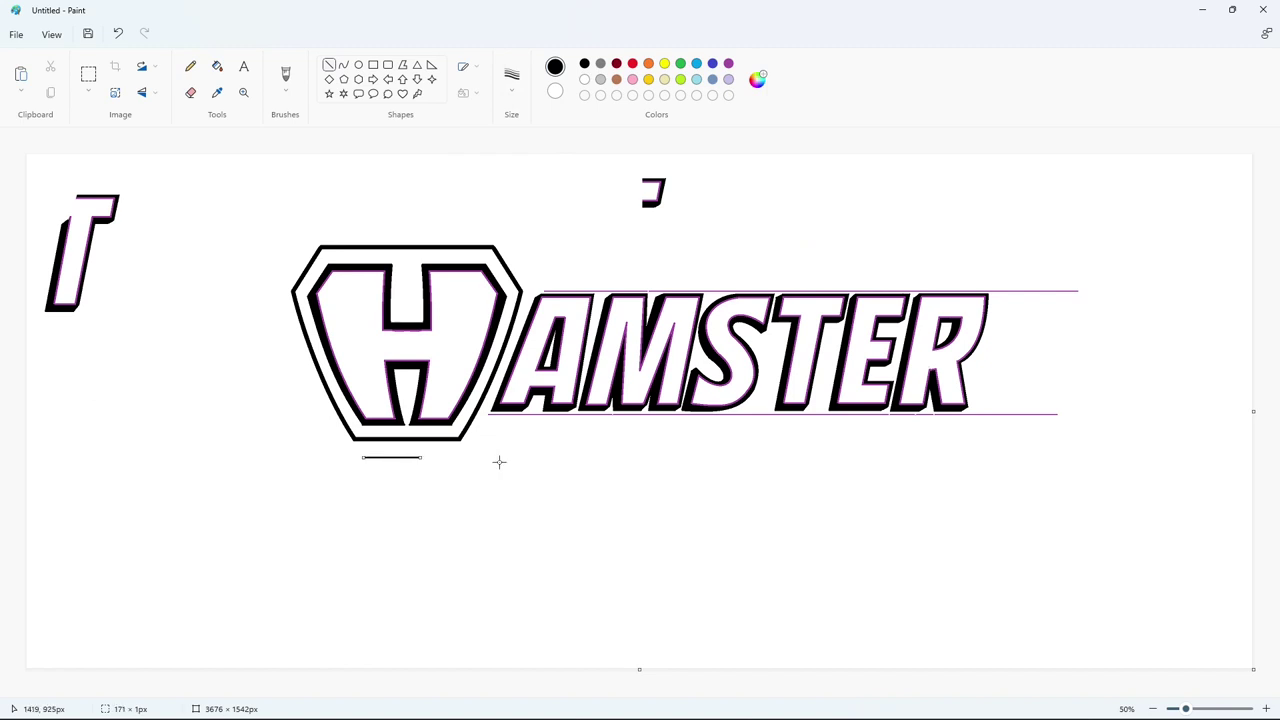
key("ctrl+z")
Draw thin black lines below the H emblem for the ampersand's flat top and parallel diagonal strokes
mouse_move(374, 464)
left_mouse_down()
mouse_move(410, 464)
mouse_move(385, 469)
mouse_move(400, 518)
left_mouse_up()
left_click(510, 449)
mouse_move(390, 469)
left_mouse_down()
mouse_move(417, 518)
mouse_move(382, 510)
mouse_move(399, 517)
left_mouse_up()
Draw black curves for the inner and outer edges of the ampersand's bowl and its tail
left_click(344, 65)
mouse_move(389, 503)
left_mouse_down()
mouse_move(371, 494)
mouse_move(376, 533)
mouse_move(399, 518)
mouse_move(366, 495)
left_mouse_up()
key("ctrl+z")
left_click_drag(372, 520, 381, 533)
mouse_move(408, 489)
left_mouse_down()
mouse_move(402, 505)
mouse_move(409, 497)
left_mouse_up()
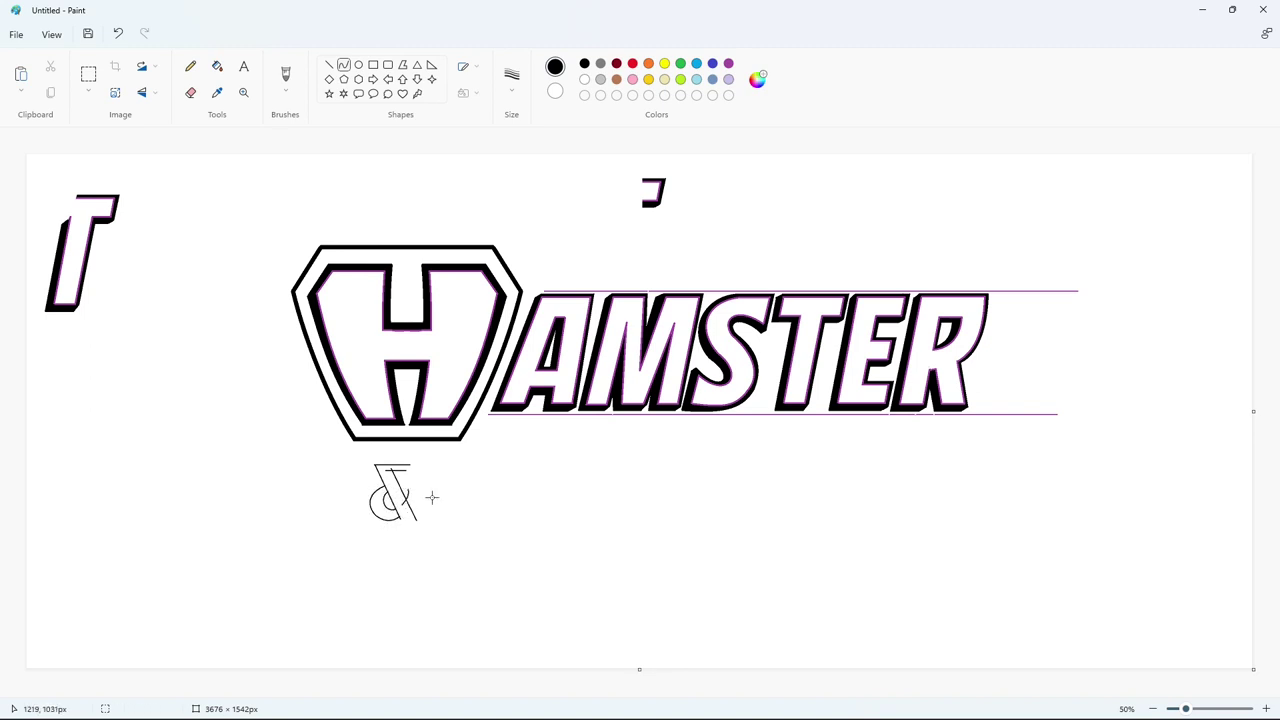
Close the open ends of the ampersand's top stroke and foot with short black lines
scroll(623, 600, "up", 2)
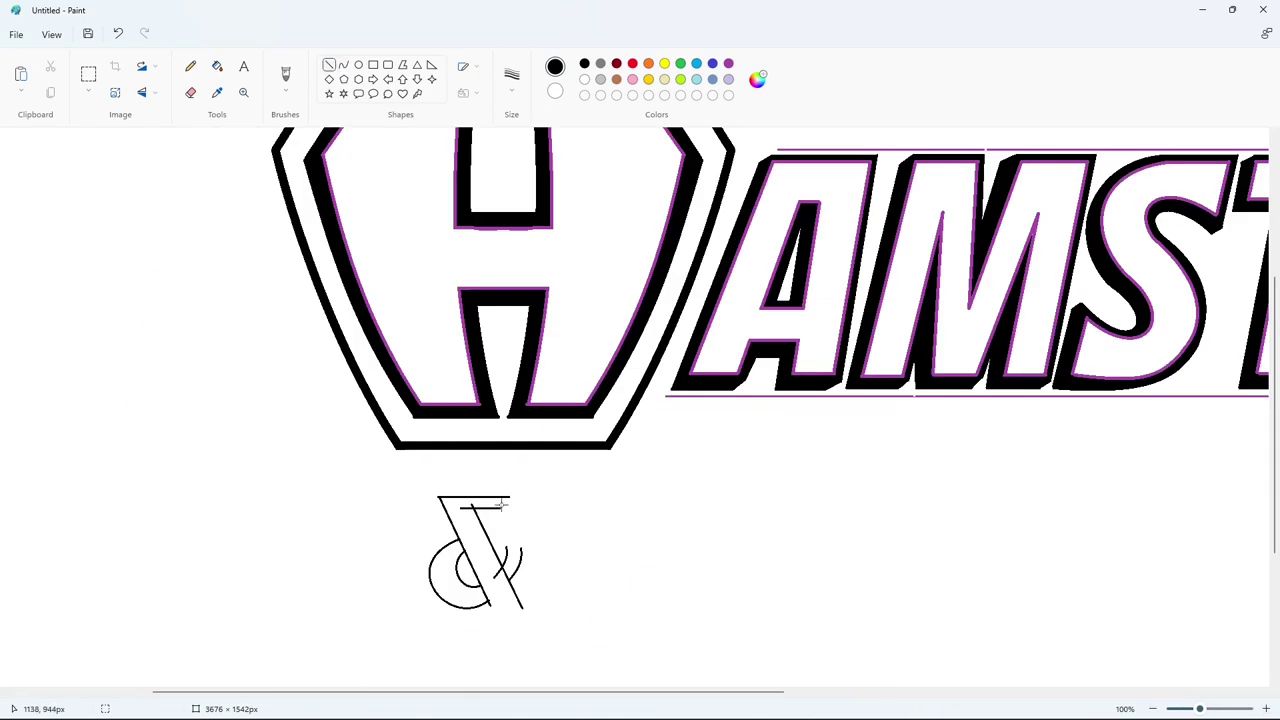
left_click_drag(503, 508, 509, 497)
left_click(541, 503)
mouse_move(490, 603)
left_mouse_down()
mouse_move(522, 607)
mouse_move(490, 608)
left_mouse_up()
left_click(561, 587)
Break the overlapping strokes inside the ampersand with short white lines
left_click(584, 79)
left_click(510, 456)
left_click_drag(472, 513, 469, 503)
left_click_drag(504, 572, 501, 567)
Recolour the ampersand's outer outline and bowl opening outline purple with the Fill tool
left_click(217, 66)
left_click(728, 63)
left_click(518, 567)
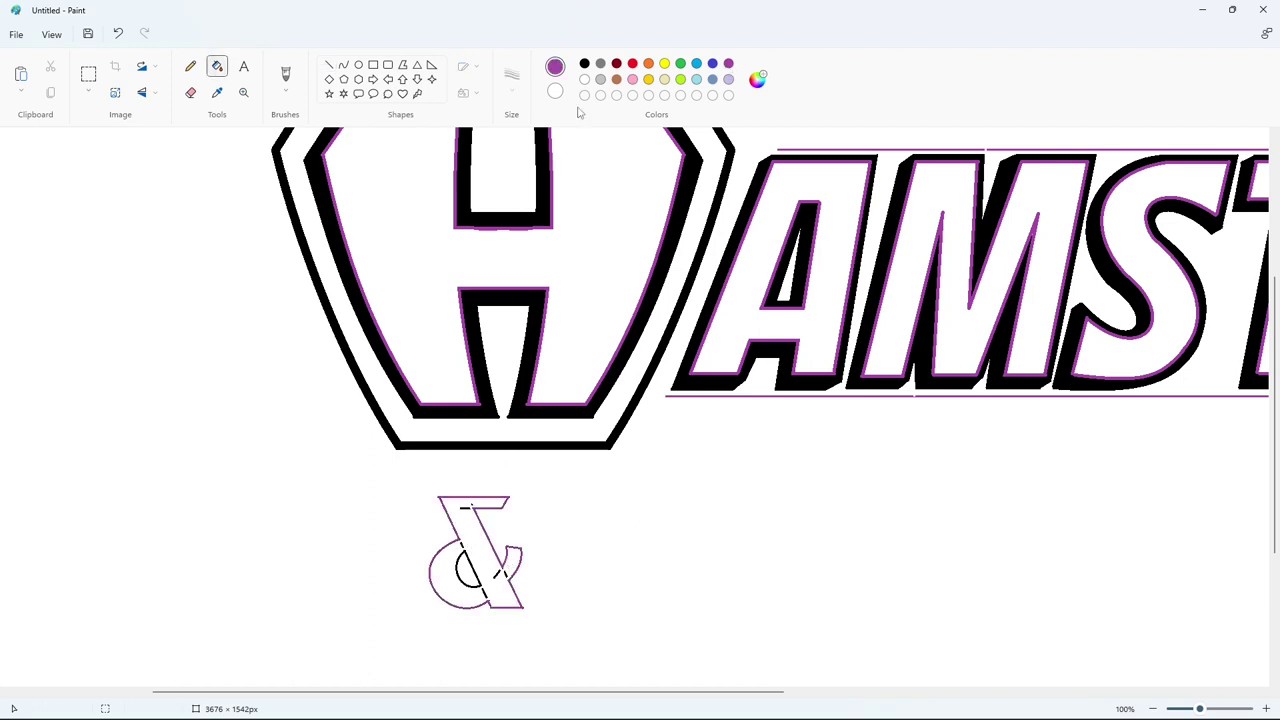
left_click(475, 568)
Fill the ampersand's body black and then white to clear leftover strokes, and recolour its outlines black
left_click(584, 63)
left_click(473, 518)
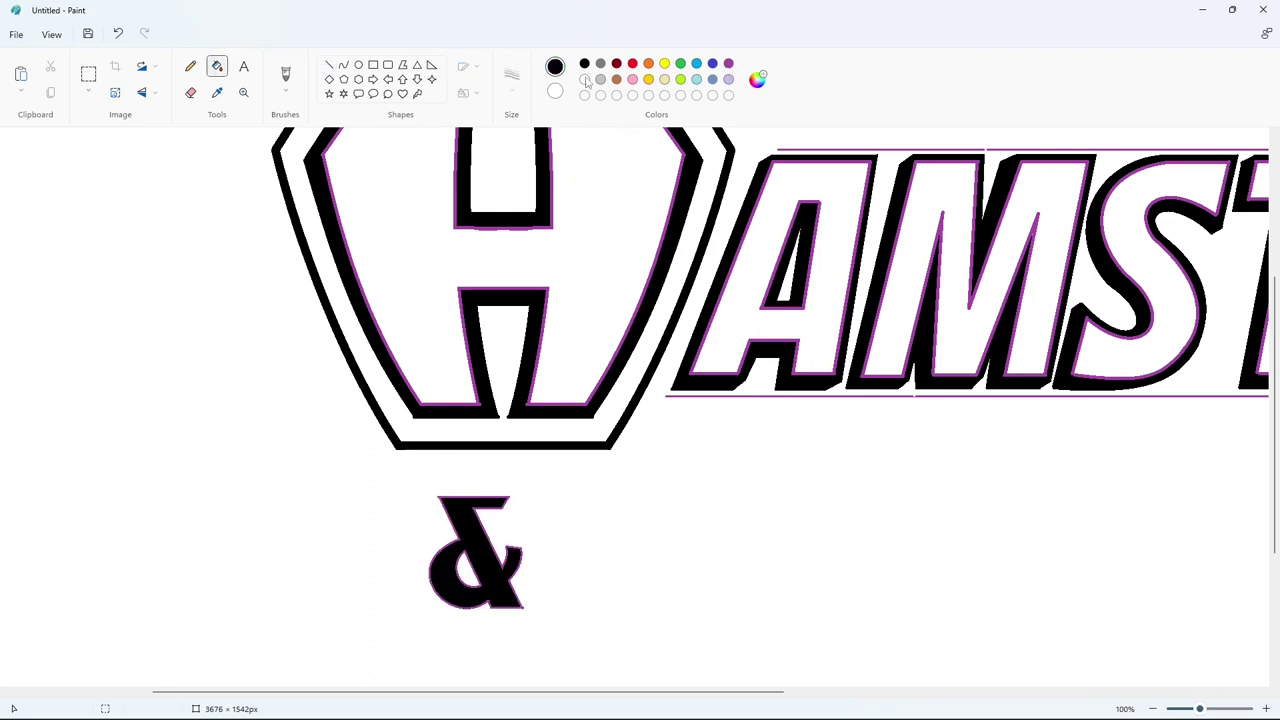
left_click(585, 80)
left_click(460, 505)
left_click(584, 63)
left_click(477, 506)
left_click(472, 556)
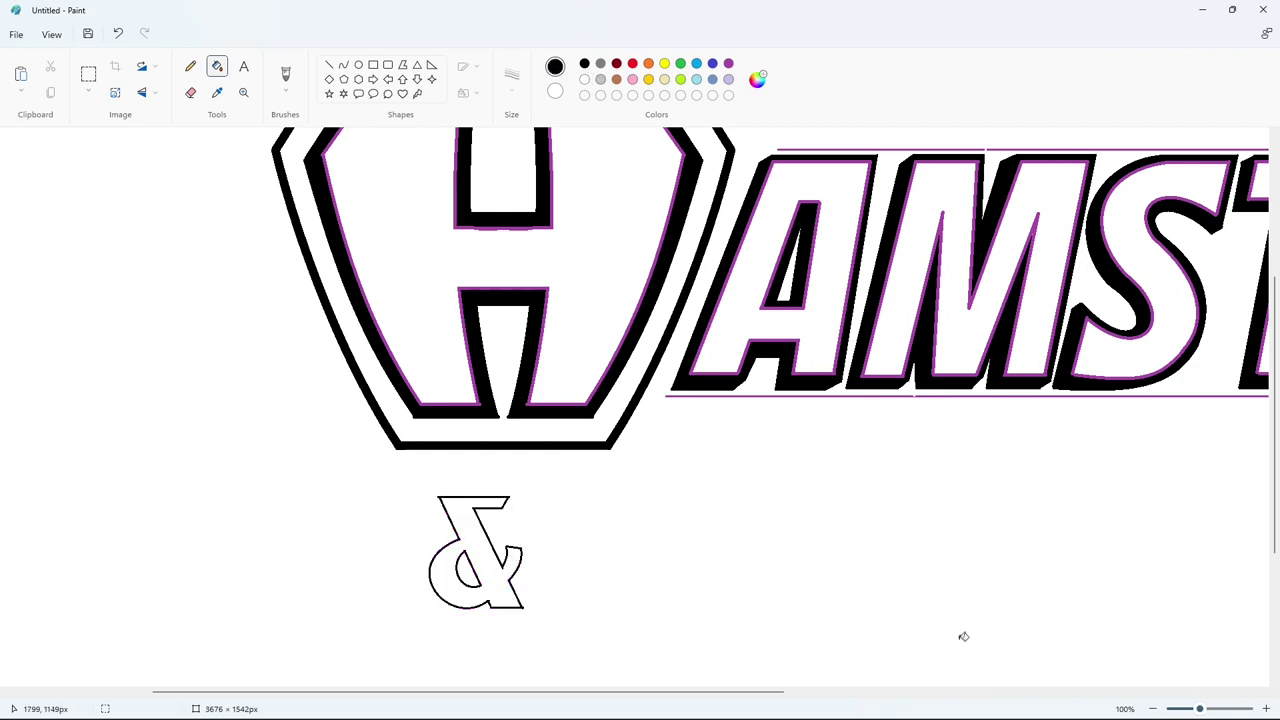
Draw the ampersand's outer border above its top and down its right side with black lines and a curve around the tail
scroll(960, 634, "down", 2, "ctrl")
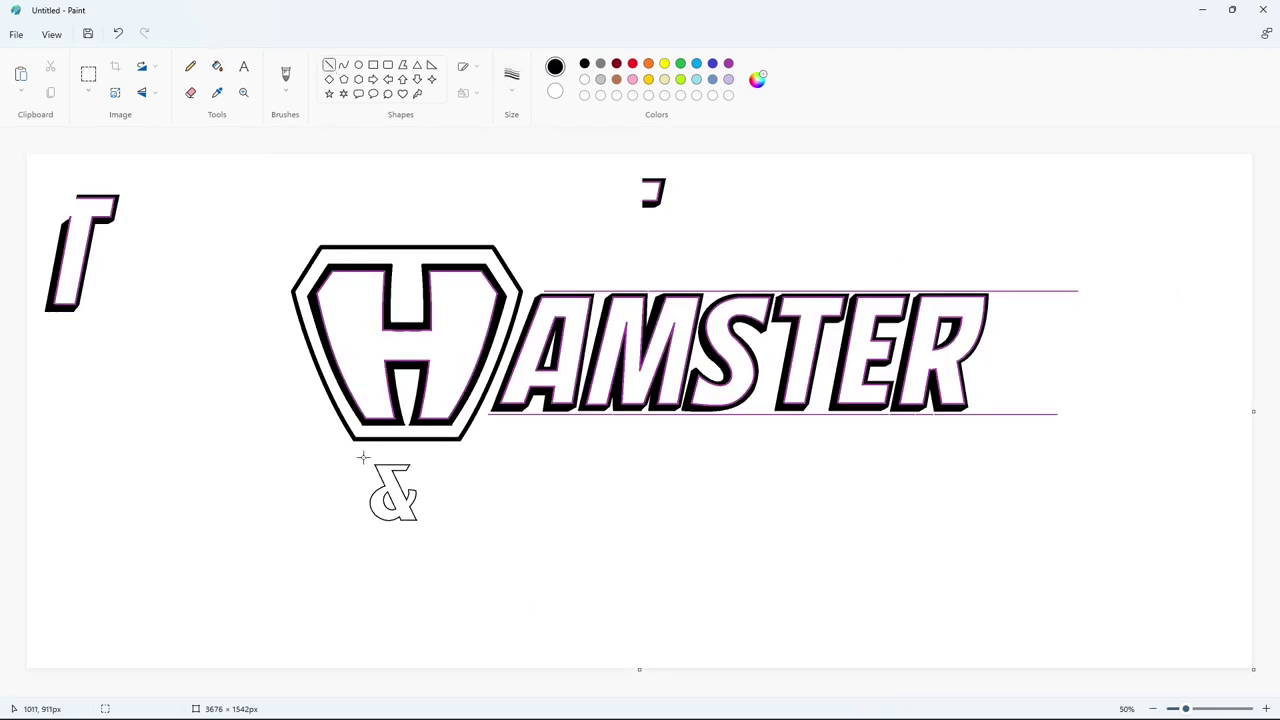
mouse_move(363, 457)
left_mouse_down()
mouse_move(420, 457)
mouse_move(411, 482)
mouse_move(427, 482)
mouse_move(418, 507)
mouse_move(430, 524)
left_mouse_up()
left_click(480, 446)
left_click(458, 469)
left_click(343, 64)
left_click(426, 500)
left_click(472, 494)
left_click(328, 67)
left_click(484, 504)
mouse_move(364, 458)
left_mouse_down()
mouse_move(398, 522)
mouse_move(374, 539)
left_mouse_up()
left_click(460, 475)
Draw a black curve around the outside of the ampersand's bowl for its outer border
left_click(343, 65)
left_click(347, 490)
left_click(371, 539)
key("ctrl+z")
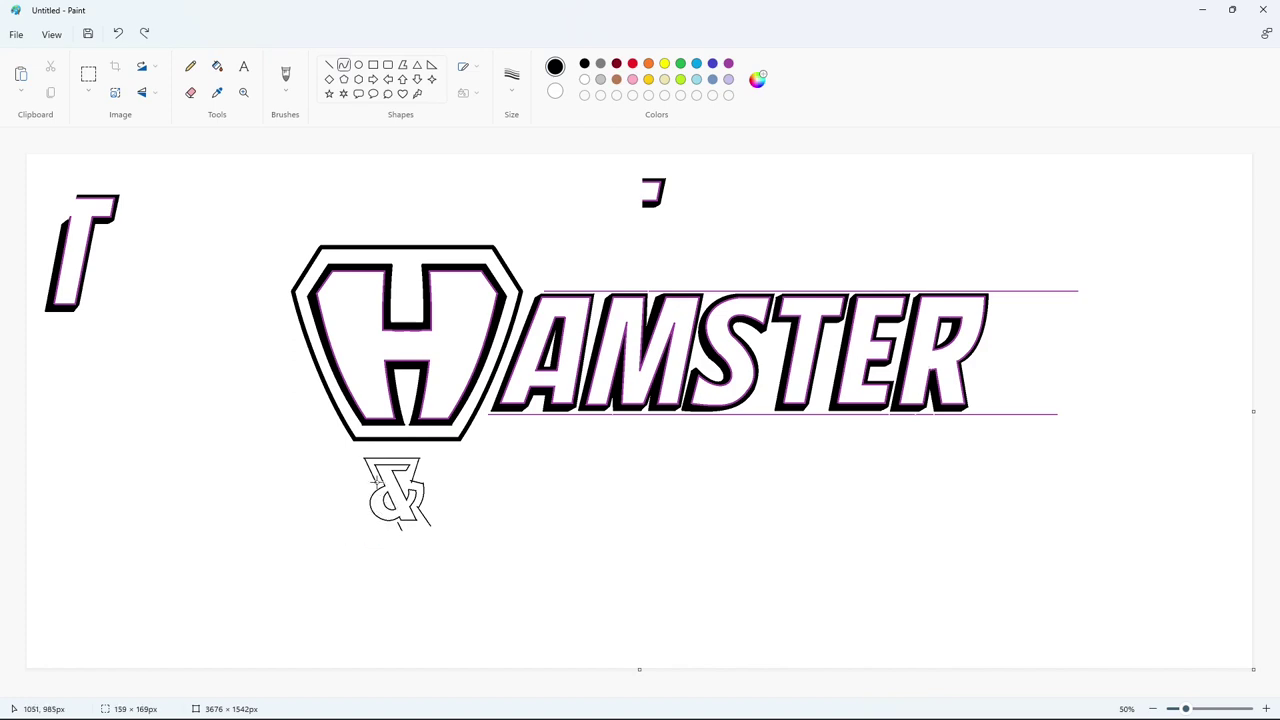
left_click_drag(376, 483, 398, 522)
left_click(349, 491)
left_click(371, 532)
left_click(574, 566)
Close the ampersand's outer border along its base with a black line, and paint the stub below it white
left_click(1266, 709)
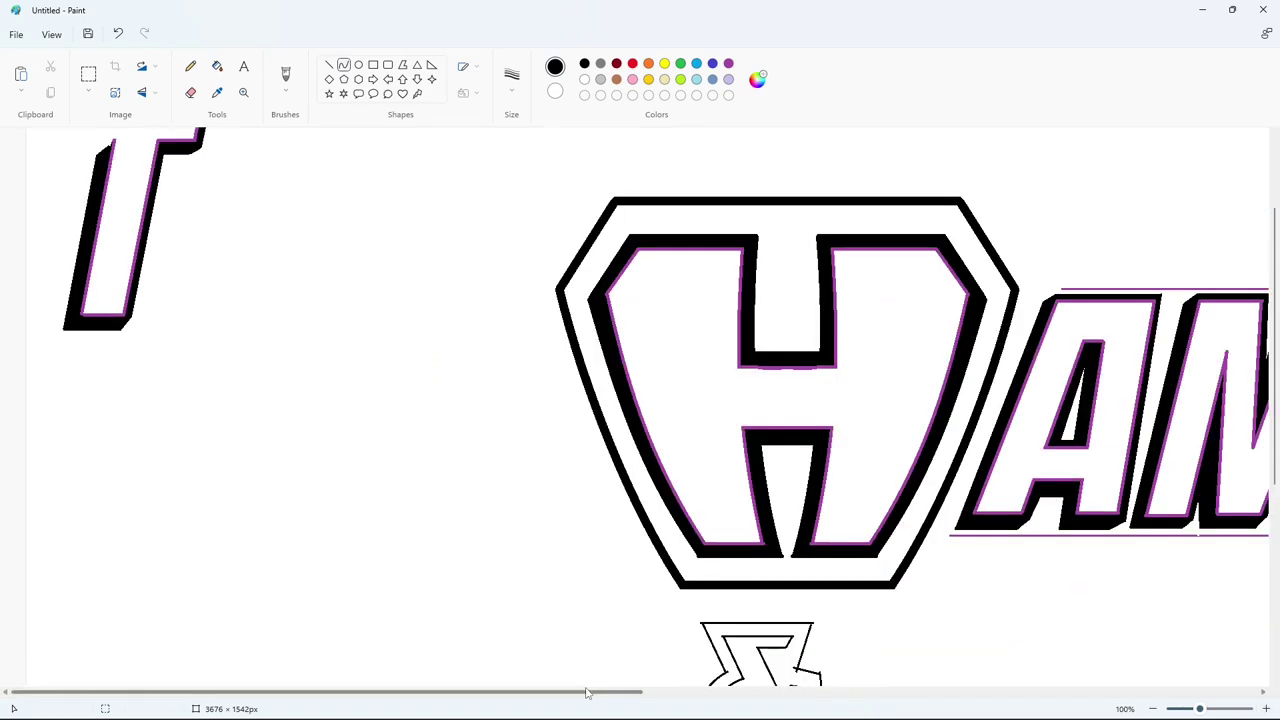
left_click_drag(588, 691, 730, 691)
scroll(640, 500, "down", 3)
left_click(329, 65)
left_click_drag(559, 480, 497, 472)
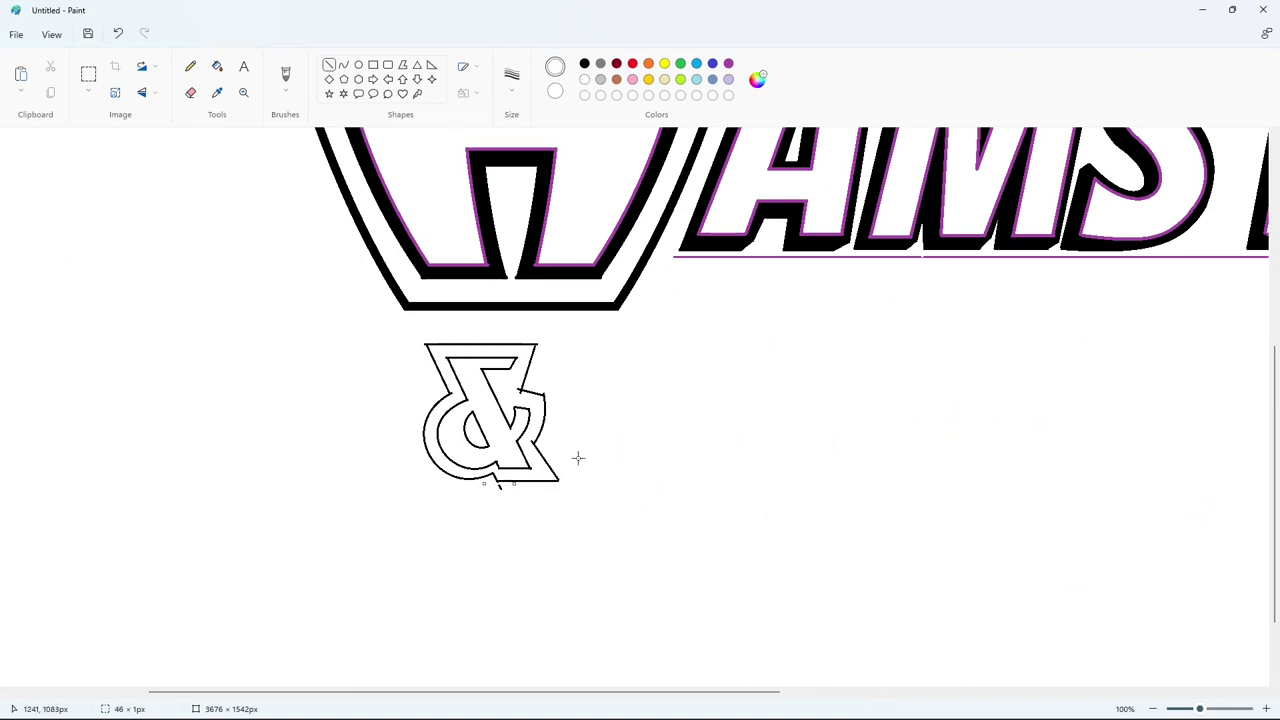
Recolour the ampersand's inner outline and the outline of its bowl opening purple with the Fill tool
left_click(217, 67)
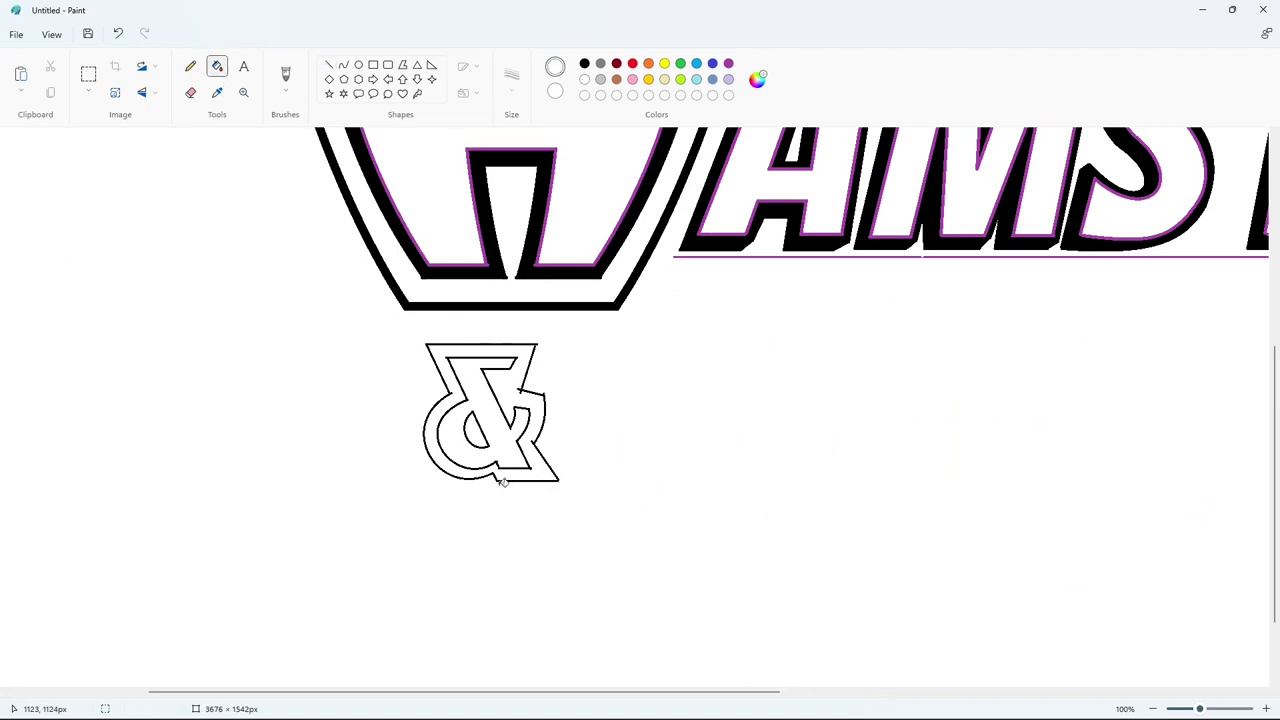
left_click(729, 64)
left_click(488, 444)
left_click(510, 428)
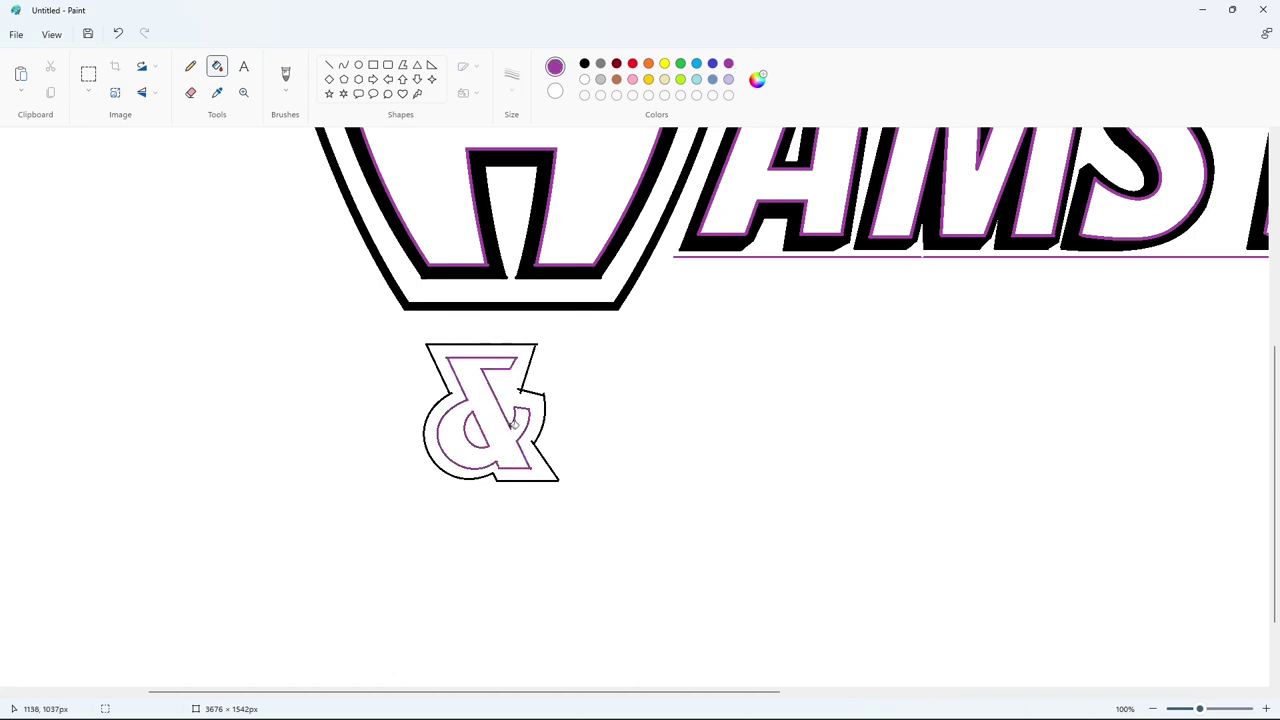
Fill the ampersand's outer border and its bowl opening black
left_click(584, 65)
left_click(526, 352)
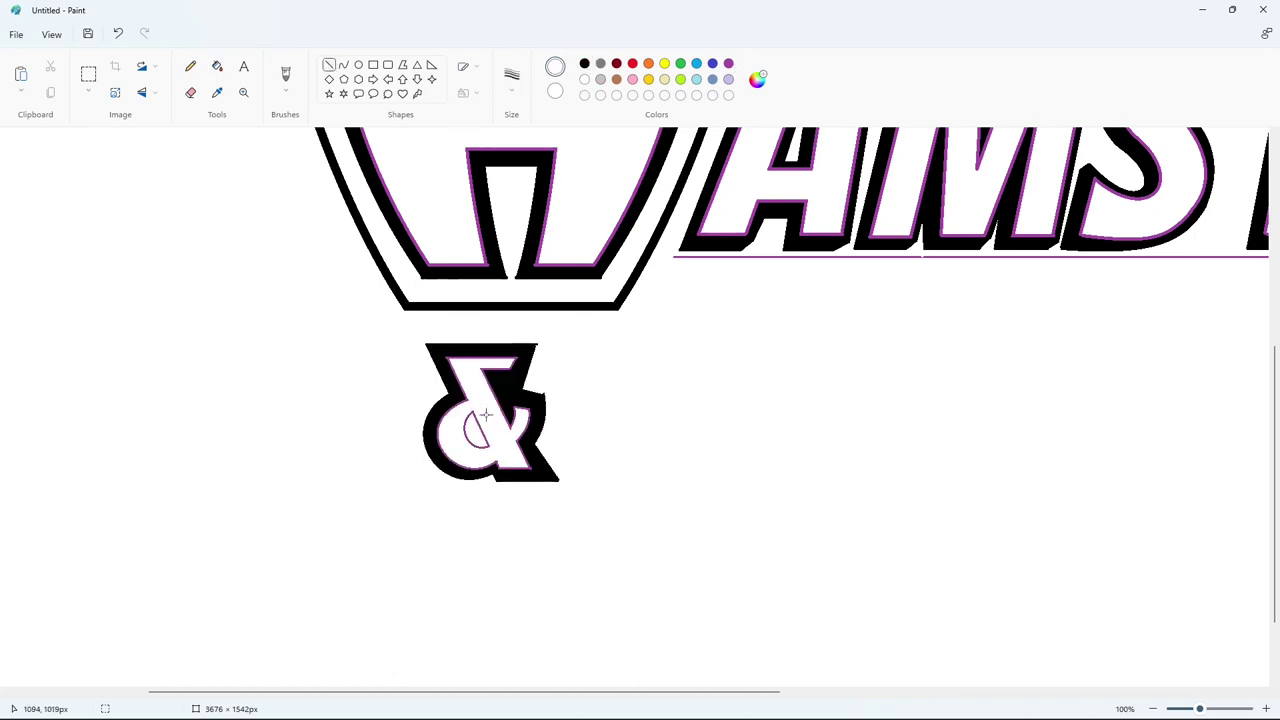
left_click(217, 66)
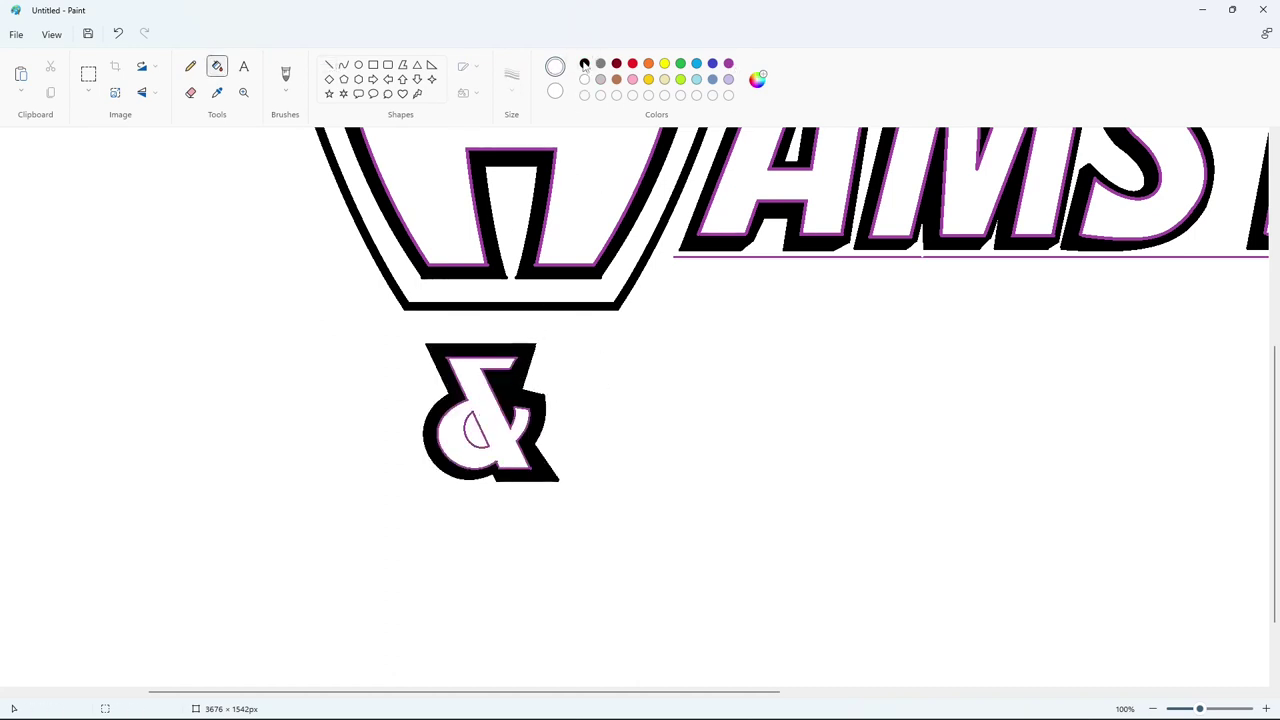
left_click(585, 64)
left_click(477, 430)
left_click(1153, 709)
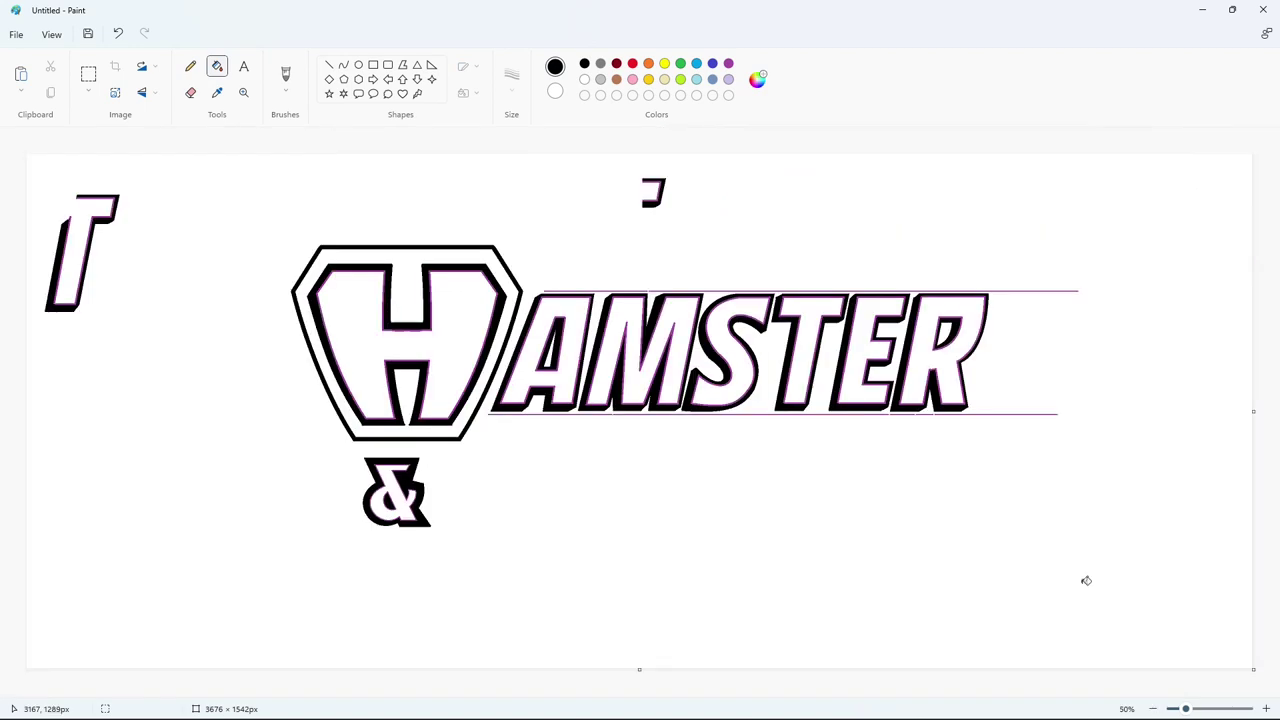
Set the Line tool's thickness to 5 px
left_click(329, 64)
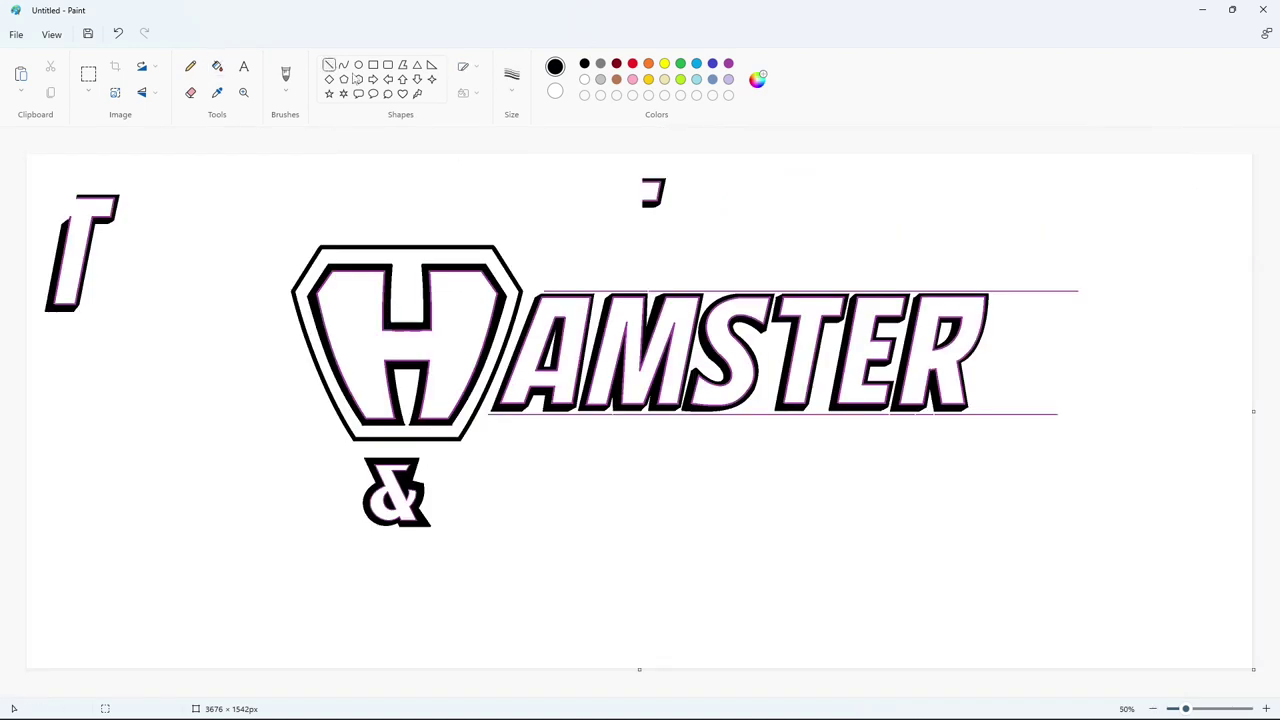
left_click(511, 74)
left_click(512, 174)
Recolour the emblem's outer frame and the H's thick border purple, and the H's inner outline indigo
left_click(217, 66)
left_click(728, 63)
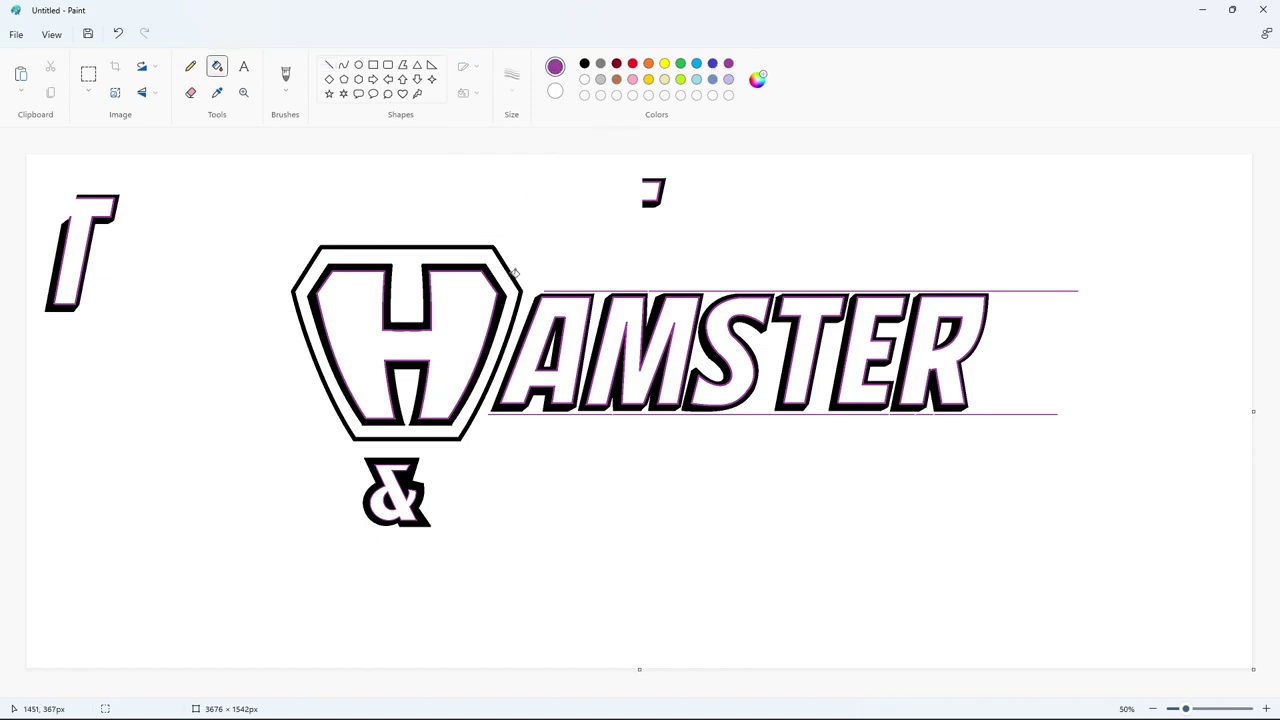
left_click(467, 392)
left_click(712, 63)
left_click(433, 301)
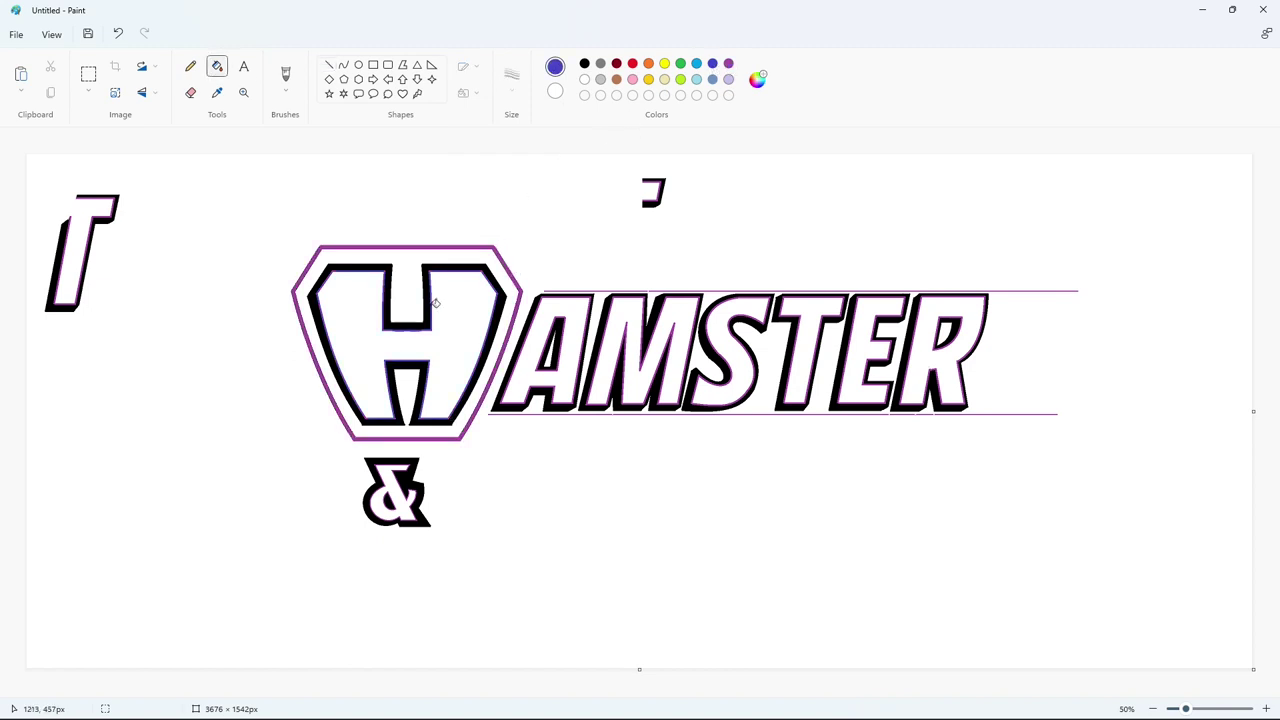
left_click(728, 63)
left_click(504, 291)
Draw a horizontal black line below the emblem and the A, and a curved black line in the canvas's lower-left area
left_click(330, 64)
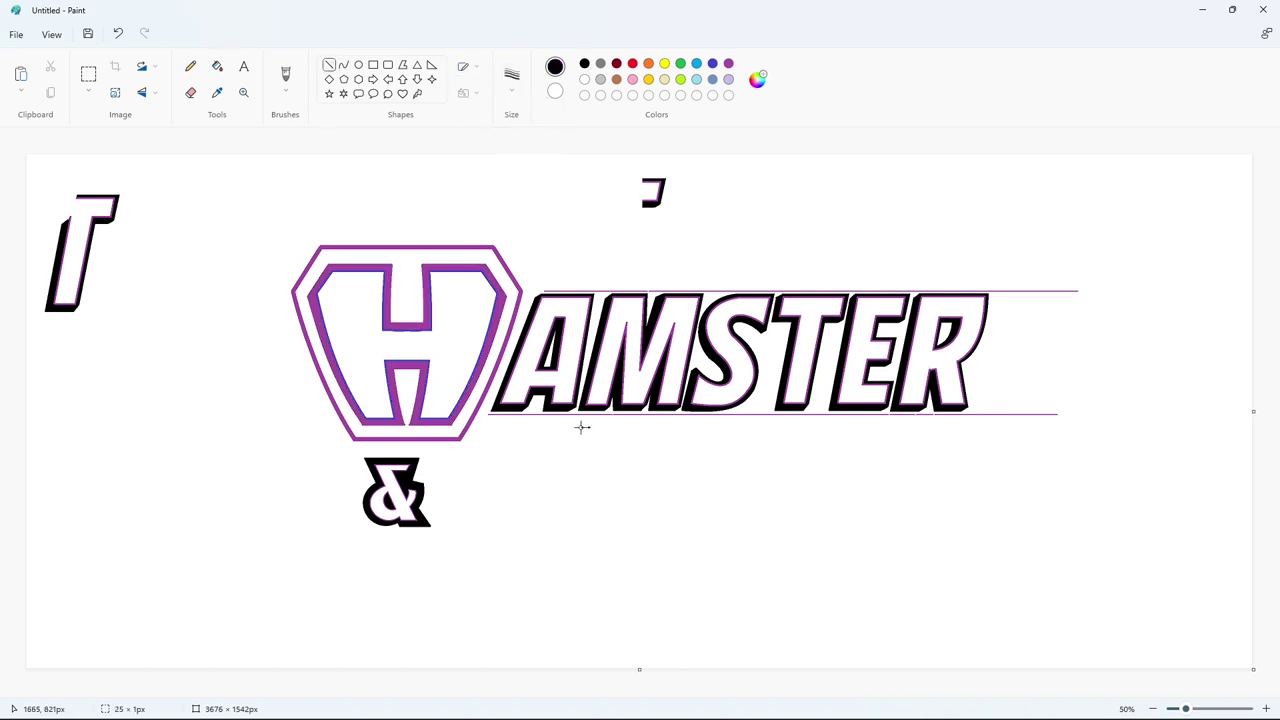
mouse_move(582, 427)
left_mouse_down()
mouse_move(447, 427)
mouse_move(477, 575)
mouse_move(449, 529)
mouse_move(161, 468)
left_mouse_up()
left_click(344, 64)
Copy the curved line and place the copy downward from the left end of the horizontal line
left_click(88, 75)
left_click_drag(83, 361, 244, 599)
key("ctrl+c")
key("ctrl+v")
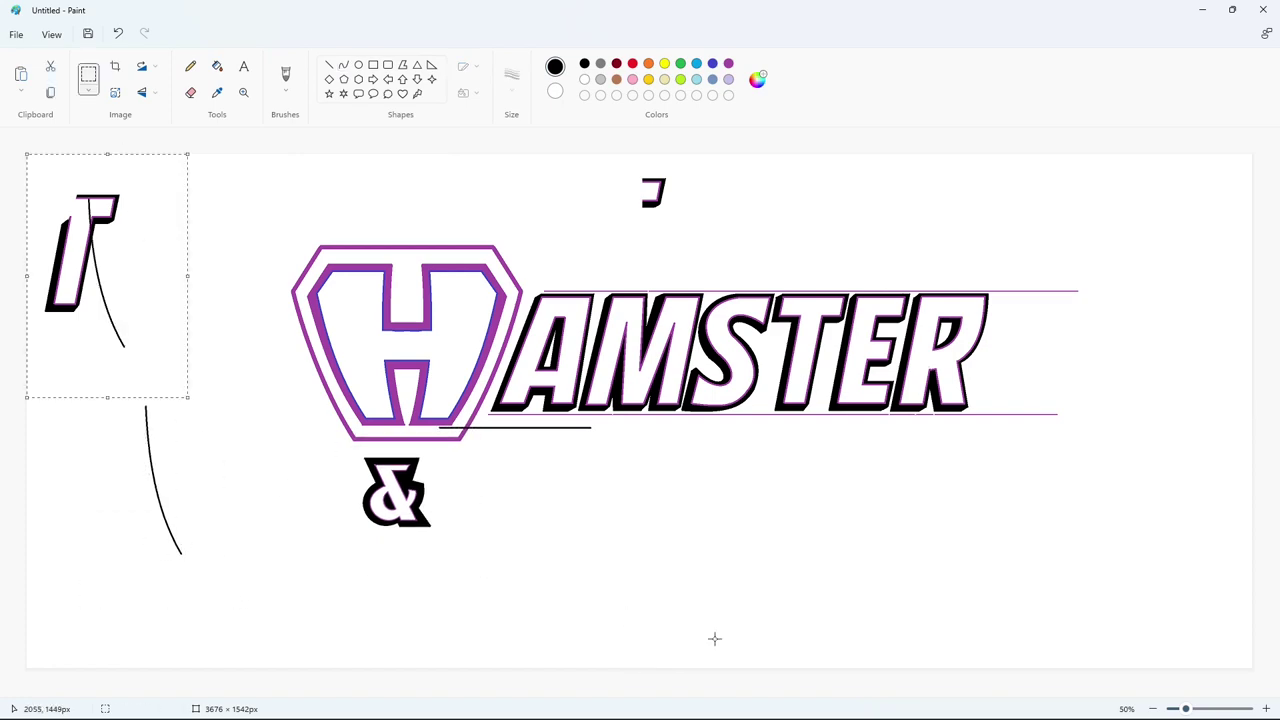
key("ctrl+z")
scroll(483, 638, "up", 1)
scroll(600, 640, "right", 3)
scroll(700, 643, "down", 1)
key("ctrl+v")
left_click_drag(172, 409, 465, 450)
left_click(689, 484)
Paste another copy of the curve, flip it horizontally and attach it to the horizontal line's right end
key("ctrl+v")
left_click(141, 92)
left_click(150, 220)
left_click_drag(271, 340, 829, 380)
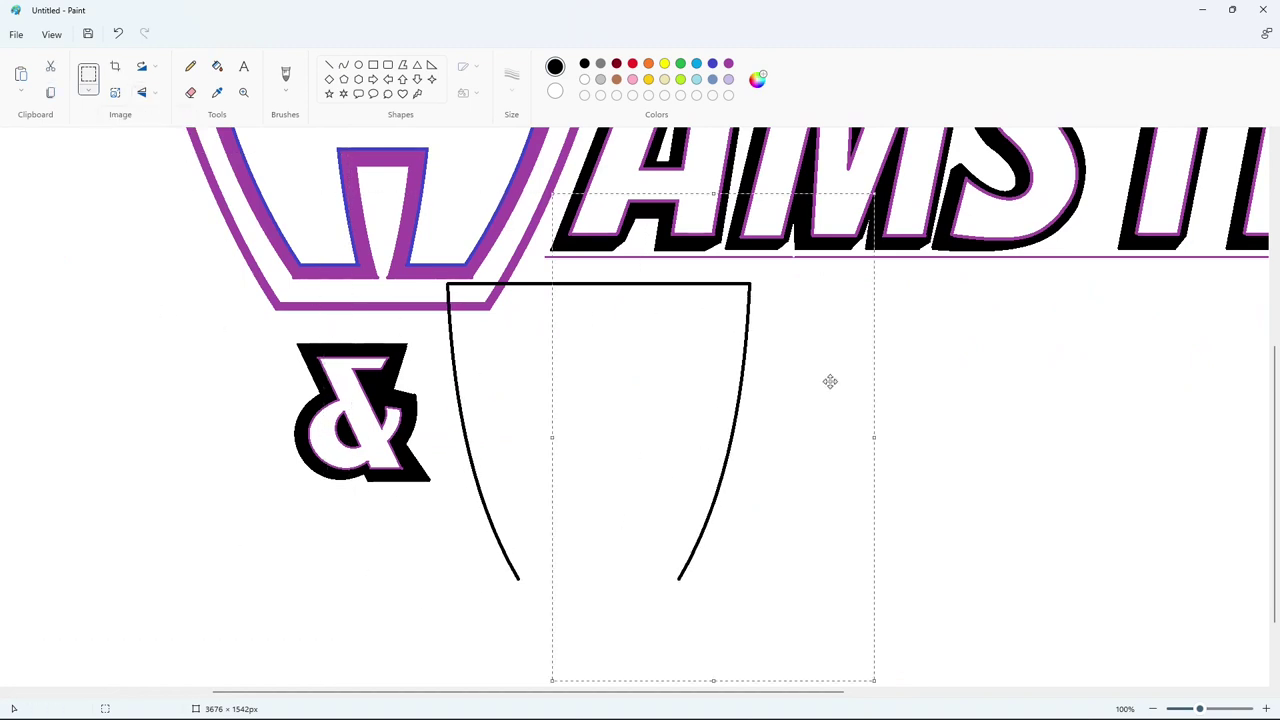
left_click(1012, 548)
Close the shape's base with a horizontal line about 240 px long, and clear the emblem's corner inside it with white fill
left_click(328, 66)
left_click_drag(518, 578, 678, 578)
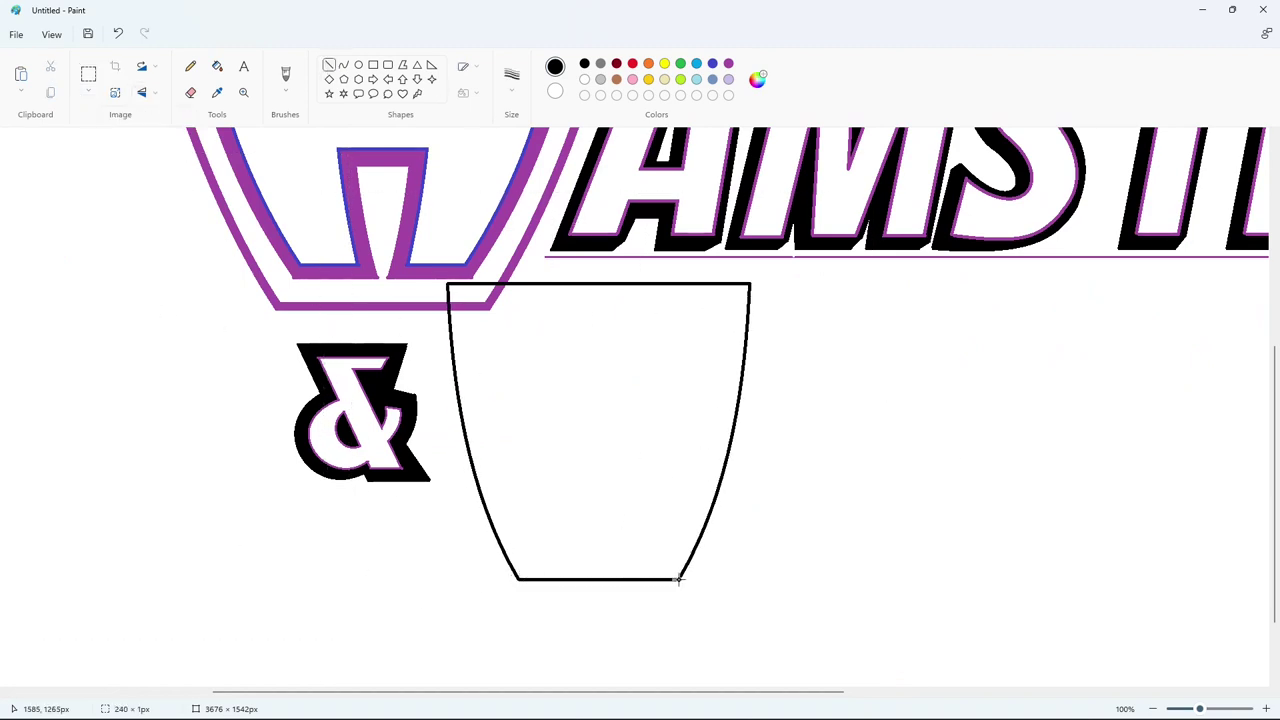
scroll(1053, 591, "down", 1, "ctrl")
left_click(217, 66)
left_click(585, 79)
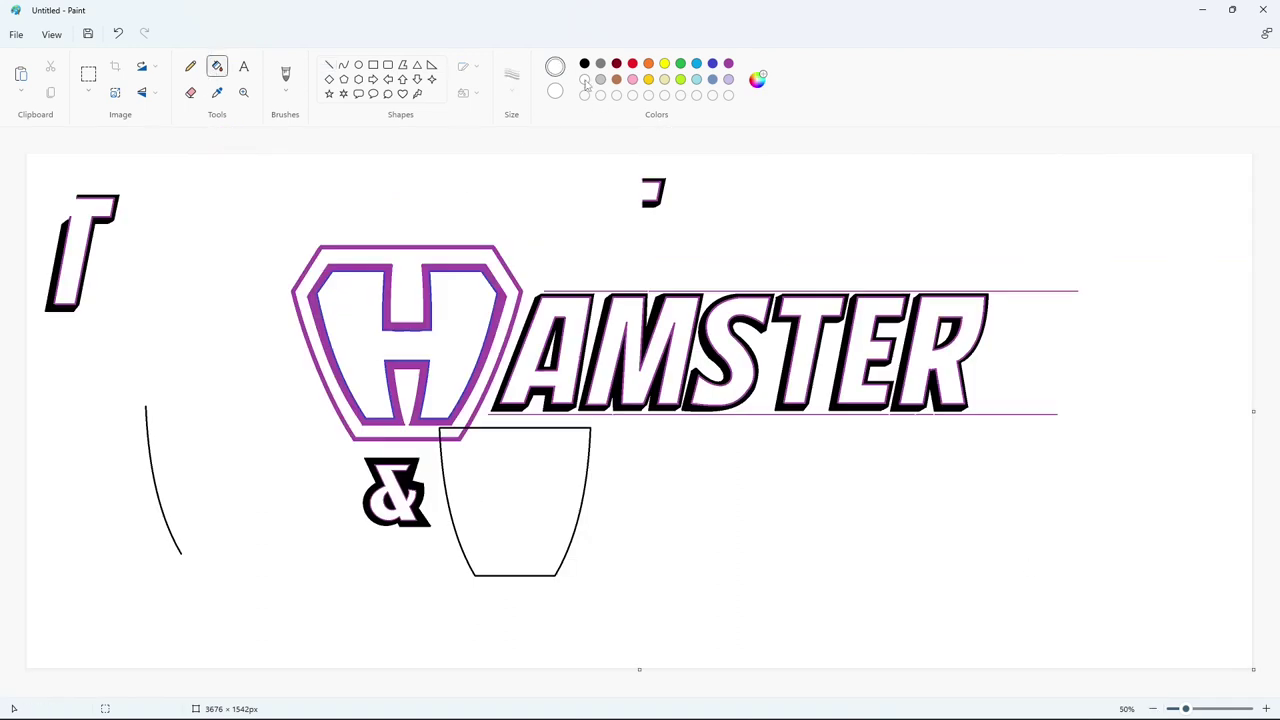
Draw a black ellipse about 233 × 313 px in the middle of the tapered shape
left_click(358, 64)
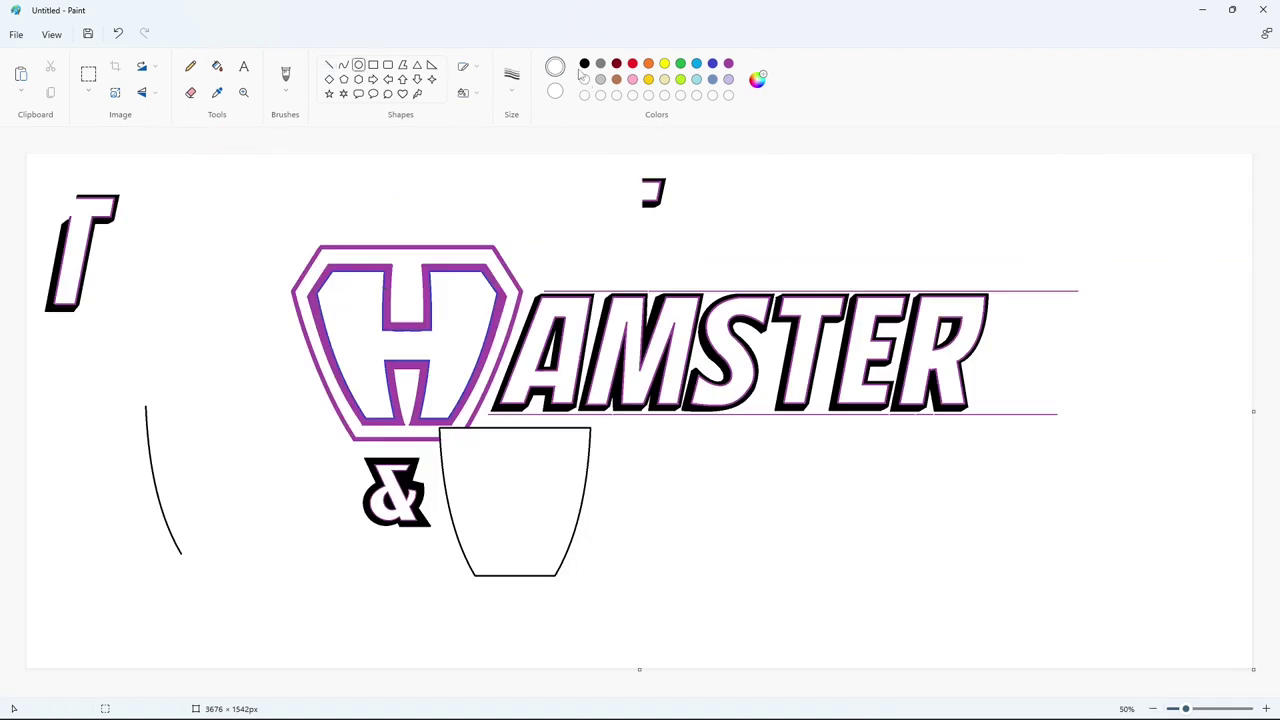
left_click(584, 63)
mouse_move(477, 447)
left_mouse_down()
mouse_move(555, 548)
mouse_move(512, 548)
left_mouse_up()
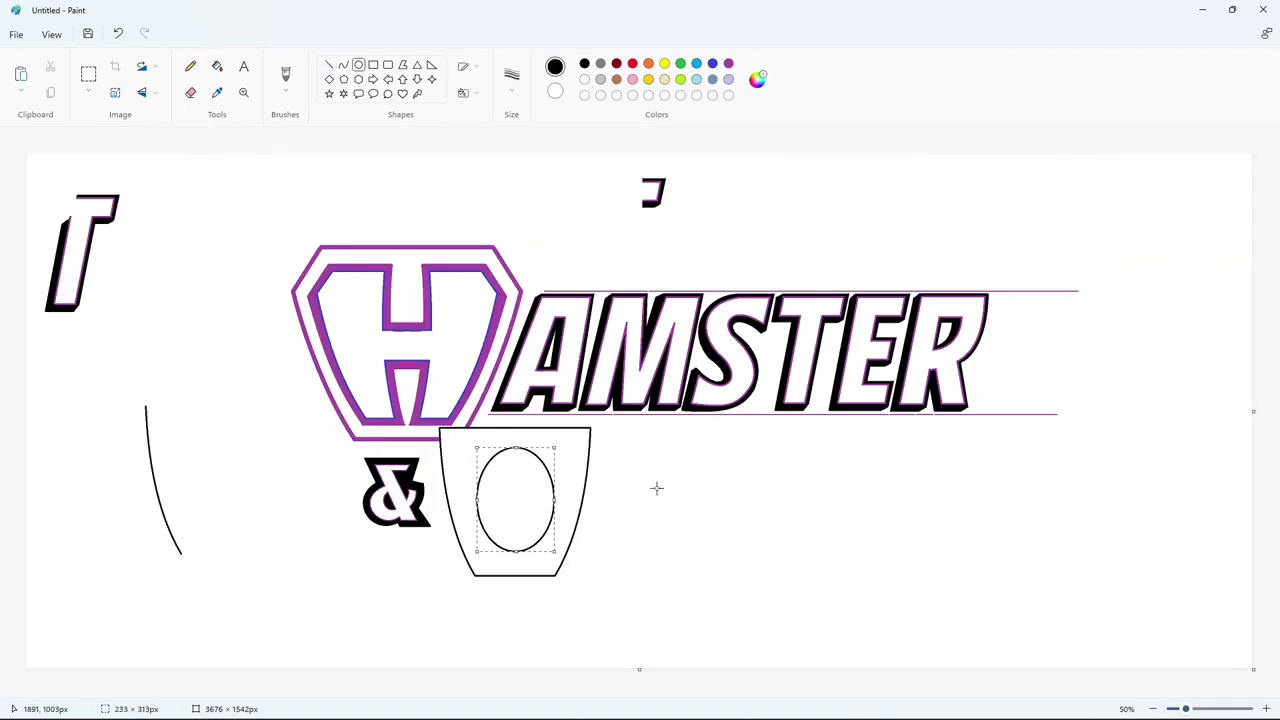
left_click(657, 488)
Draw black straight lines for the G's crossbar and the gap between the ellipse and the shape's right edge
left_click(329, 64)
left_click_drag(510, 488, 612, 489)
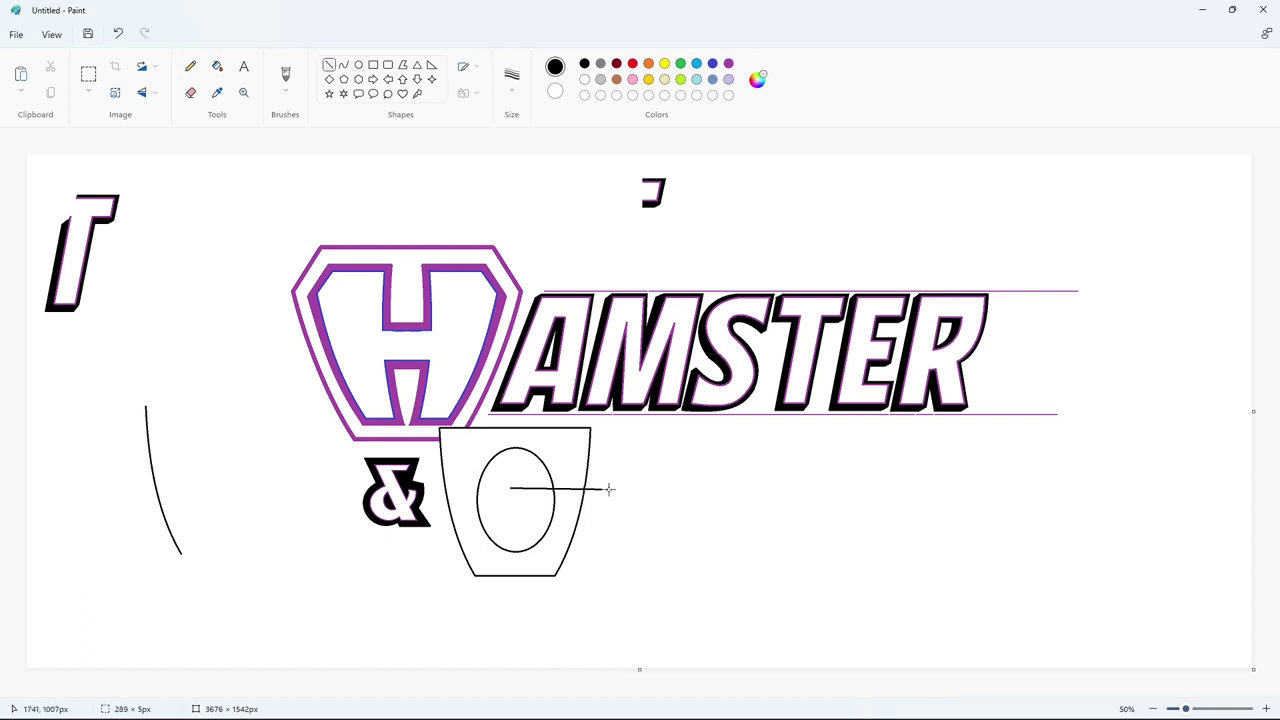
key("ctrl+z")
left_click_drag(510, 488, 585, 488)
left_click_drag(510, 523, 583, 488)
left_click(1266, 709)
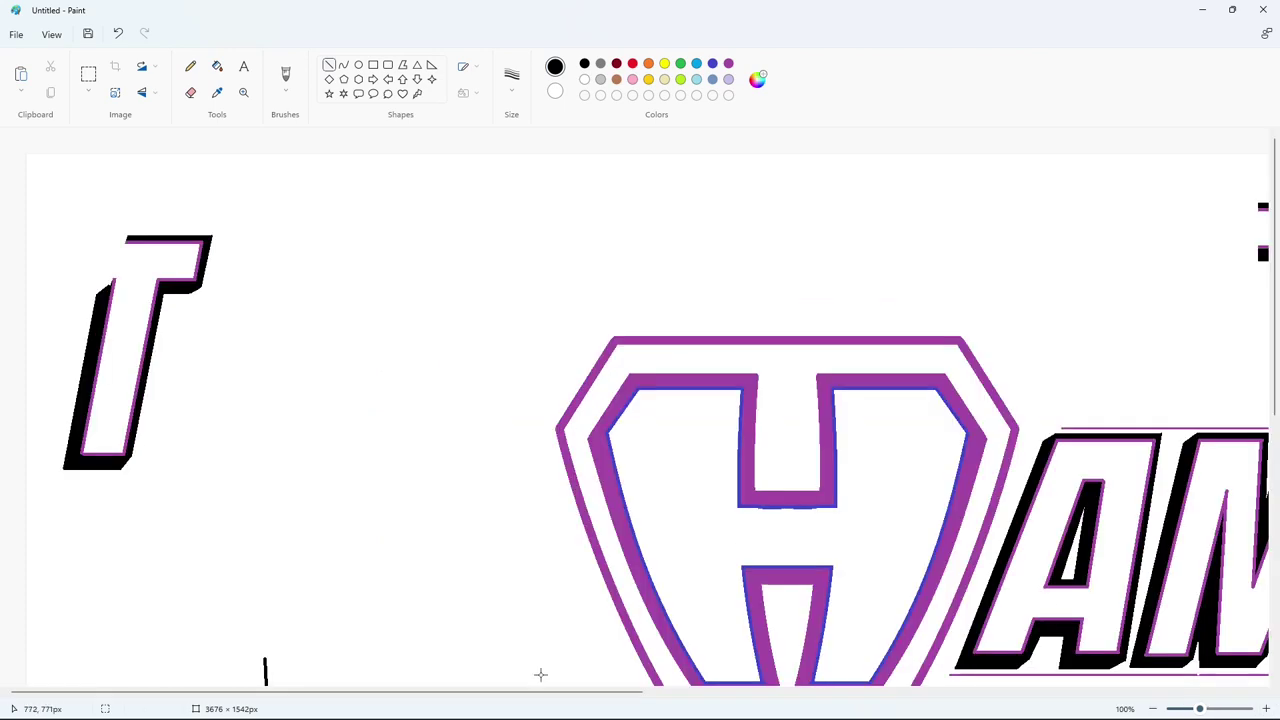
left_click_drag(540, 691, 705, 691)
scroll(690, 580, "down", 3)
left_click_drag(682, 562, 681, 605)
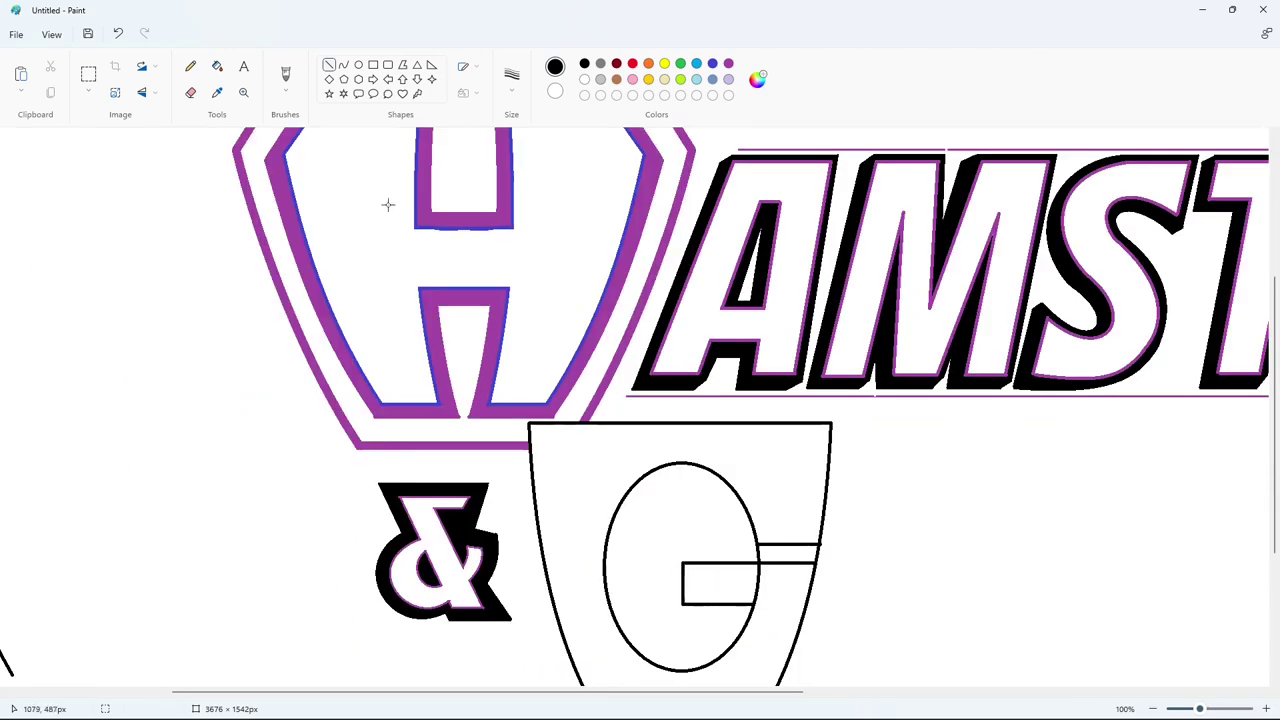
Open the G's gap by erasing the ellipse and right-edge segments that cross it with white straight lines
left_click(585, 79)
left_click_drag(748, 548, 835, 548)
left_click_drag(744, 555, 832, 555)
left_click(217, 66)
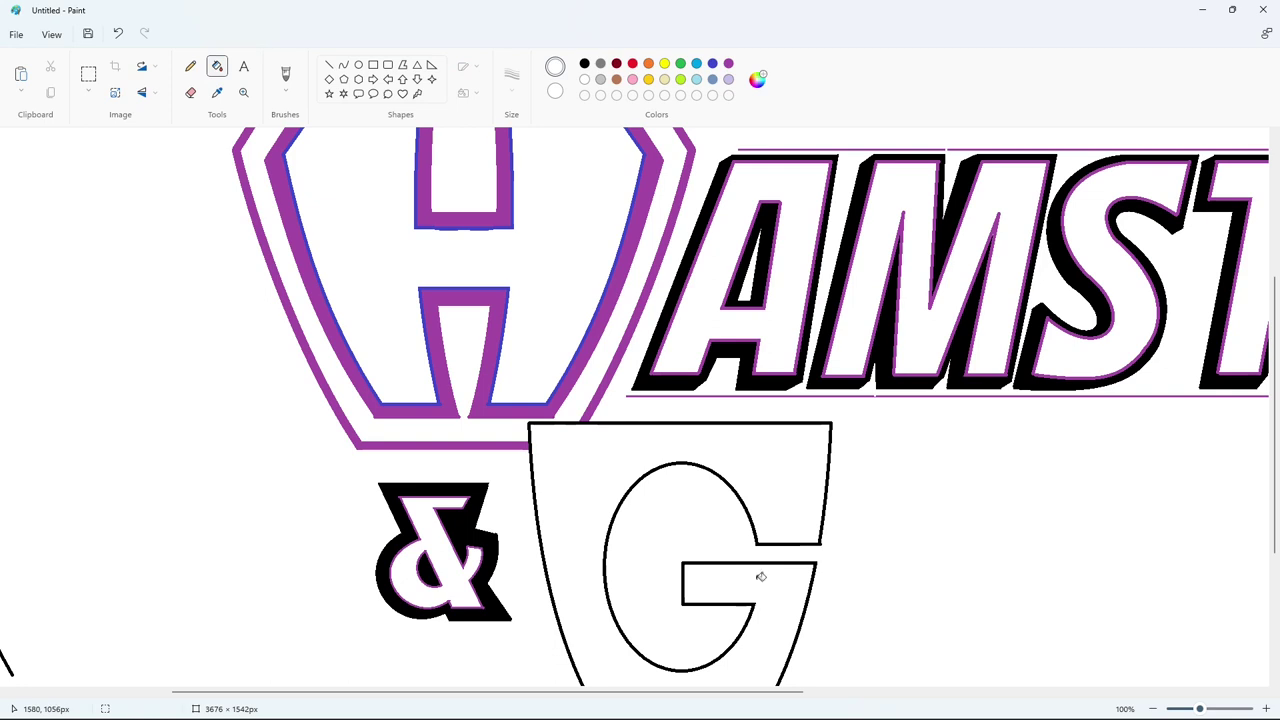
left_click(1152, 709)
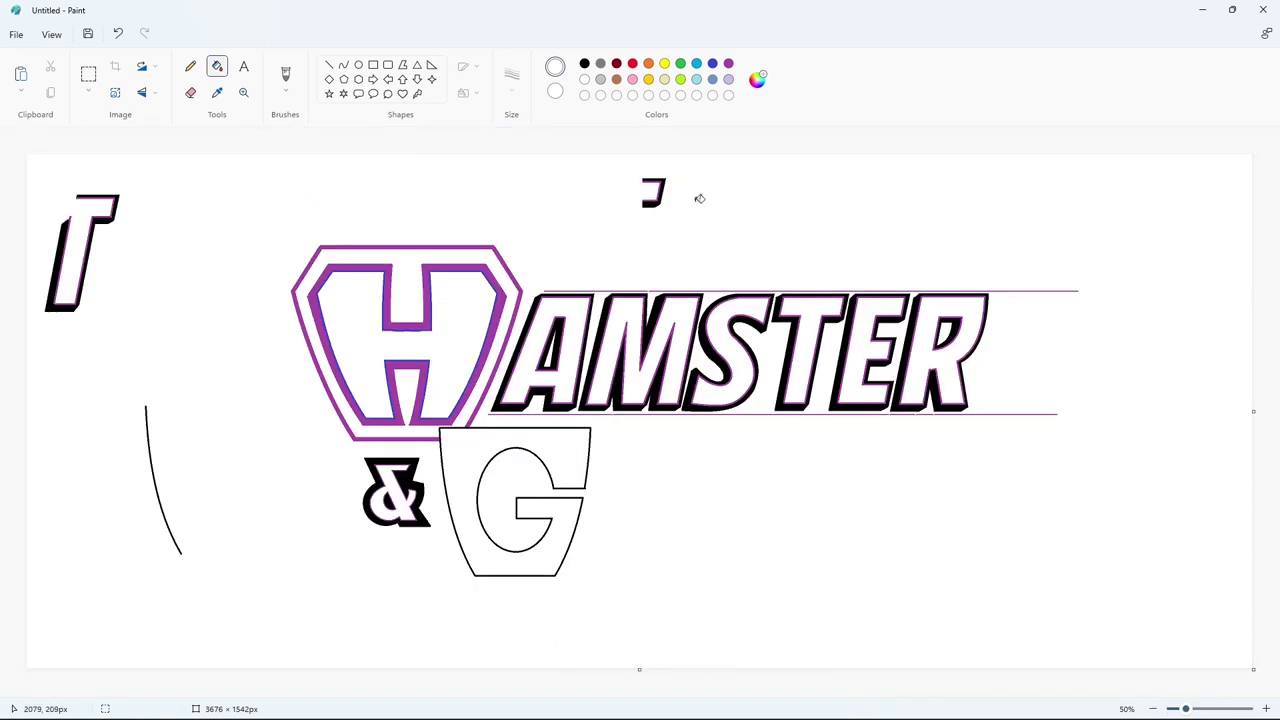
Draw a smaller black ellipse about 193 × 245 px inside the G's ellipse and stretch it slightly at top and bottom
left_click(584, 63)
left_click(358, 65)
left_click_drag(483, 458, 548, 540)
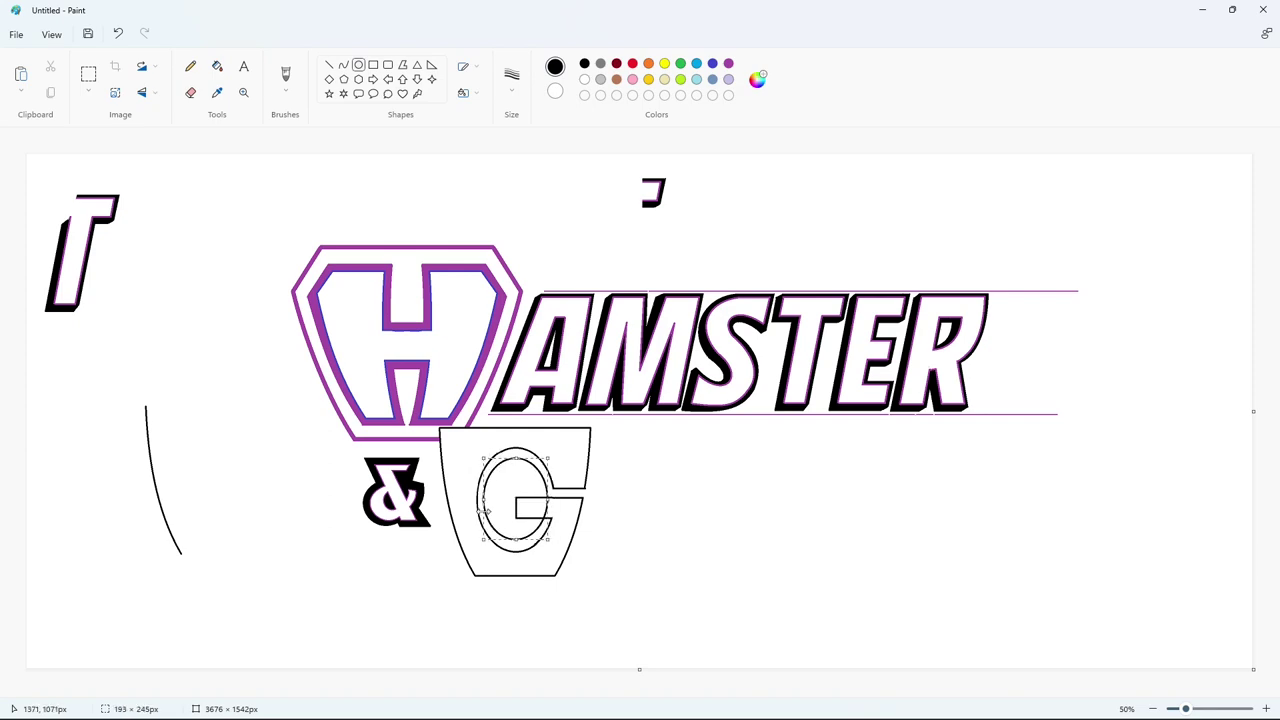
left_click_drag(516, 458, 516, 455)
left_click_drag(516, 540, 516, 545)
left_click(626, 489)
Outline the G's crossbar with black straight lines offset to its left, above and below, inside the inner ellipse
left_click(329, 65)
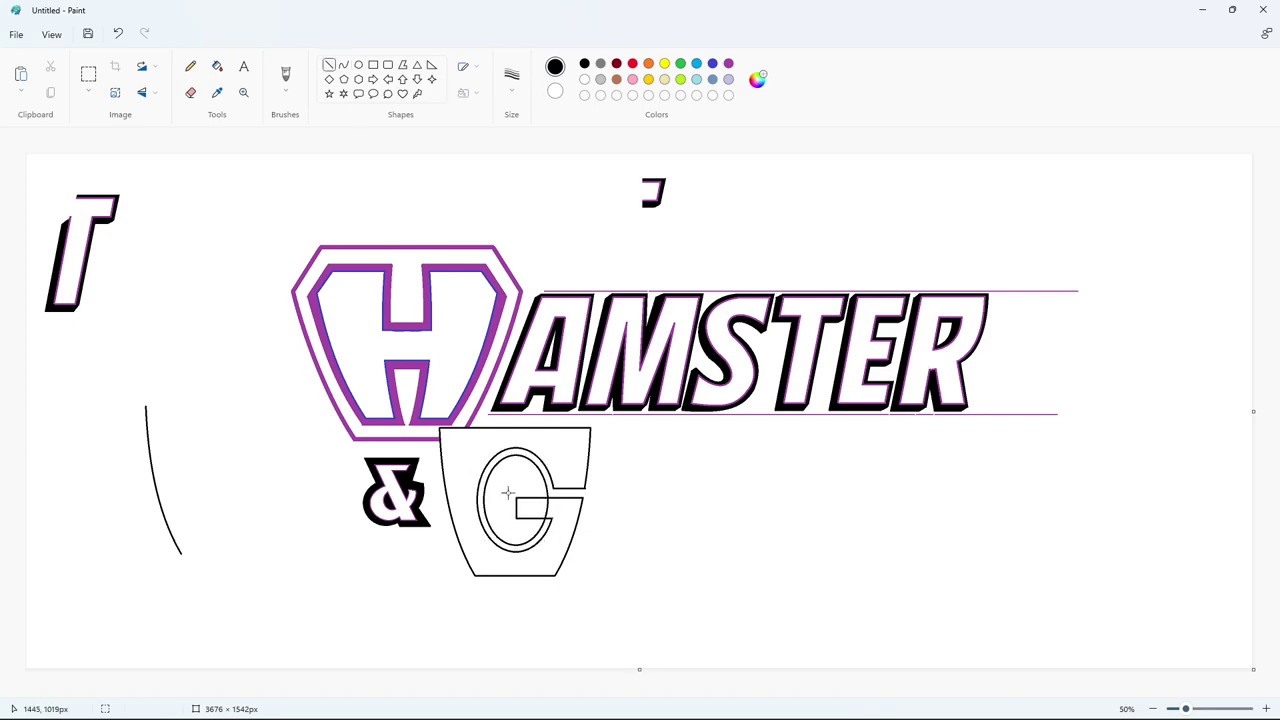
left_click(1266, 709)
left_click_drag(588, 692, 803, 692)
scroll(763, 600, "down", 3)
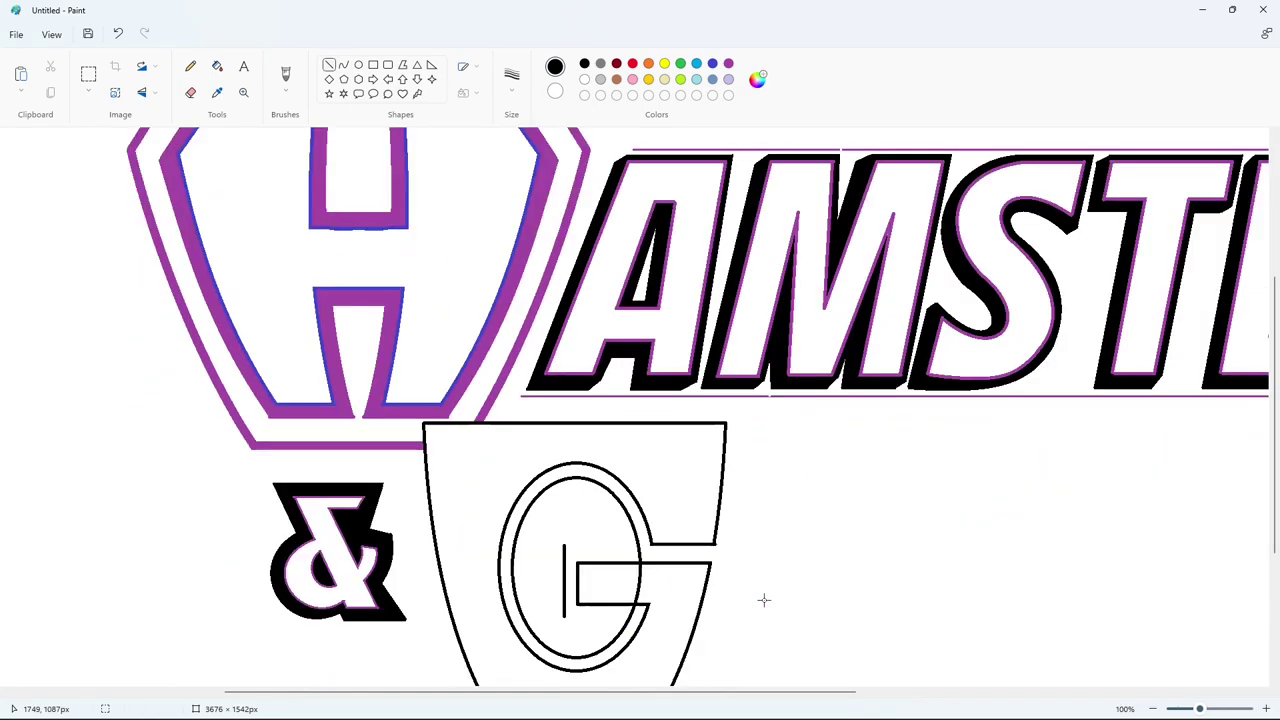
left_click_drag(564, 406, 637, 406)
left_click(696, 406)
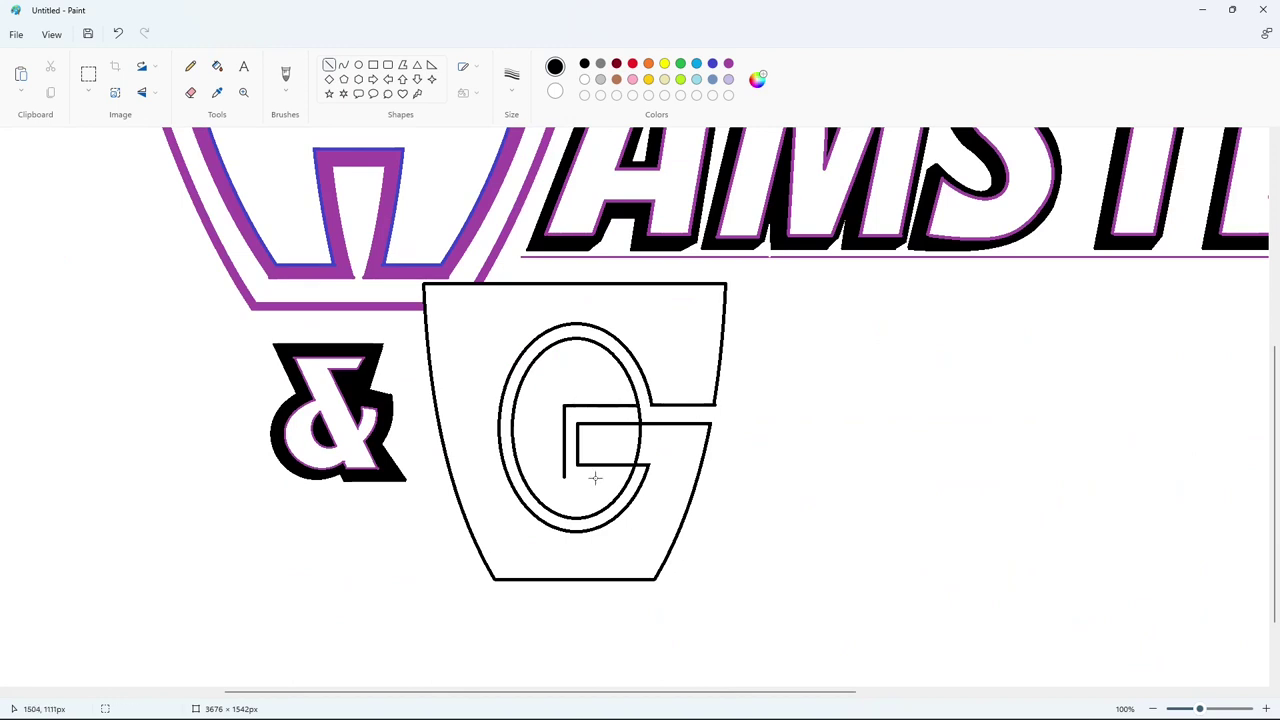
left_click_drag(576, 476, 649, 476)
left_click(740, 440)
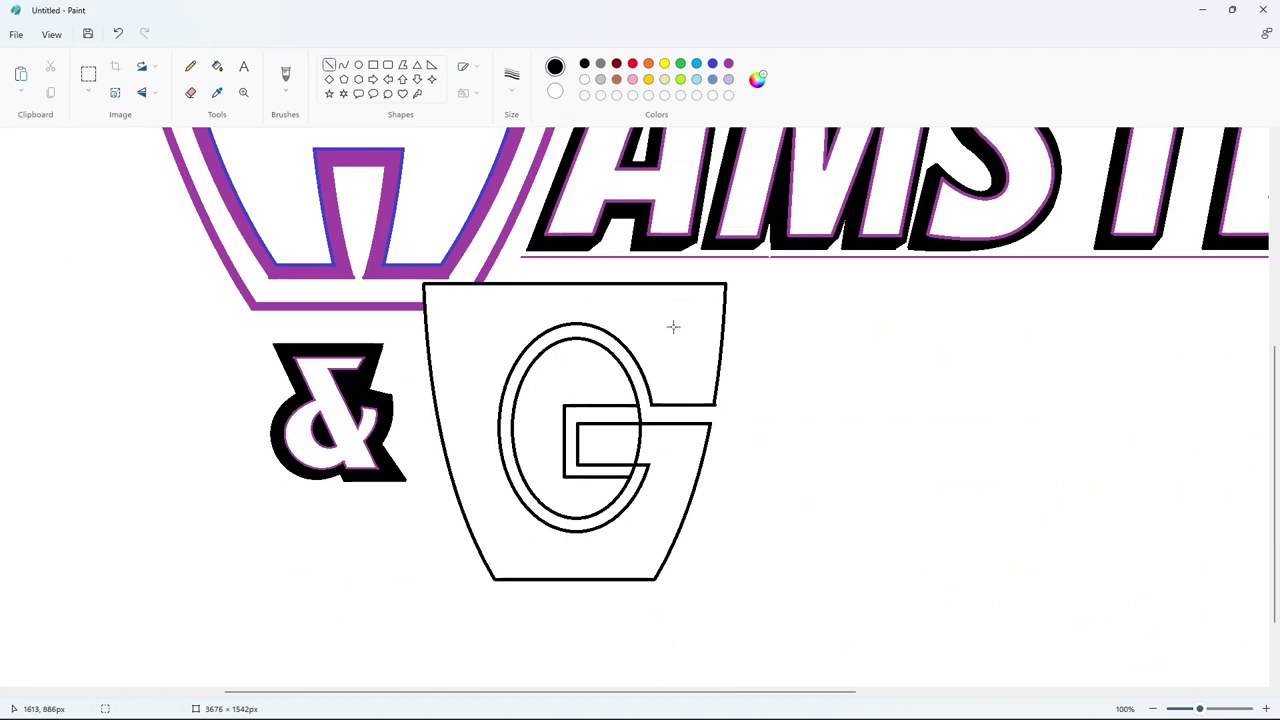
Erase the inner ellipse's arc crossing the crossbar with white lines, leaving a clean inner G contour
left_click(584, 79)
left_click_drag(633, 433, 650, 458)
left_click(731, 459)
left_click(584, 64)
left_click_drag(633, 464, 653, 458)
left_click(584, 81)
left_click_drag(650, 473, 648, 421)
Recolor the G's outer contour purple with the fill tool, leaving the inner contour black
left_click(217, 66)
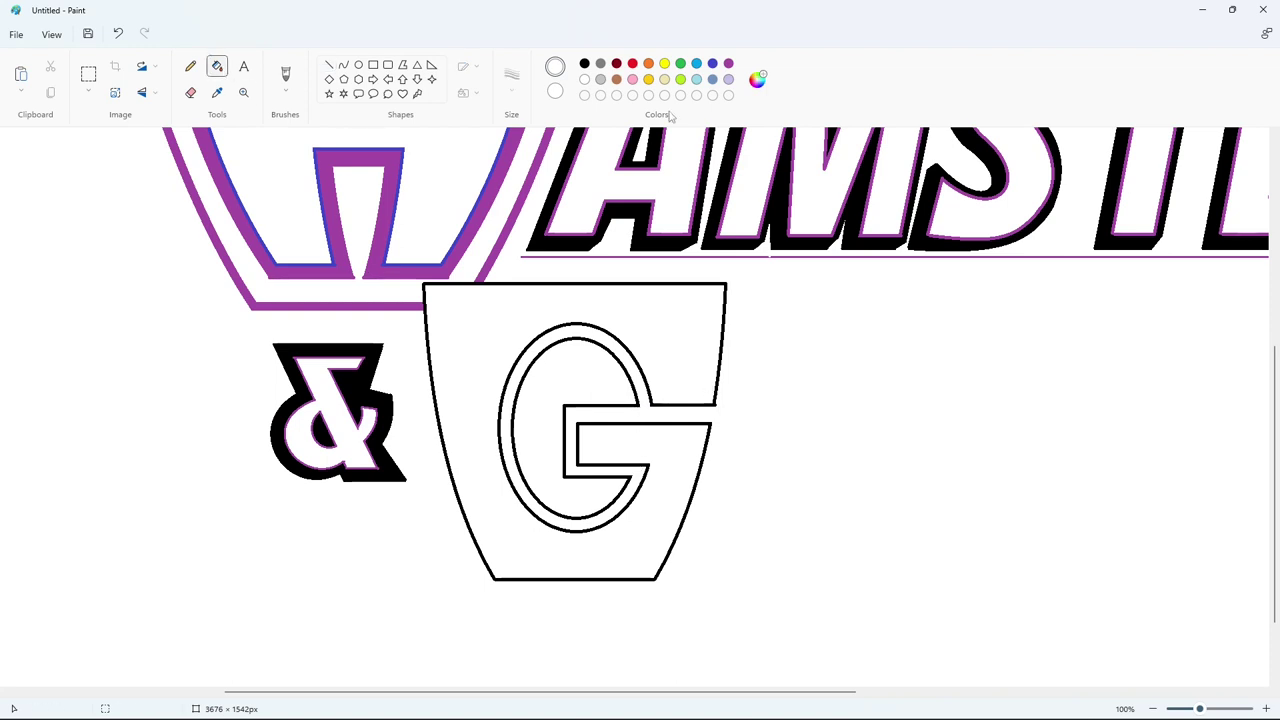
left_click(728, 63)
left_click(620, 338)
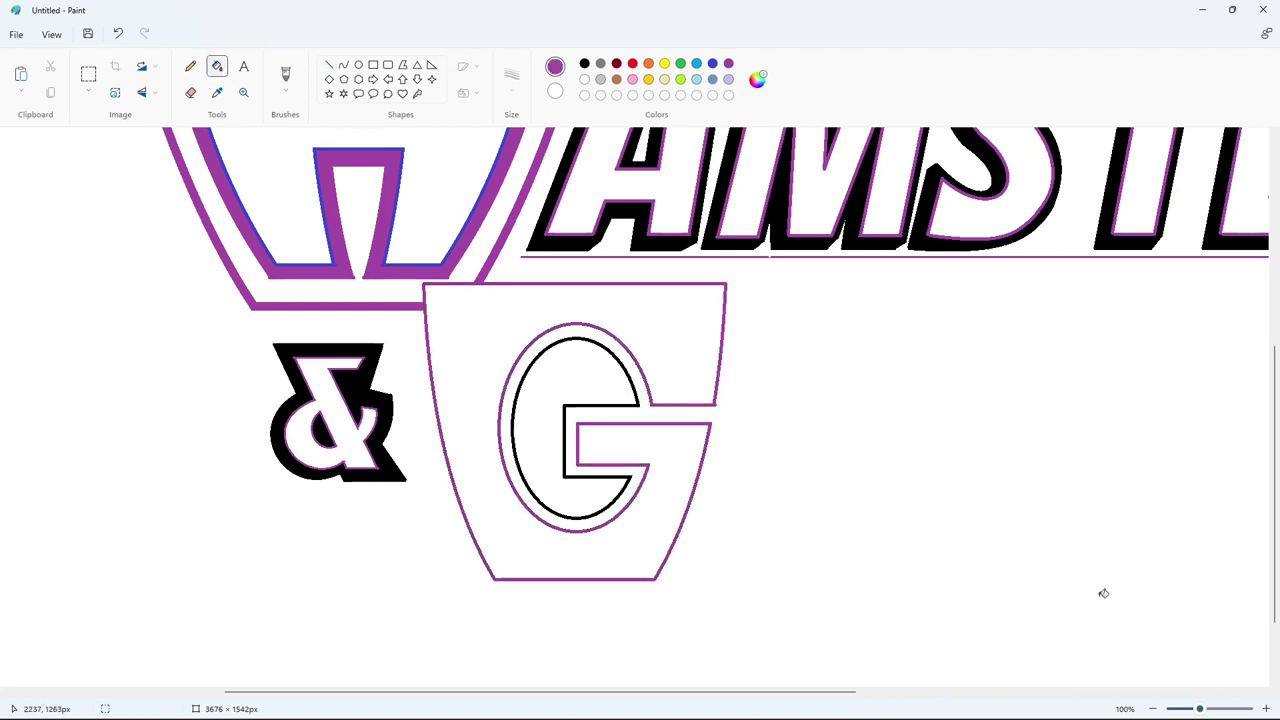
left_click(1152, 709)
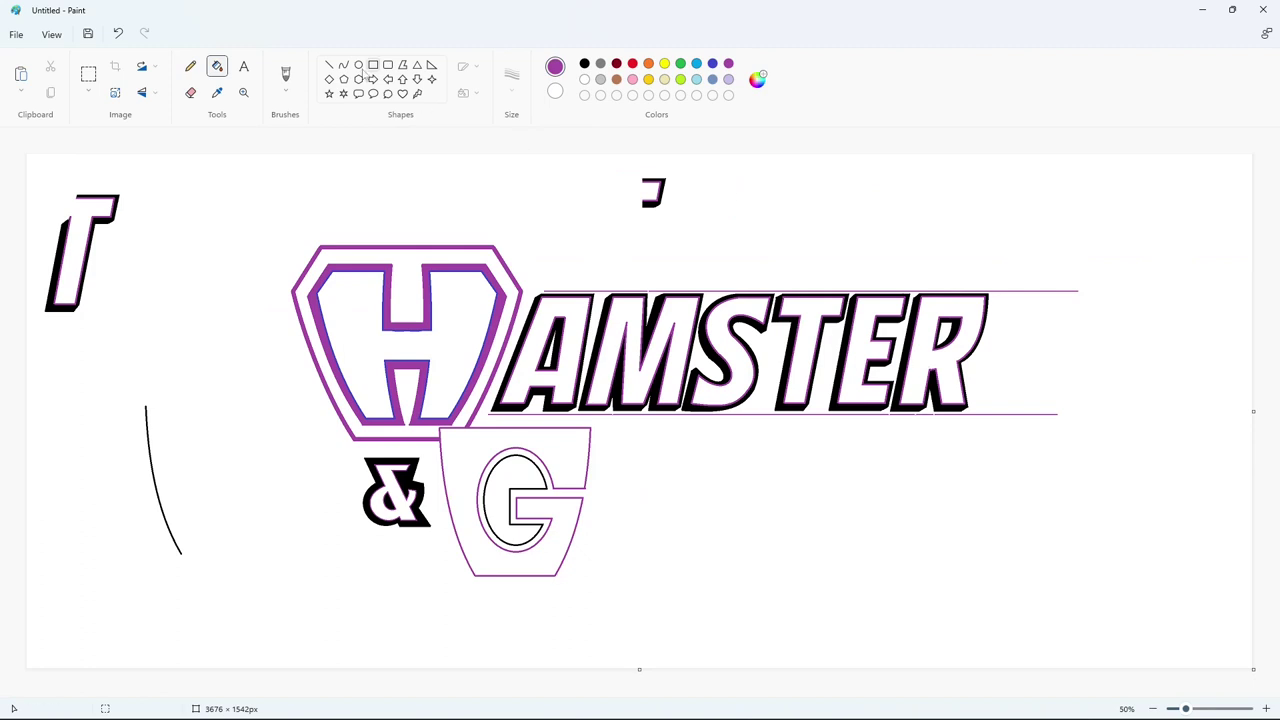
left_click(343, 65)
left_click(511, 80)
left_click(510, 208)
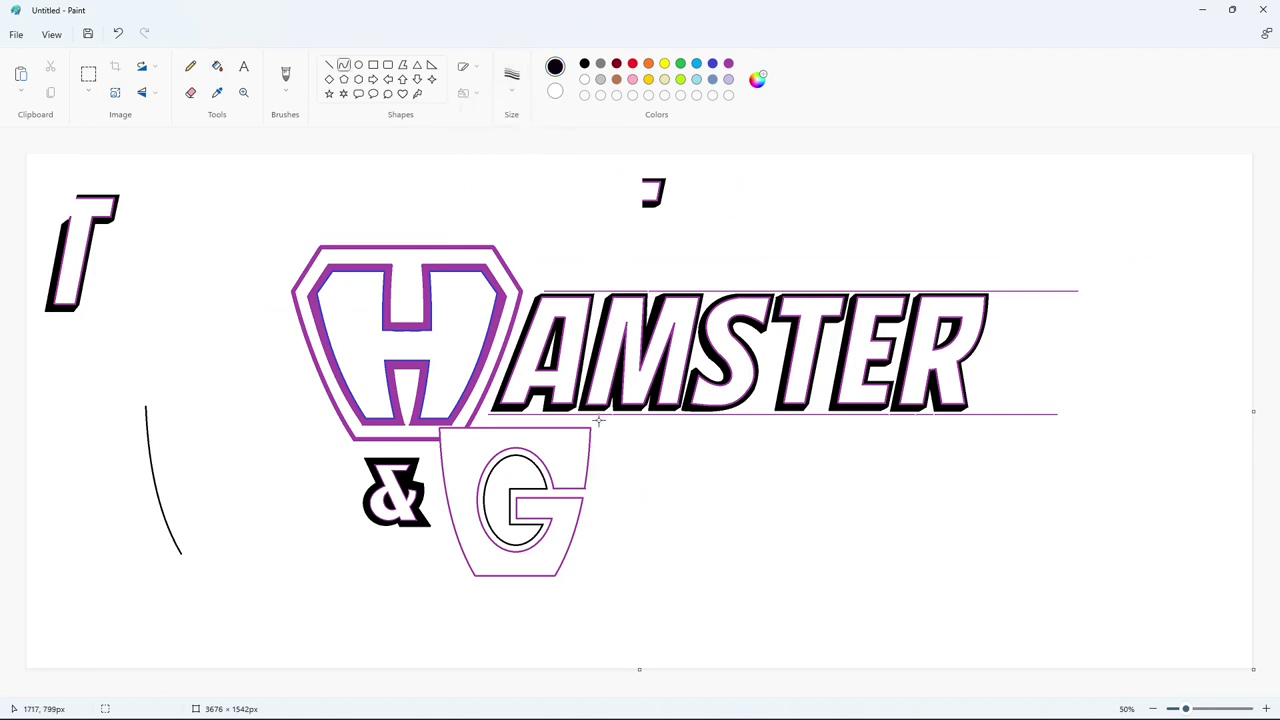
left_click_drag(577, 420, 452, 420)
left_click(676, 465)
key("ctrl+z")
Draw a black horizontal line about 427 px long just above the G and a shorter one just below its base
left_click(329, 65)
left_click(511, 82)
left_click(530, 177)
left_click_drag(595, 420, 452, 420)
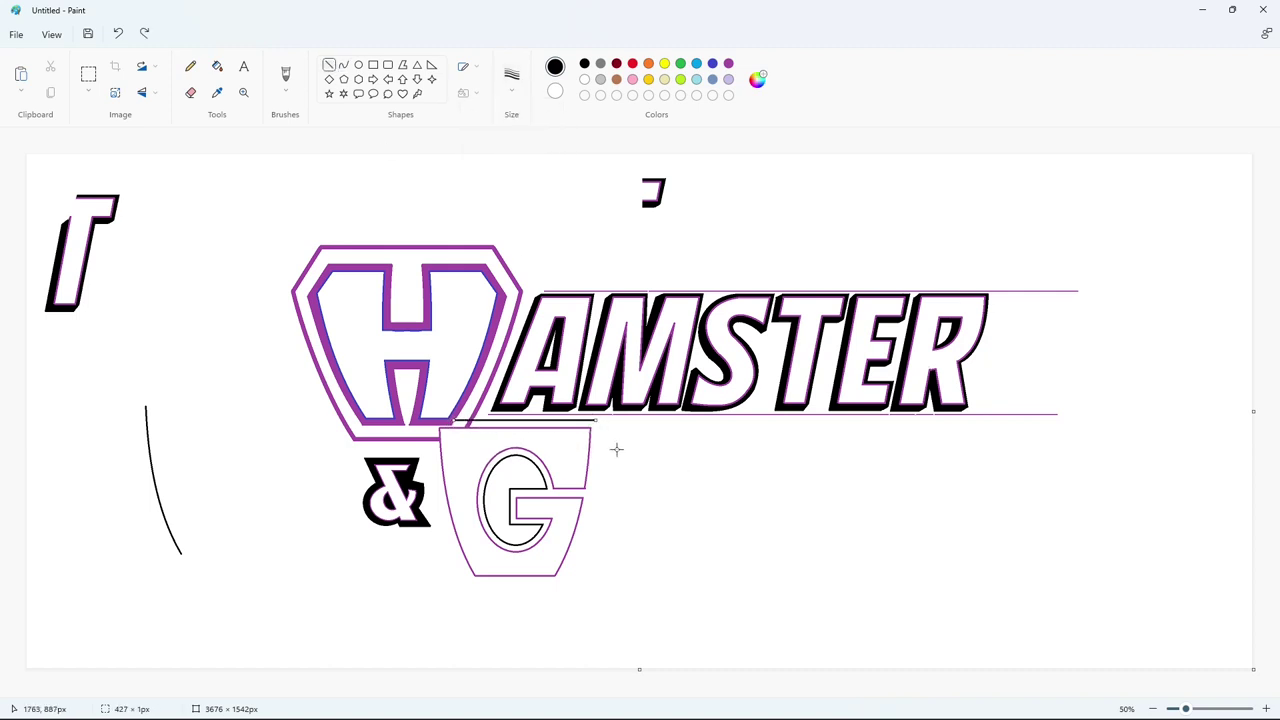
left_click_drag(467, 582, 561, 582)
Draw a black curve just outside the G's left edge, ending at the left end of the bottom line
left_click_drag(432, 440, 468, 583)
key("ctrl+z")
left_click(1266, 709)
scroll(900, 630, "down", 5)
left_click_drag(617, 692, 720, 669)
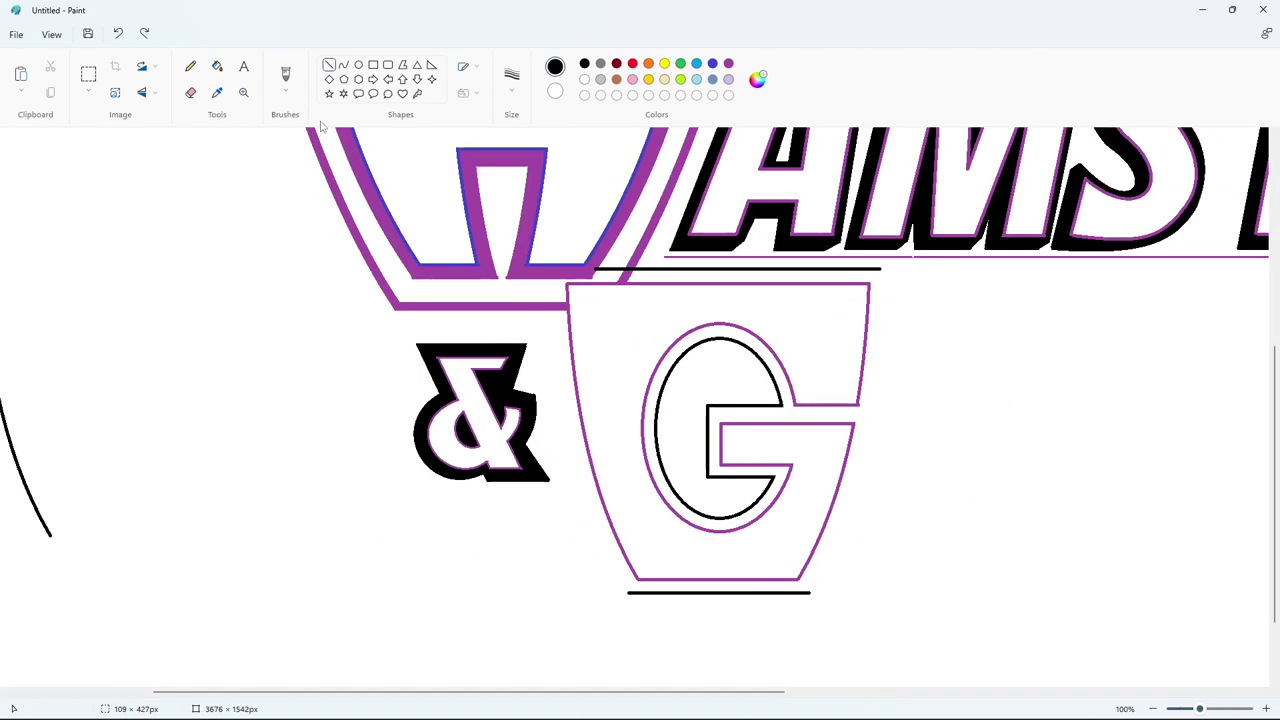
scroll(432, 440, "down", 2, "ctrl")
left_click_drag(432, 440, 470, 582)
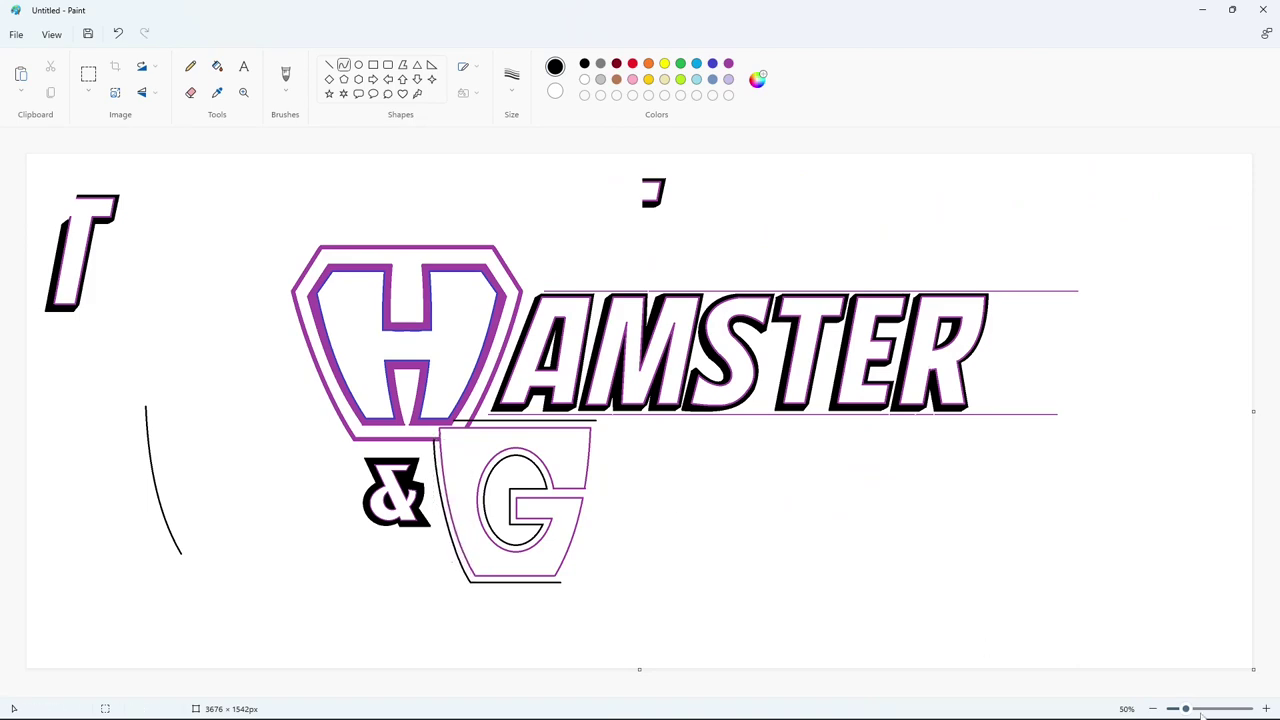
Draw a black curve just outside the G's right edge, joining the ends of the top and bottom lines
scroll(609, 529, "up", 2, "ctrl")
scroll(547, 270, "down", 4)
scroll(547, 270, "right", 4)
left_click_drag(547, 268, 534, 471)
left_click(534, 471)
left_click(1154, 708)
Extend the left border curve upward at the emblem's base with a black vertical line about 45 px long
left_click(217, 66)
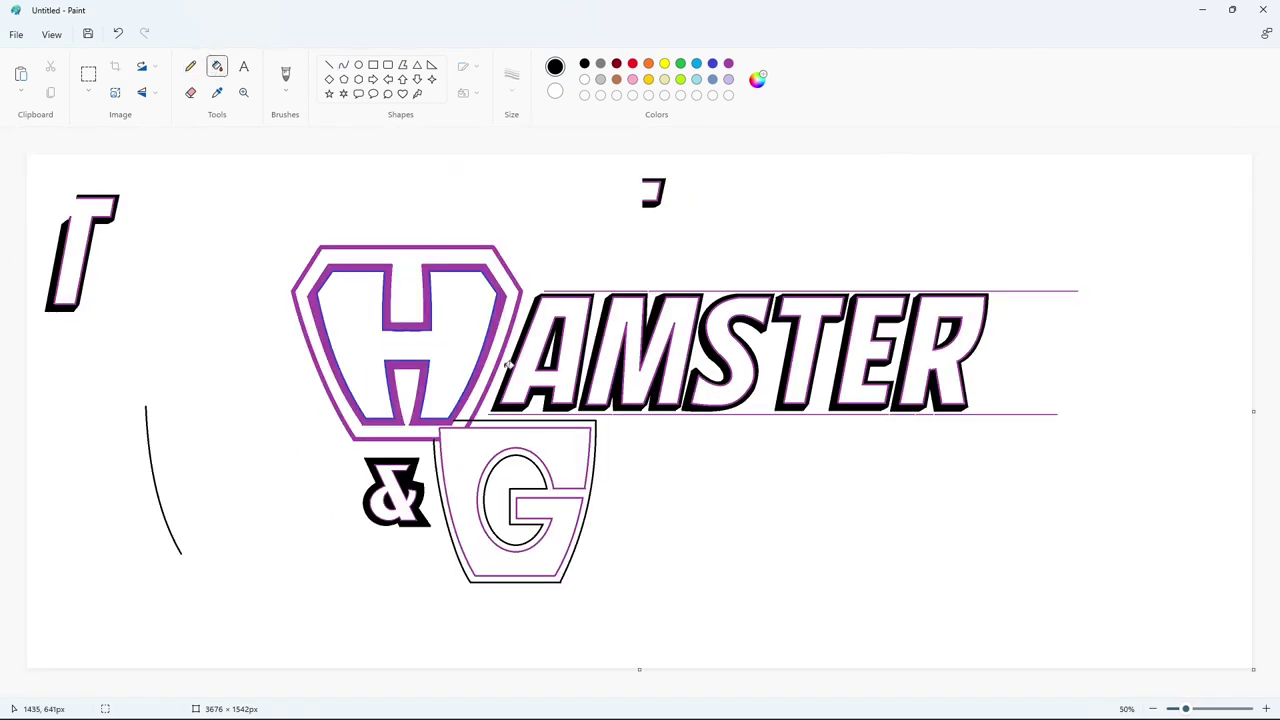
left_click(1266, 708)
left_click_drag(524, 692, 764, 692)
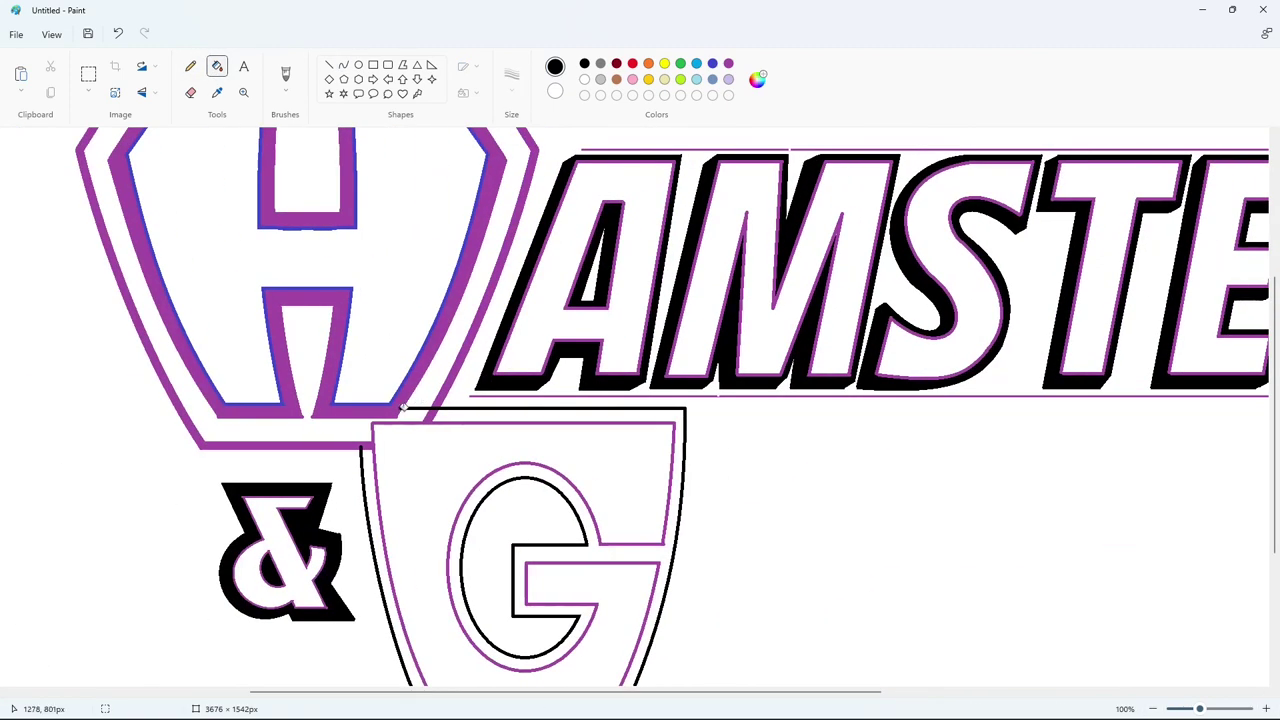
left_click(329, 64)
left_click_drag(359, 450, 358, 425)
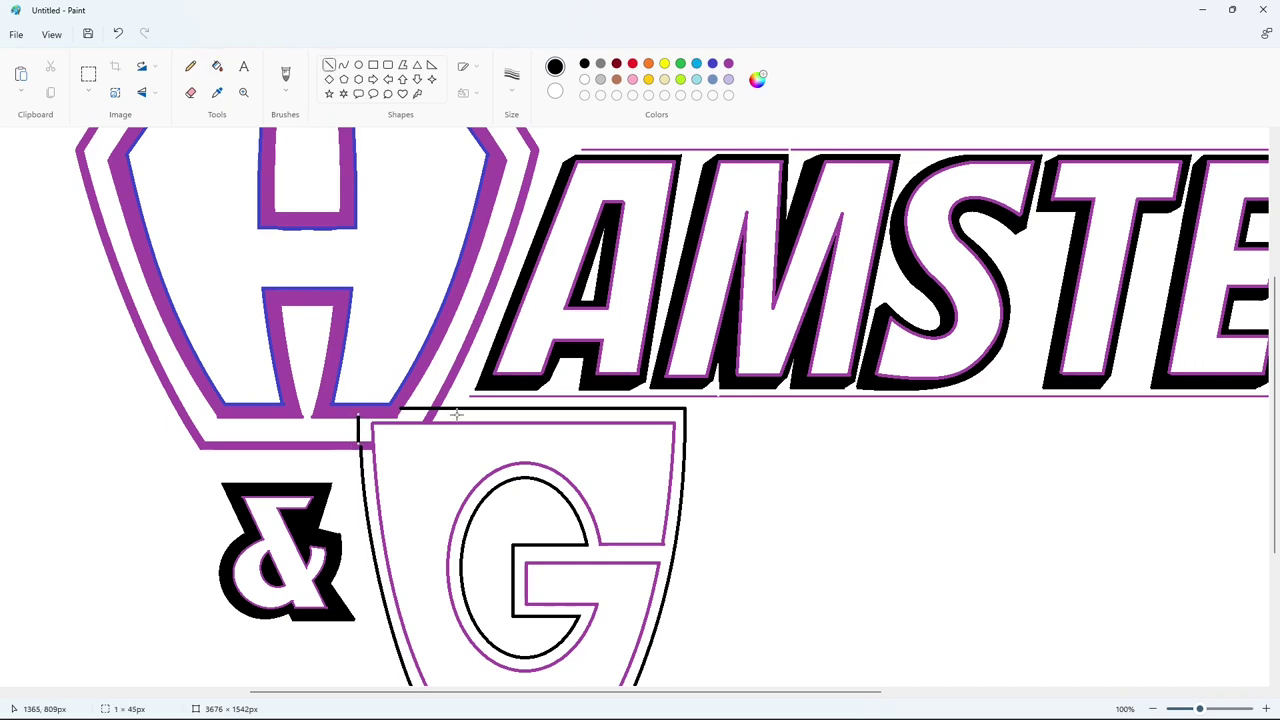
Fill the H's thick purple outline and the emblem's purple outer border with black, undoing the stray fill
left_click(217, 66)
left_click(391, 406)
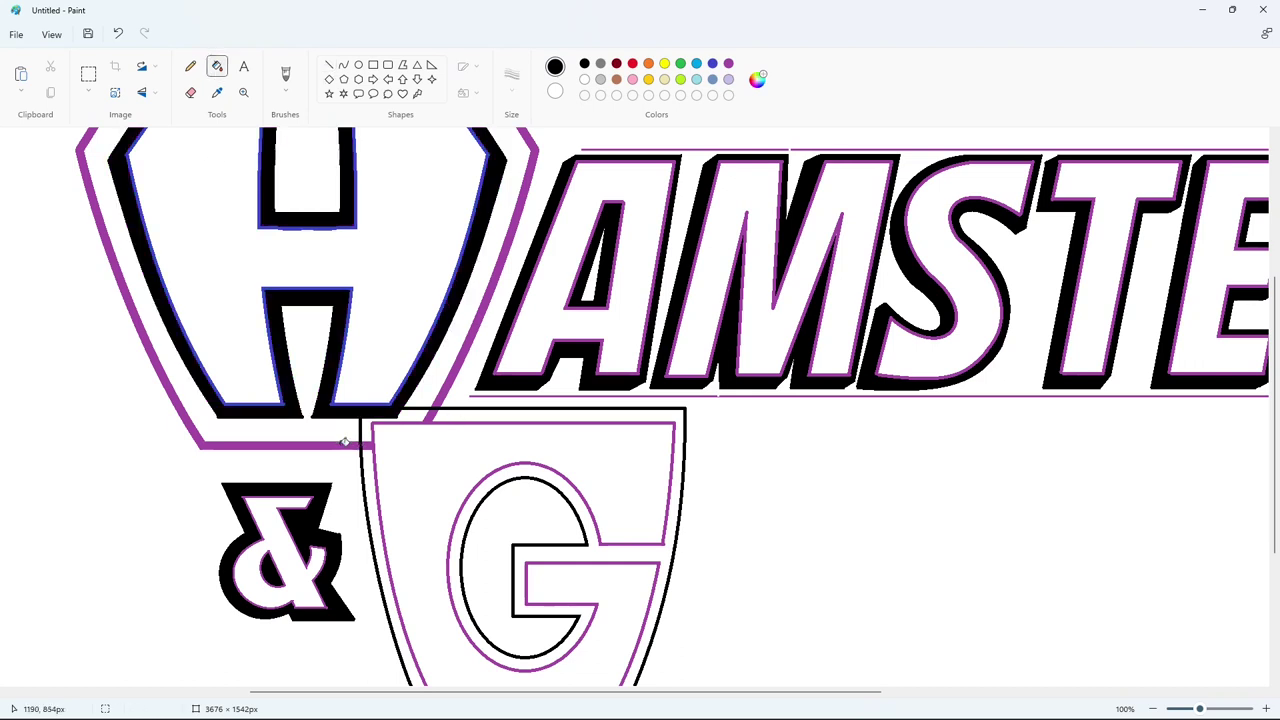
left_click(345, 443)
left_click(368, 445)
key("ctrl+z")
Cut the leftover purple border stub from the G's left outline with a white line and fill the stub black
left_click(329, 65)
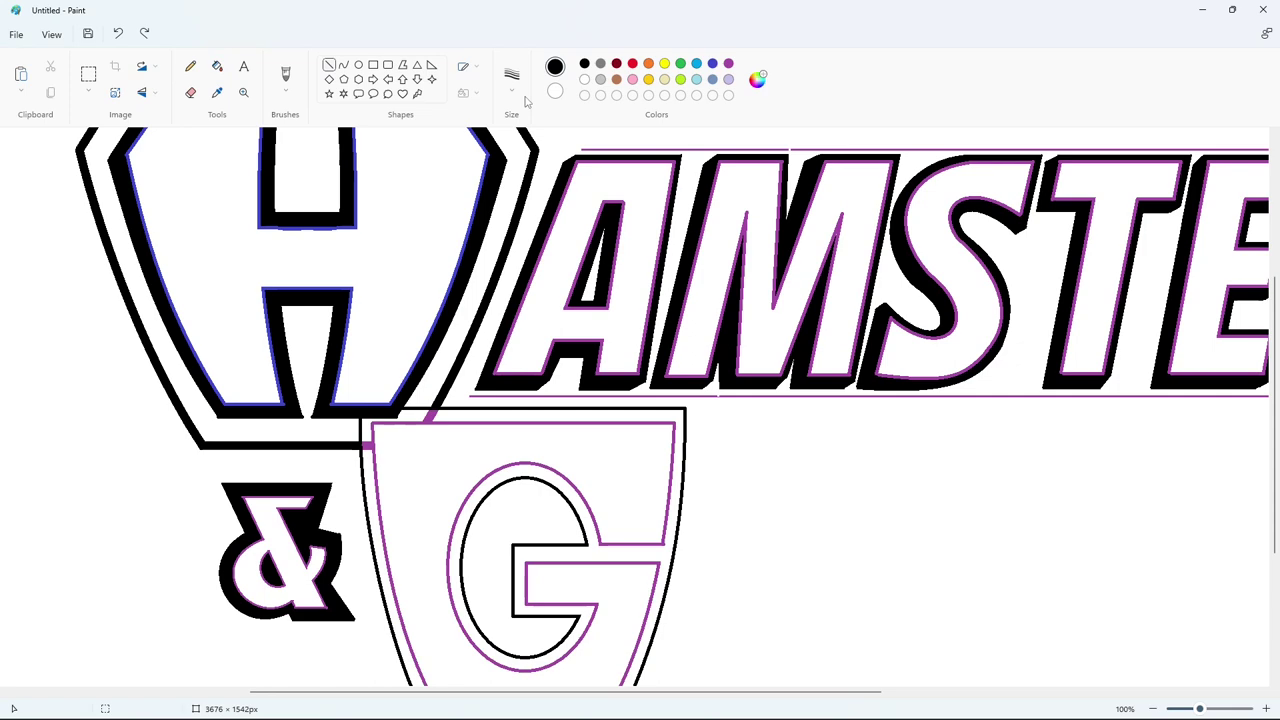
left_click(584, 80)
left_click_drag(369, 434, 370, 461)
left_click(217, 66)
left_click(584, 64)
left_click(365, 445)
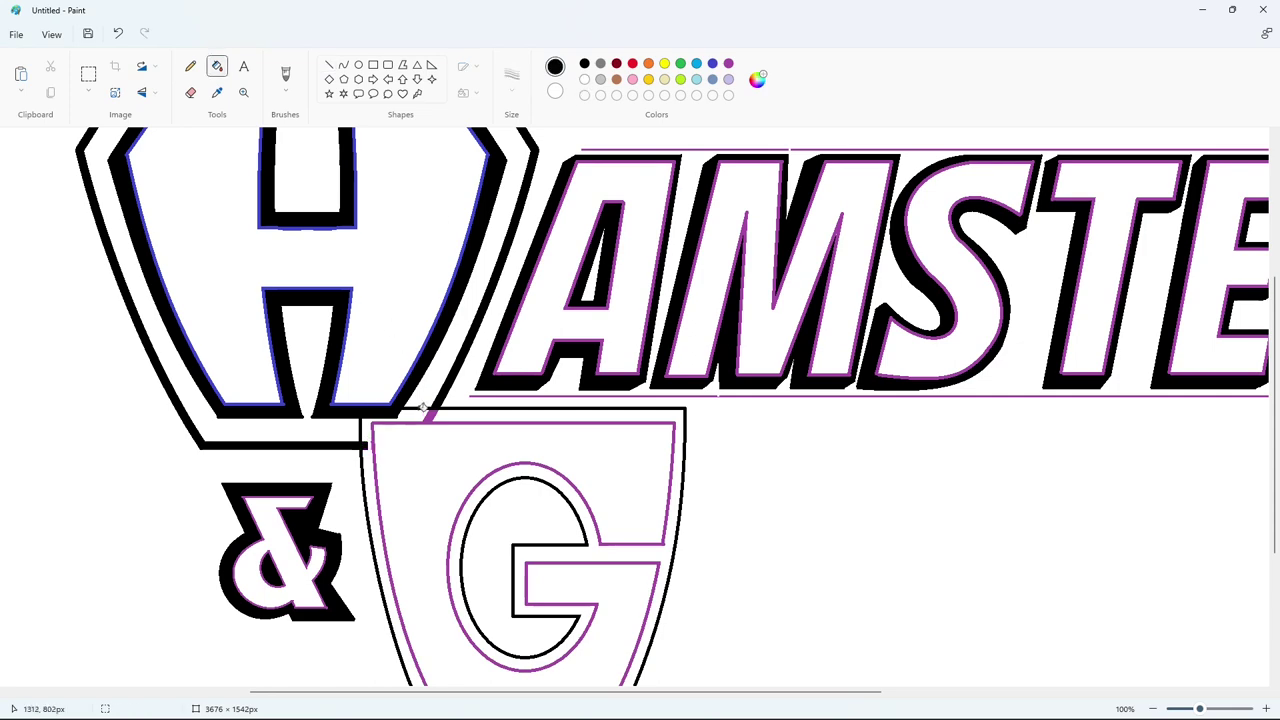
Fill the band between the G's purple outline and its black border lines with black
left_click(423, 410)
scroll(777, 574, "down", 3)
scroll(777, 574, "up", 3)
Separate the leftover purple fragment from the G's top outline with a black line and fill it black
left_click(329, 64)
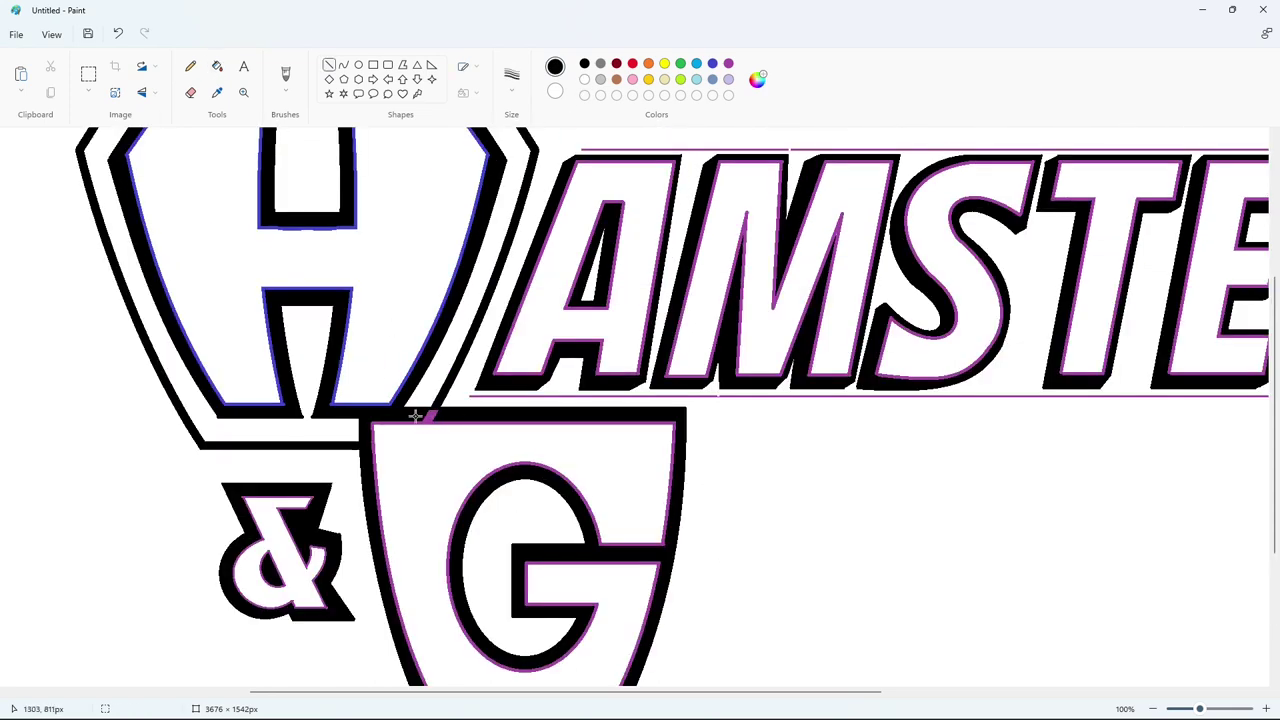
left_click_drag(415, 415, 452, 418)
left_click(217, 66)
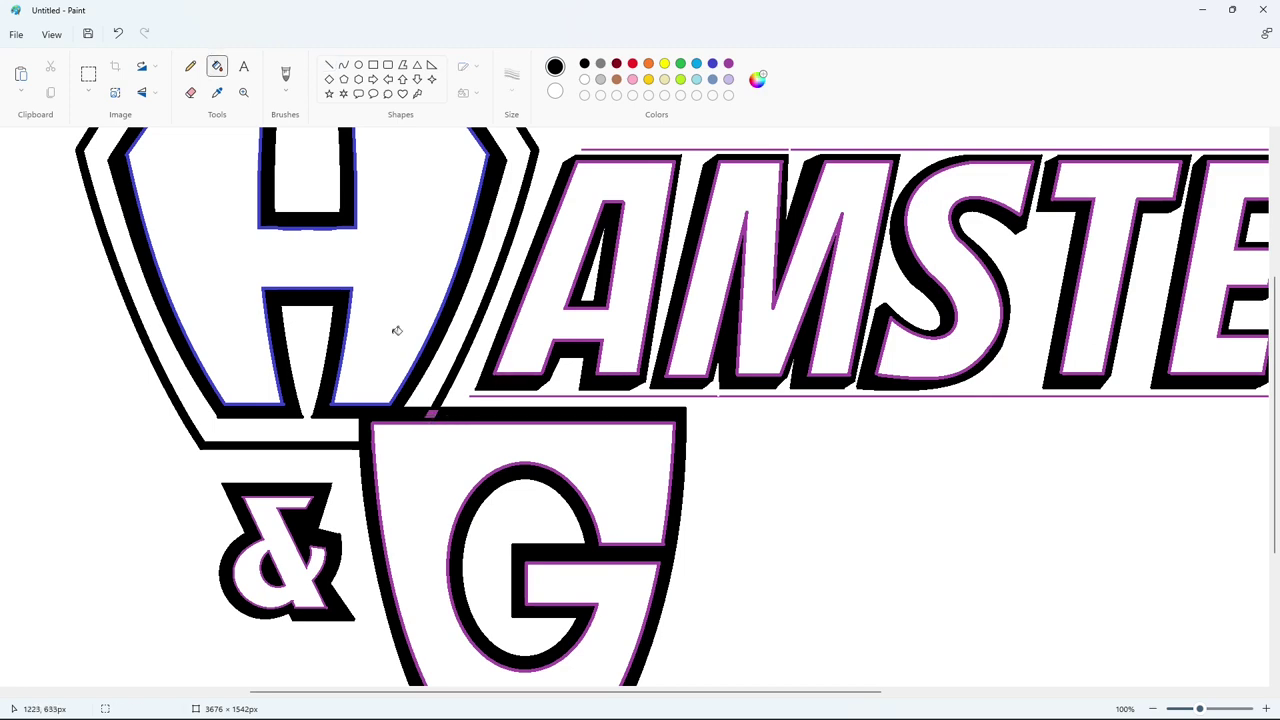
left_click(431, 413)
scroll(871, 546, "down", 3)
scroll(1086, 631, "up", 3)
scroll(1065, 557, "down", 1)
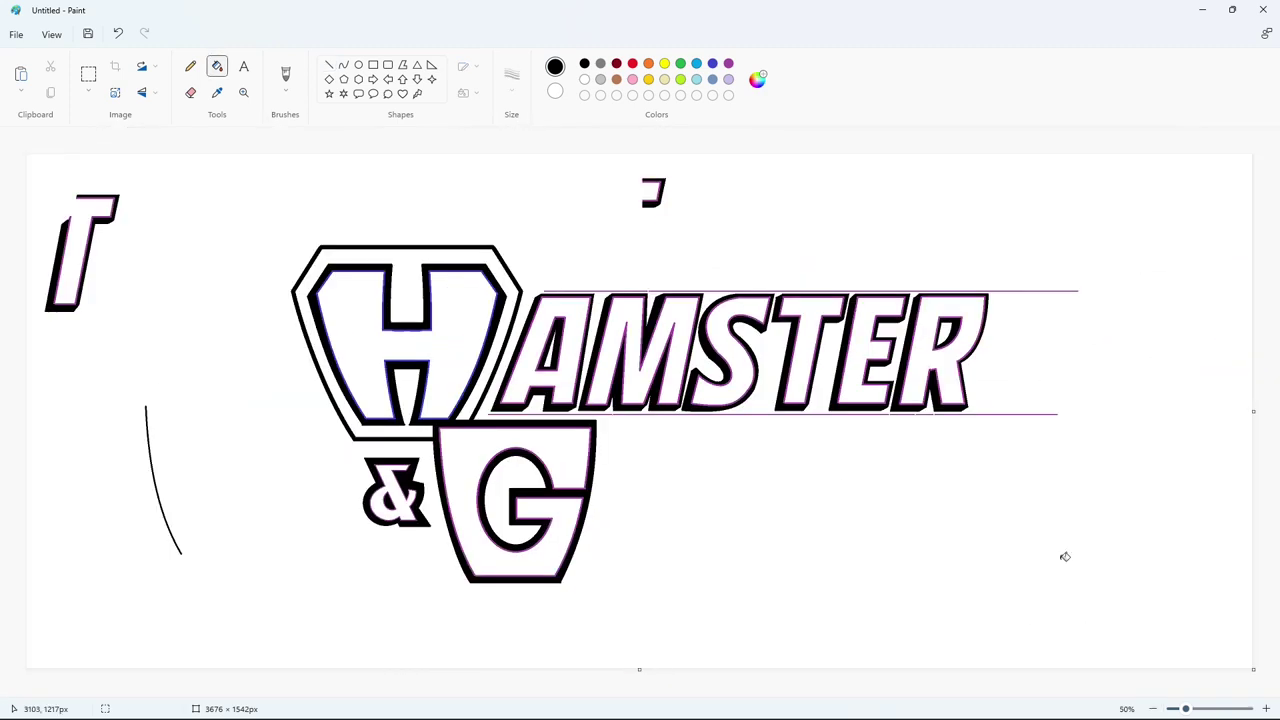
Copy the area around the R of AMSTER and place the copy in the canvas's upper right corner
left_click(88, 75)
left_click_drag(1031, 249, 875, 497)
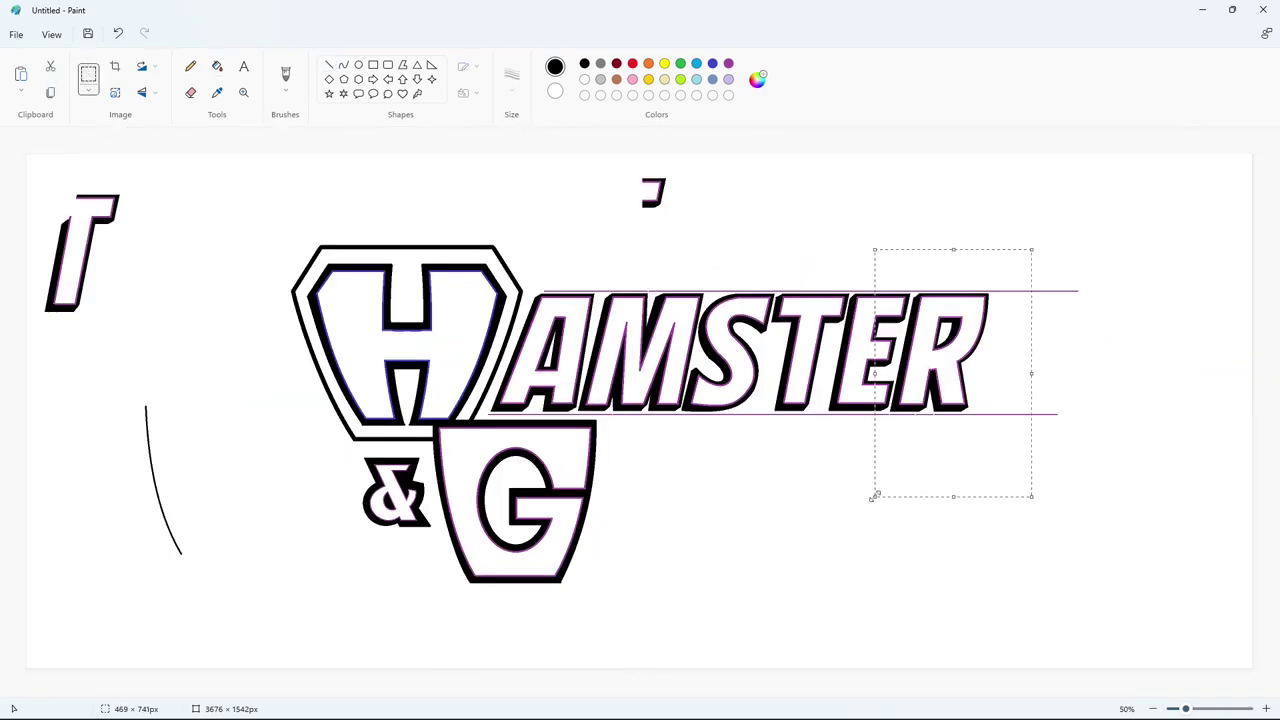
key("ctrl+c")
key("ctrl+v")
left_click_drag(100, 238, 1156, 218)
left_click(1169, 537)
scroll(882, 600, "up", 1, "ctrl")
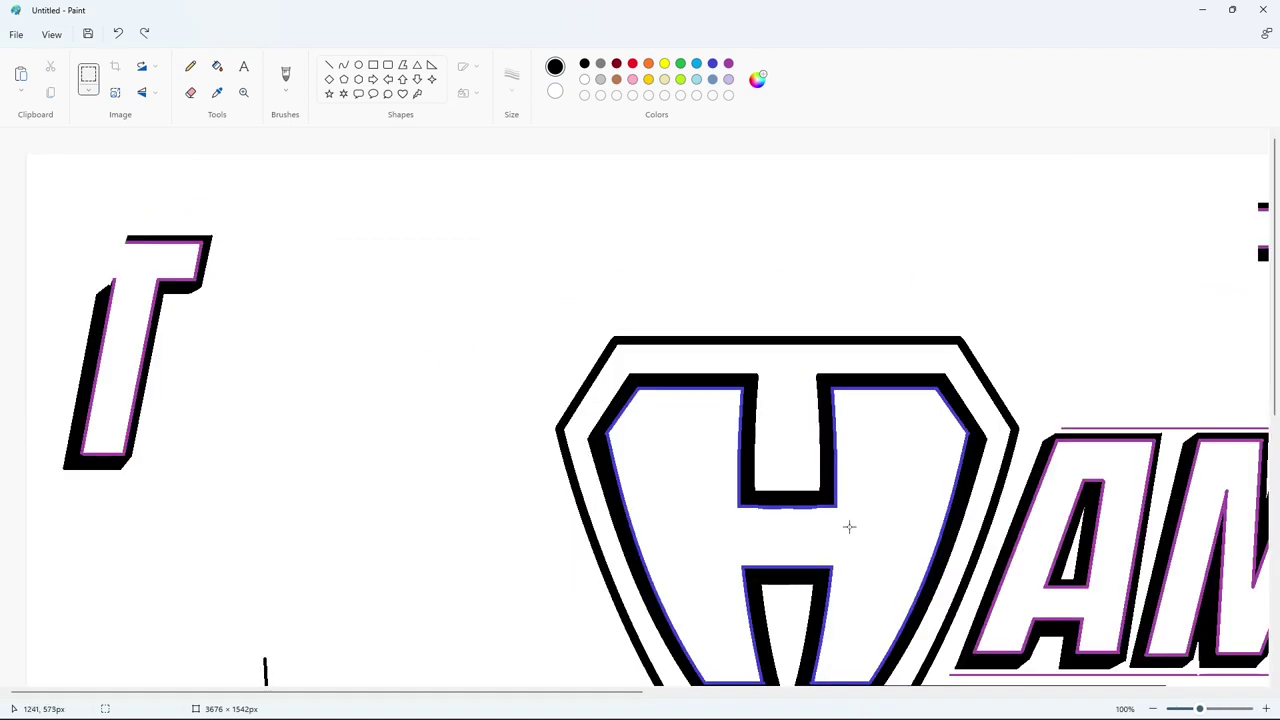
scroll(849, 526, "down", 1, "ctrl")
key("ctrl+y")
Copy the area around the E of AMSTER and place the copy below the spare R
left_click_drag(821, 262, 914, 463)
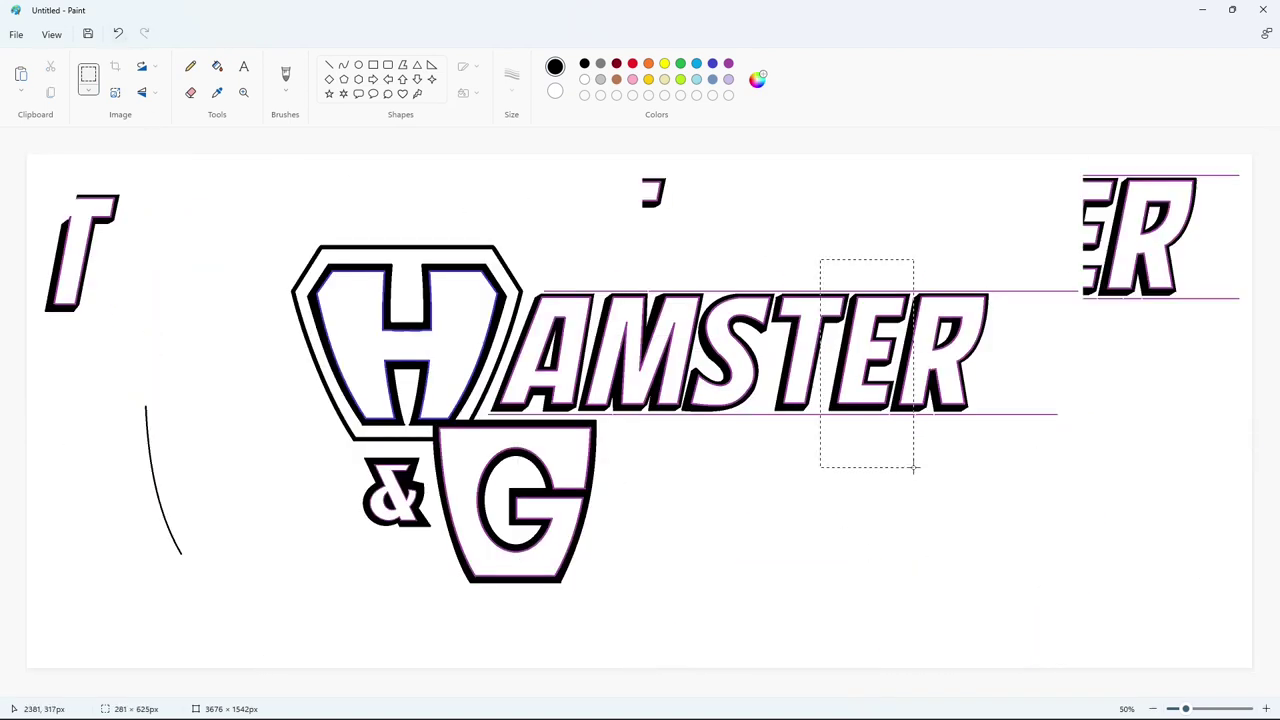
key("ctrl+c")
key("ctrl+v")
left_click_drag(80, 250, 1177, 445)
left_click(938, 365)
Copy the area around the second-row-free T of AMSTER and place the copy below the spare E
left_click_drag(733, 258, 866, 455)
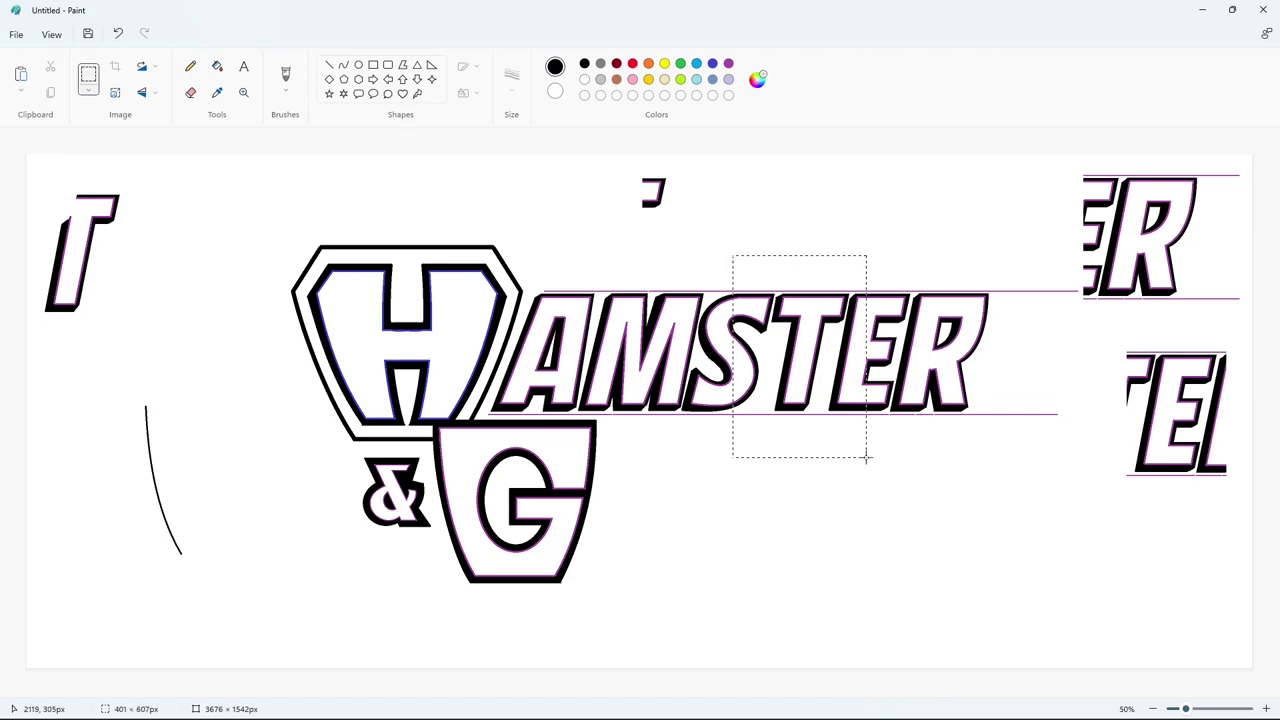
key("ctrl+c")
key("ctrl+v")
left_click_drag(95, 257, 1155, 610)
left_click(1232, 675)
Clear the guide lines and neighbouring letter fragments around the spare R with white fill
scroll(1232, 675, "up", 1, "ctrl")
left_click_drag(615, 692, 1230, 693)
left_click(217, 66)
left_click(584, 79)
left_click(1122, 197)
left_click(968, 219)
left_click(936, 304)
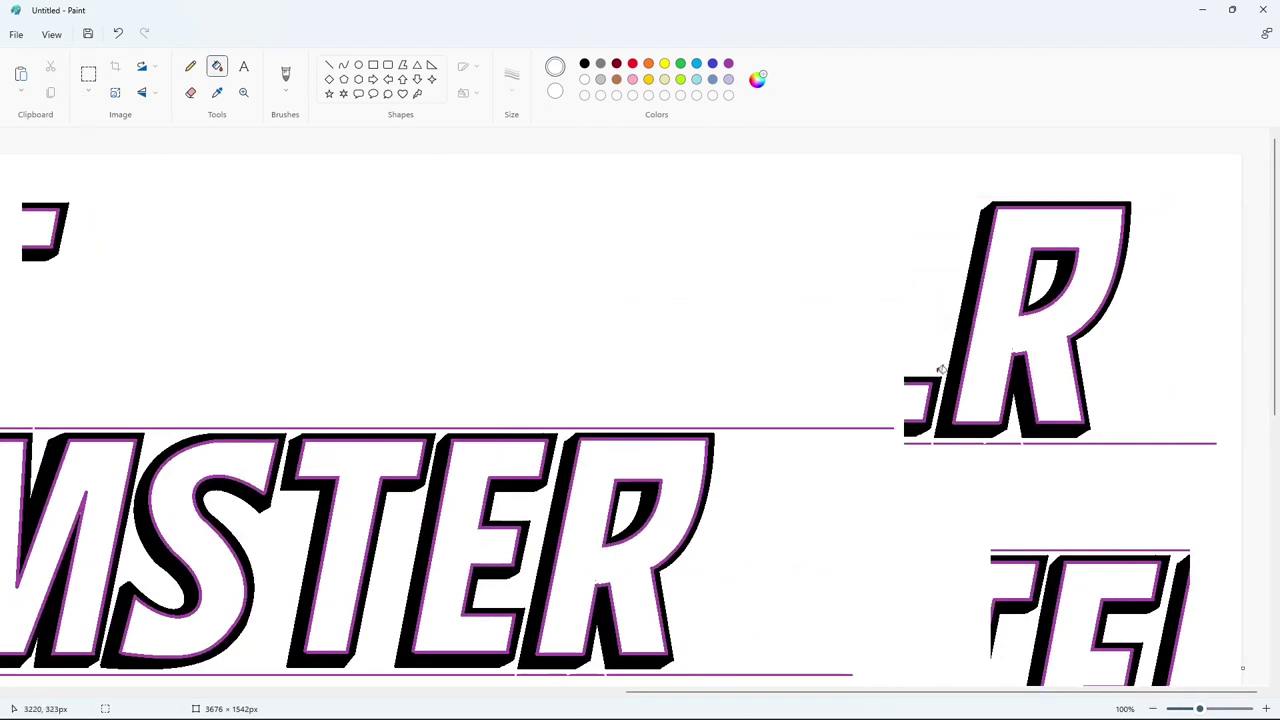
left_click(937, 379)
left_click(930, 397)
left_click(930, 443)
left_click(944, 443)
left_click(1053, 443)
Clear the guide lines and neighbouring letter fragments around the spare E with white fill
scroll(1100, 440, "down", 3)
left_click(1018, 318)
left_click(1053, 268)
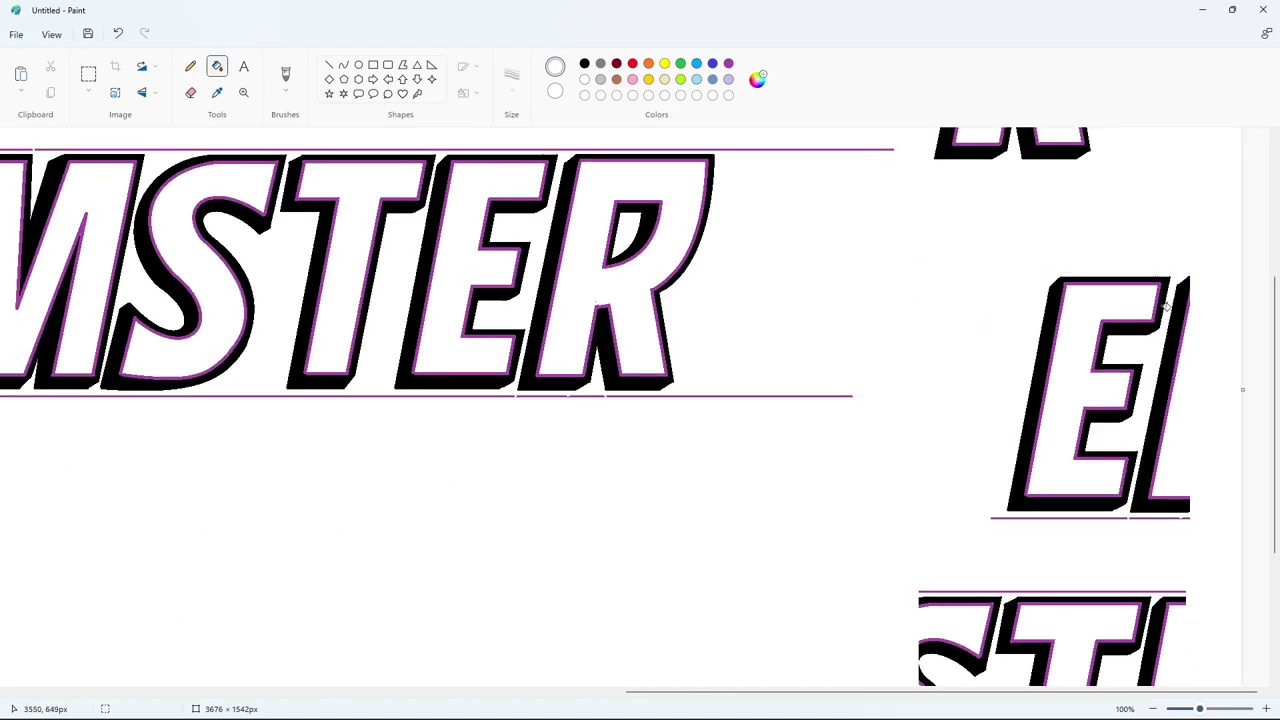
left_click(1188, 326)
left_click(1126, 516)
left_click(1148, 513)
Clear the guide lines and the neighbouring S and E fragments around the spare T with white fill
scroll(1142, 512, "down", 3)
left_click(980, 410)
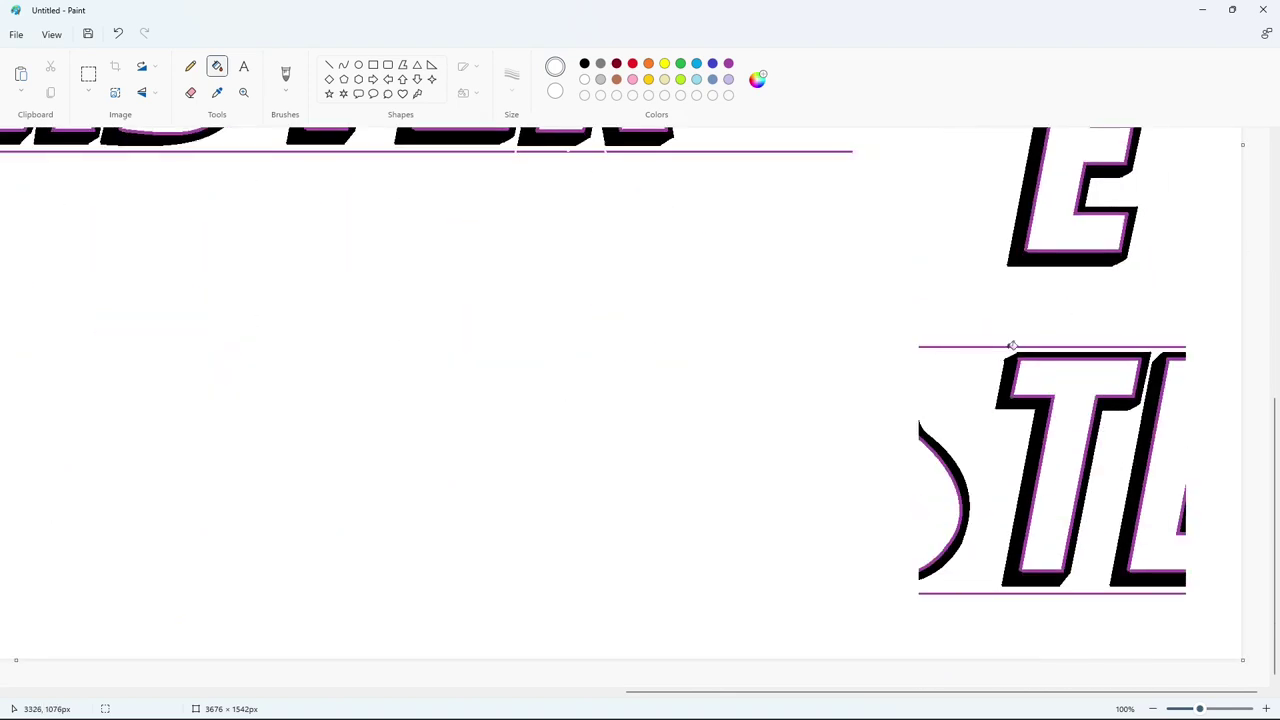
left_click(1012, 346)
left_click(940, 455)
left_click(935, 500)
left_click(1036, 598)
left_click(1120, 560)
left_click(1180, 520)
left_click(1183, 530)
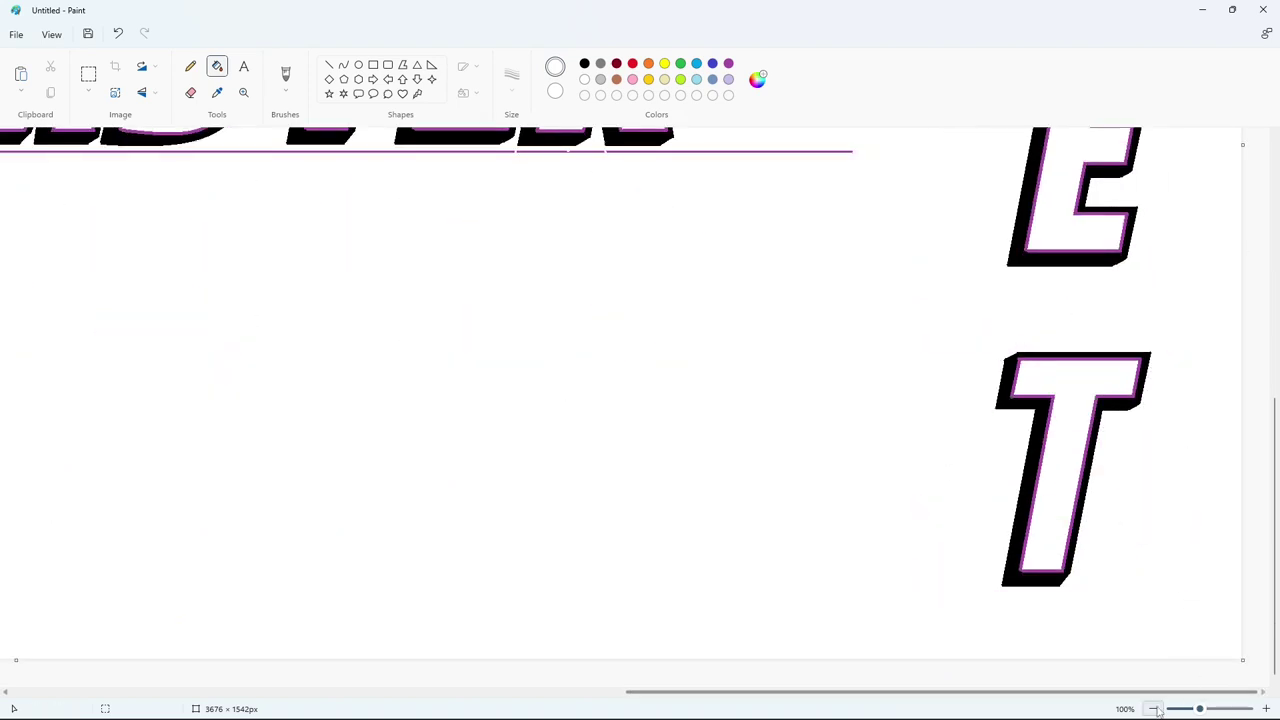
Place a copy of the spare R immediately to the right of the large G
left_click(1153, 709)
left_click(88, 74)
mouse_move(1088, 156)
left_mouse_down()
mouse_move(1126, 268)
mouse_move(1234, 334)
left_mouse_up()
left_click_drag(1148, 208, 646, 477)
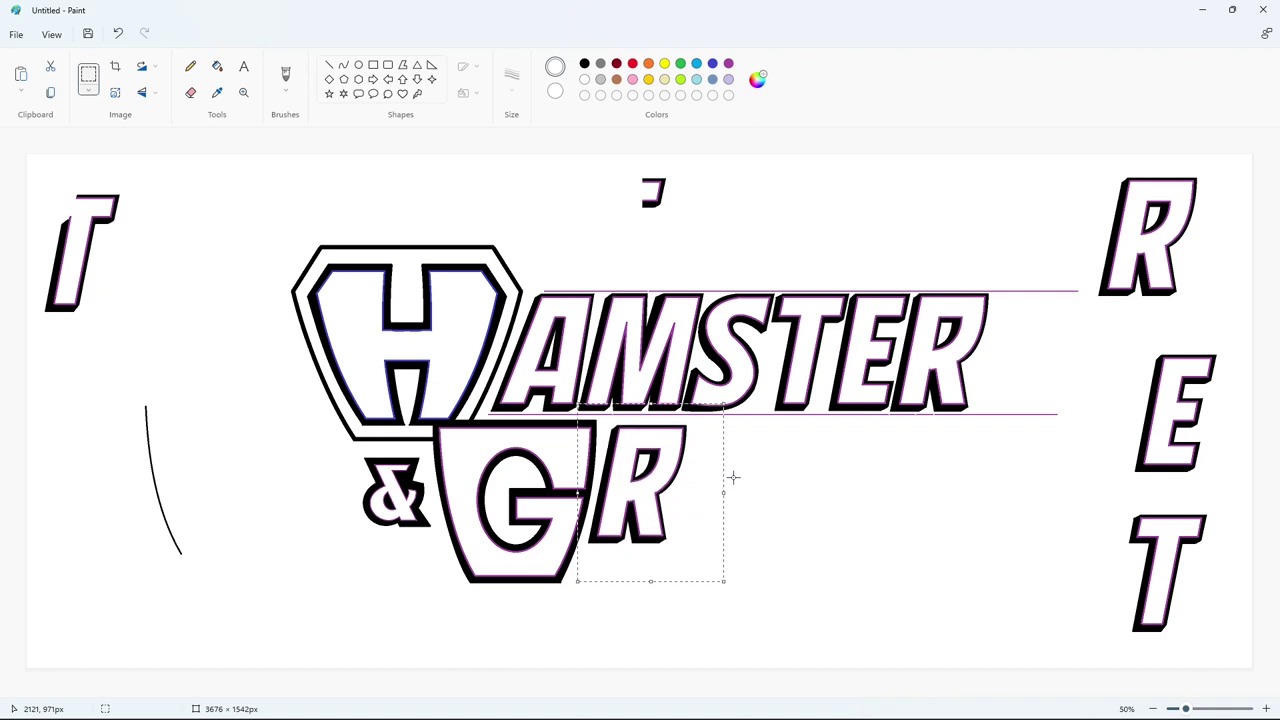
Place a copy of the spare E immediately to the right of the R beside the large G
left_click_drag(1108, 314, 1257, 499)
key("ctrl+c")
key("ctrl+v")
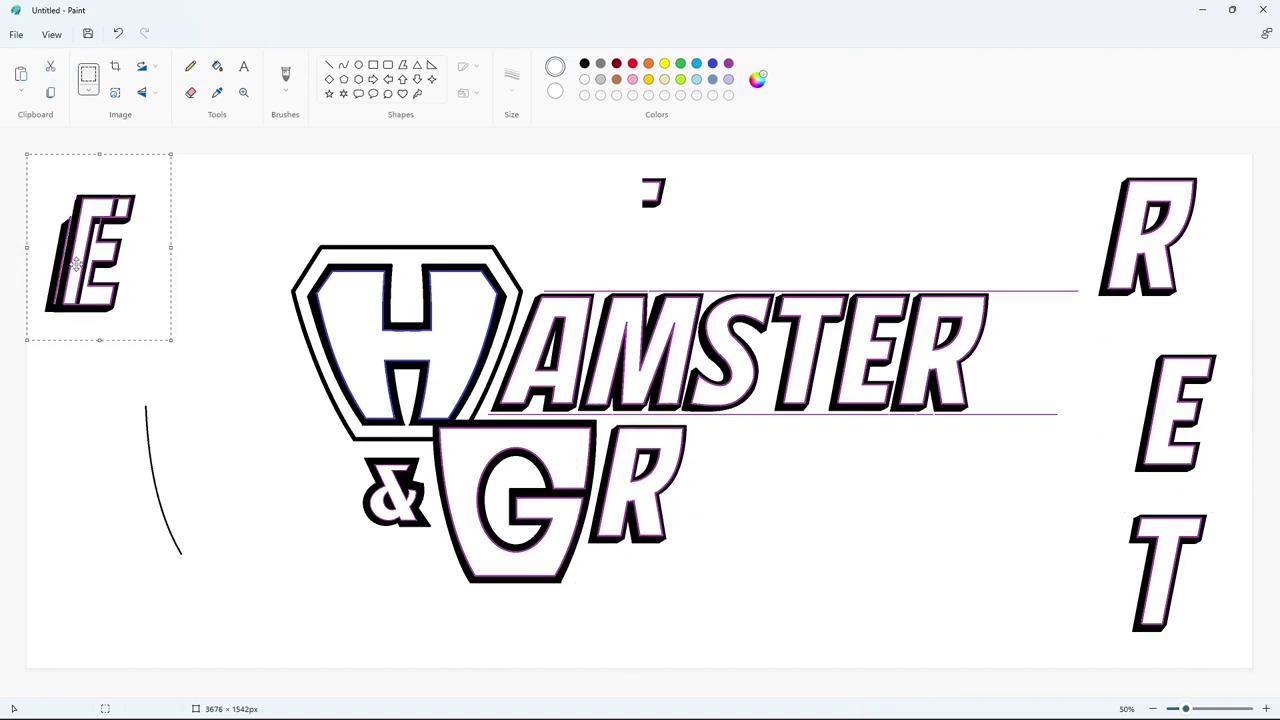
left_click_drag(91, 253, 704, 489)
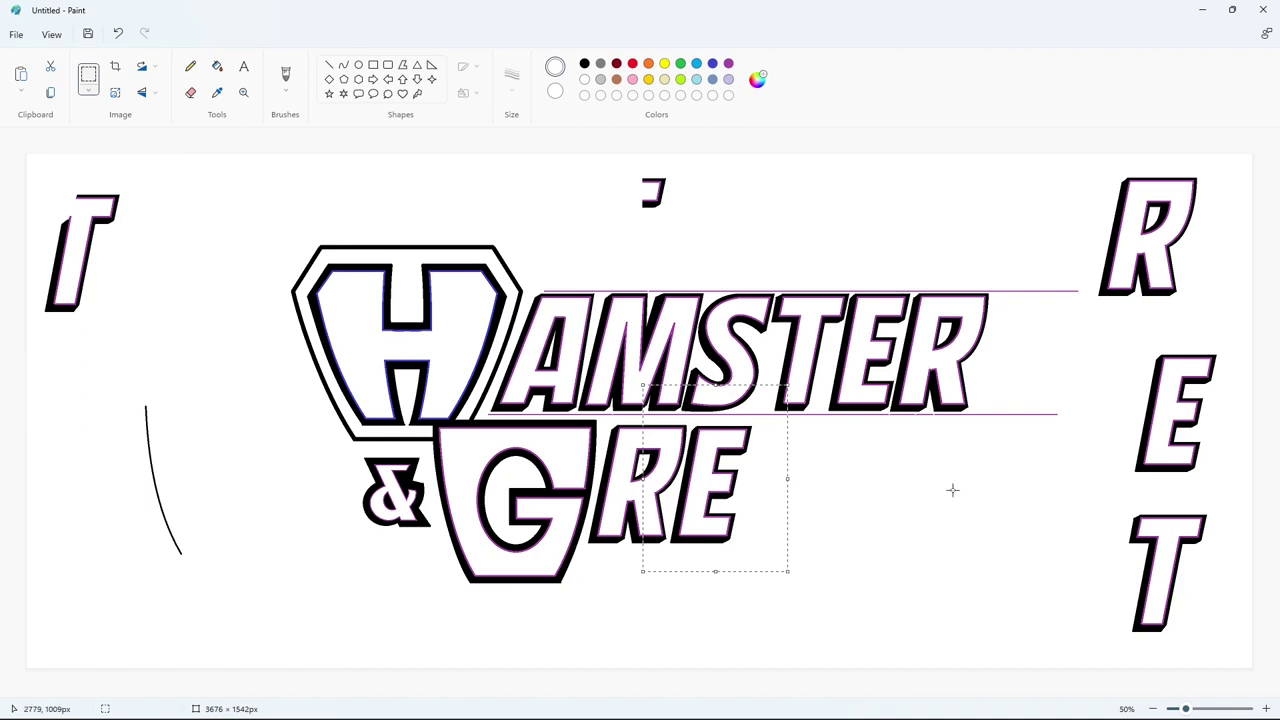
Place a copy of the spare T after the E in the lower word to form GRET
left_click_drag(1100, 494, 1252, 663)
key("ctrl+c")
key("ctrl+v")
left_click_drag(98, 251, 792, 504)
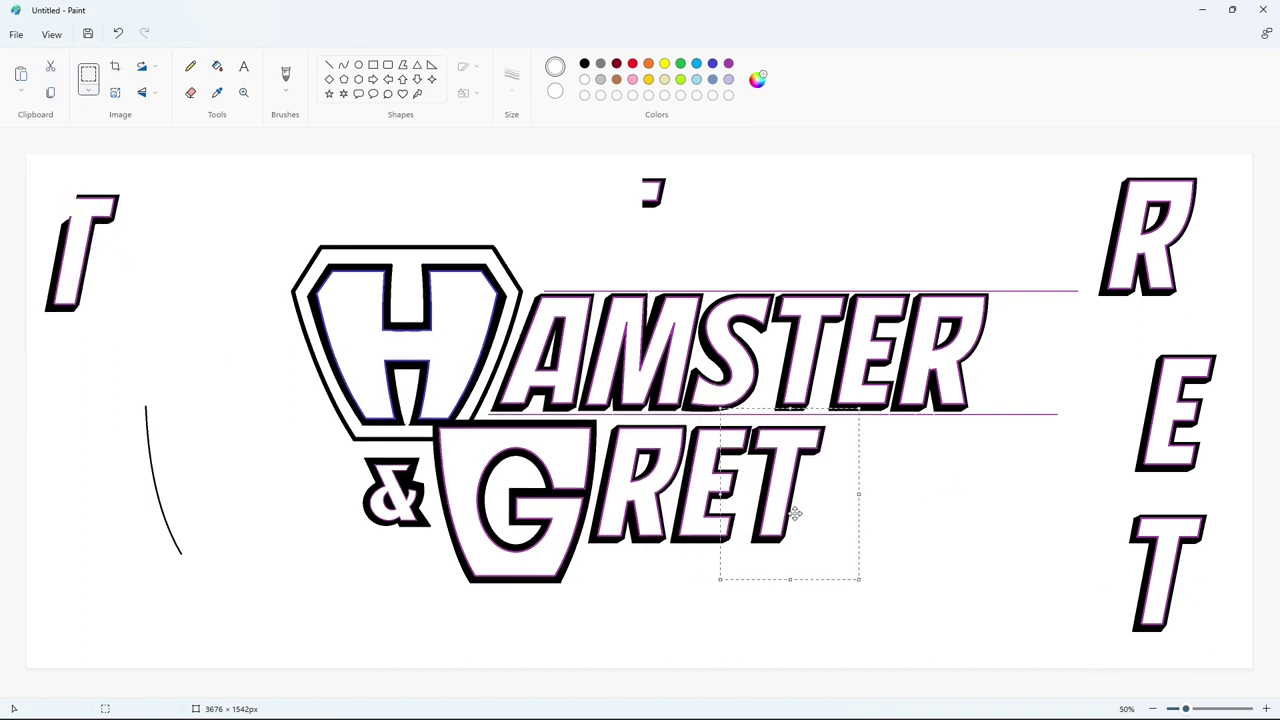
Place a copy of the spare E after the T in the lower word to form GRETE
left_click_drag(1111, 329, 1249, 486)
key("ctrl+c")
key("ctrl+v")
left_click_drag(157, 249, 868, 494)
left_click(983, 517)
Place a second copy of the E at the end of the lower word to form GRETEE
key("ctrl+v")
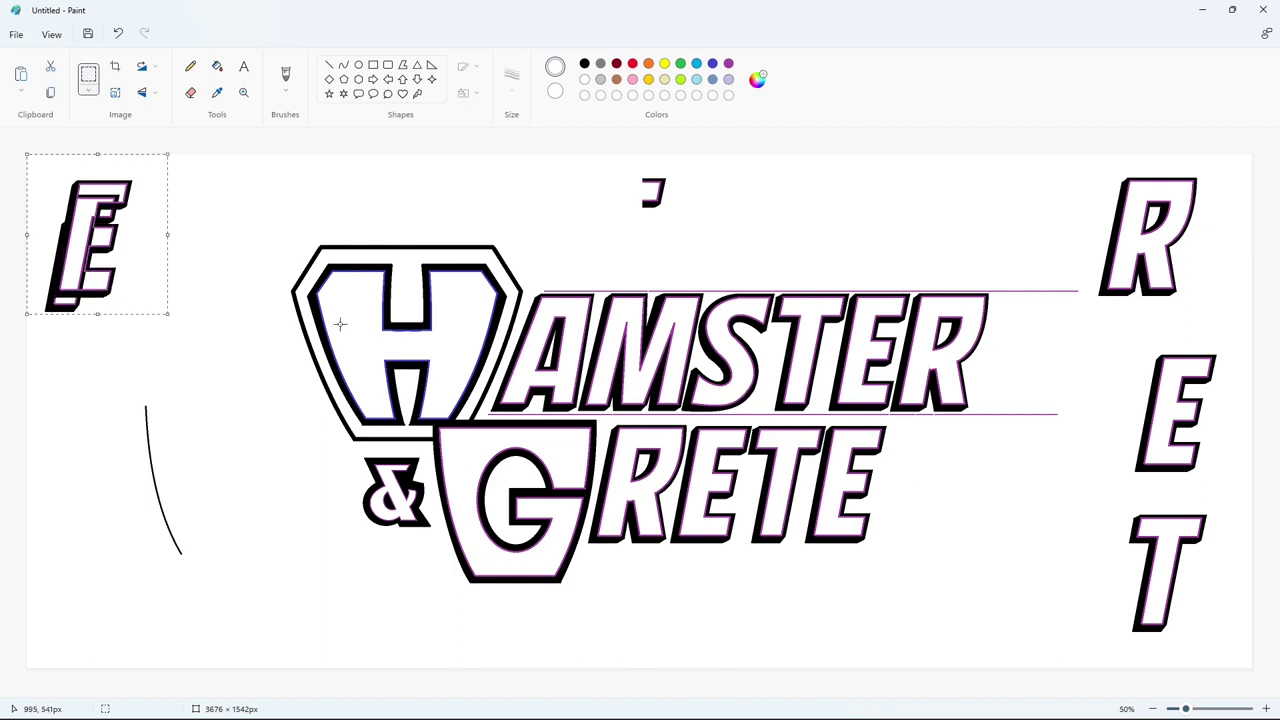
left_click_drag(100, 240, 909, 478)
left_click(855, 621)
Cover the spare R, E and T with white and place a copy of the RETEE lettering in the canvas's upper right corner
left_click(88, 74)
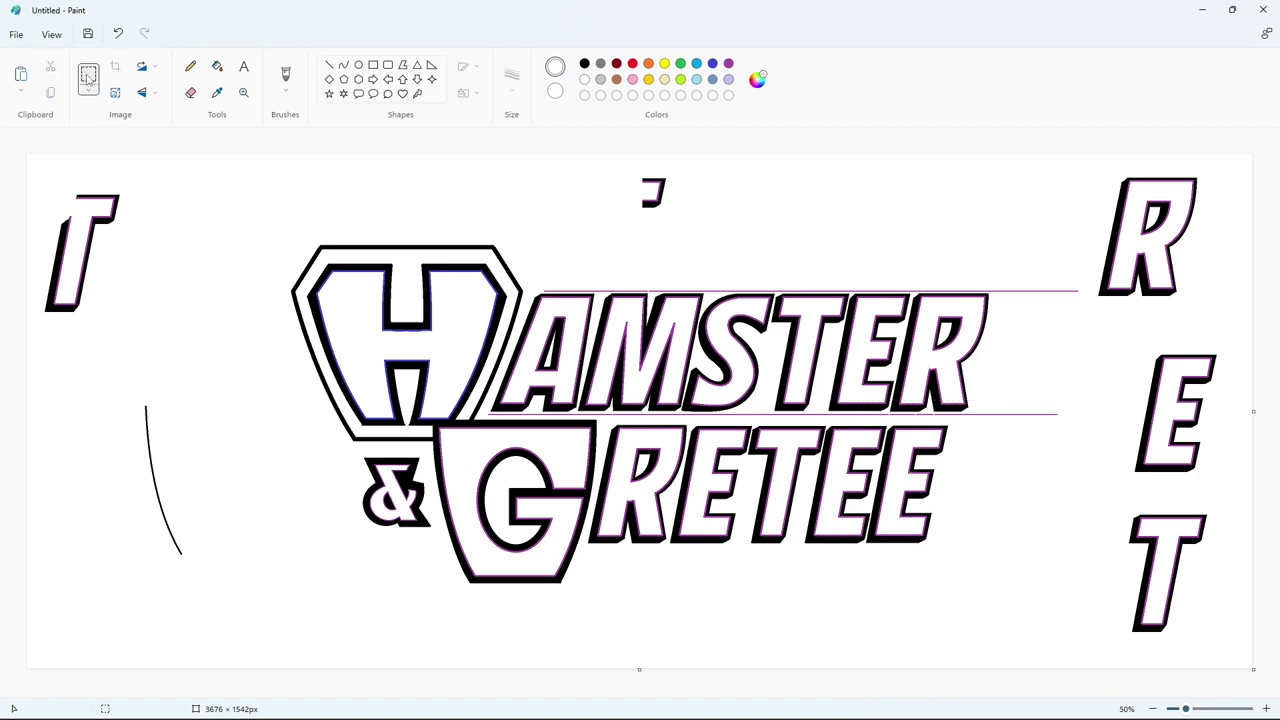
mouse_move(958, 423)
left_mouse_down()
mouse_move(700, 574)
mouse_move(581, 586)
left_mouse_up()
left_click(220, 70)
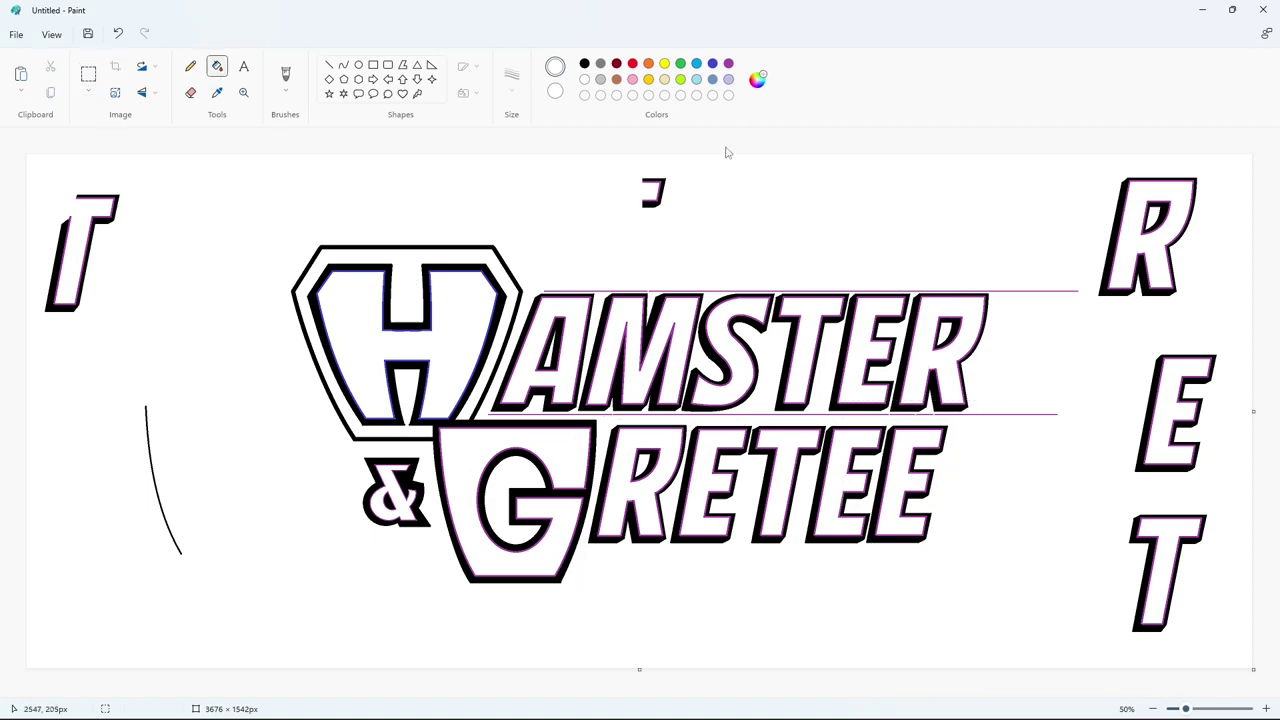
left_click(373, 66)
left_click(470, 94)
left_click(442, 152)
left_click_drag(1094, 159, 1226, 646)
key("ctrl+v")
left_click_drag(255, 205, 1100, 207)
left_click(217, 66)
Copy the duplicated RETEE lettering and clear the original RETEE beside the large G with white fill
left_click(88, 75)
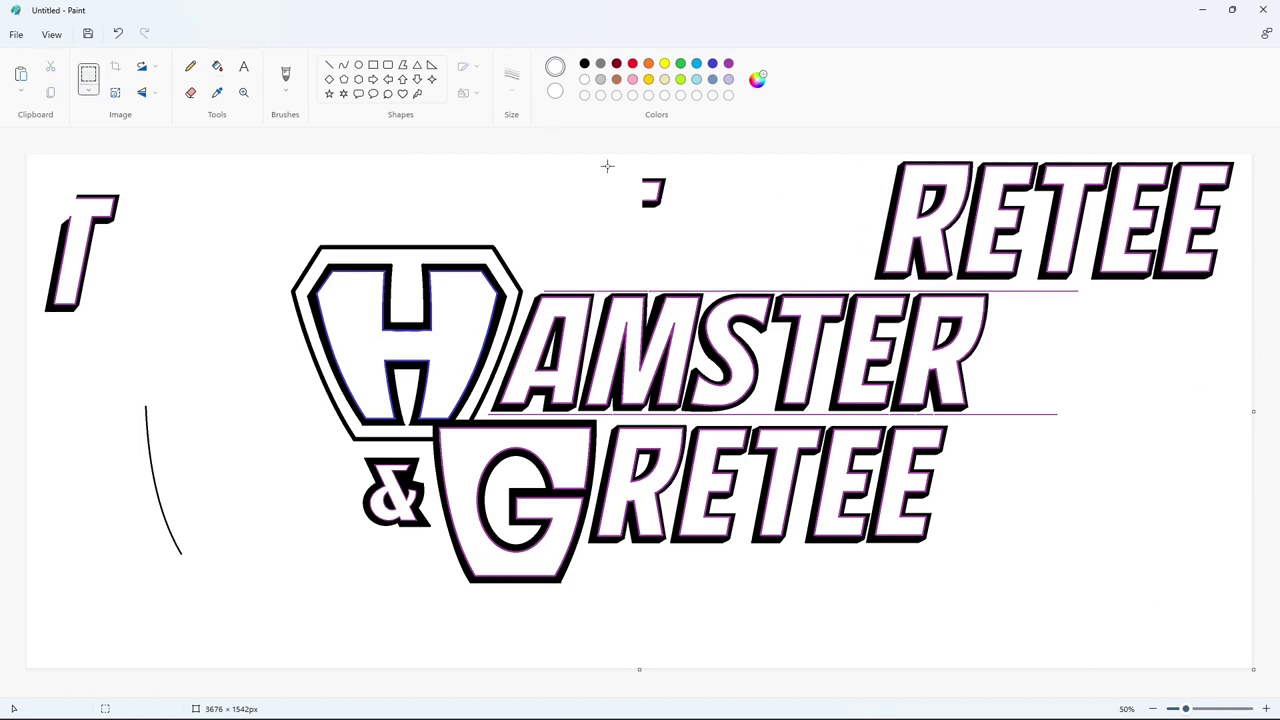
left_click_drag(872, 155, 1250, 288)
key("Escape")
left_click(217, 66)
left_click(611, 487)
left_click(611, 487)
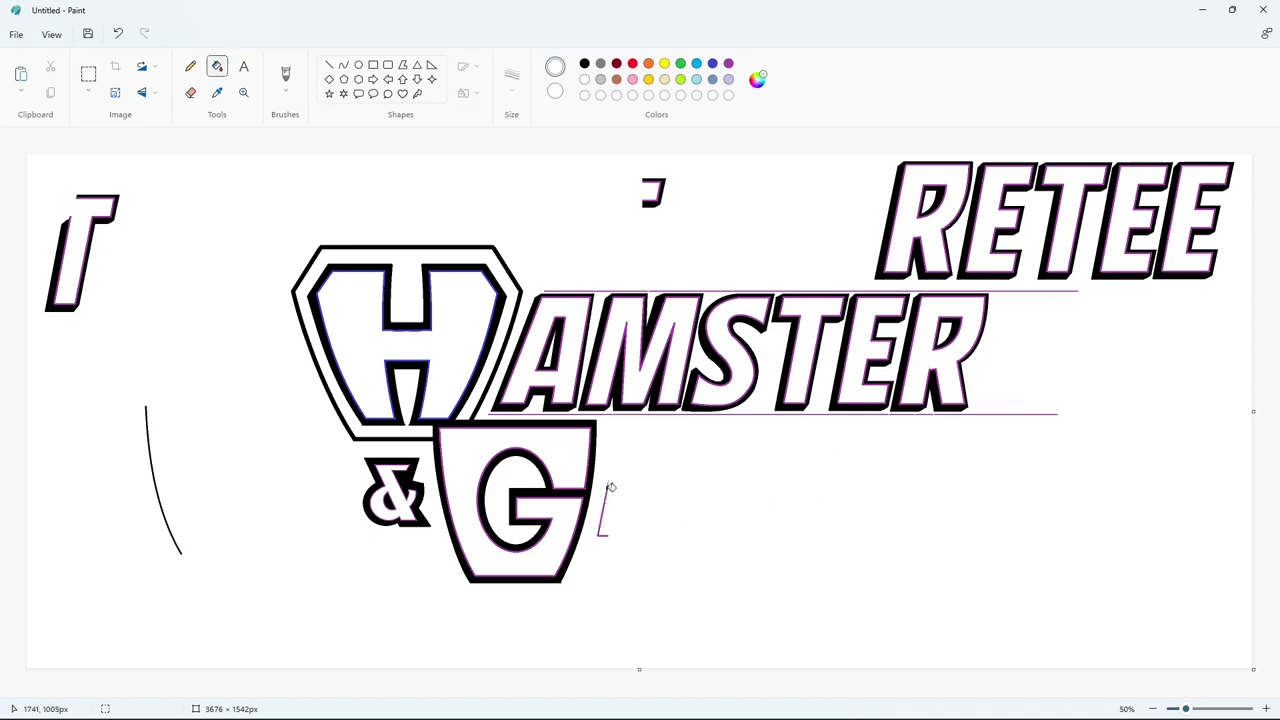
Place the copied RETEE lettering close against the large G under AMSTER and nudge it slightly away from the G
key("ctrl+v")
left_click_drag(175, 219, 722, 483)
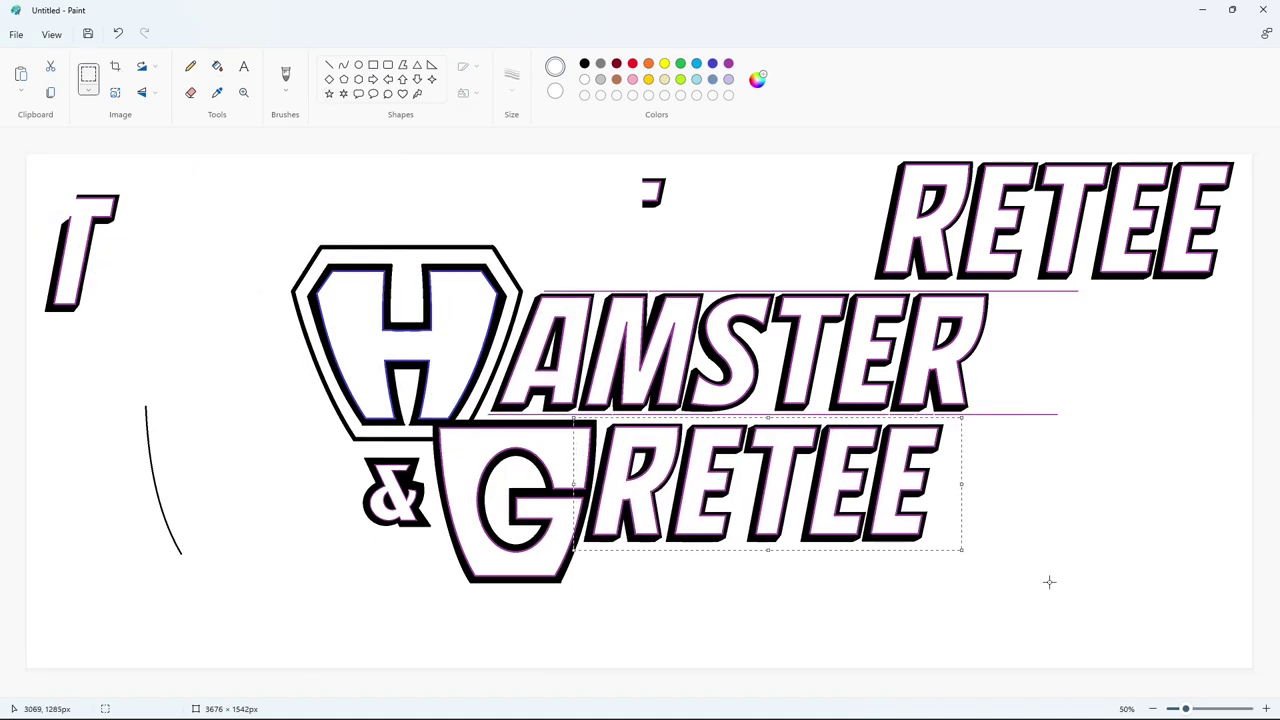
key("Right")
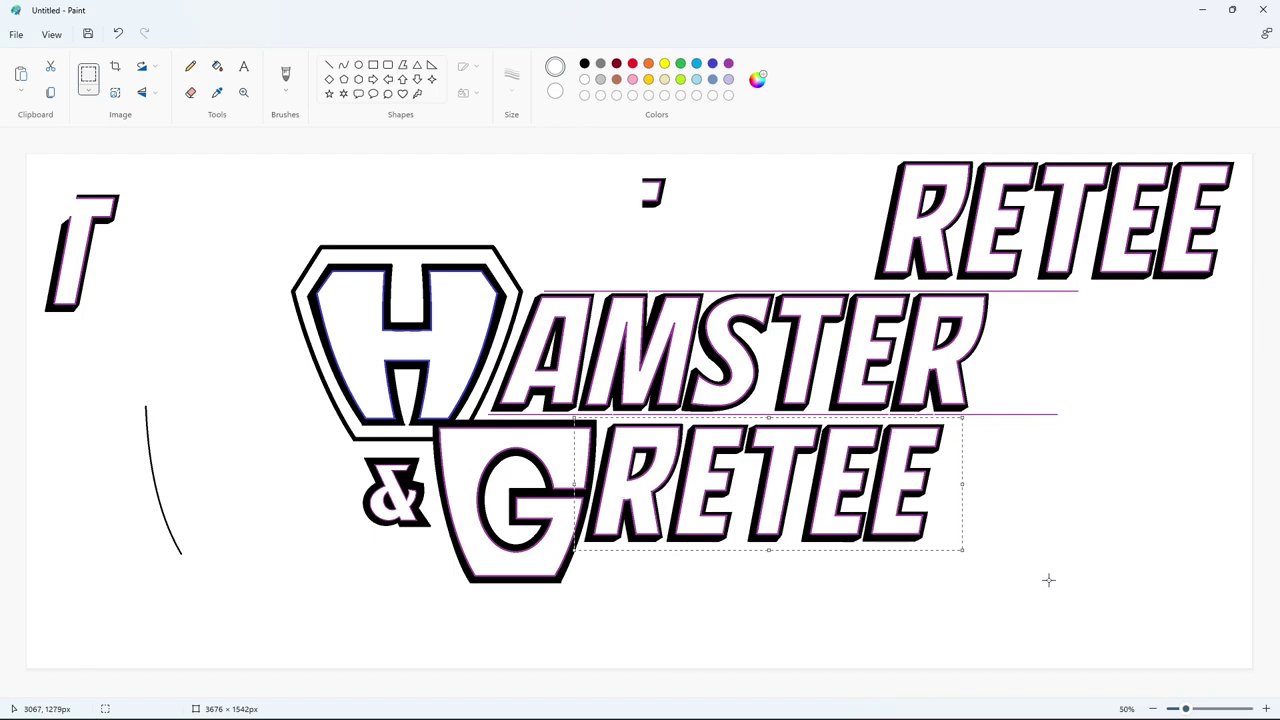
left_click(1078, 564)
Draw a slanted purple line continuing the last E's stem edge up to its top edge
left_click(1267, 709)
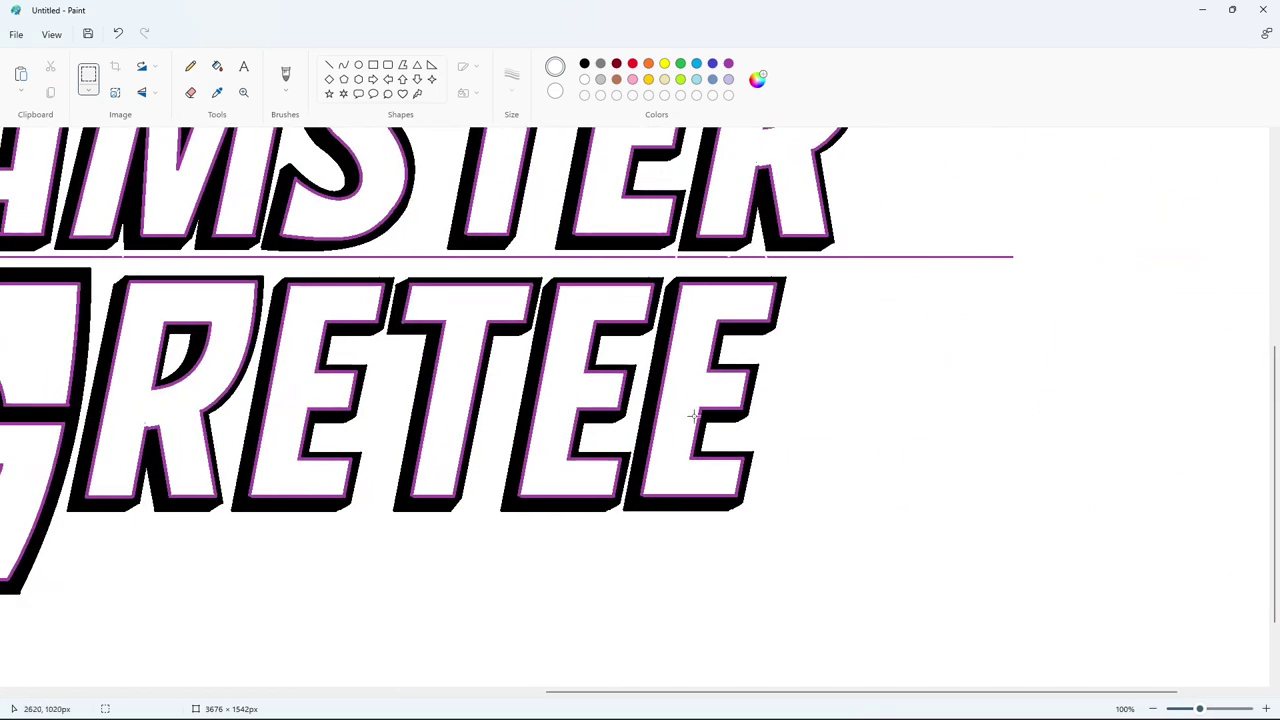
left_click(806, 446)
left_click(329, 64)
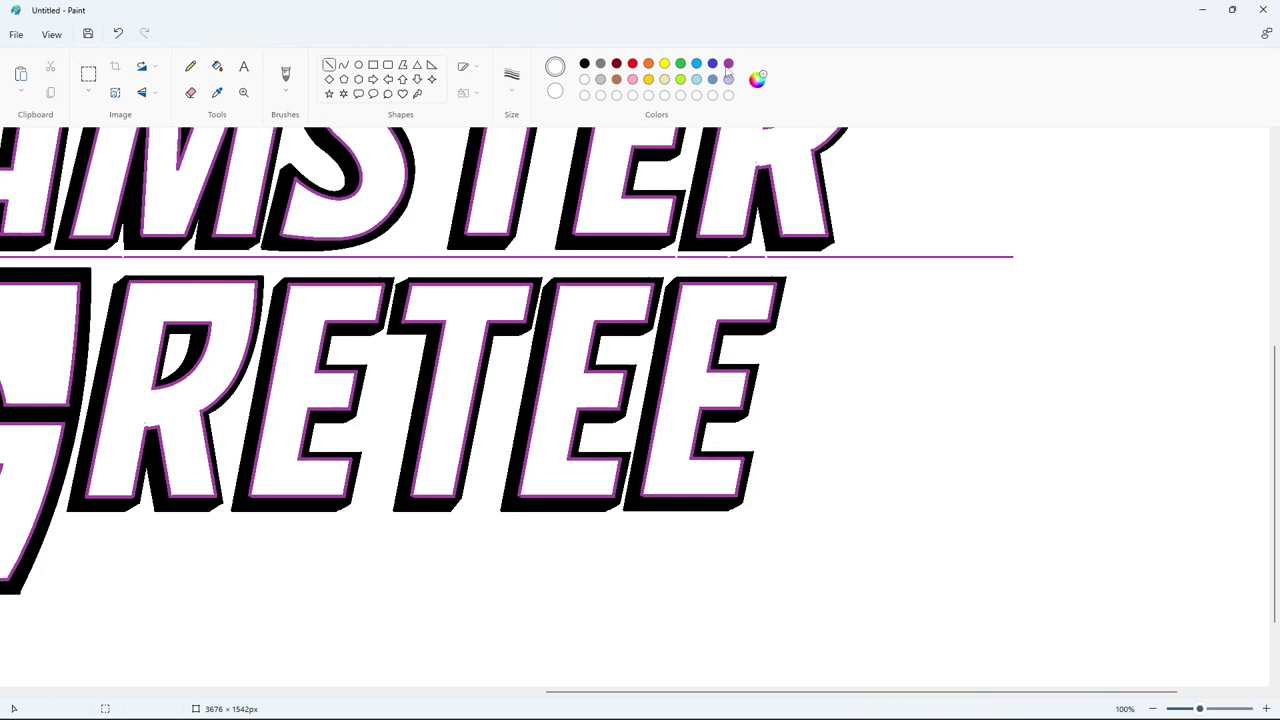
left_click(728, 63)
left_click_drag(699, 408, 726, 284)
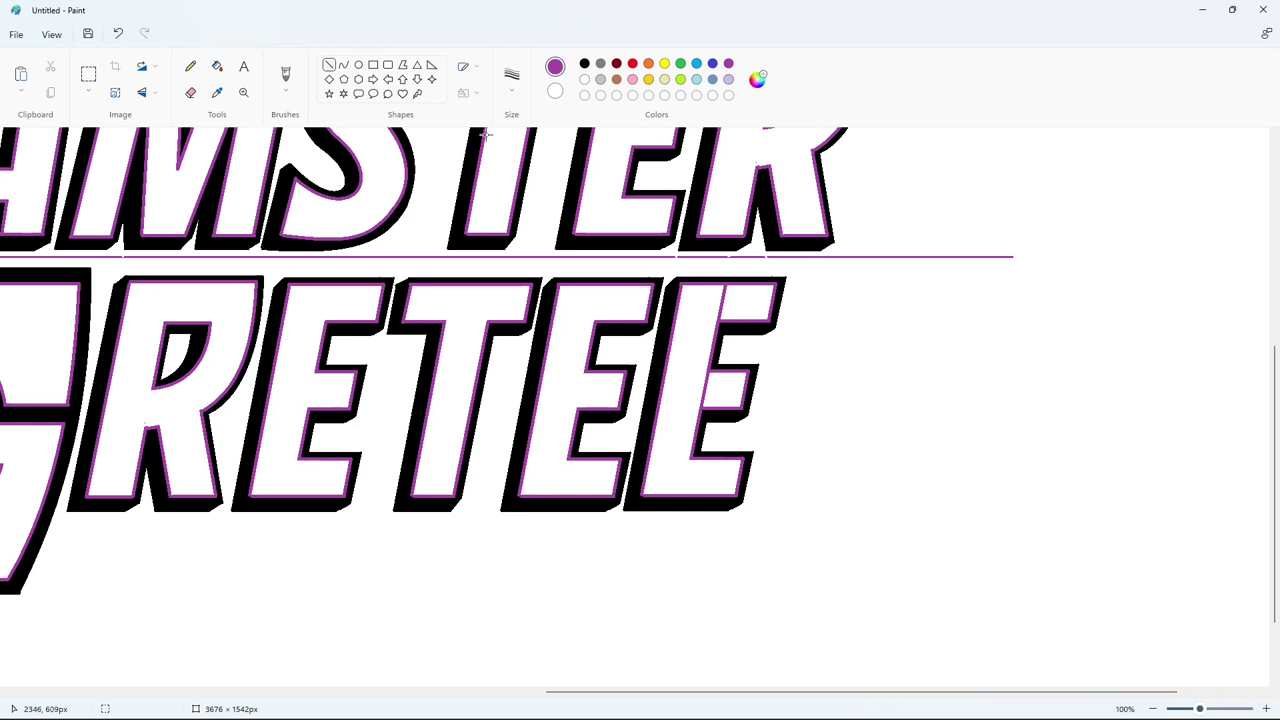
Cut through the last E's upper and middle arms with a white line and clear the arms with white fill
left_click(584, 80)
mouse_move(725, 333)
left_mouse_down()
mouse_move(737, 275)
mouse_move(706, 430)
left_mouse_up()
left_click(217, 66)
left_click(738, 415)
left_click(740, 408)
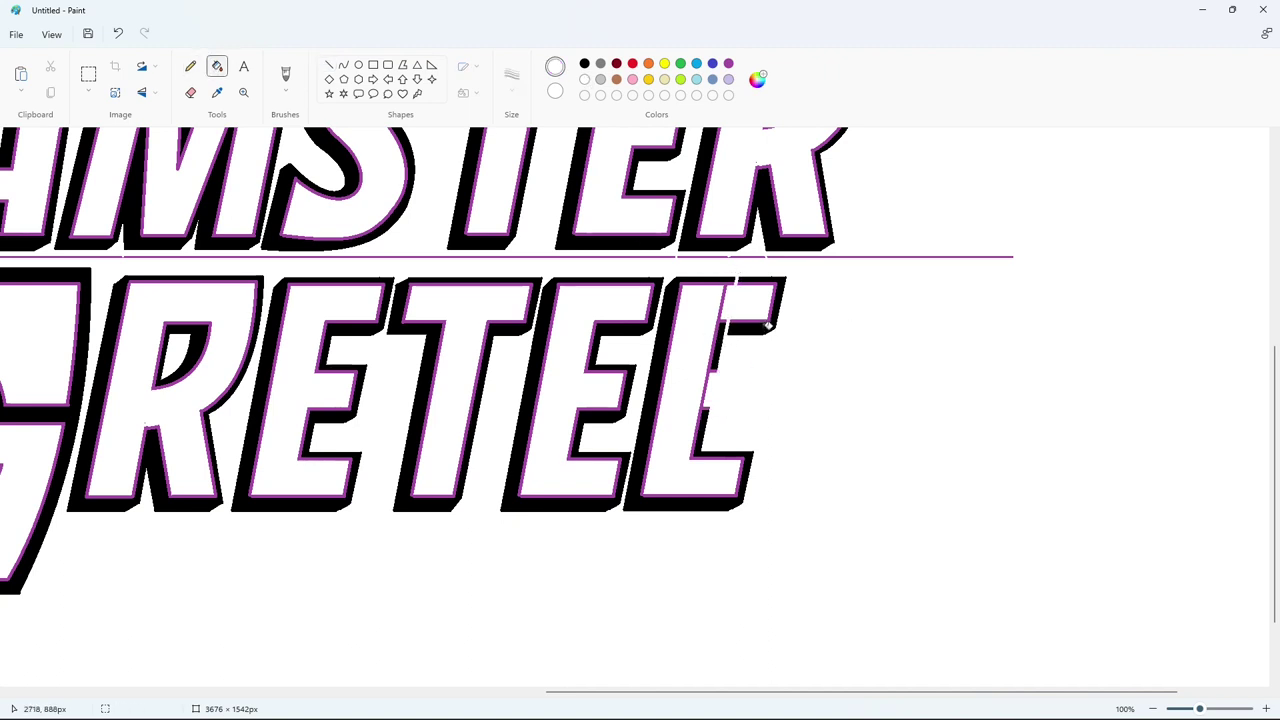
left_click(767, 327)
left_click(766, 320)
Draw a black slanted outline along the L's stem from the foot to its top corner
left_click(584, 64)
left_click(329, 65)
mouse_move(728, 290)
left_mouse_down()
mouse_move(697, 436)
mouse_move(731, 277)
left_mouse_up()
left_click(824, 328)
left_click_drag(705, 410, 732, 280)
left_click(820, 302)
Sharpen the L's upper stem corner by trimming its outline with white and touching it up with black
left_click(190, 66)
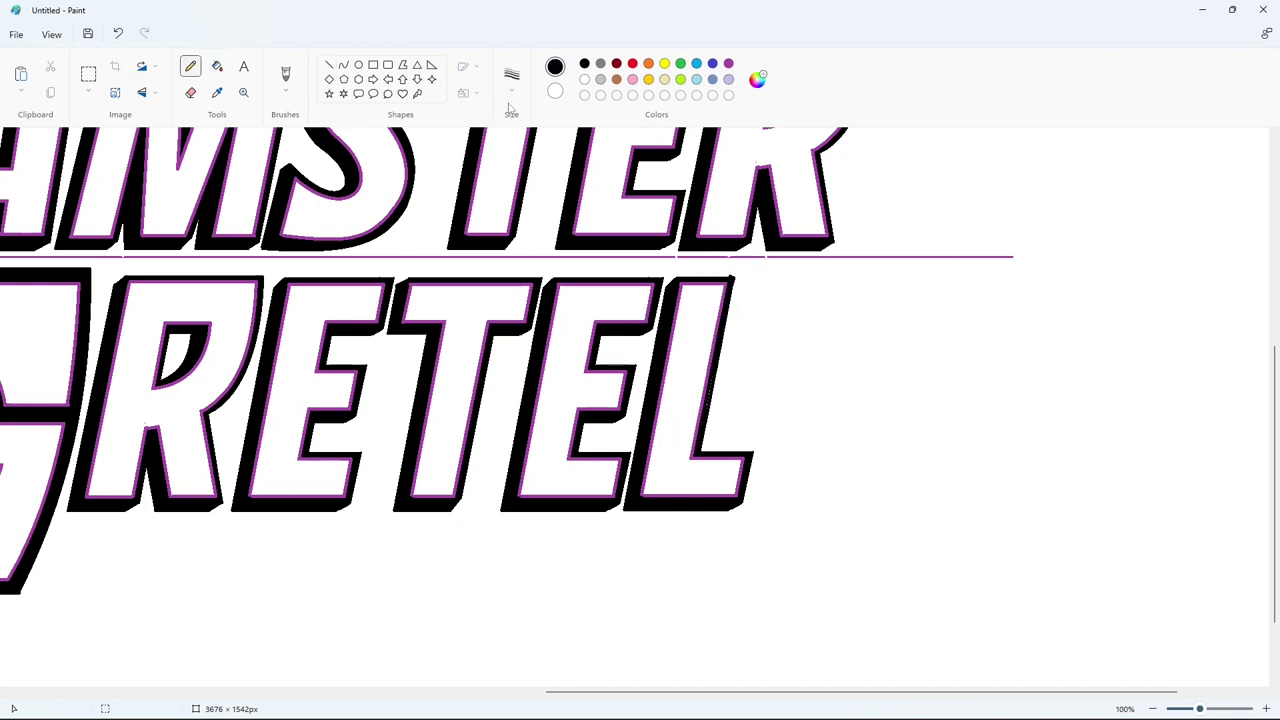
left_click(329, 64)
left_click(585, 79)
left_click_drag(734, 298, 737, 274)
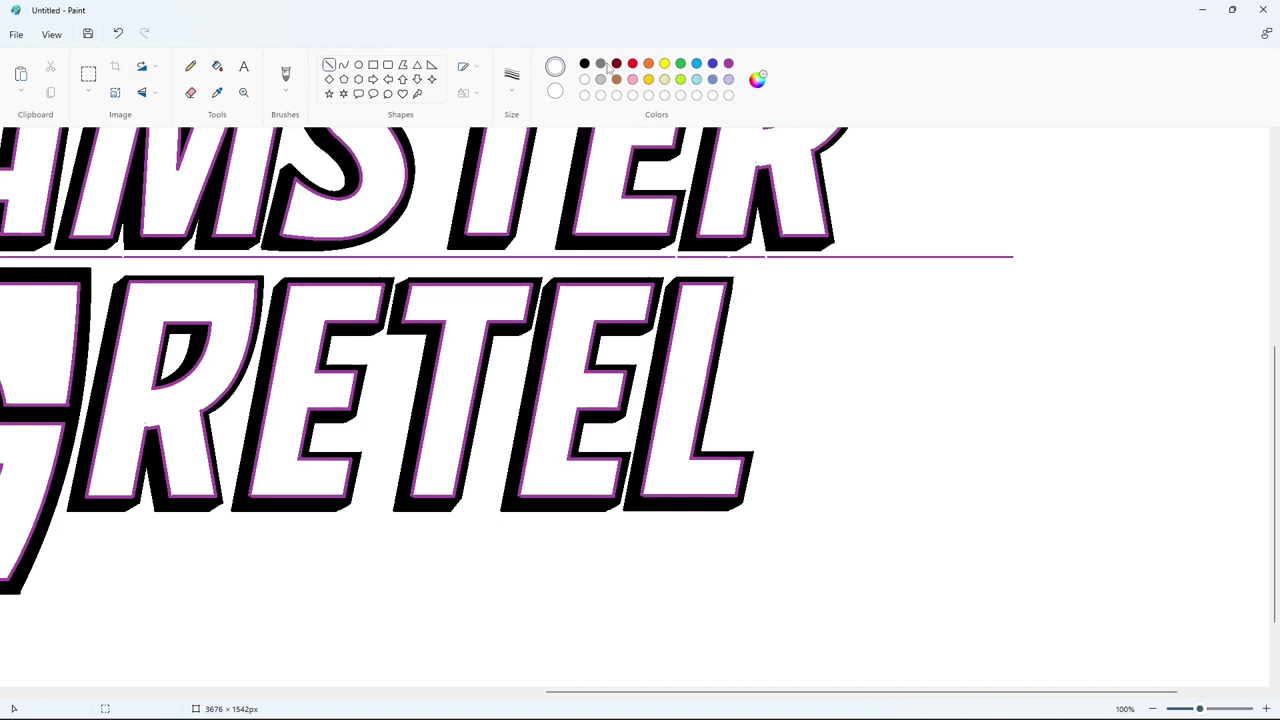
left_click(585, 64)
left_click_drag(732, 281, 735, 274)
left_click(806, 266)
left_click(585, 79)
left_click(802, 318)
left_click(217, 66)
scroll(1115, 522, "down", 2)
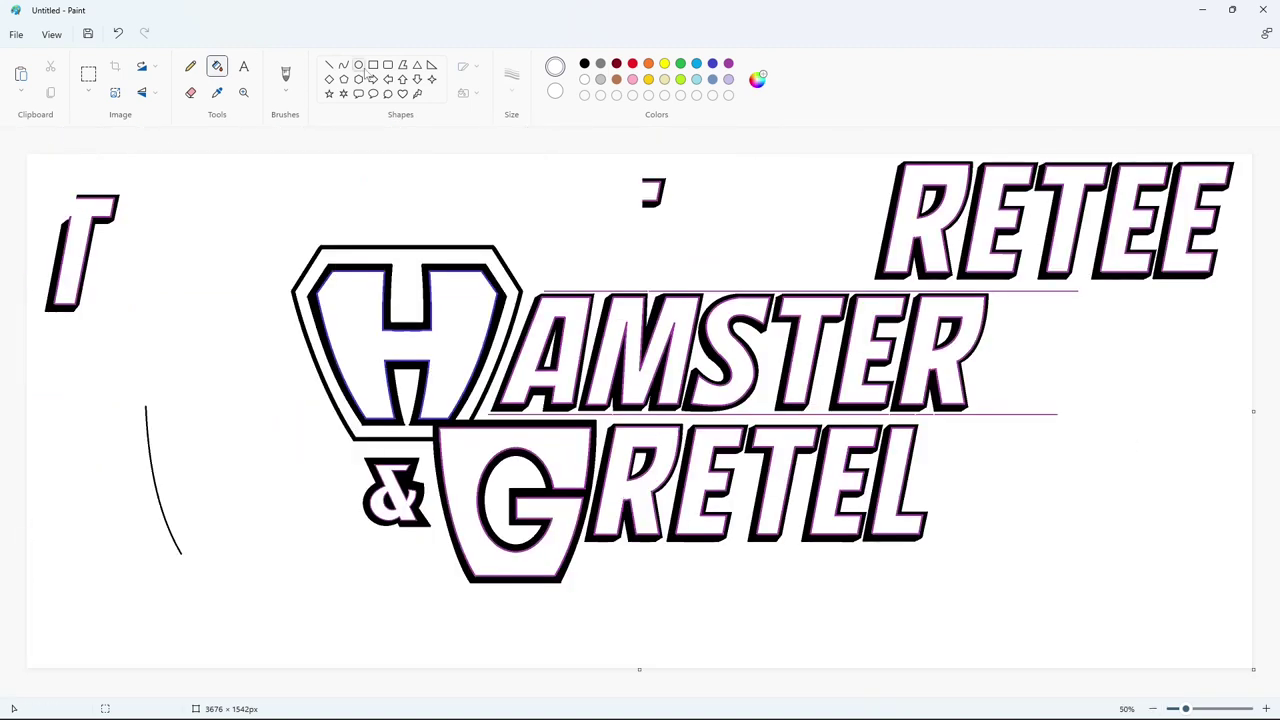
Clear the spare letters, the stray arc and the purple guide lines around the logo, ending with a white background
left_click(373, 64)
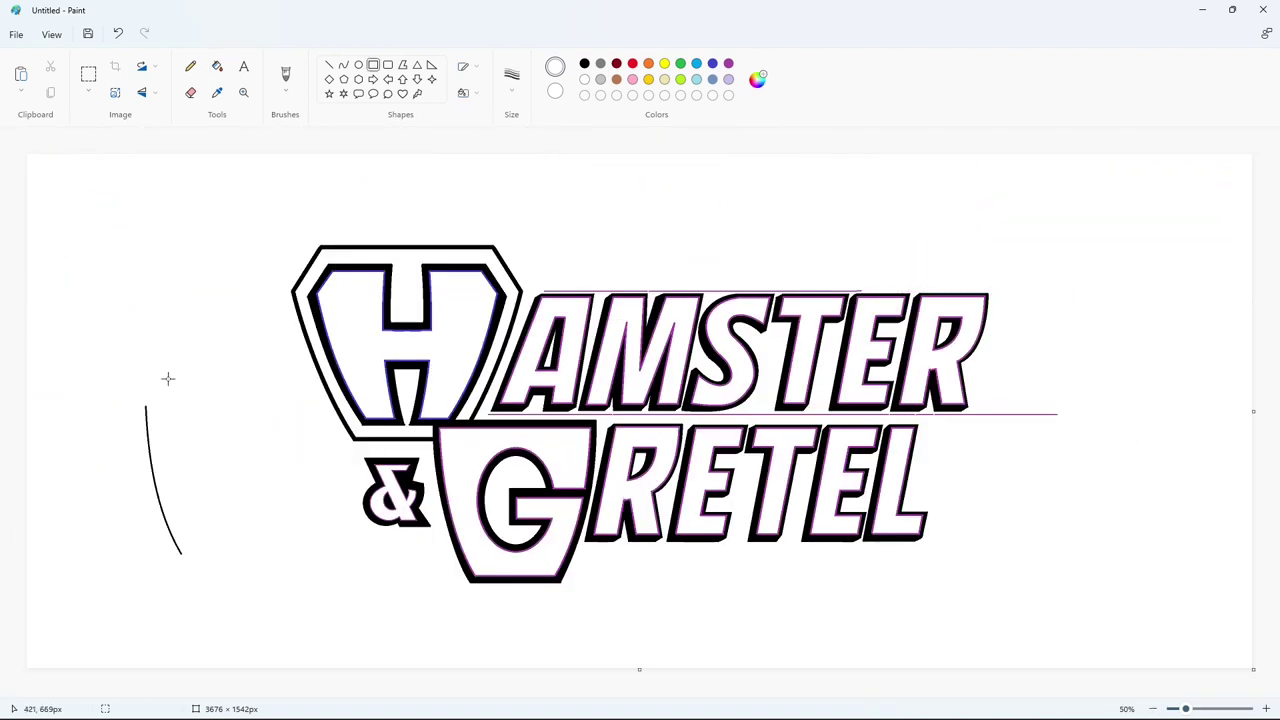
left_click(728, 63)
left_click(217, 66)
left_click(645, 211)
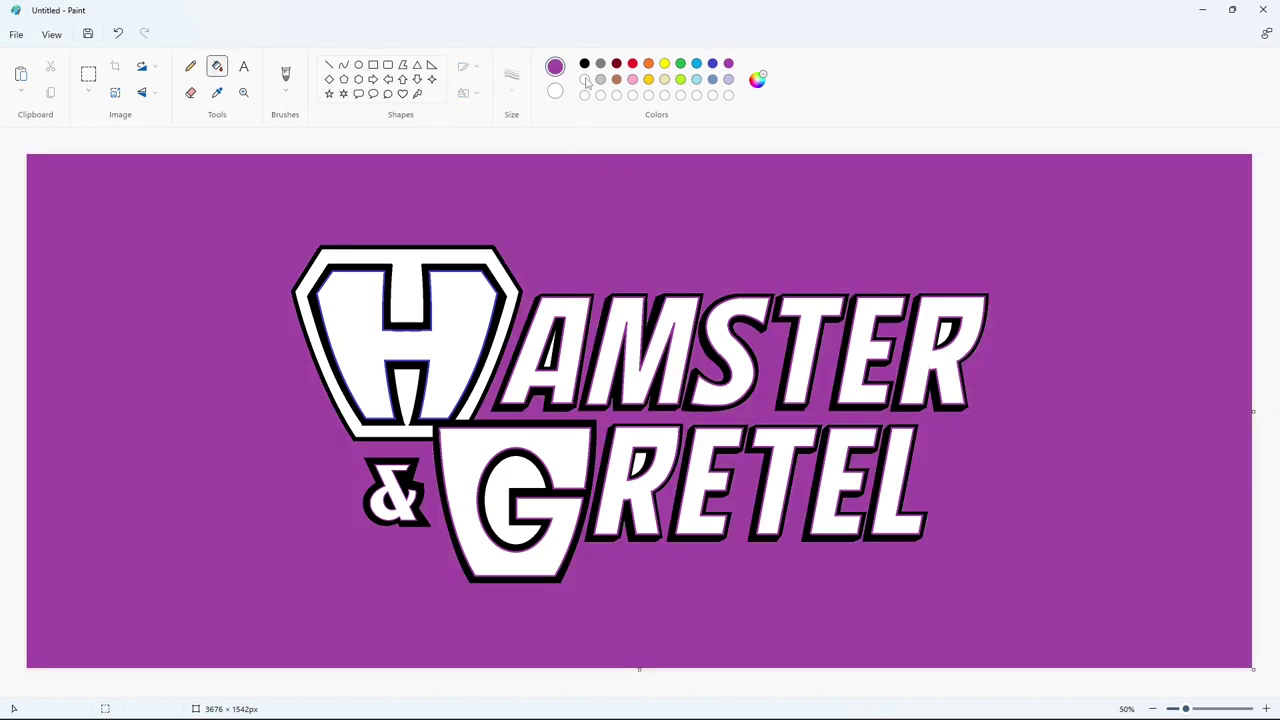
key("ctrl+z")
scroll(1171, 640, "up", 2)
scroll(705, 651, "down", 2)
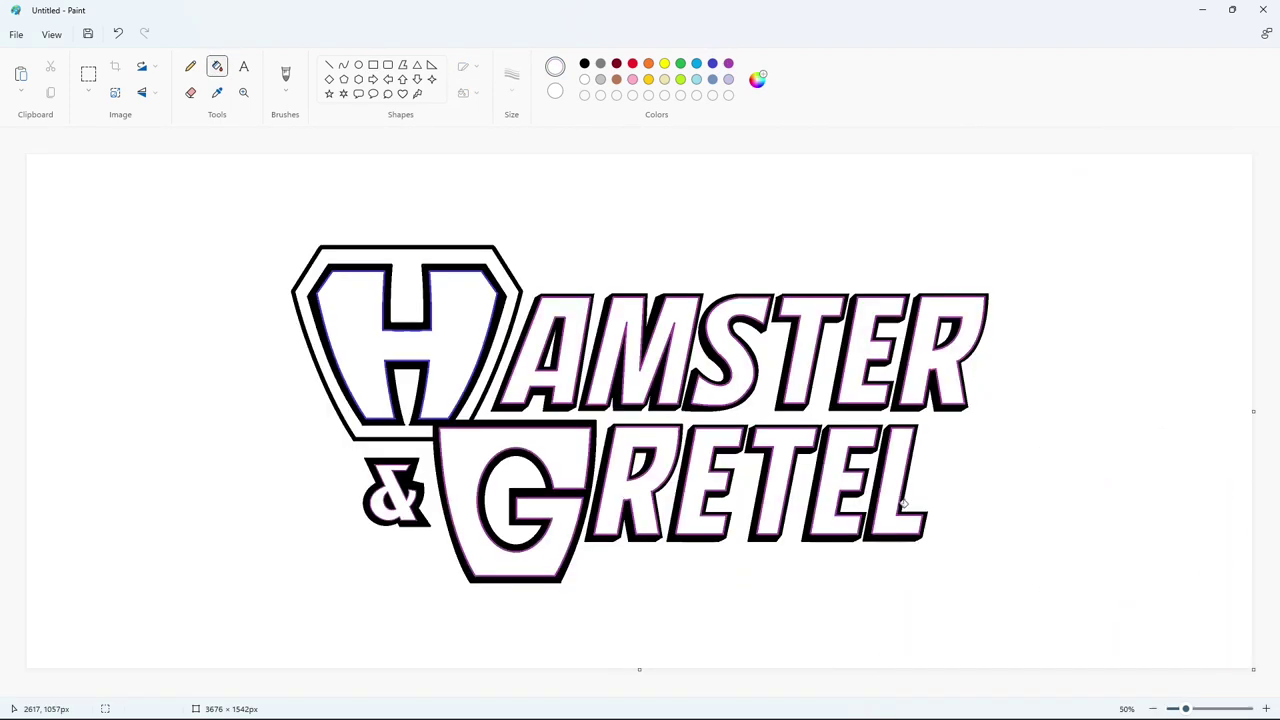
left_click(343, 65)
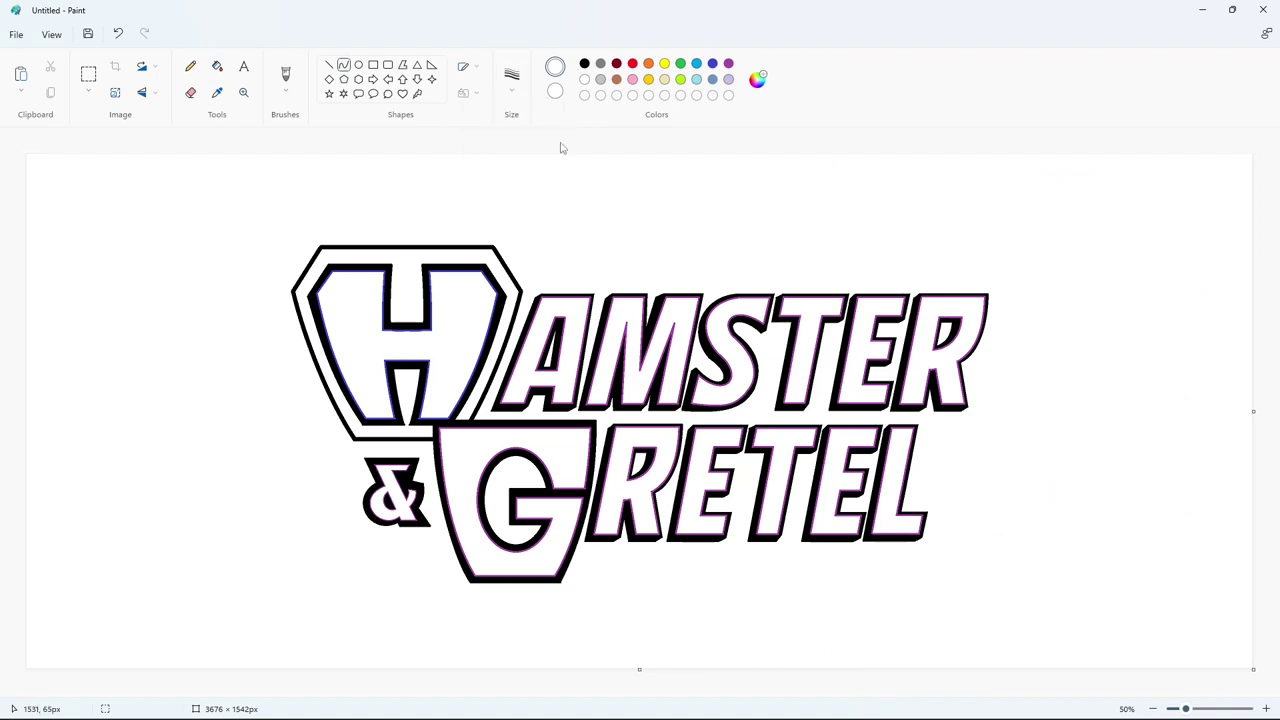
left_click_drag(309, 234, 503, 234)
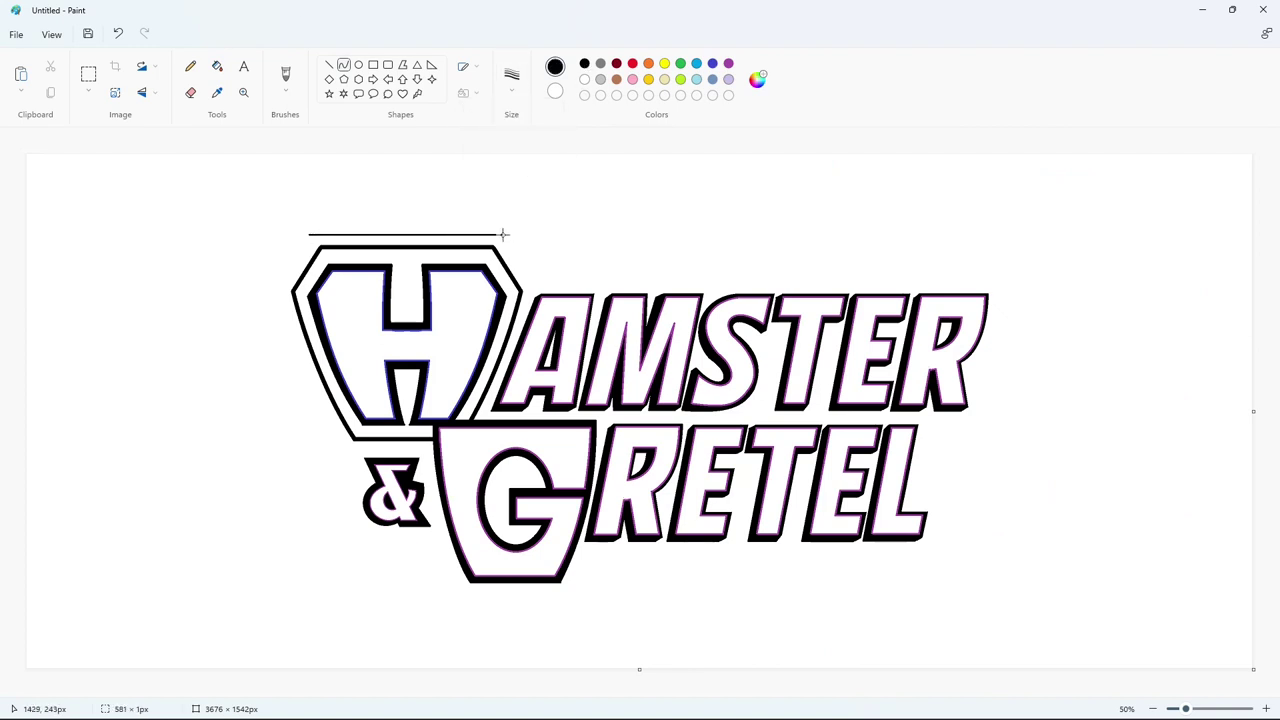
key("ctrl+z")
Draw a black outer contour above the H emblem, down its right bevel and along the top of AMSTER
left_click(329, 65)
left_click_drag(309, 236, 535, 283)
mouse_move(532, 283)
left_mouse_down()
mouse_move(1032, 283)
mouse_move(976, 372)
left_mouse_up()
left_click(1071, 334)
Continue the outer contour with a curve around the bowl of HAMSTER's final R and a slanted line to its foot
left_click(343, 65)
left_click_drag(991, 331, 1002, 338)
key("ctrl+z")
left_click_drag(1002, 284, 975, 373)
left_click_drag(992, 338, 986, 422)
left_click(996, 351)
Continue the outer contour with straight lines around the L of GRETEL and back beneath the lower word to the G
left_click(329, 65)
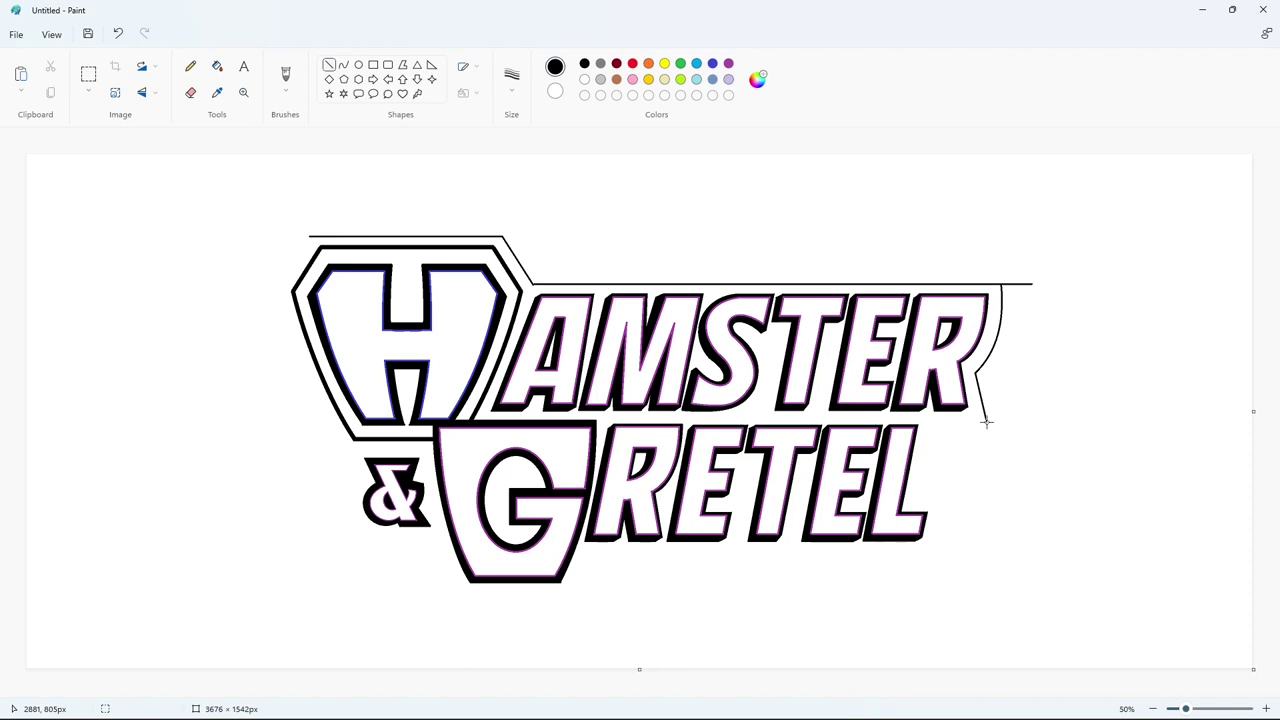
mouse_move(986, 421)
left_mouse_down()
mouse_move(925, 423)
mouse_move(911, 504)
mouse_move(942, 499)
mouse_move(932, 556)
mouse_move(587, 555)
left_mouse_up()
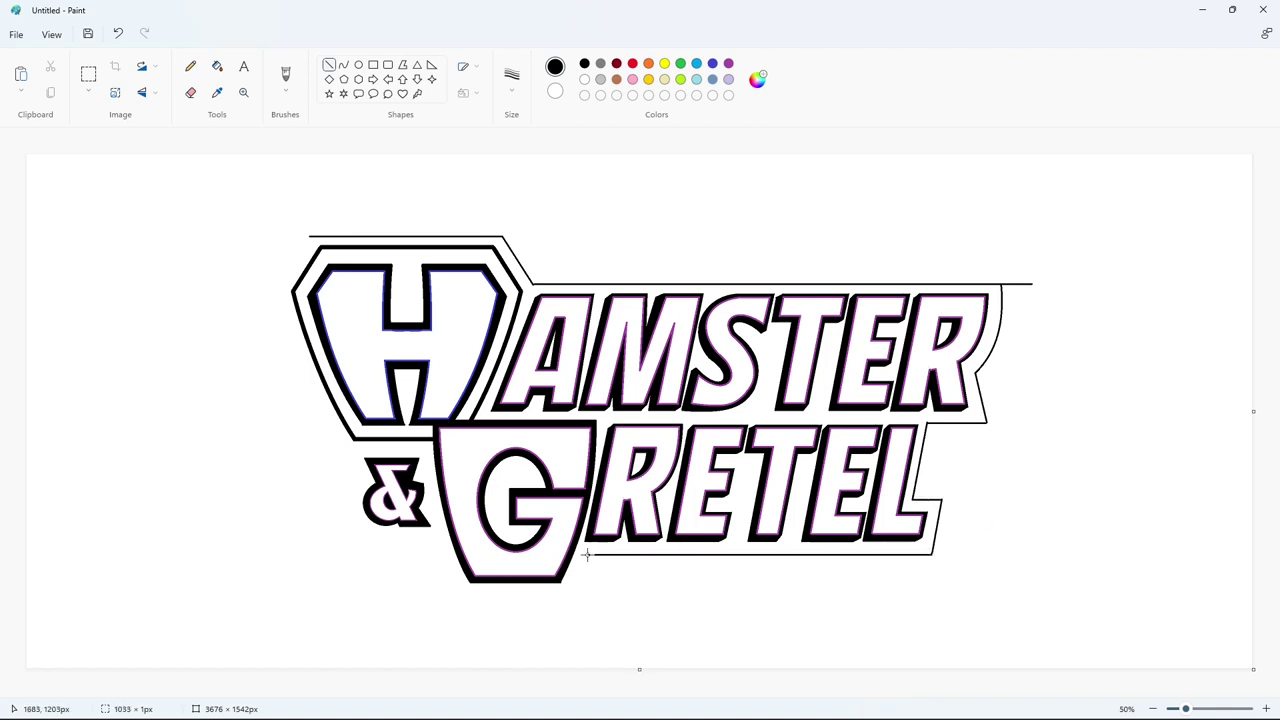
left_click(1029, 574)
Draw the outer contour around the bottom of the large G with curved sides and a straight base
left_click(344, 64)
mouse_move(587, 555)
left_mouse_down()
mouse_move(569, 601)
mouse_move(461, 600)
mouse_move(438, 545)
left_mouse_up()
left_click(329, 64)
left_click(646, 620)
left_click(344, 64)
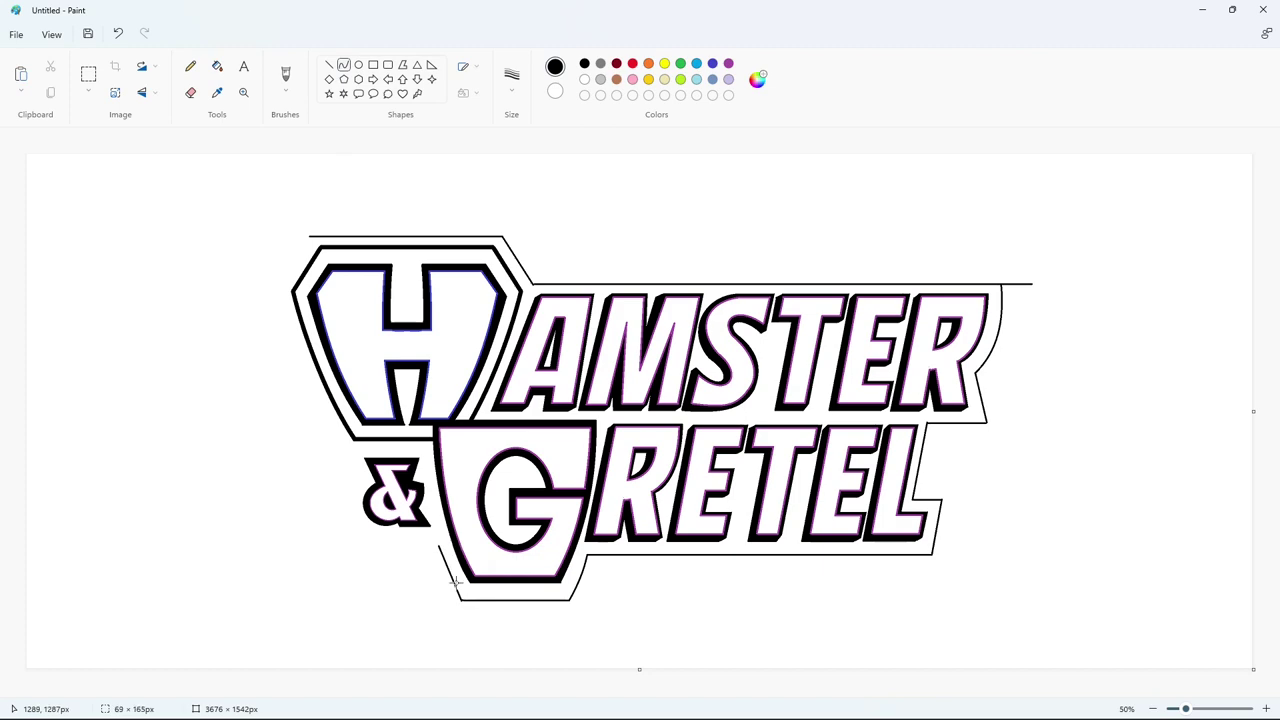
key("ctrl+z")
left_click_drag(461, 600, 443, 575)
left_click(640, 630)
Trim the outer contour's lower left corner beneath the large G with a short white line
left_click(1266, 709)
scroll(700, 620, "down", 5)
left_click_drag(602, 692, 738, 693)
left_click(329, 65)
left_click(585, 80)
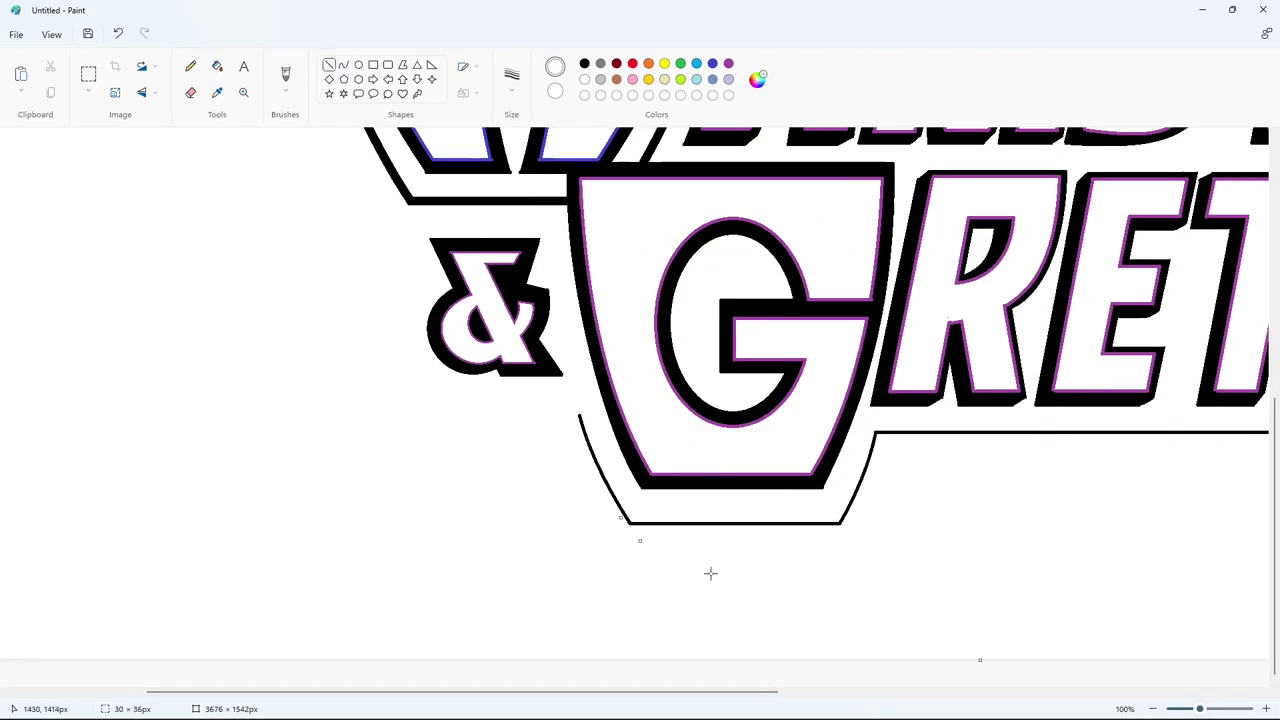
scroll(709, 571, "down", 2)
Continue the outer contour around the ampersand with a horizontal line beneath it and a rounded curve up its left side
left_click(344, 64)
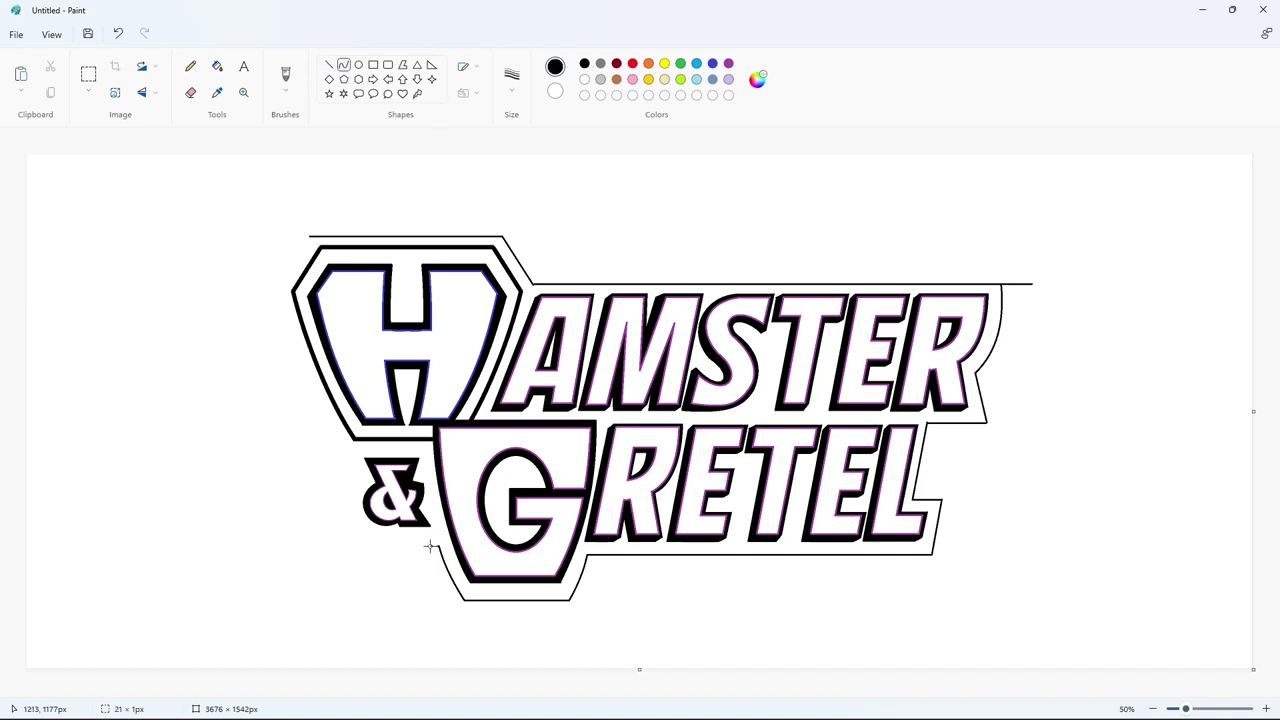
mouse_move(430, 546)
left_mouse_down()
mouse_move(381, 545)
mouse_move(357, 477)
left_mouse_up()
left_click(464, 524)
key("ctrl+z")
left_click(329, 65)
left_click(344, 64)
left_click_drag(367, 520, 341, 541)
left_click_drag(333, 514, 332, 494)
left_click(485, 504)
key("ctrl+z")
left_click_drag(381, 545, 355, 476)
left_click_drag(363, 517, 343, 543)
left_click_drag(335, 512, 284, 293)
Close the outer contour with a bowed curve along the H emblem's left side and a straight line across its upper left bevel
left_click(478, 500)
key("ctrl+z")
left_click_drag(355, 476, 276, 289)
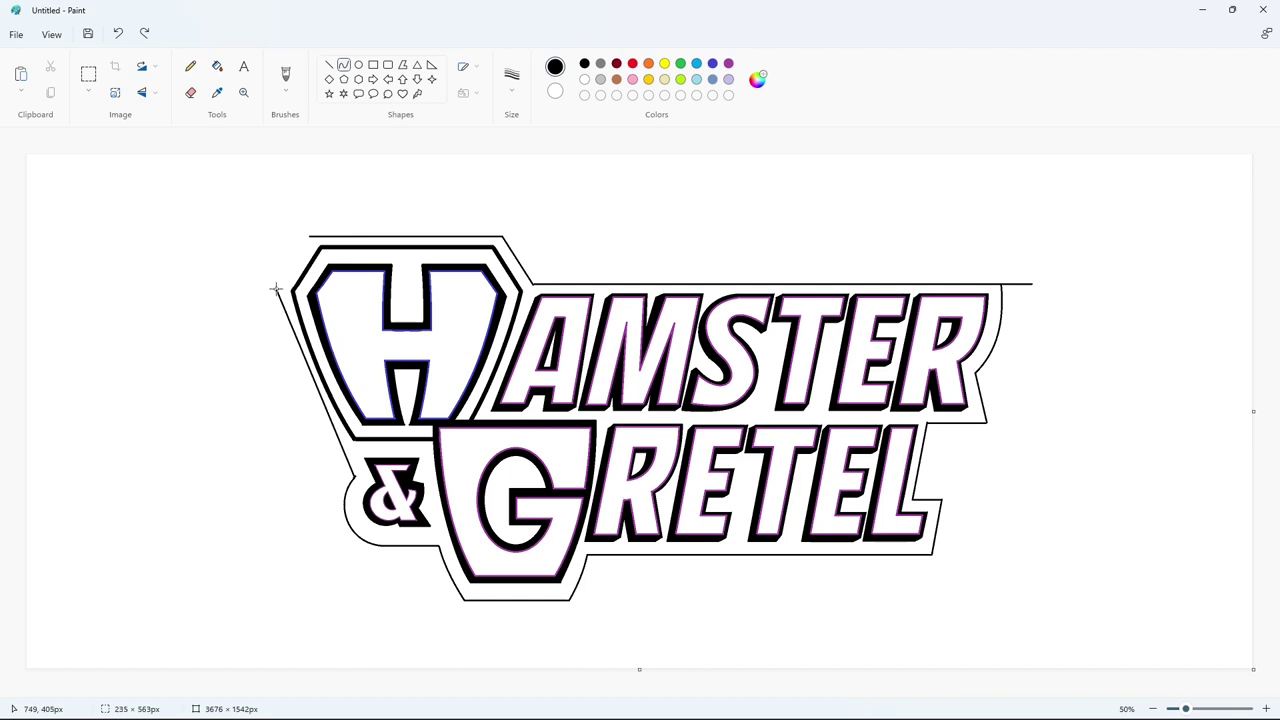
left_click_drag(338, 438, 330, 442)
left_click_drag(296, 344, 287, 344)
left_click(330, 65)
left_click_drag(276, 288, 308, 237)
left_click(384, 195)
Recolour the outer contour purple and remove its overhanging end beyond the upper corner of HAMSTER's final R
left_click(217, 66)
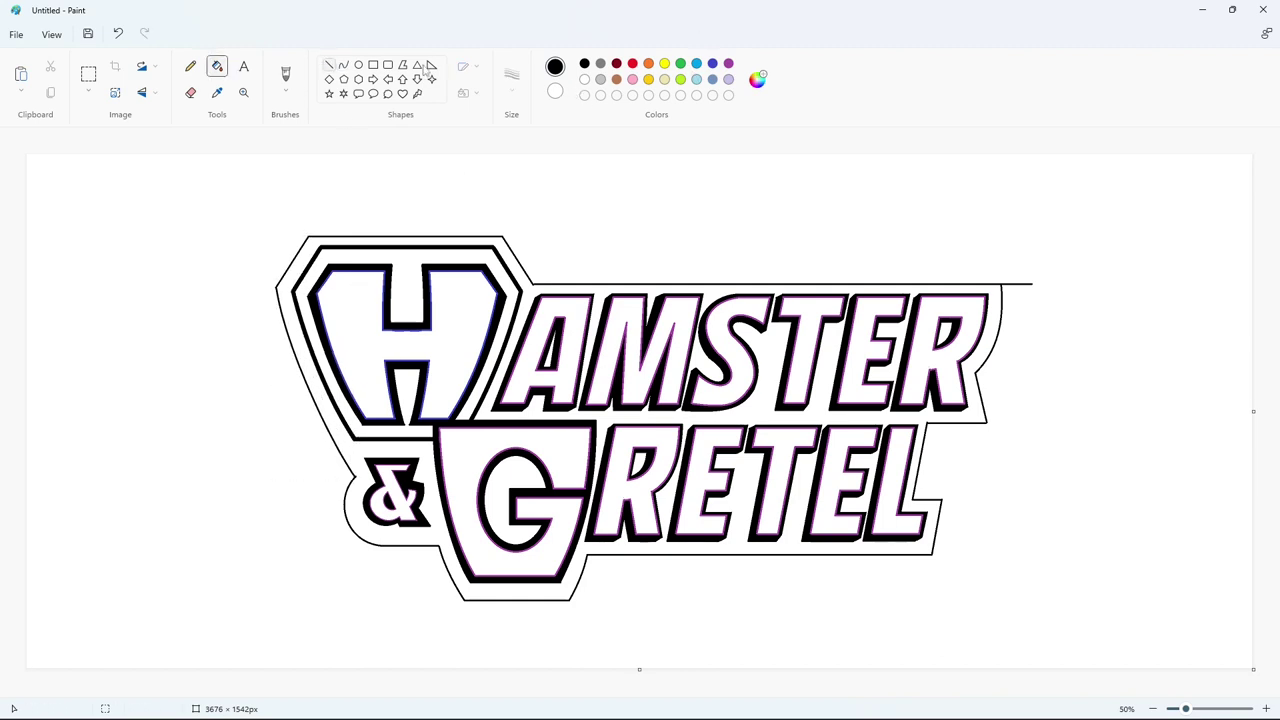
left_click(728, 63)
left_click(1010, 284)
scroll(1070, 500, "up", 2)
scroll(1150, 655, "right", 2)
left_click(329, 64)
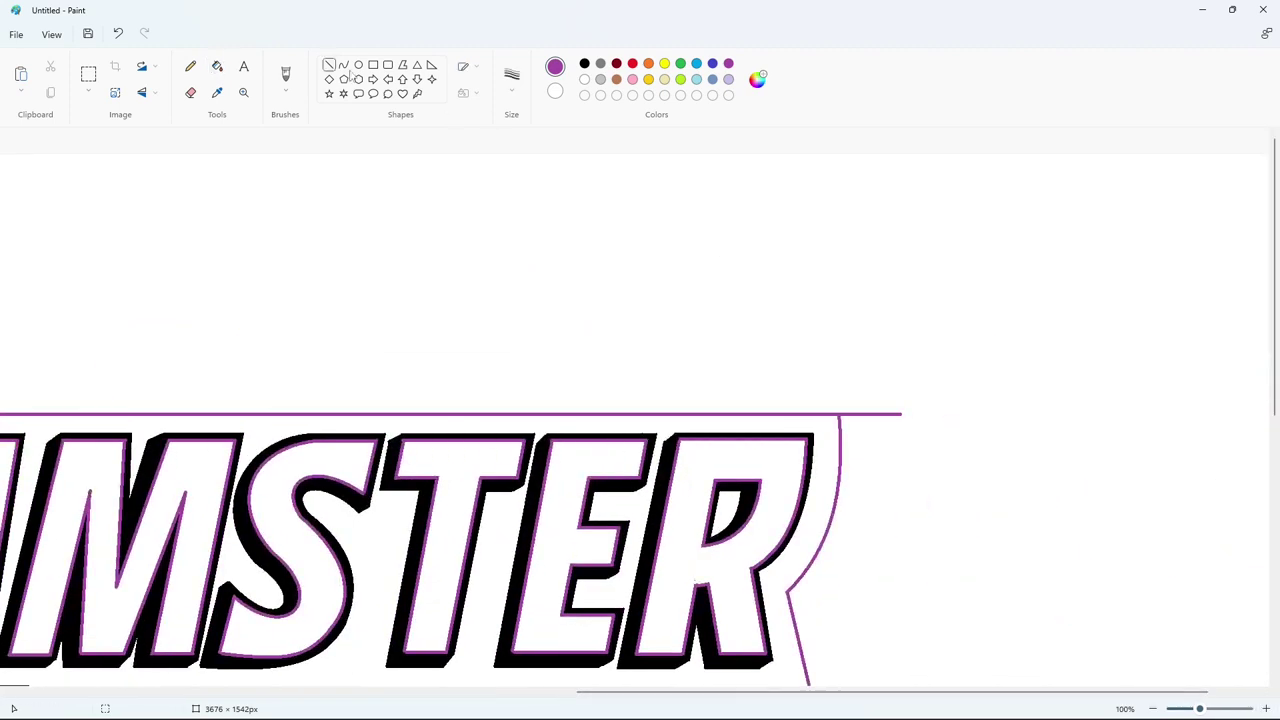
left_click_drag(850, 423, 845, 405)
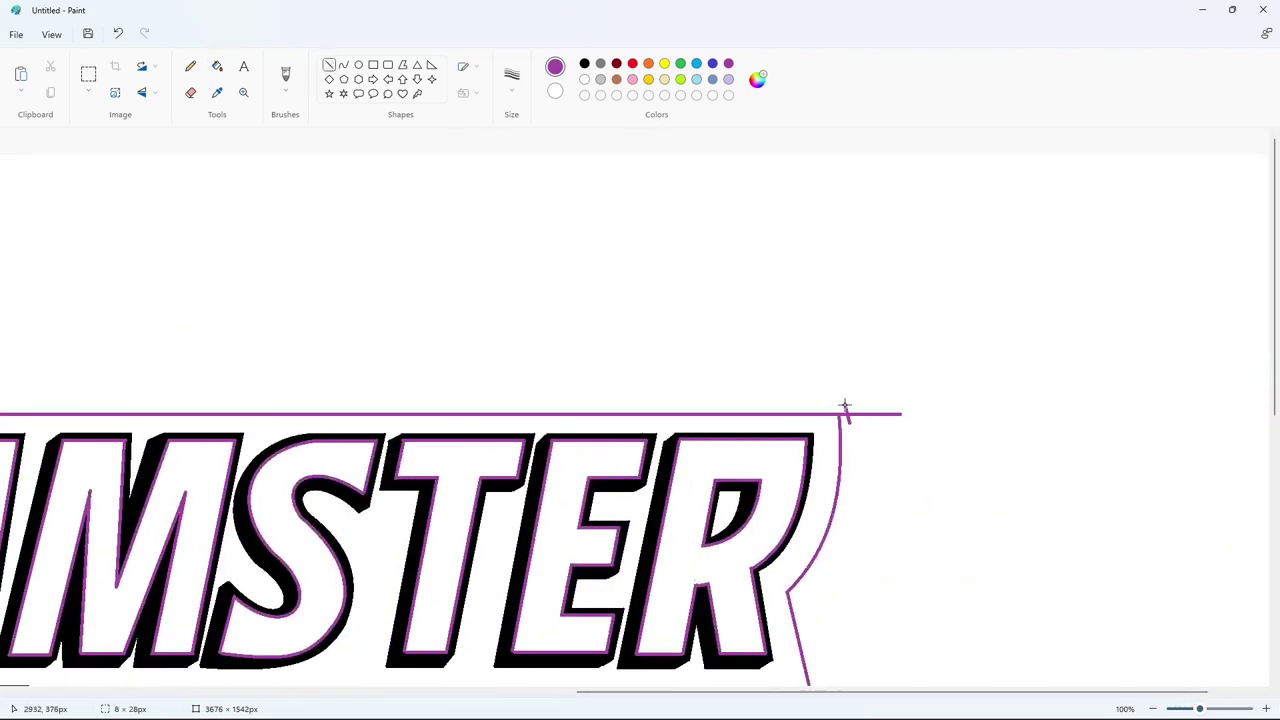
left_click(584, 79)
left_click(217, 66)
scroll(1088, 620, "down", 2)
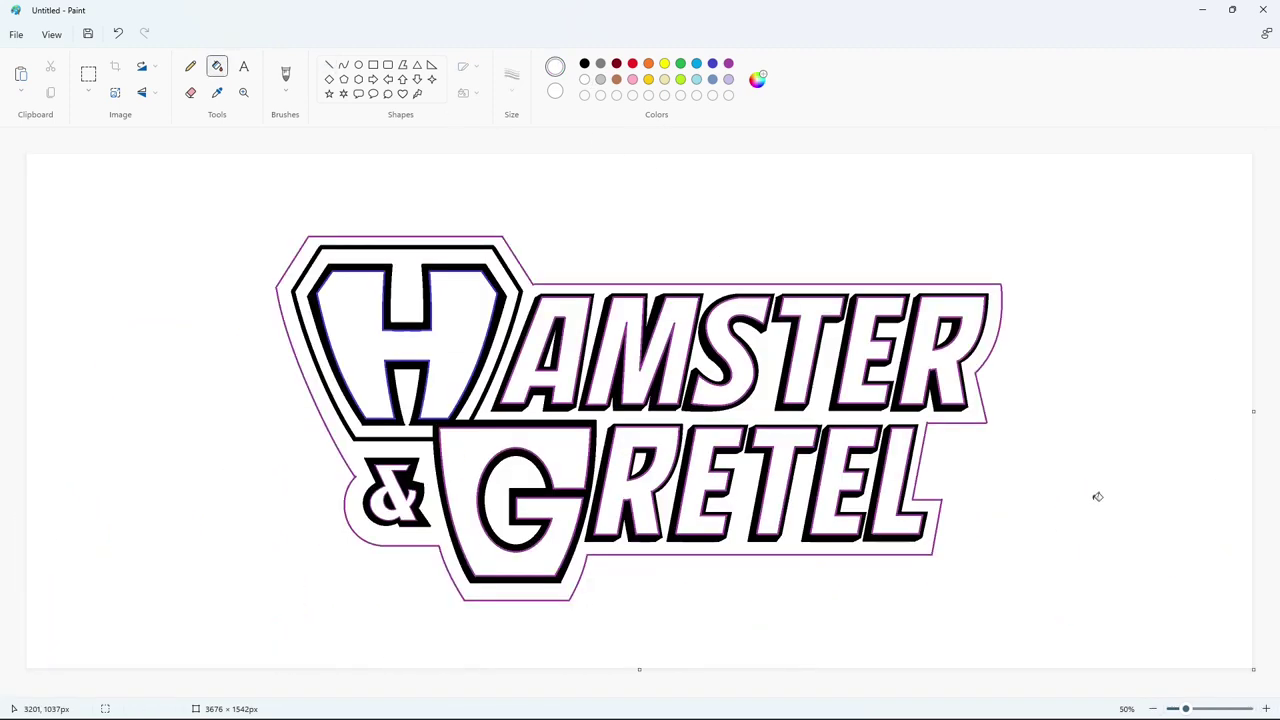
Fill the area inside the outer contour with indigo blue and recolour the purple contour to match
left_click(712, 63)
left_click(723, 289)
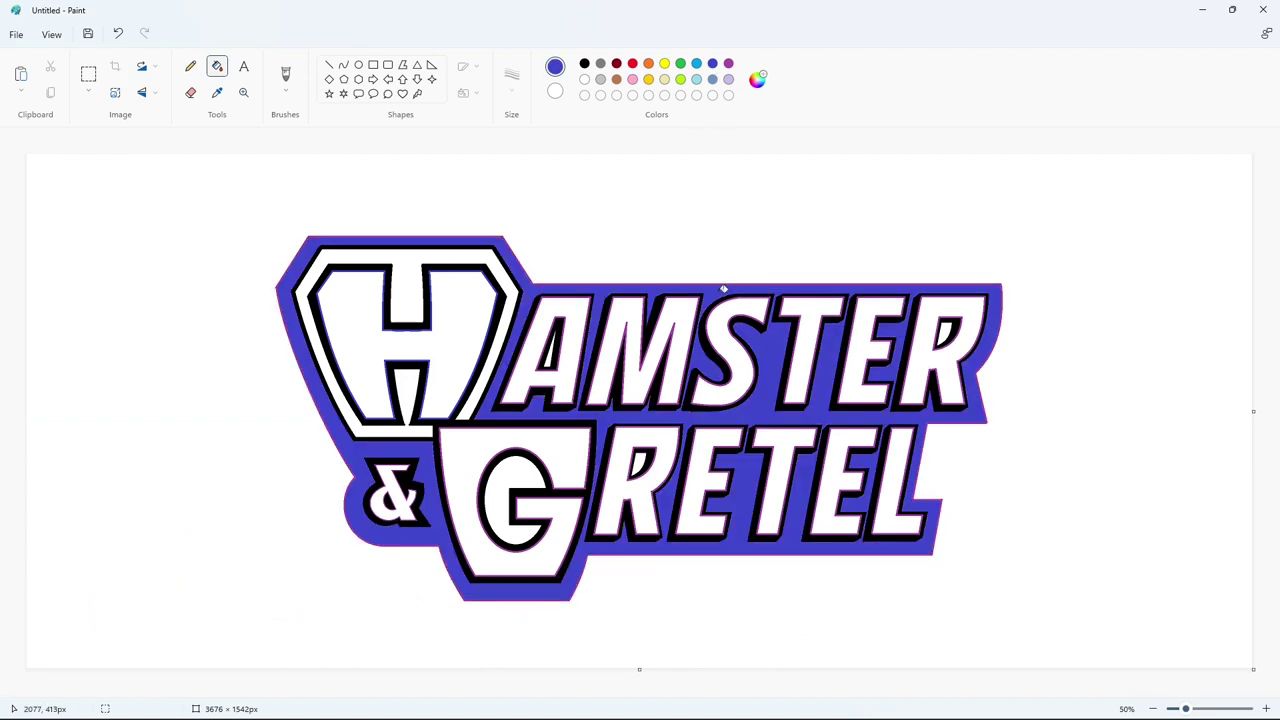
left_click(1002, 285)
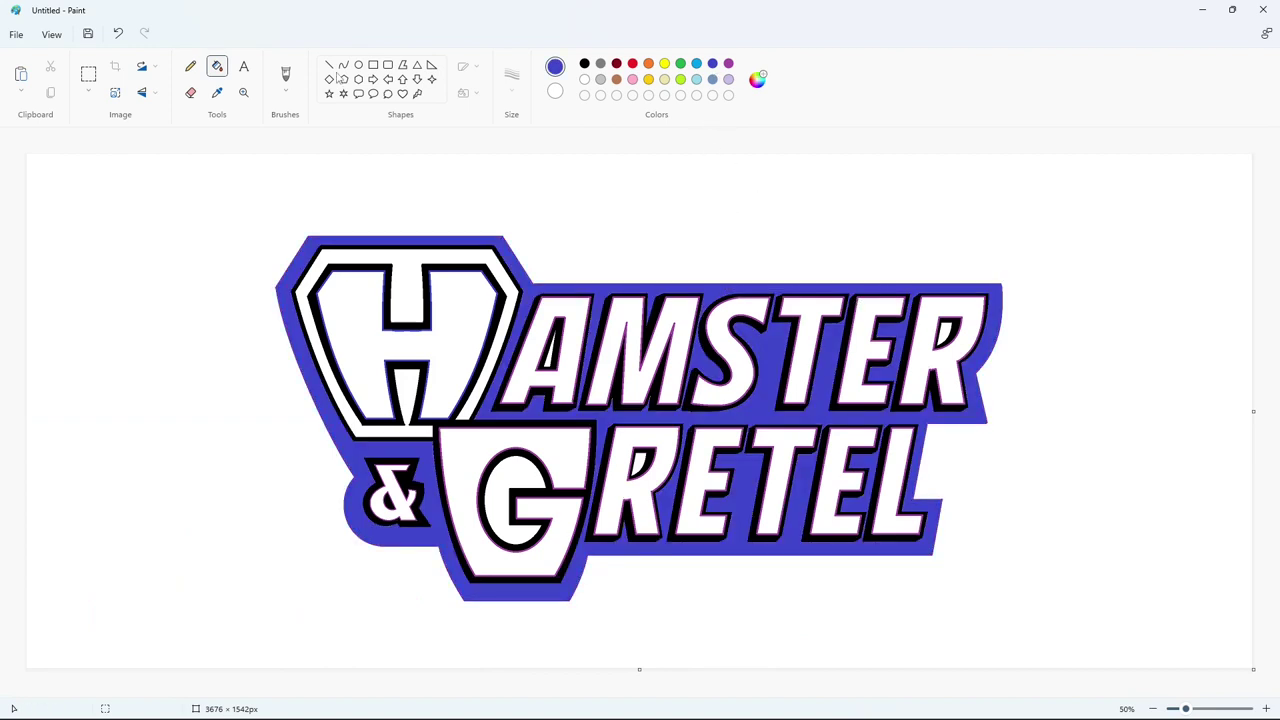
Draw a black diagonal shadow edge from the lower corner of HAMSTER's backing down to the L of GRETEL
left_click(329, 65)
left_click(512, 78)
left_click(584, 63)
left_click(514, 80)
left_click(514, 172)
left_click_drag(987, 424, 918, 465)
left_click(1080, 464)
Draw black shadow edges offset down and left beneath the backing of RETEL and the large G
left_click(971, 594)
mouse_move(932, 554)
left_mouse_down()
mouse_move(874, 591)
mouse_move(573, 590)
mouse_move(533, 632)
mouse_move(431, 631)
mouse_move(451, 613)
left_mouse_up()
left_click(966, 584)
left_click(613, 630)
left_click(555, 631)
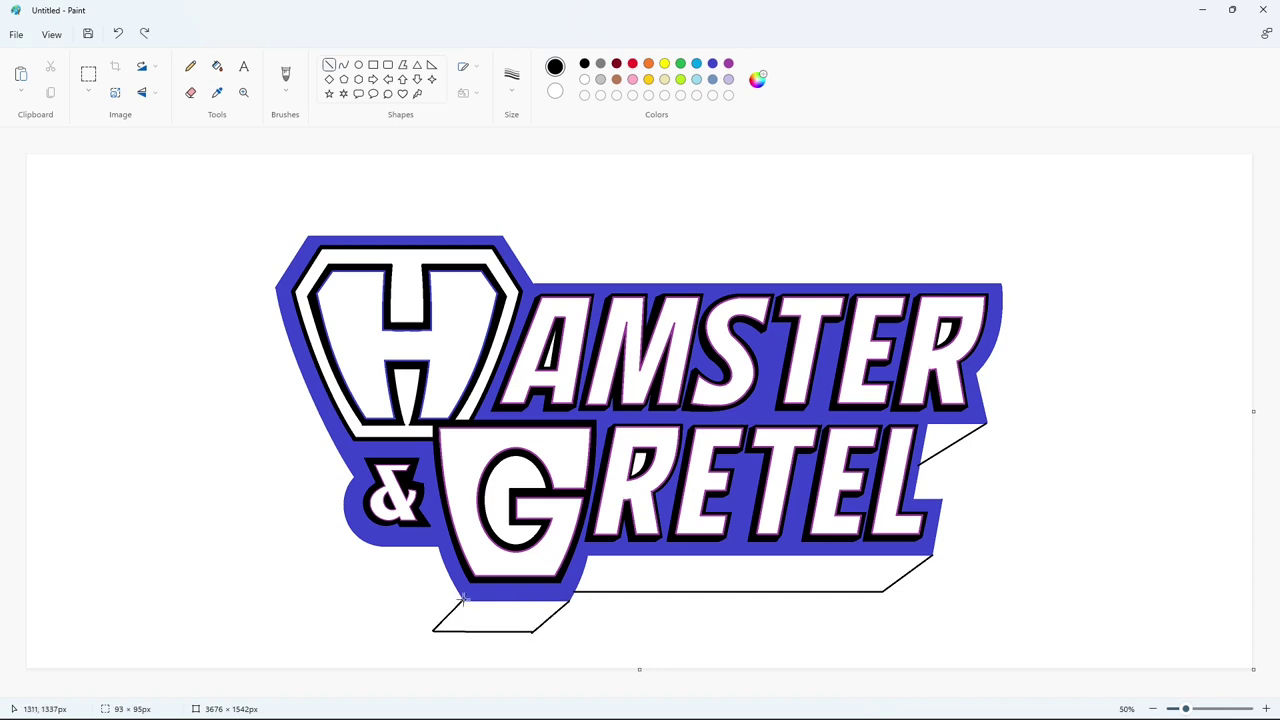
Draw a purple curved shadow edge up from the lower left corner of the large G's shadow
left_click(344, 64)
left_click(728, 63)
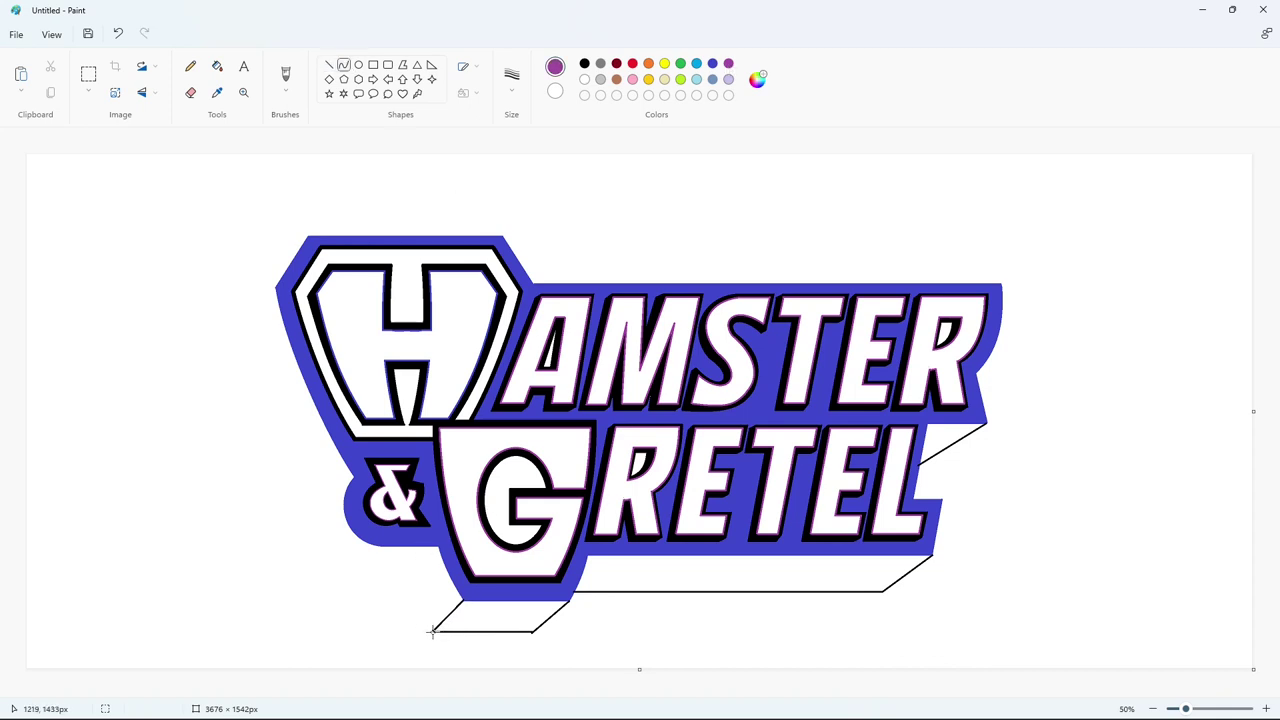
mouse_move(433, 631)
left_mouse_down()
mouse_move(411, 580)
mouse_move(445, 545)
mouse_move(352, 580)
mouse_move(346, 490)
left_mouse_up()
Draw a black rounded shadow edge below and left of the ampersand's blue backing, undoing the attempts that miss
left_click(584, 63)
left_click(344, 64)
left_click_drag(346, 541, 315, 540)
key("ctrl+z")
mouse_move(357, 581)
left_mouse_down()
mouse_move(333, 524)
mouse_move(329, 577)
mouse_move(317, 551)
mouse_move(348, 488)
mouse_move(376, 527)
mouse_move(348, 485)
left_mouse_up()
left_click(329, 64)
key("ctrl+z")
Paste a copy of the ampersand's left part with its blue backing in the canvas's upper left corner
left_click(88, 75)
key("ctrl+c")
key("ctrl+v")
left_click(329, 64)
left_click(384, 492)
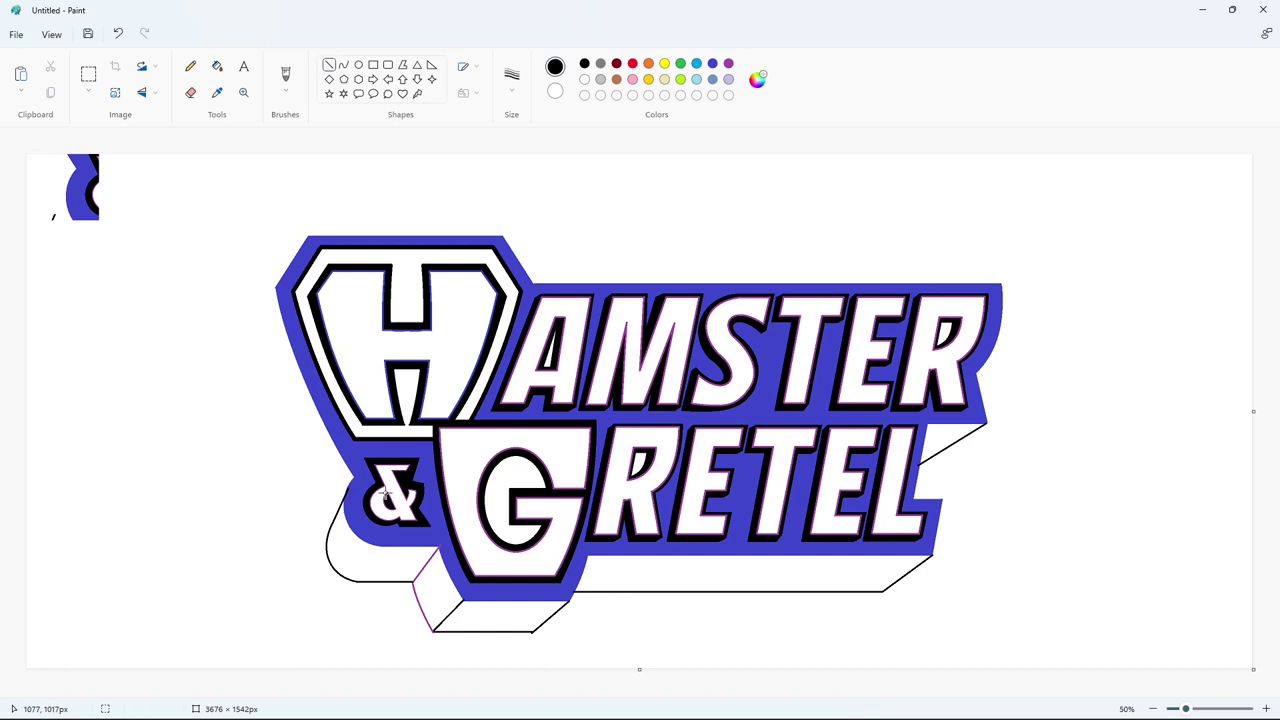
left_click_drag(331, 525, 347, 487)
left_click(405, 490)
key("Delete")
Draw the purple shadow edges beside the H emblem: a curve along its side and a straight line up to the backing's corner
left_click(728, 63)
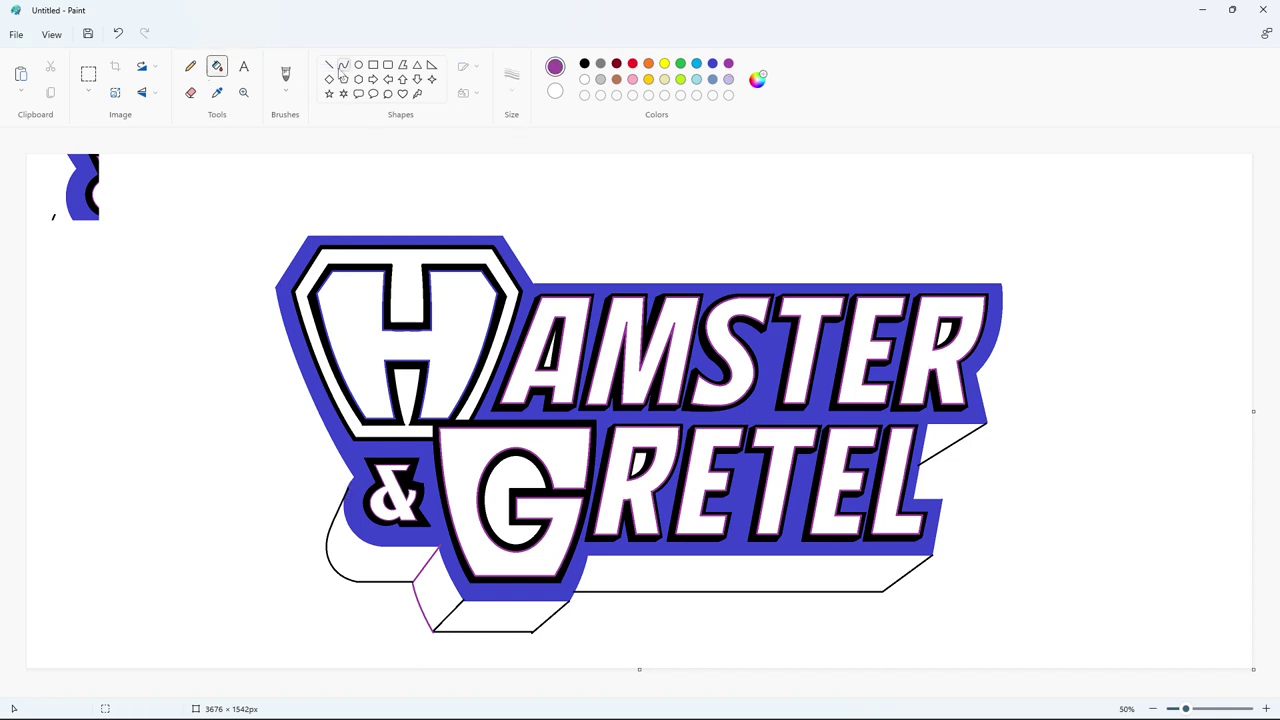
left_click(344, 65)
left_click_drag(335, 513, 261, 346)
left_click_drag(291, 416, 278, 418)
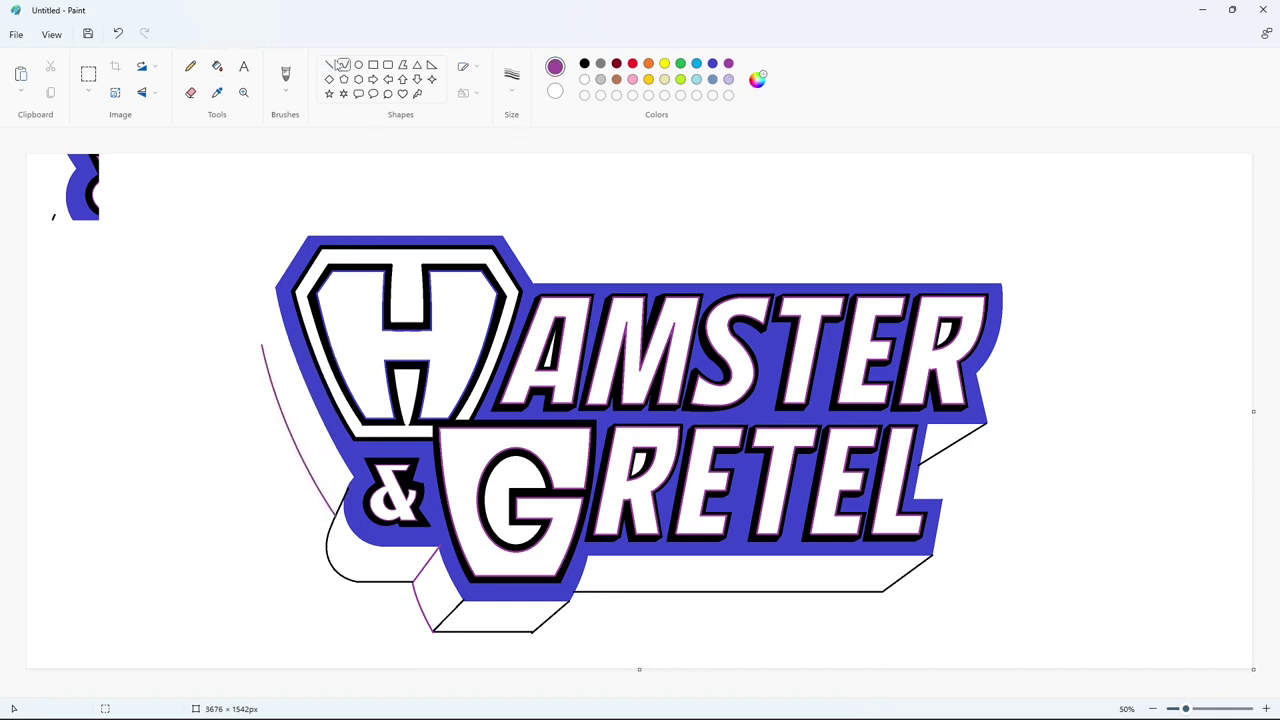
left_click(329, 65)
left_click_drag(262, 346, 276, 288)
left_click(213, 281)
Fill the shadow areas beneath HAMSTER's R, RETEL, the large G and the ampersand with black
left_click(217, 66)
left_click(584, 63)
left_click(950, 445)
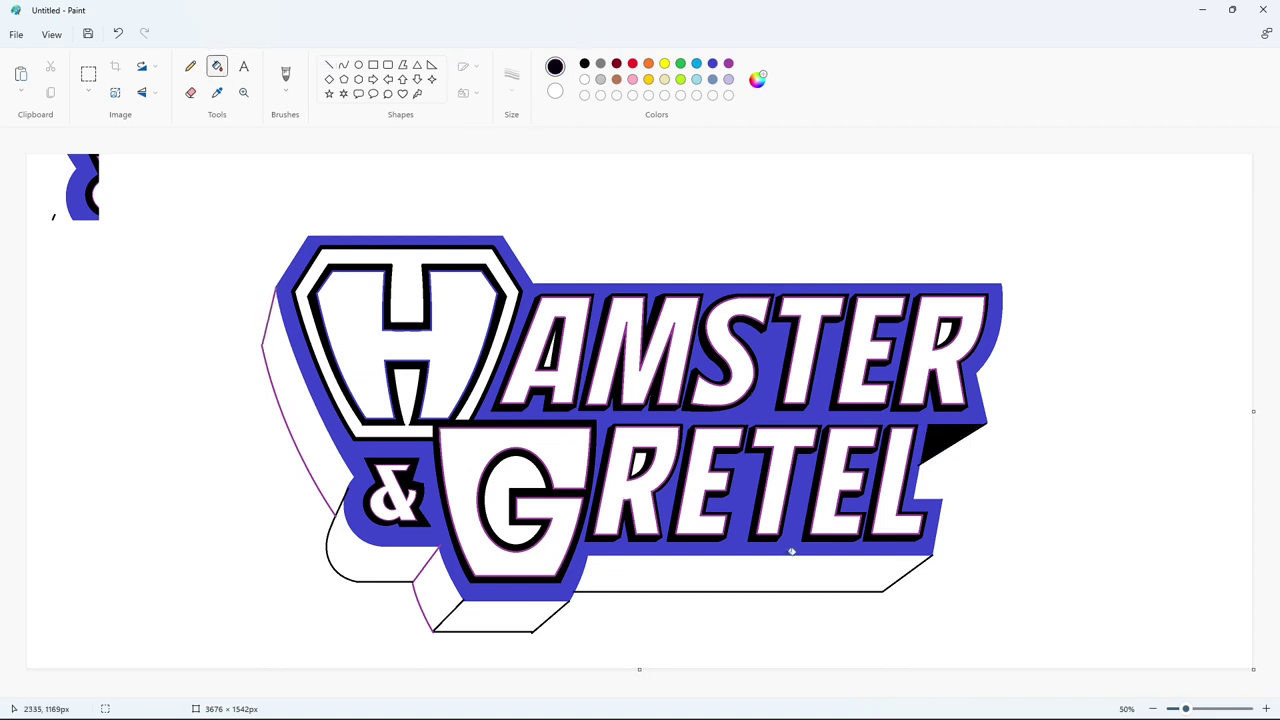
left_click(790, 565)
left_click(500, 617)
left_click(400, 560)
Fill the side shadow faces of the large G and the H emblem with purple
left_click(728, 63)
left_click(435, 590)
left_click(312, 427)
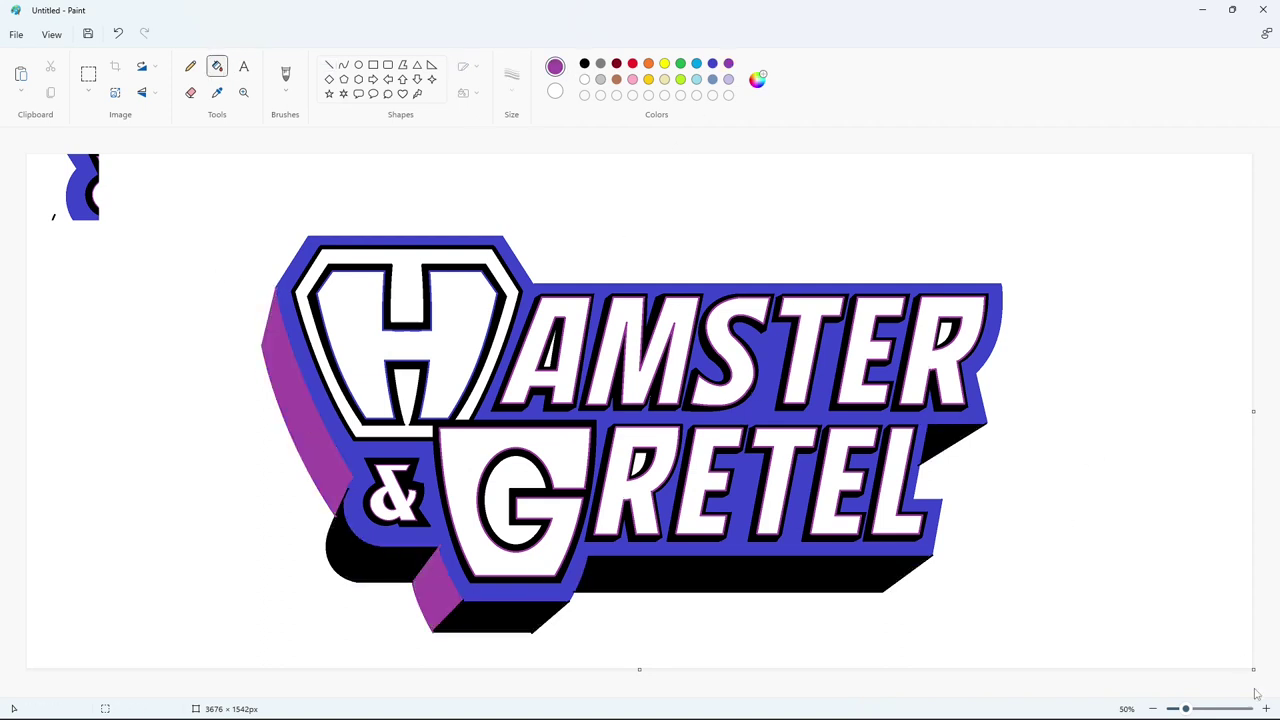
Cover the black overshoots on the blue backing beside and below the L of GRETEL with short blue lines
scroll(500, 648, "up", 3)
scroll(1054, 554, "right", 5)
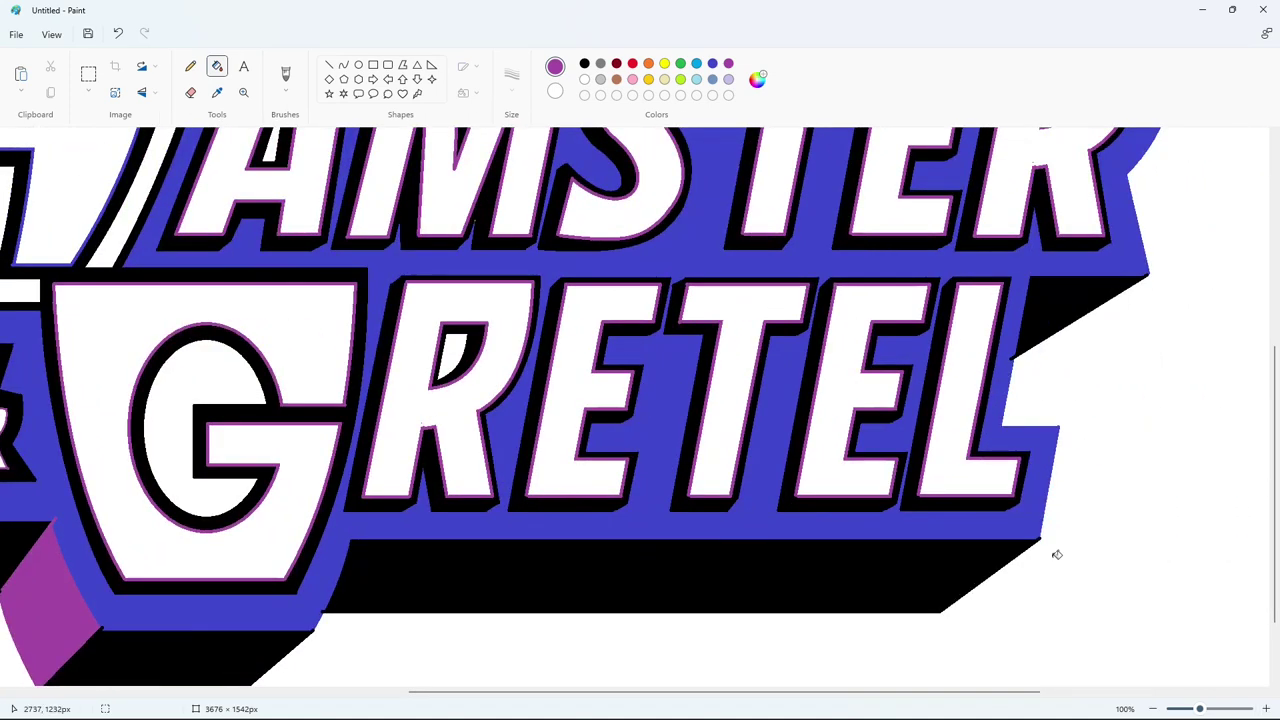
left_click(329, 66)
left_click(512, 80)
left_click(514, 146)
left_click(713, 64)
left_click_drag(1014, 350, 1012, 369)
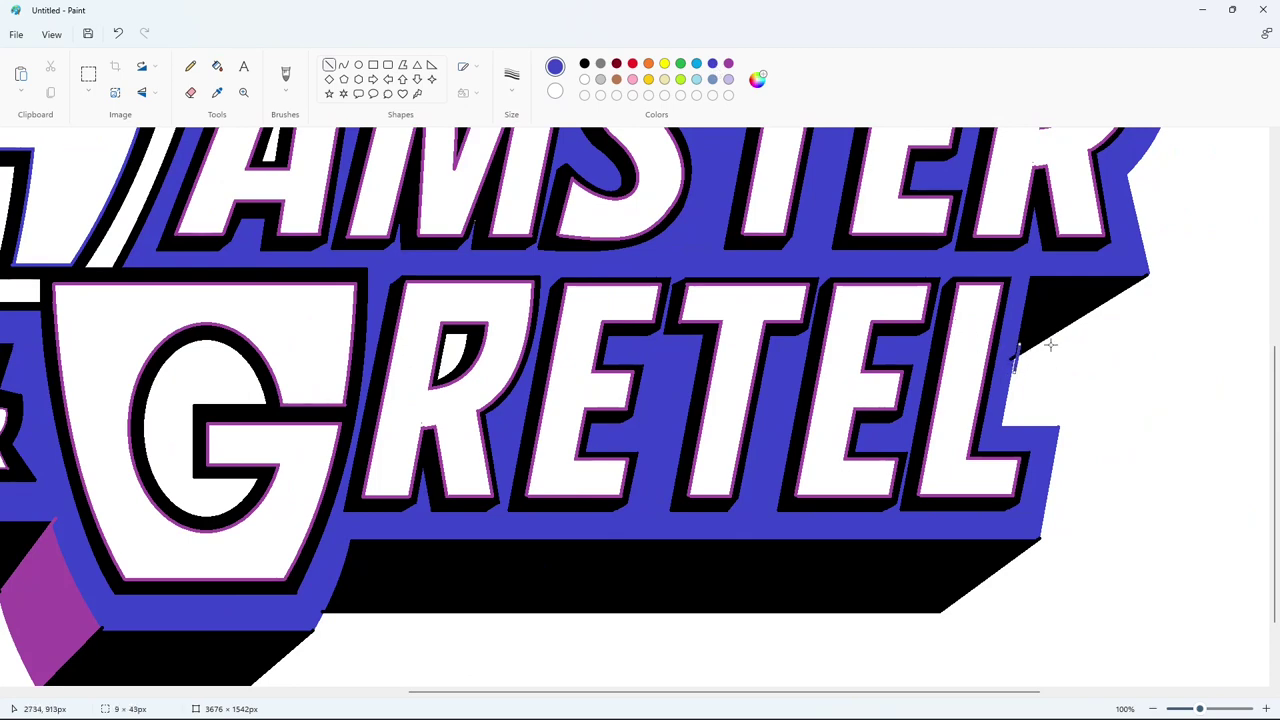
key("Left")
left_click_drag(1036, 538, 1022, 538)
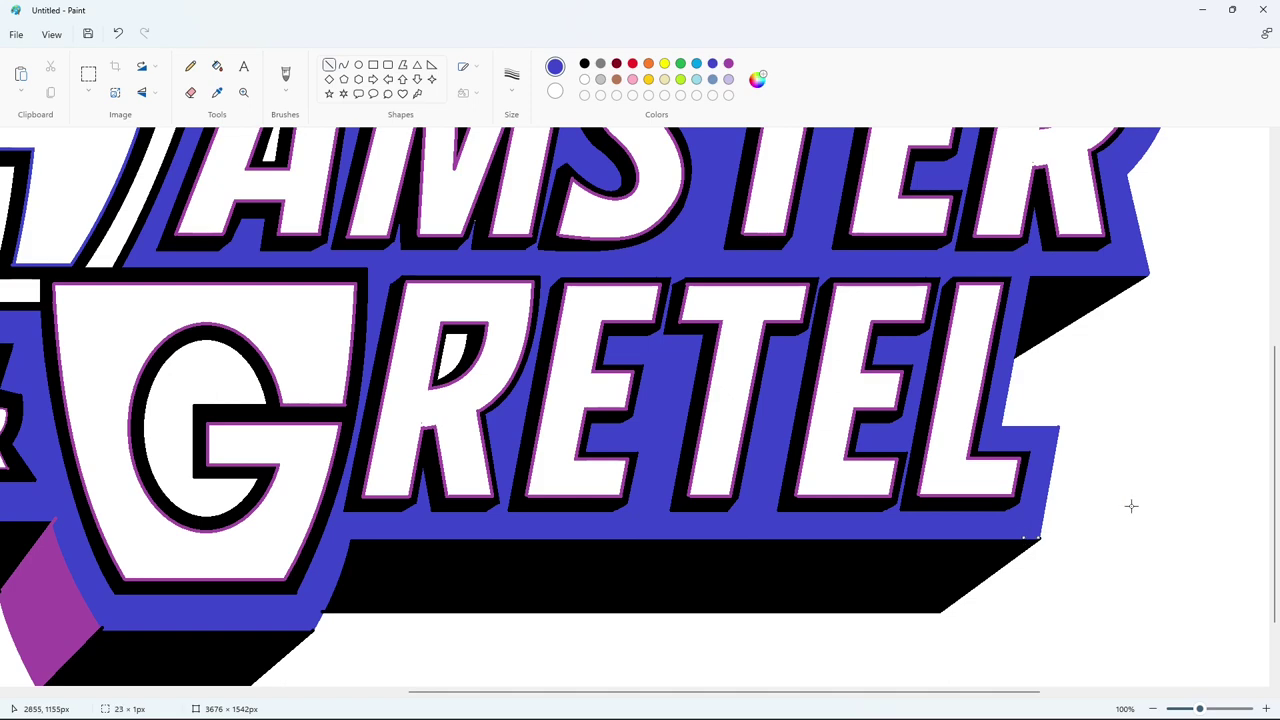
Straighten the backing's edge above its corner beside the L in white, and the large G's lower backing edge with a short blue line
left_click(585, 80)
left_click_drag(1048, 421, 1074, 422)
left_click_drag(984, 692, 769, 700)
left_click(712, 64)
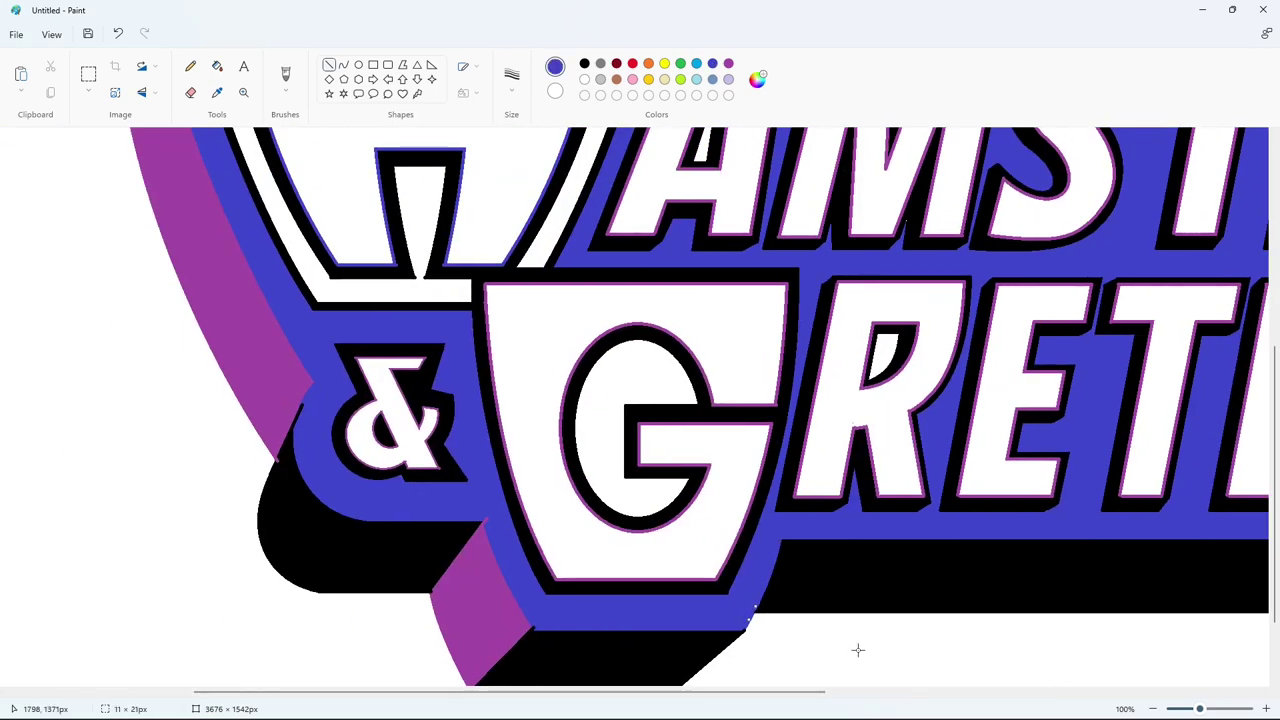
scroll(657, 628, "left", 3)
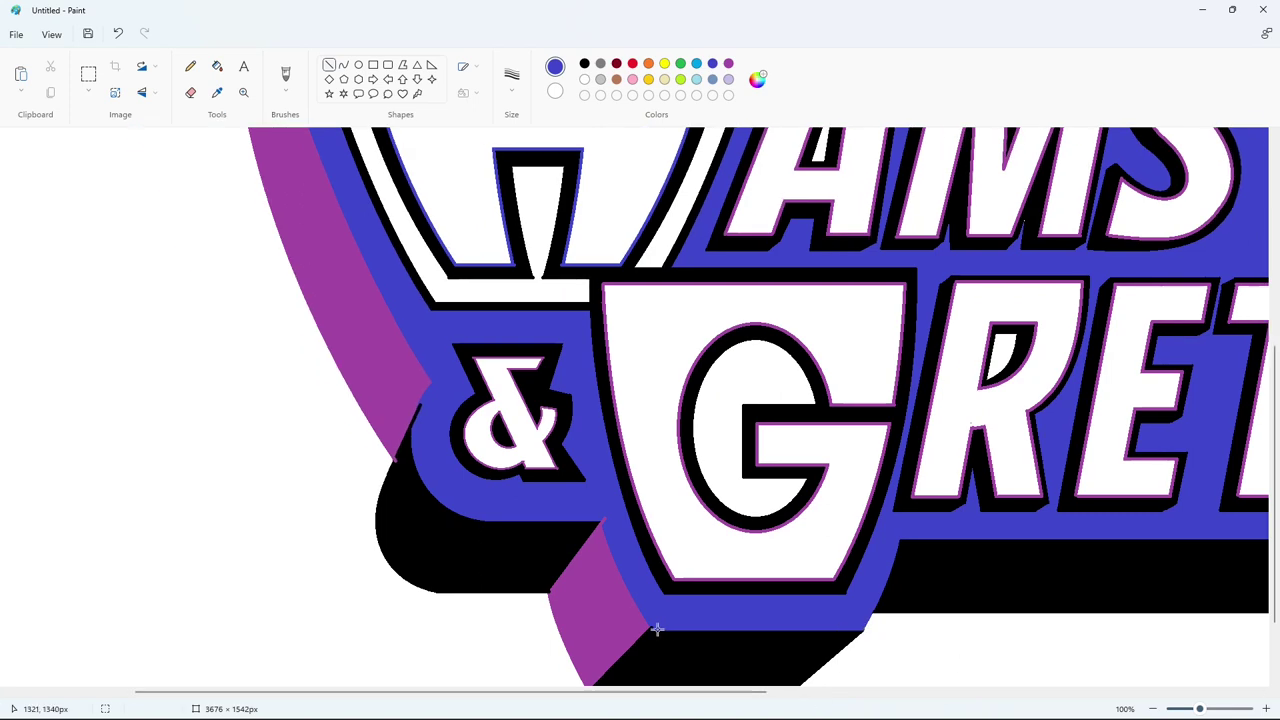
Draw a black line along the boundary between the purple and black faces of the large G's shadow
left_click(584, 66)
scroll(660, 522, "down", 2)
mouse_move(654, 525)
left_mouse_down()
mouse_move(584, 584)
mouse_move(578, 598)
mouse_move(597, 601)
left_mouse_up()
left_click(702, 559)
left_click(728, 65)
left_click(713, 598)
left_click(584, 80)
key("ctrl+z")
key("ctrl+z")
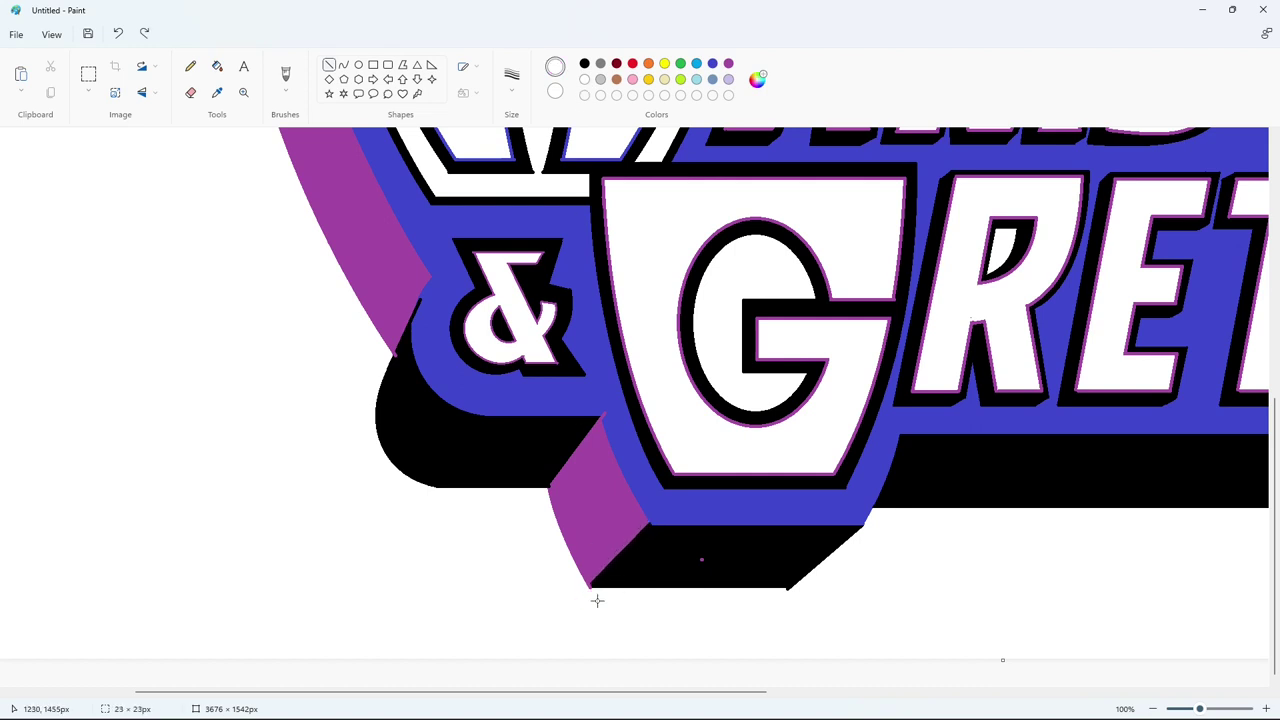
left_click(145, 38)
Cover the purple speck in the black shadow beneath the large G with a white dash and fill it black
left_click_drag(698, 560, 713, 561)
left_click(672, 614)
left_click(217, 66)
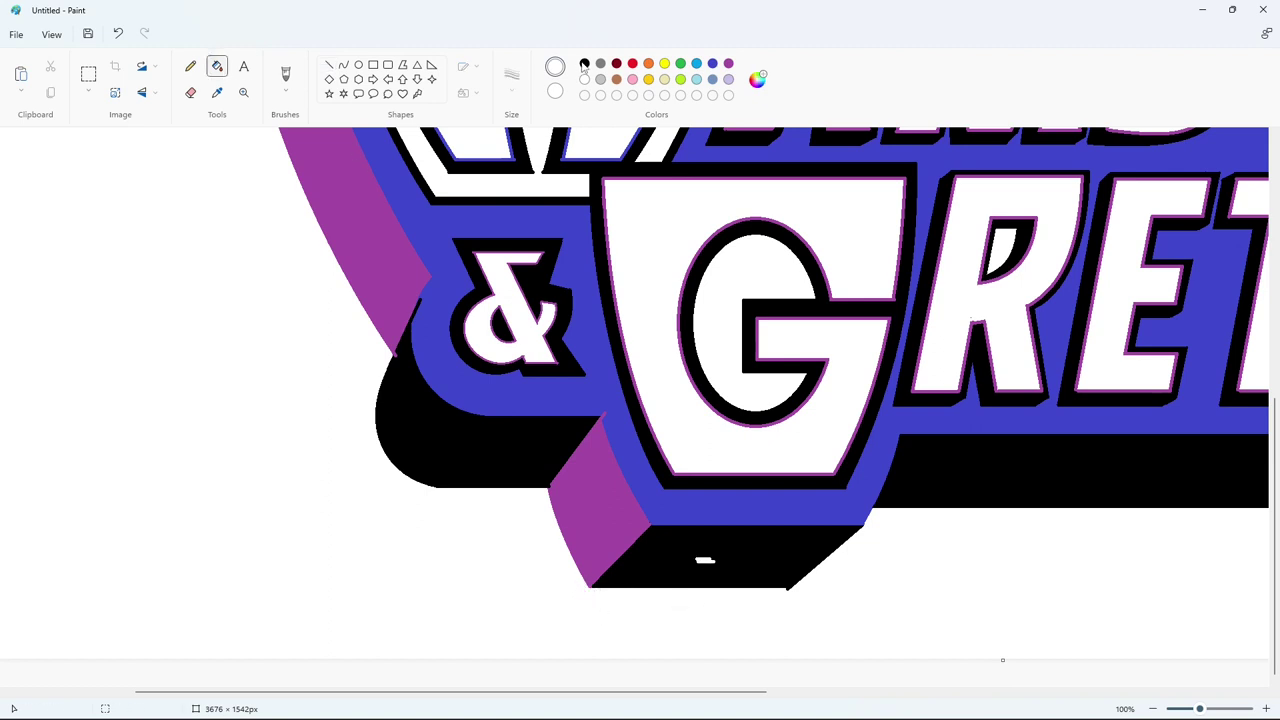
left_click(583, 65)
left_click(706, 560)
Trim the stray tip at the lower corner of the large G's black shadow with a short white line
left_click(332, 65)
left_click(584, 80)
left_click_drag(783, 590, 791, 590)
left_click(849, 611)
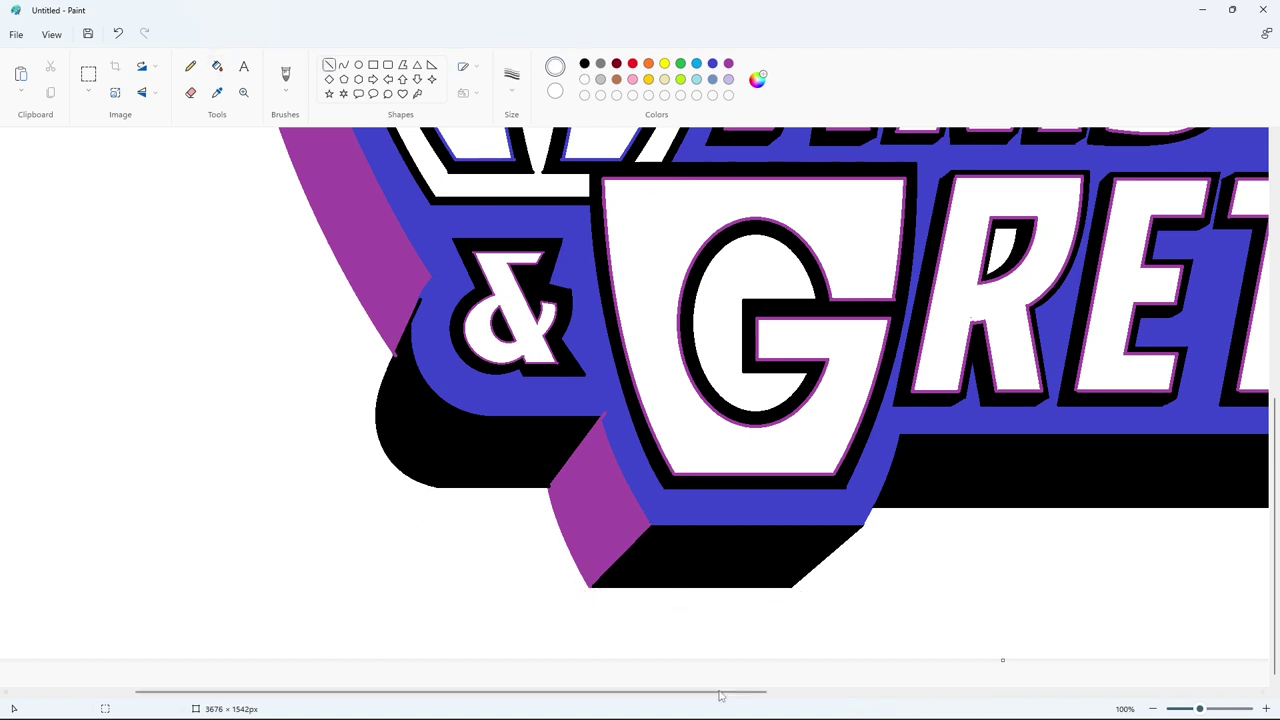
Touch up the backing corner between the ampersand and large G in blue, and the lower tip of the H emblem's shadow in purple
left_click_drag(720, 695, 653, 692)
left_click(712, 64)
left_click_drag(743, 420, 736, 402)
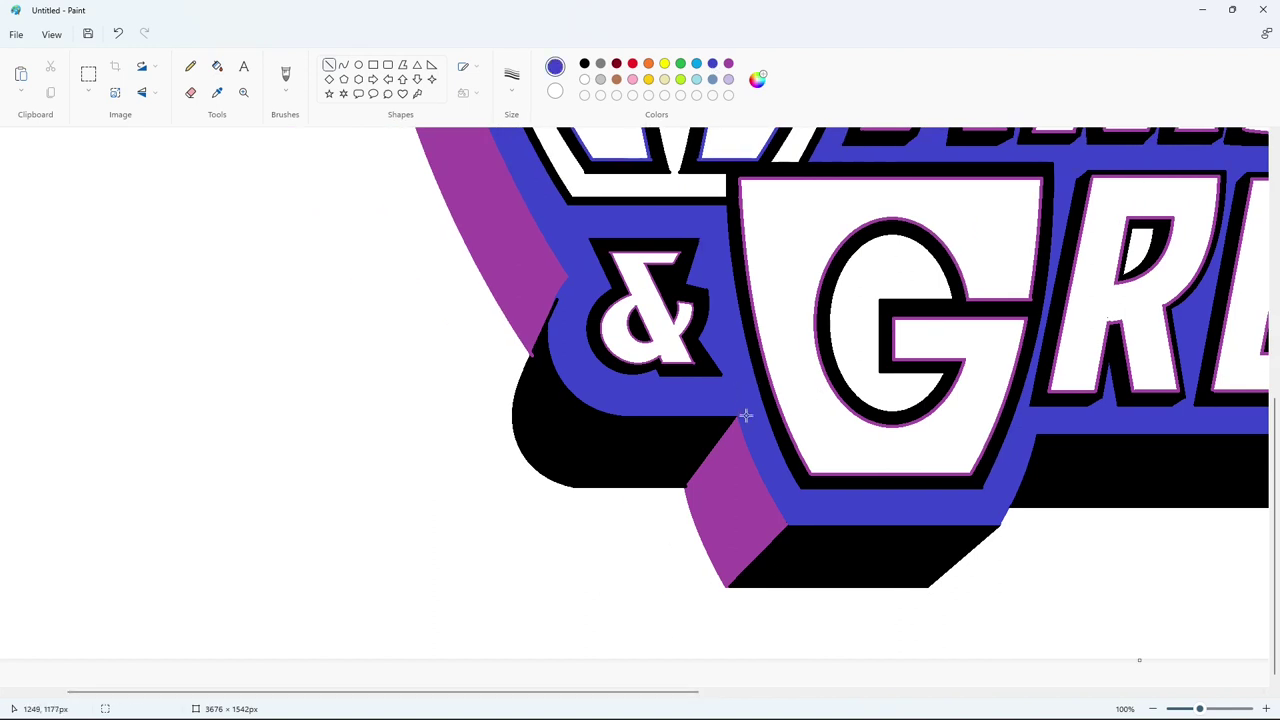
left_click(729, 64)
left_click(528, 366)
key("ctrl+z")
left_click(532, 360)
Fill the stray black mark in the canvas's upper left with white and copy the ampersand piece beside it
scroll(369, 554, "up", 10)
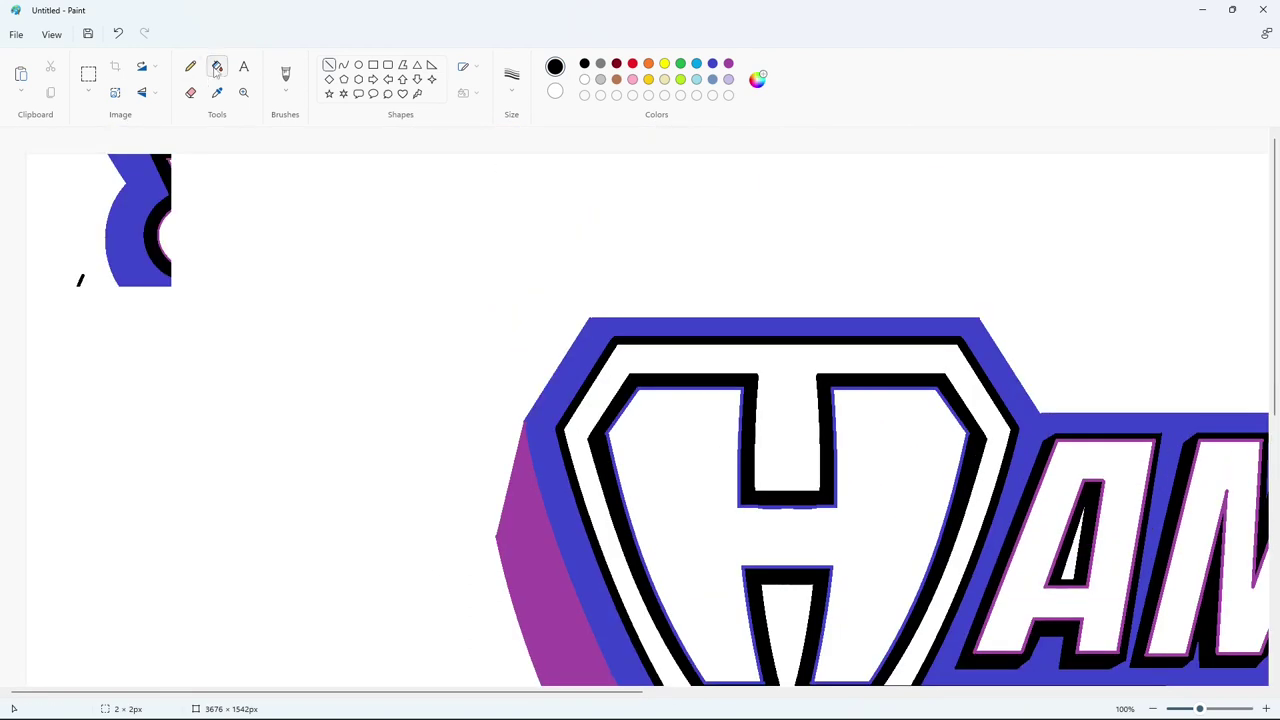
left_click(217, 68)
left_click(584, 79)
left_click(80, 281)
left_click(88, 74)
left_click_drag(280, 314, 27, 154)
key("Delete")
Fill the black speck on the backing below the ampersand with blue
scroll(353, 472, "down", 5)
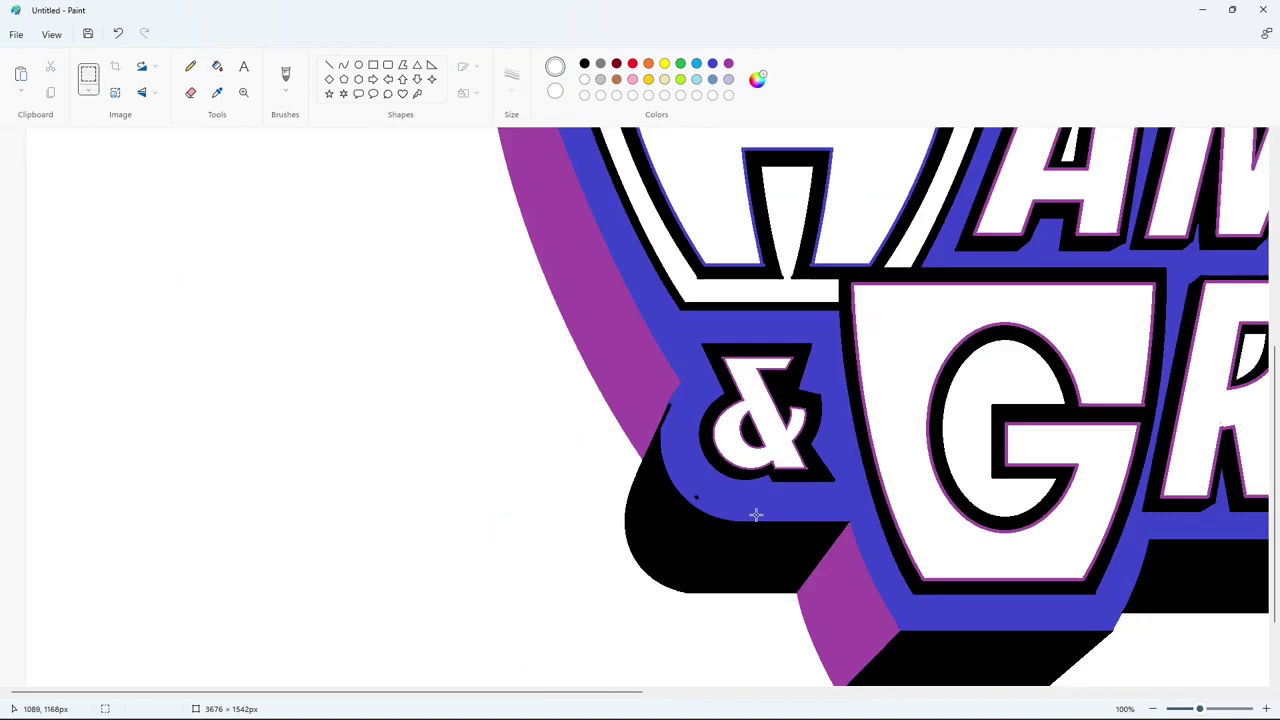
left_click(213, 64)
left_click(712, 65)
left_click(697, 497)
Paste the ampersand piece over the ampersand and align its blue backing with the existing rounded edge
key("ctrl+v")
left_click_drag(66, 213, 701, 441)
key("Up")
key("Up")
key("Up")
key("Up")
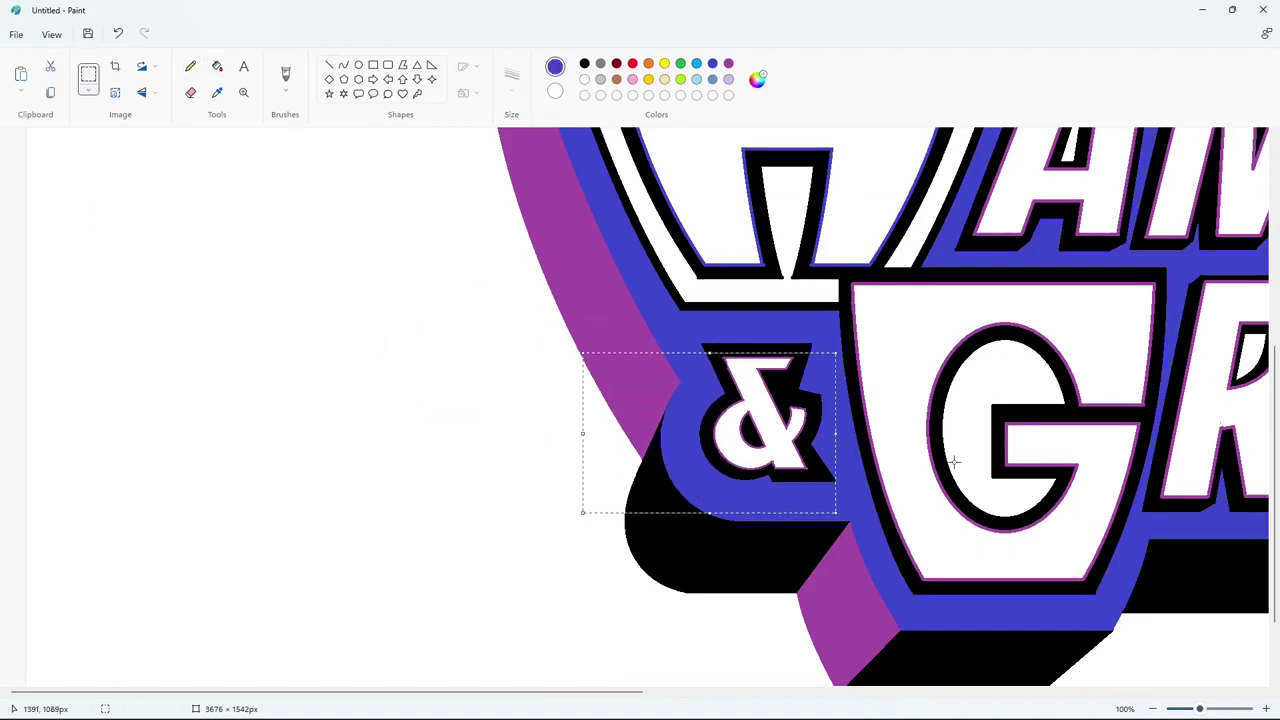
key("Left")
key("Left")
key("Left")
Touch up the side corner of the H emblem's blue backing and the bottom of the H's lower gap with short lines
scroll(954, 462, "up", 3)
left_click(584, 79)
left_click(329, 65)
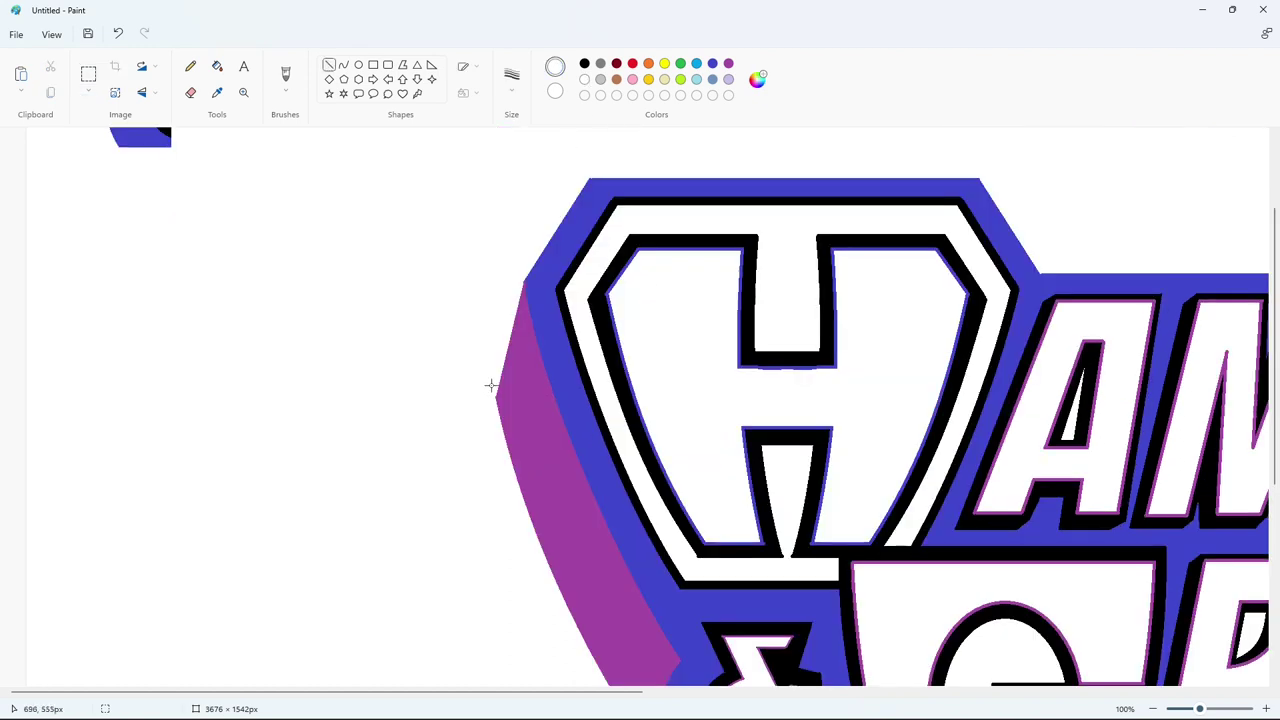
left_click(712, 63)
left_click_drag(524, 281, 528, 297)
left_click_drag(785, 547, 786, 560)
left_click(584, 79)
left_click(913, 407)
scroll(1103, 676, "down", 5)
left_click(1153, 708)
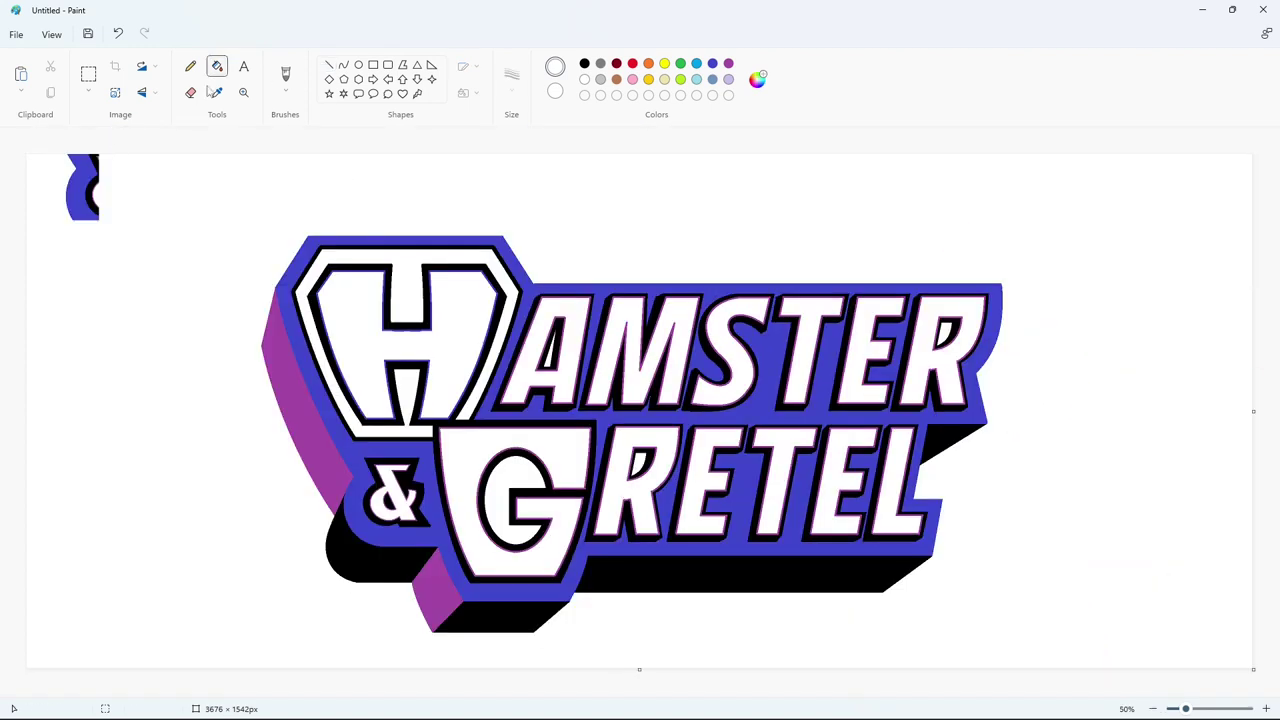
Add the black text "Disney" in Waltograph at size 180 above AMSTER
left_click(584, 63)
left_click(243, 66)
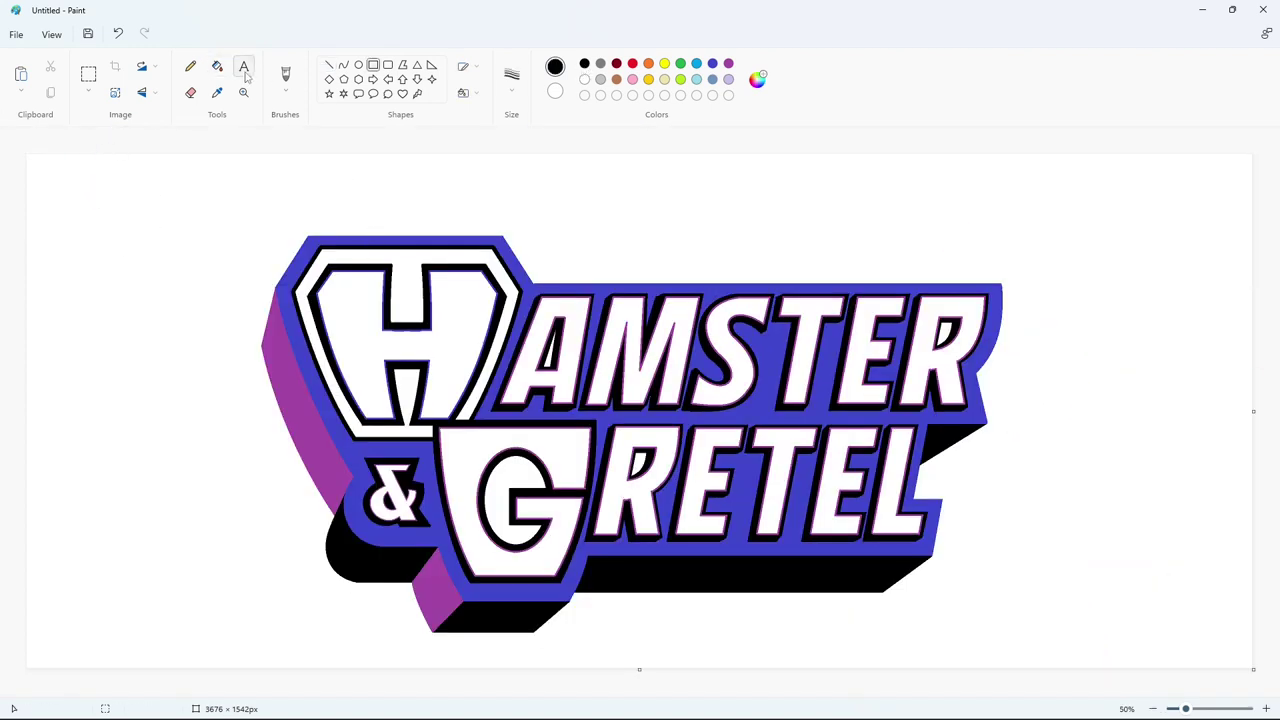
left_click(557, 242)
type("Disney")
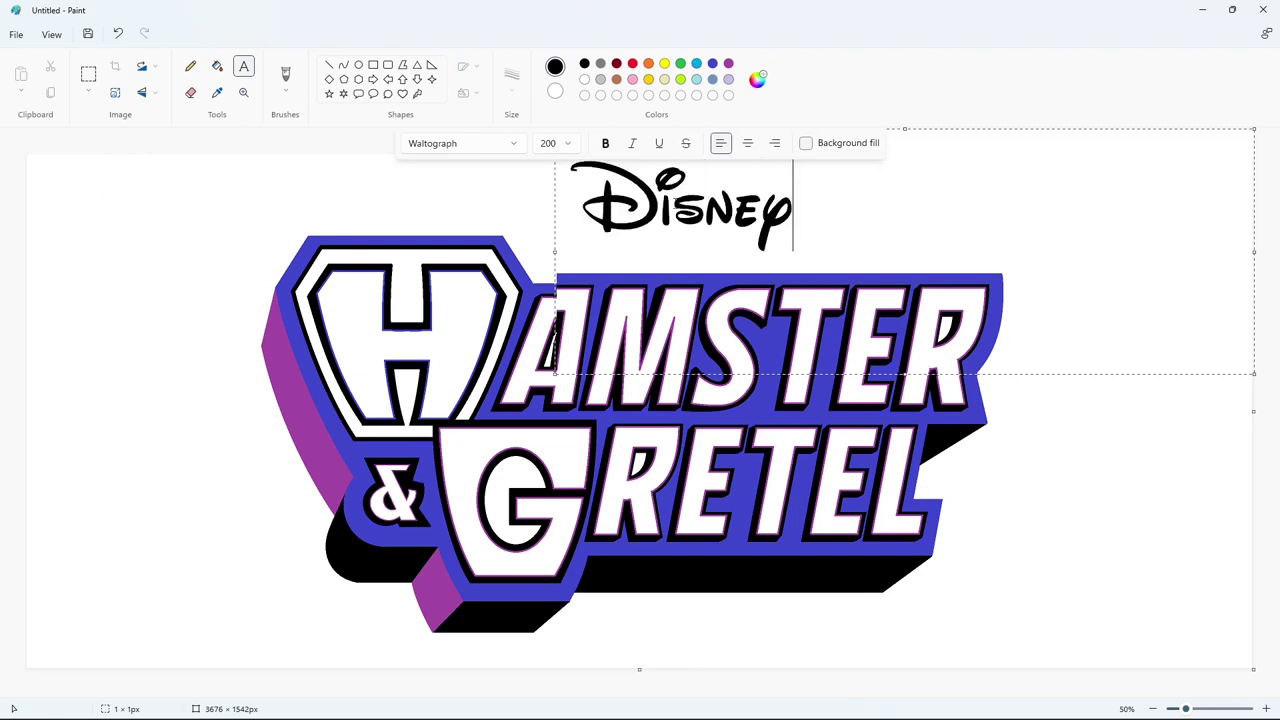
key("ctrl+z")
left_click(570, 146)
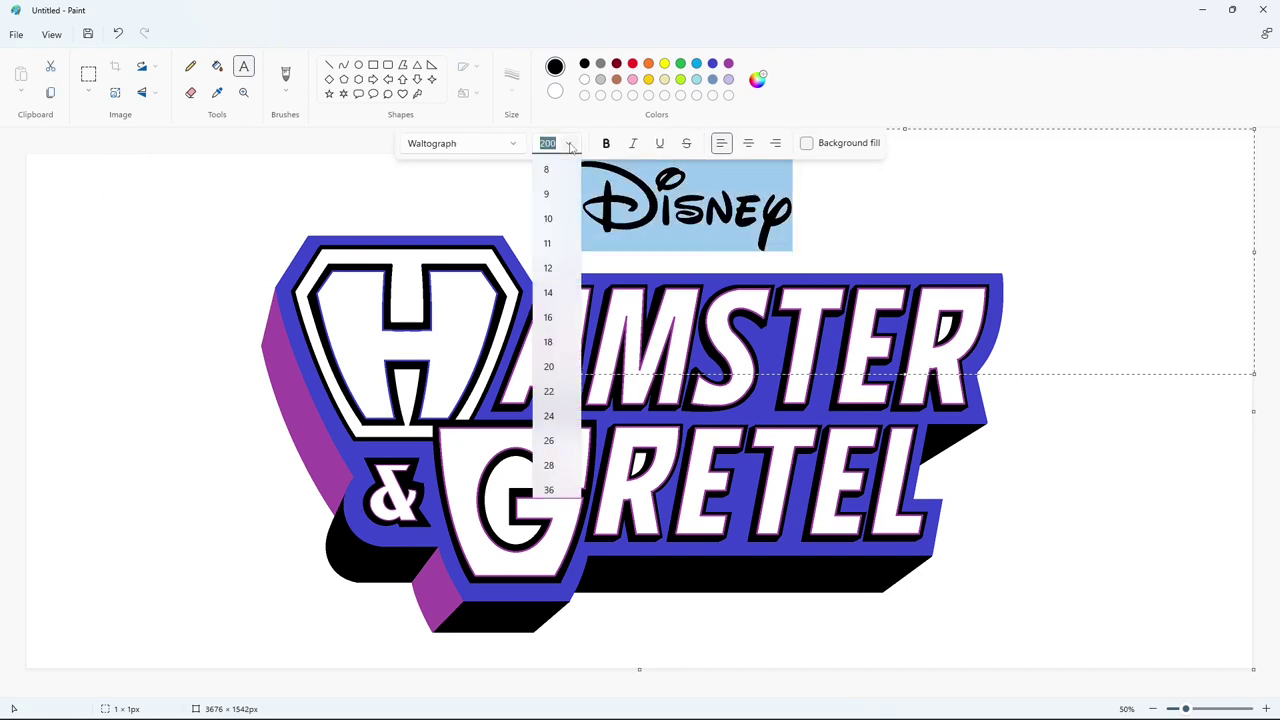
type("180")
key("Return")
left_click_drag(908, 130, 910, 156)
left_click(451, 374)
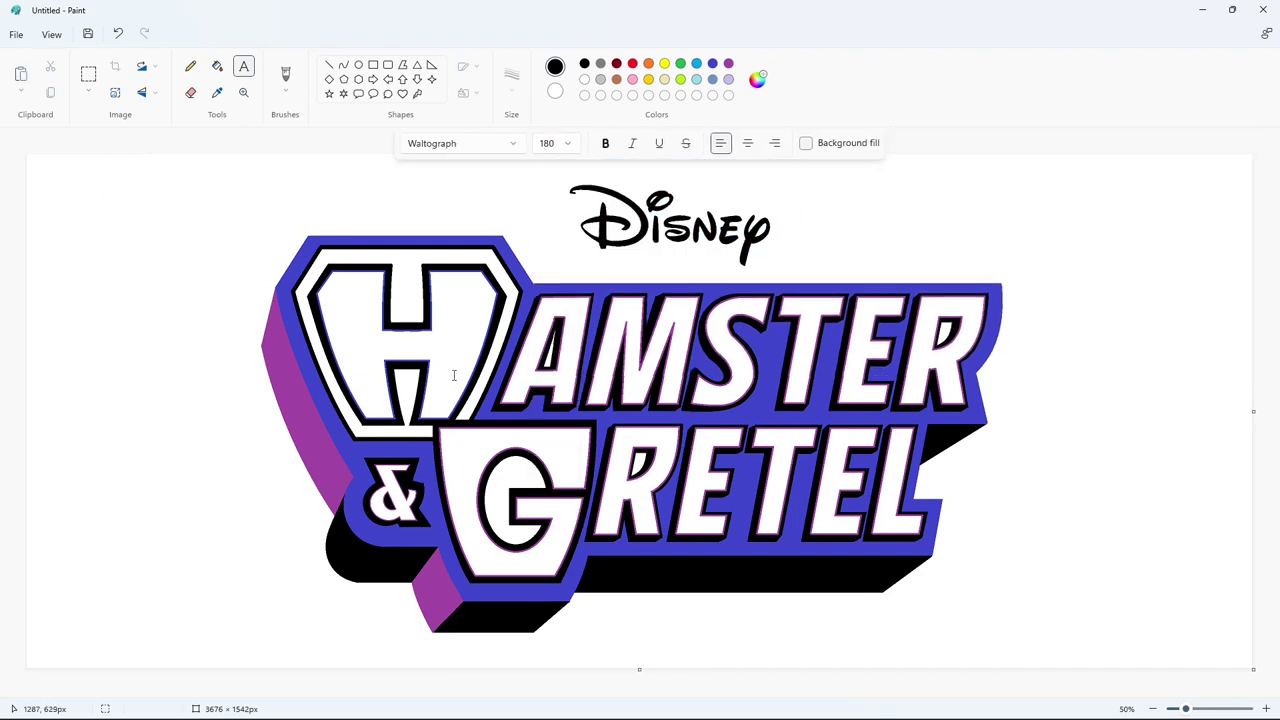
Move the Disney text slightly left and down, closer to the H emblem
left_click(88, 74)
left_click_drag(549, 172, 833, 271)
key("ctrl+z")
key("ctrl+v")
left_click_drag(150, 210, 644, 234)
left_click(905, 405)
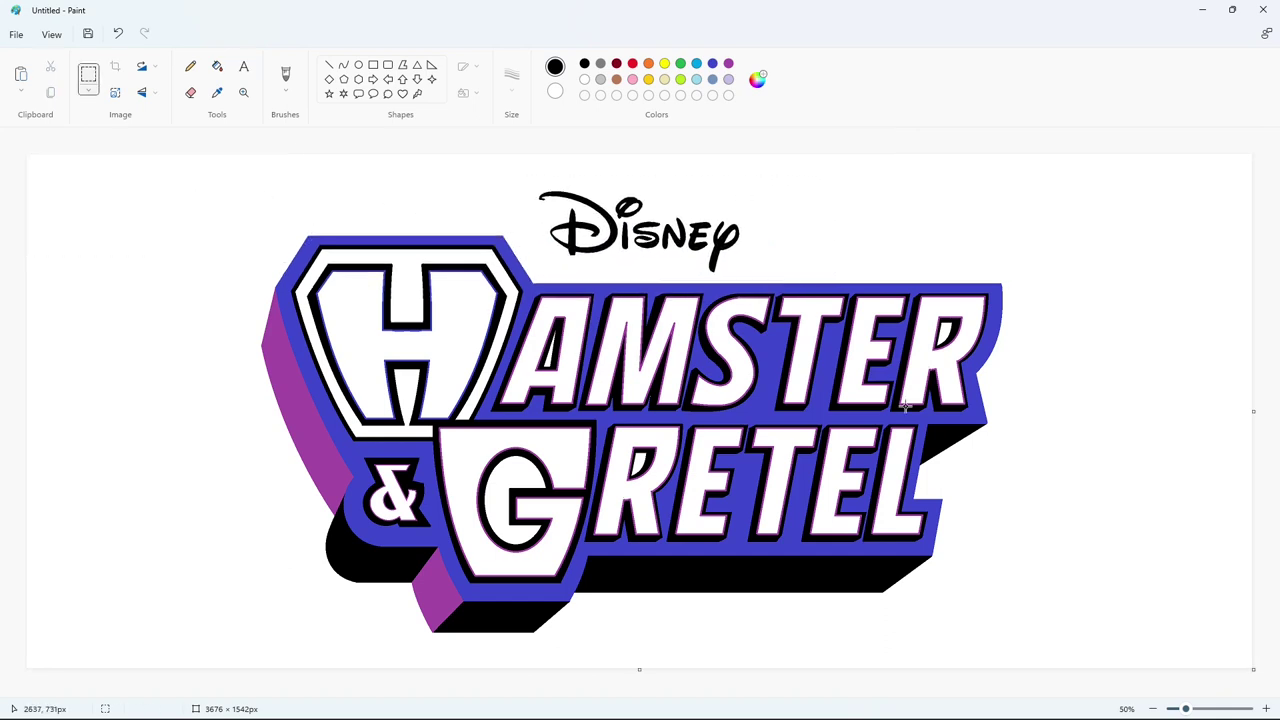
Define a custom reddish orange and fill the H of the emblem with it
left_click(648, 63)
left_click(757, 79)
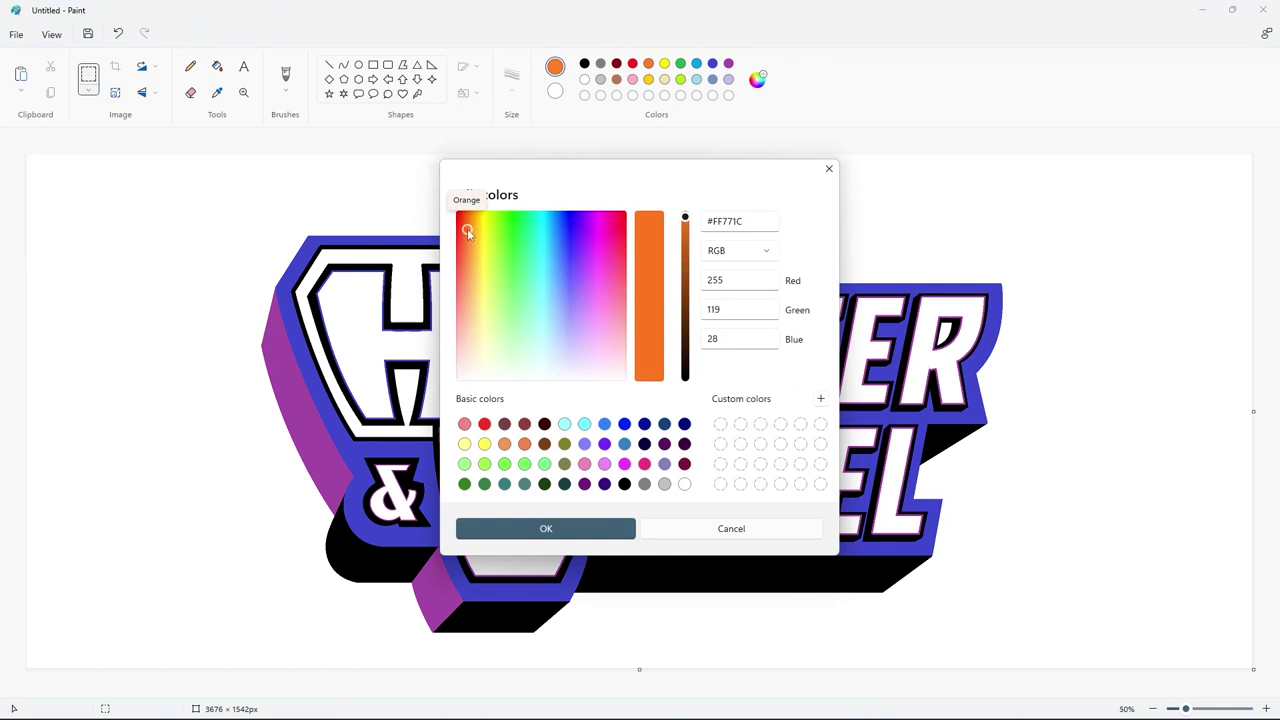
left_click(546, 528)
left_click(217, 66)
left_click(354, 328)
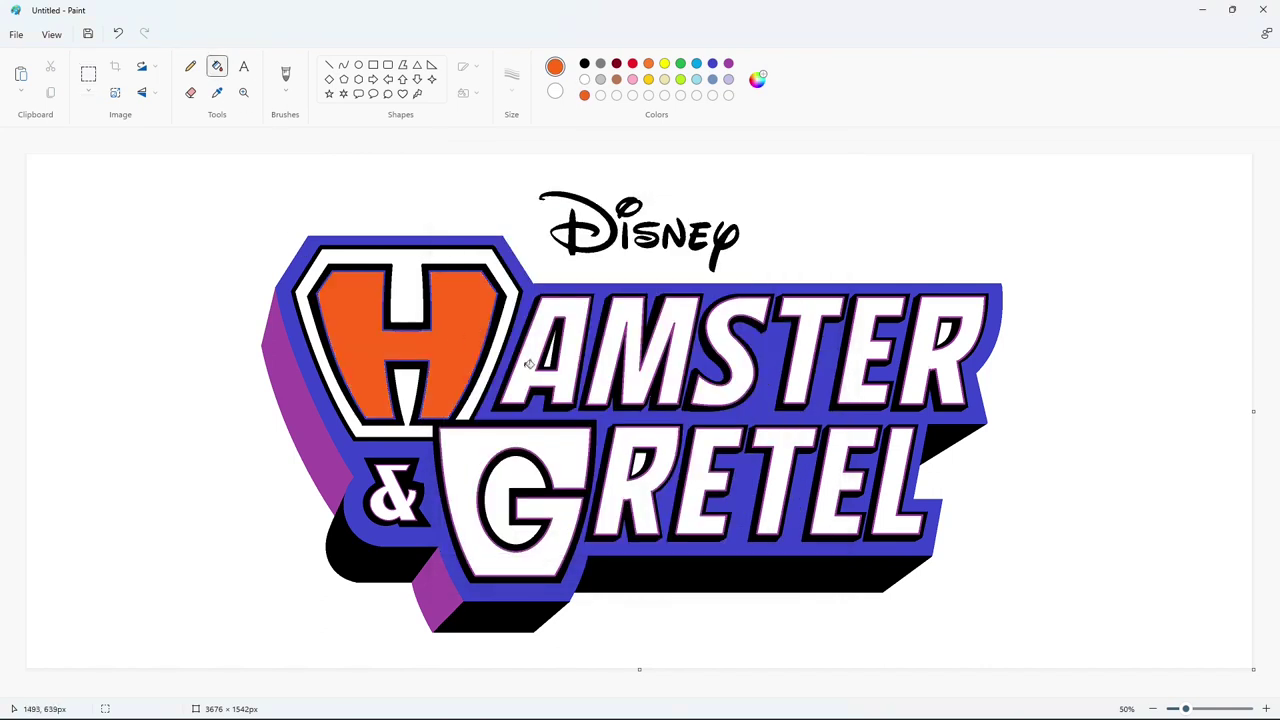
Fill the letters A, M, S, T, E and R of HAMSTER with the custom orange
left_click(530, 364)
left_click(640, 360)
left_click(740, 355)
left_click(786, 356)
left_click(865, 360)
left_click(922, 359)
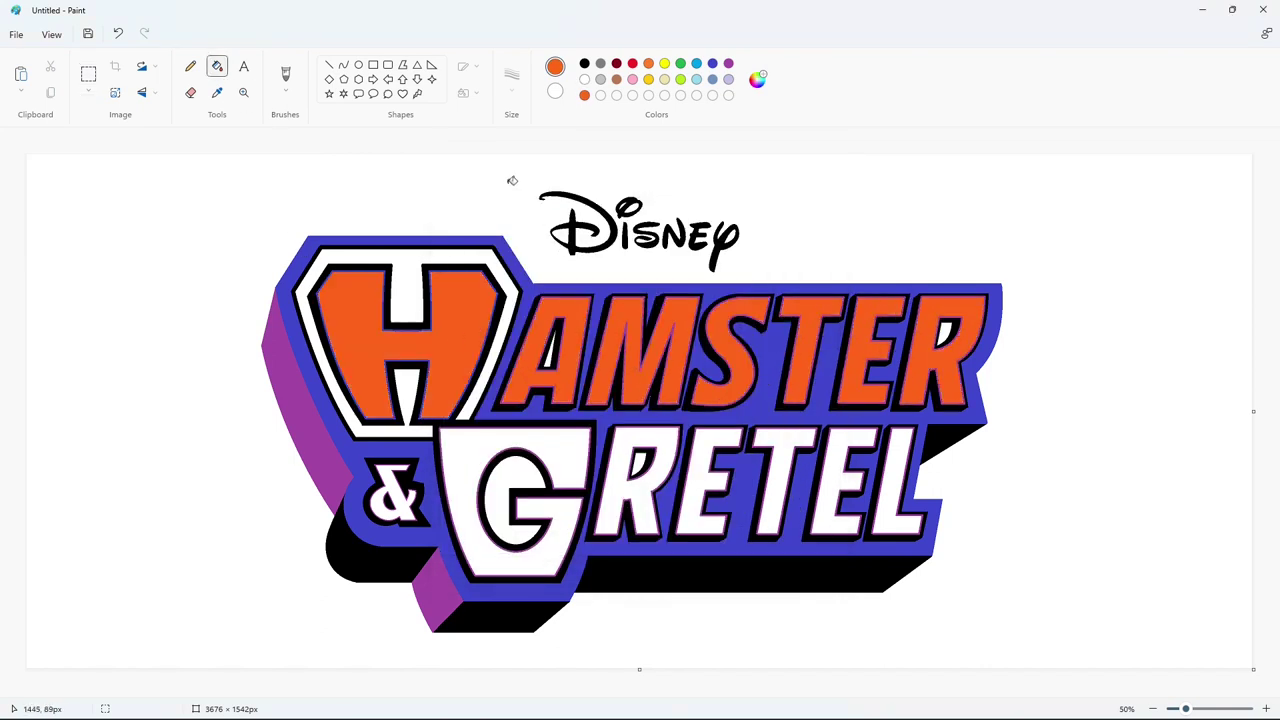
Recolor the outlines of the H, A, M and S of HAMSTER white
scroll(846, 424, "up", 3, "ctrl")
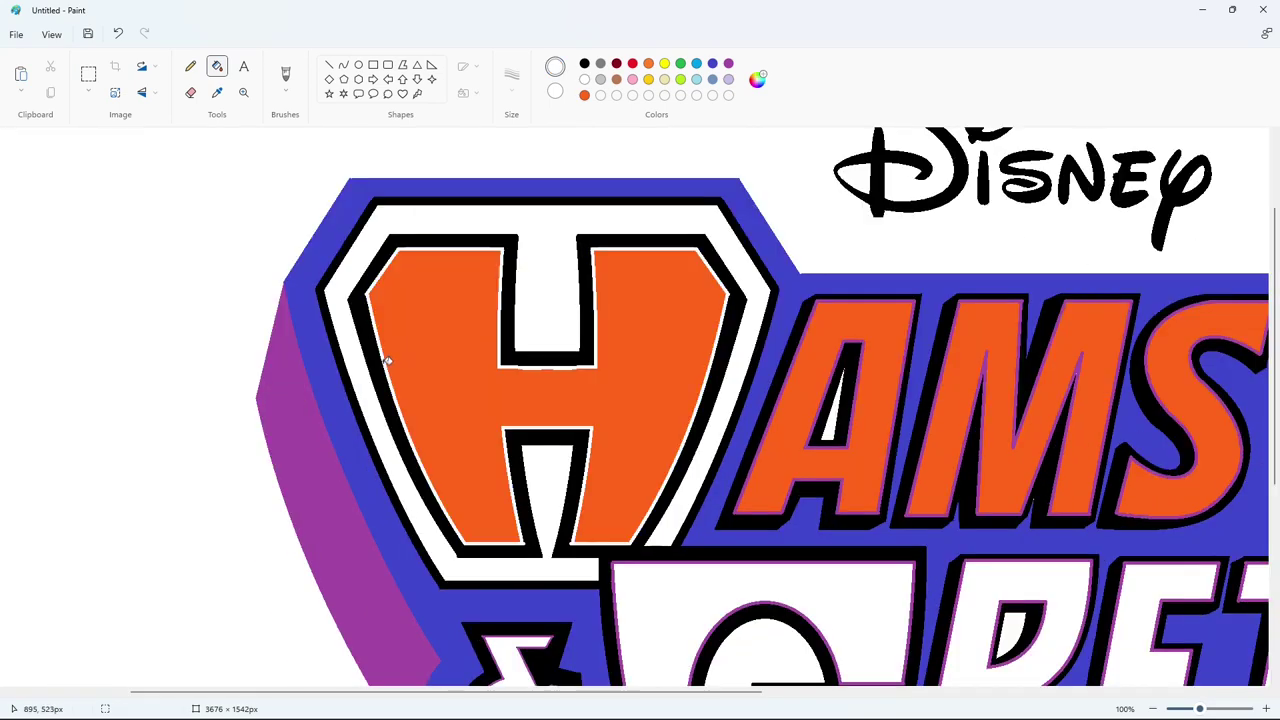
left_click(782, 394)
left_click_drag(626, 693, 802, 693)
left_click(579, 423)
left_click(774, 455)
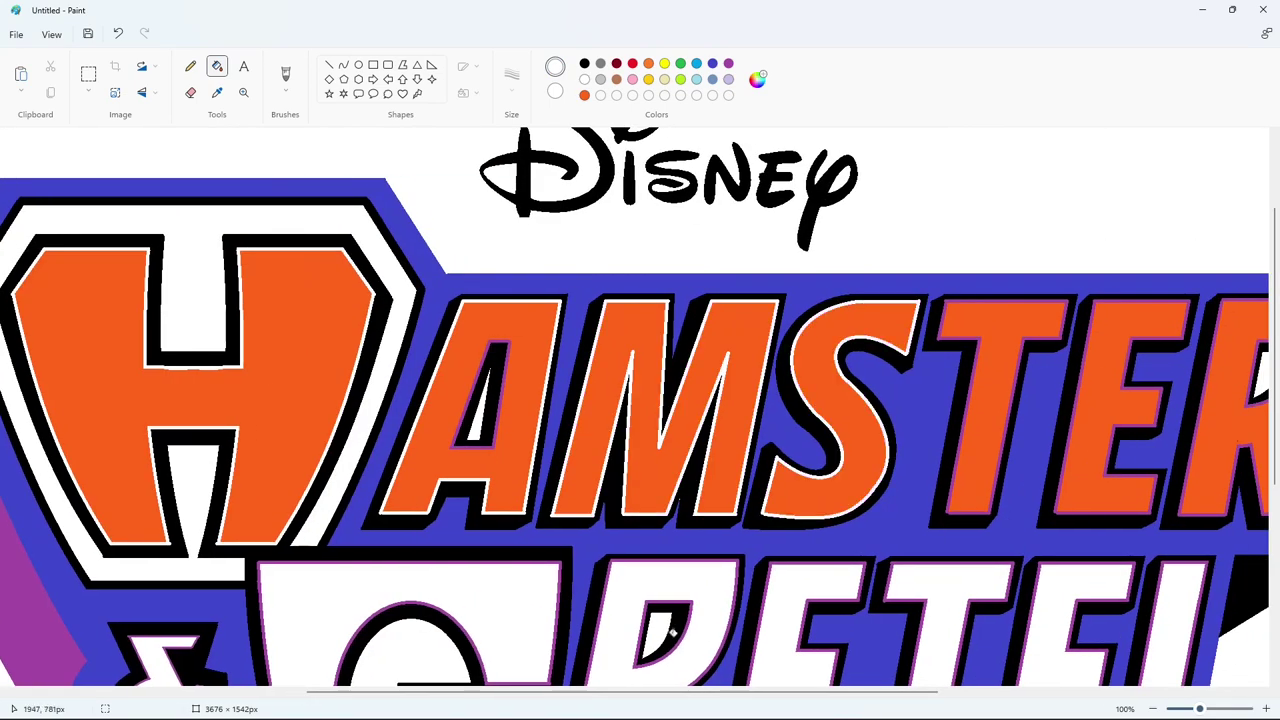
Recolor the outlines of the T, E and R and the inner outlines of the A and R in HAMSTER white
left_click_drag(660, 693, 809, 693)
left_click(660, 460)
left_click(771, 466)
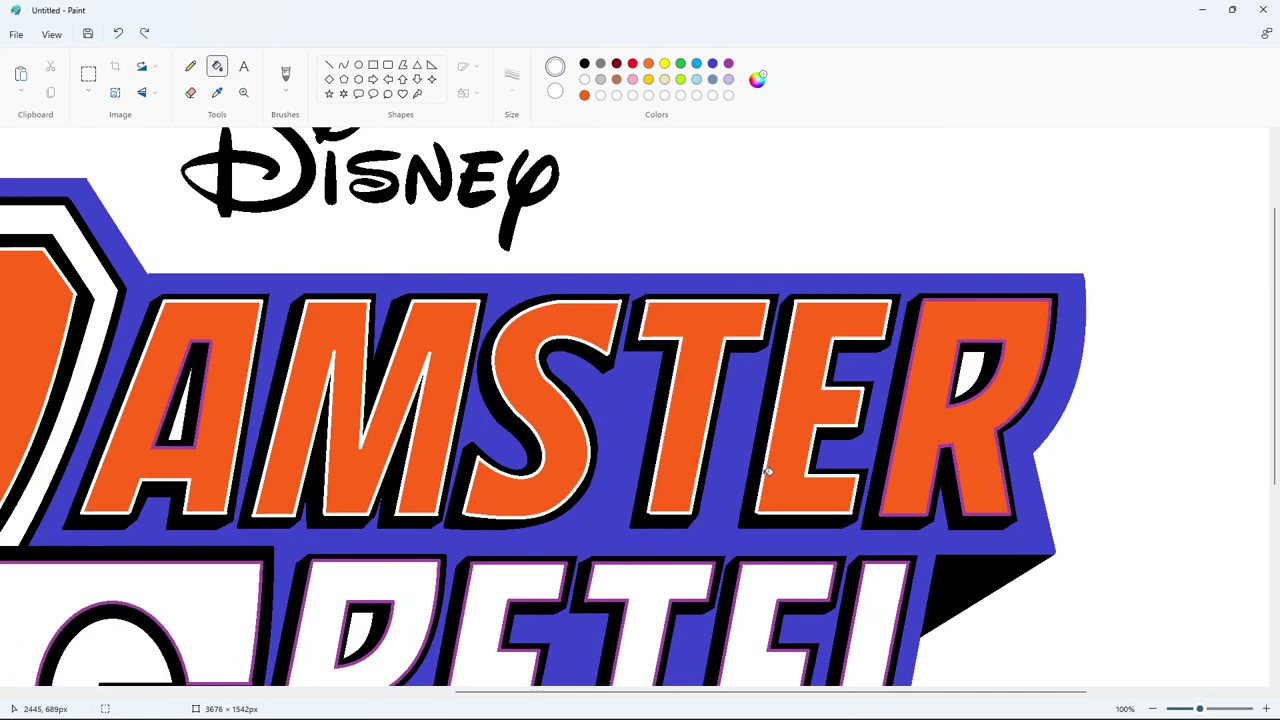
left_click(882, 486)
left_click(202, 421)
left_click(952, 398)
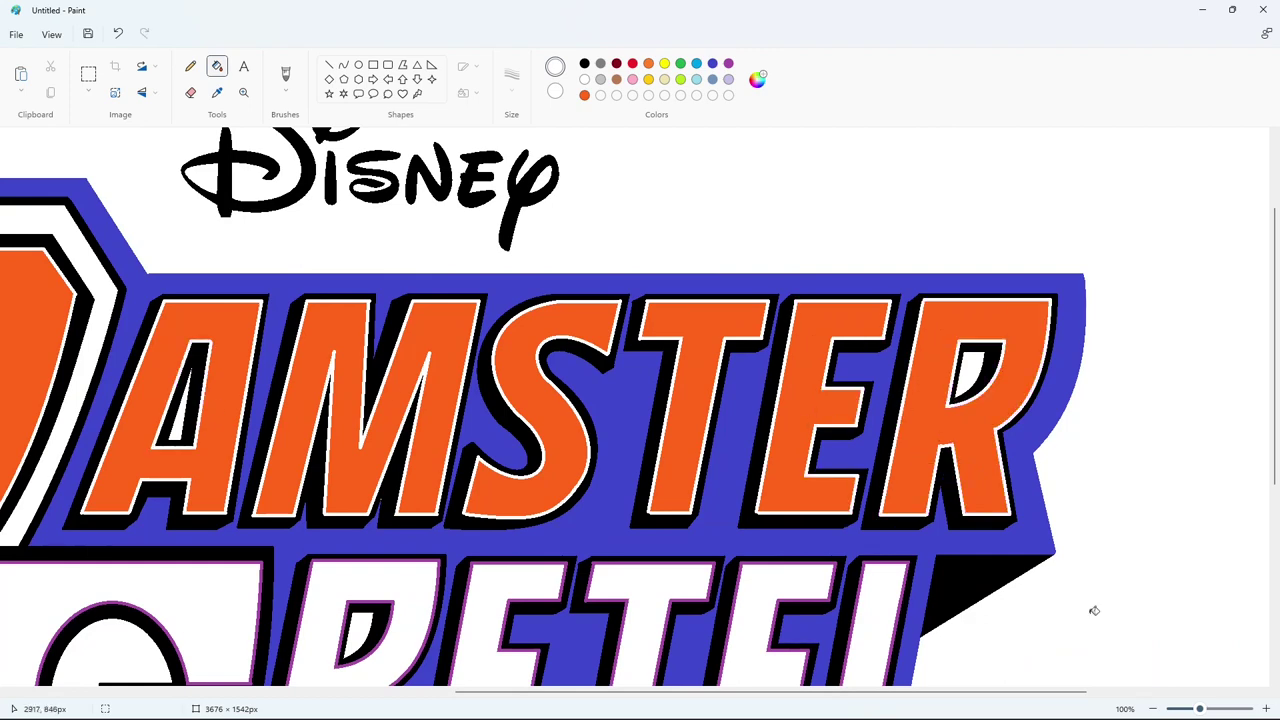
scroll(1100, 612, "down", 3, "ctrl")
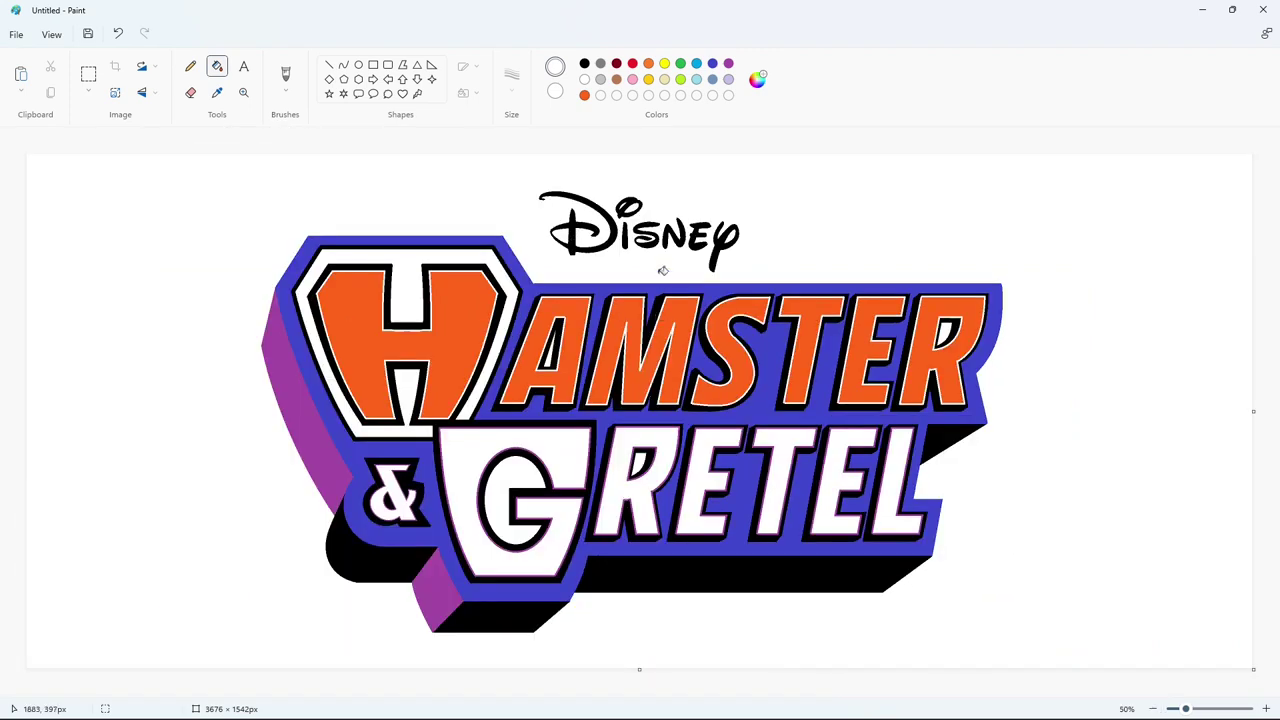
Define a custom pinkish purple based on the palette's purple
double_click(728, 63)
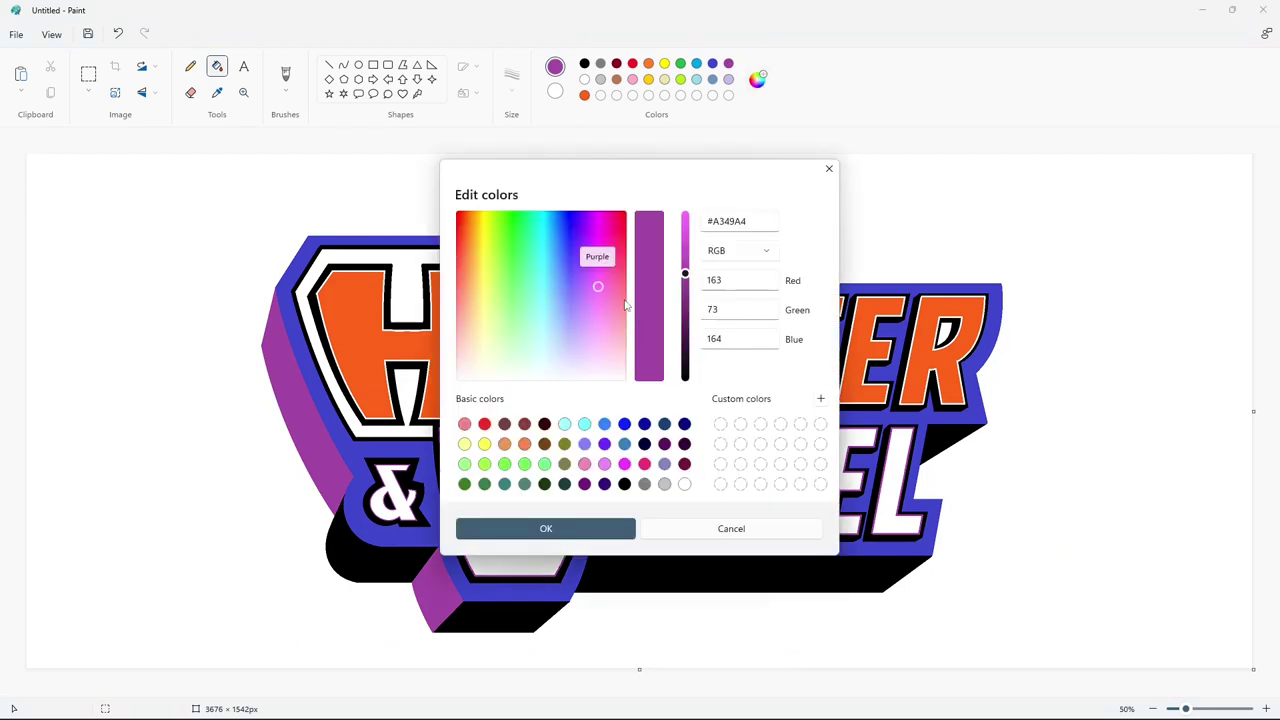
mouse_move(598, 288)
left_mouse_down()
mouse_move(583, 303)
mouse_move(602, 268)
left_mouse_up()
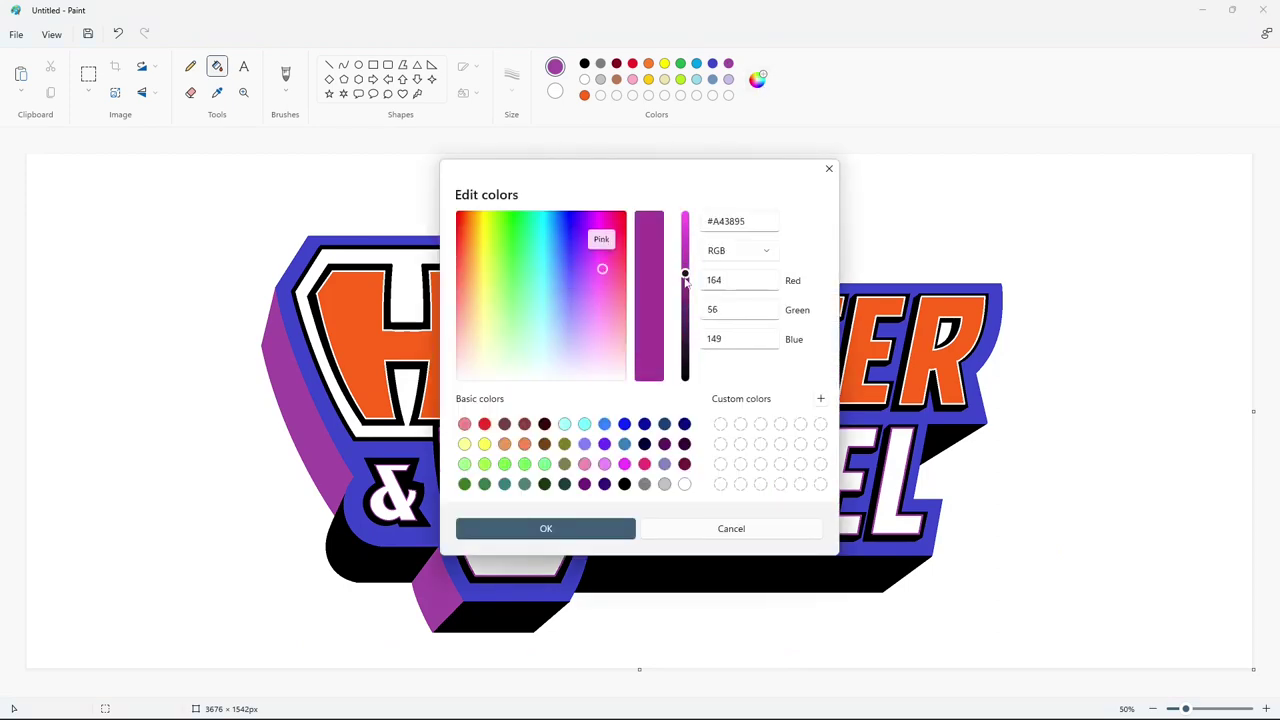
left_click(614, 528)
Draw a short blue line separating the upper and lower parts of the black outline beside the ampersand
scroll(434, 671, "up", 3, "ctrl")
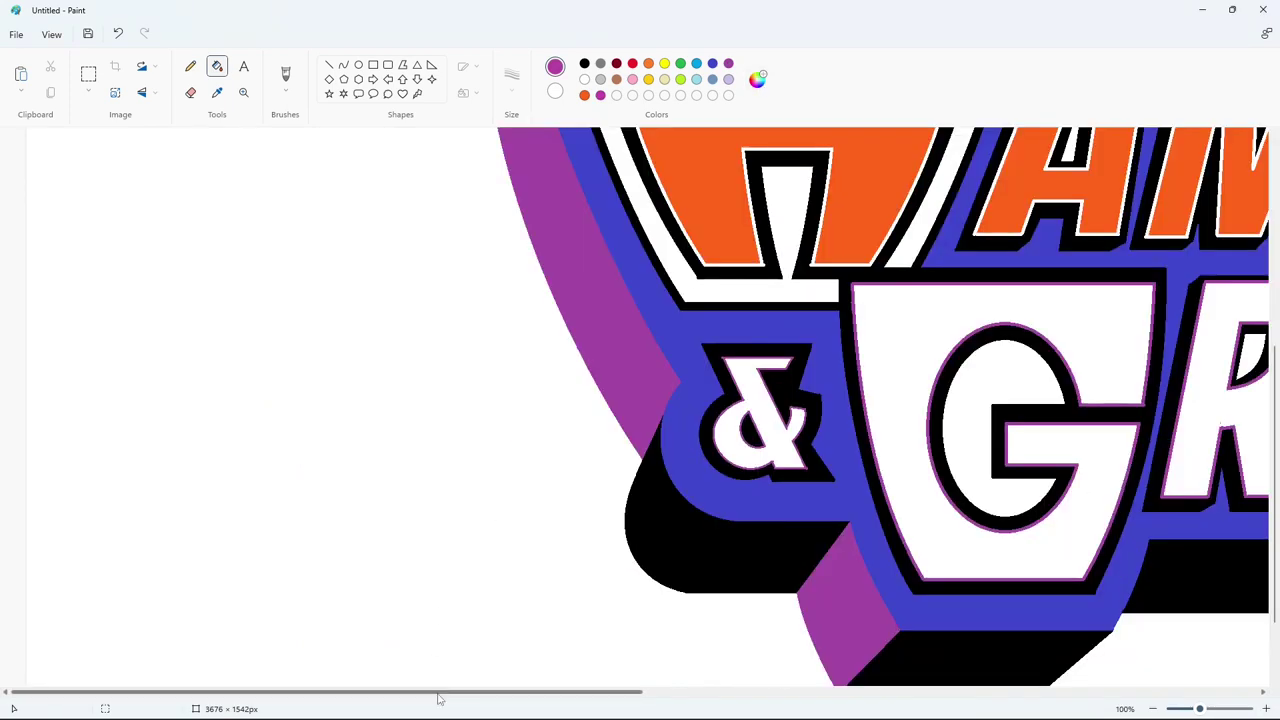
left_click_drag(438, 698, 491, 703)
left_click(712, 63)
left_click(329, 64)
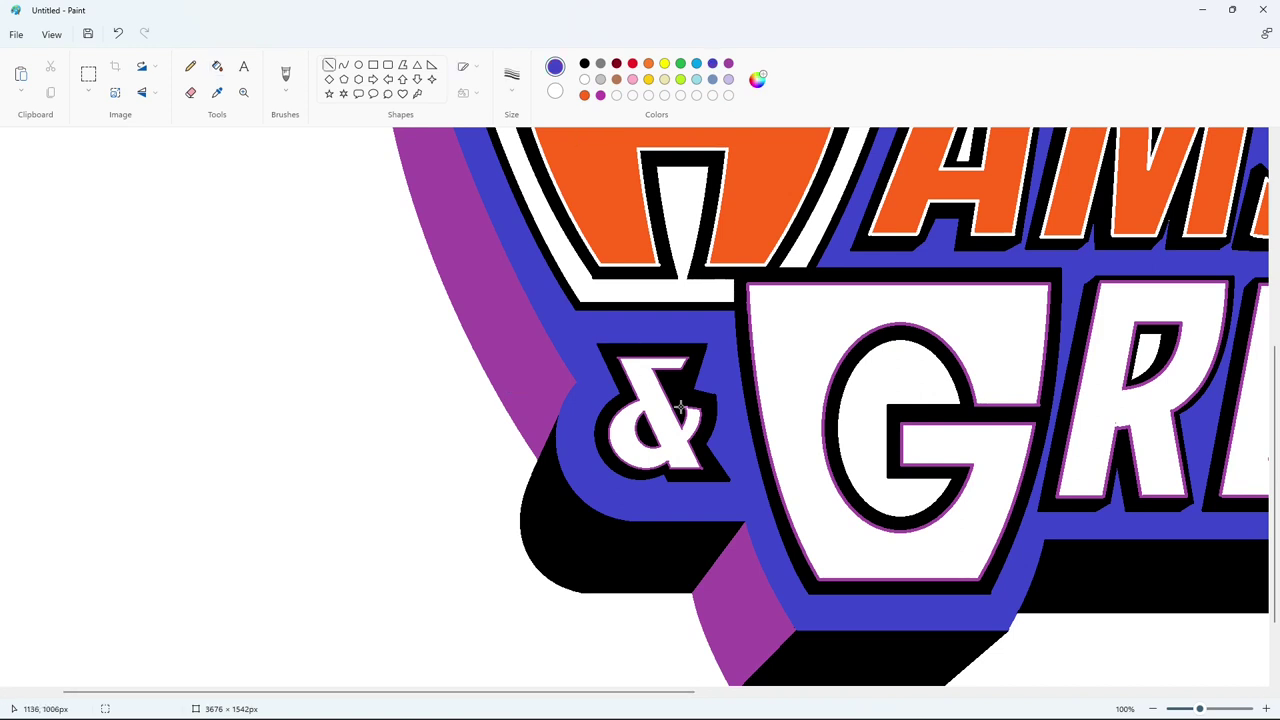
left_click_drag(685, 390, 697, 386)
Recolor the outlines of the GRETEL letters with the custom pinkish purple
left_click(217, 66)
left_click(600, 95)
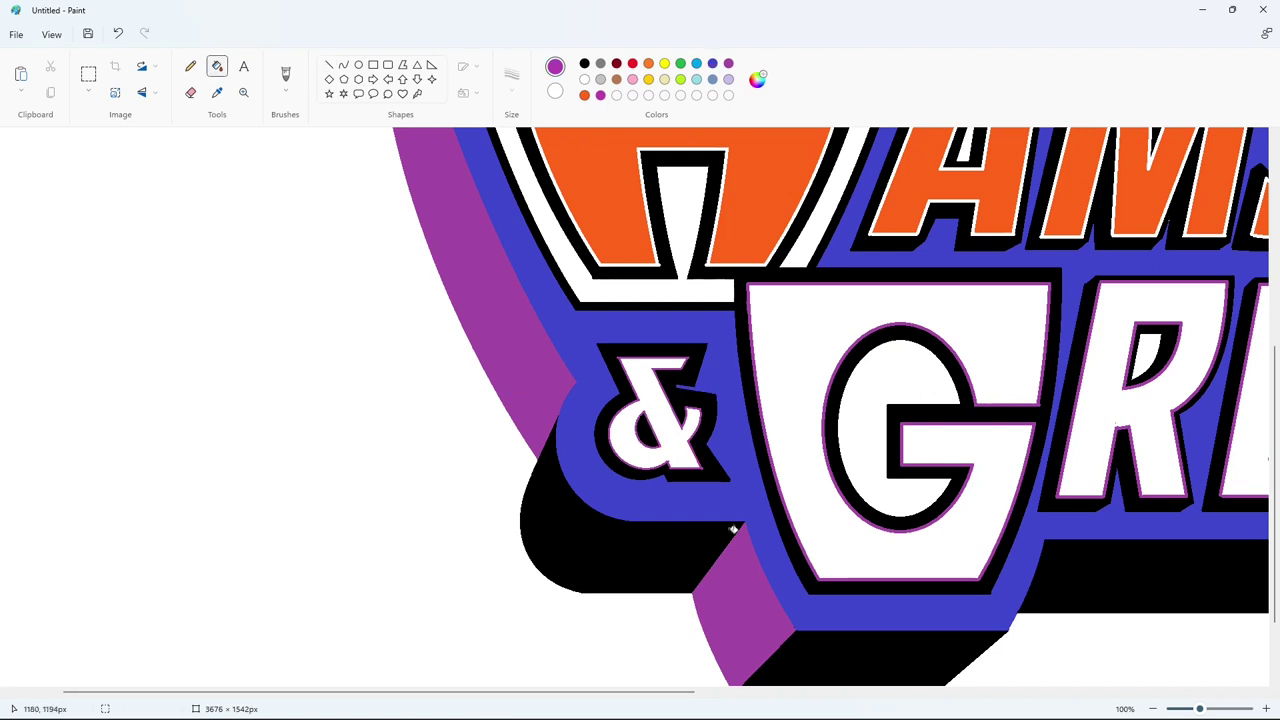
left_click(848, 490)
key("ctrl+z")
left_click(853, 488)
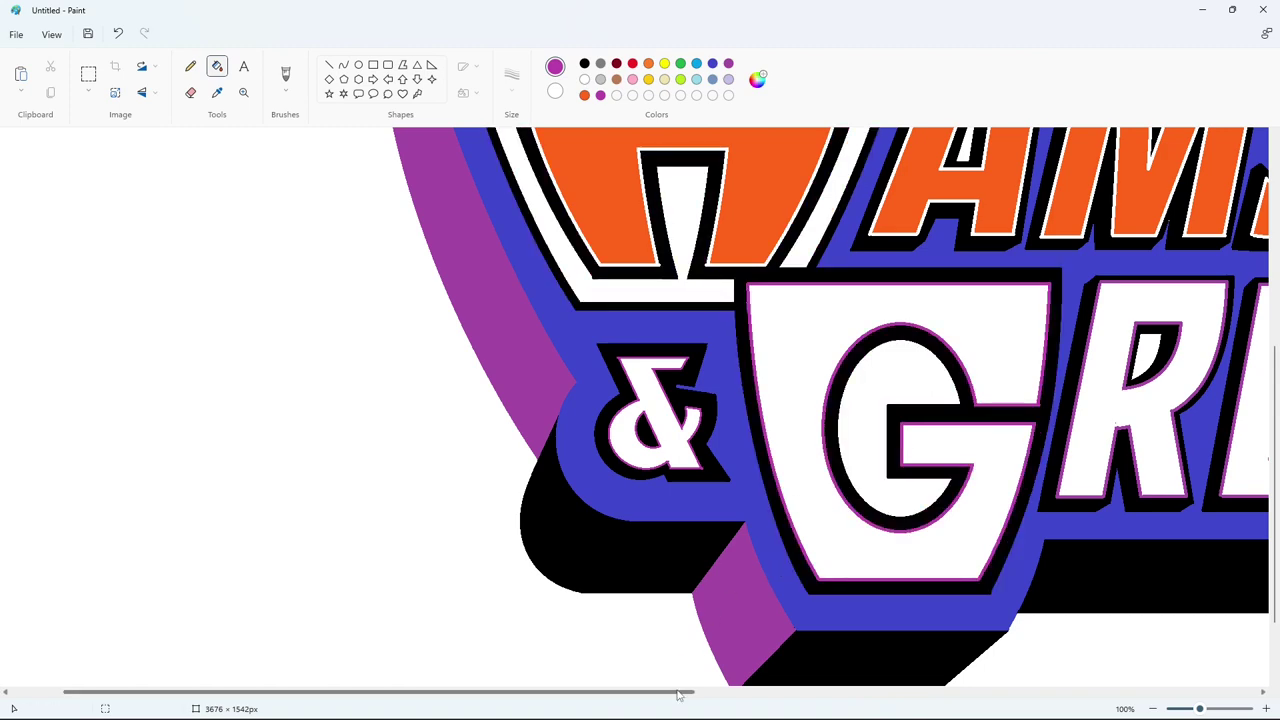
scroll(700, 440, "right", 5)
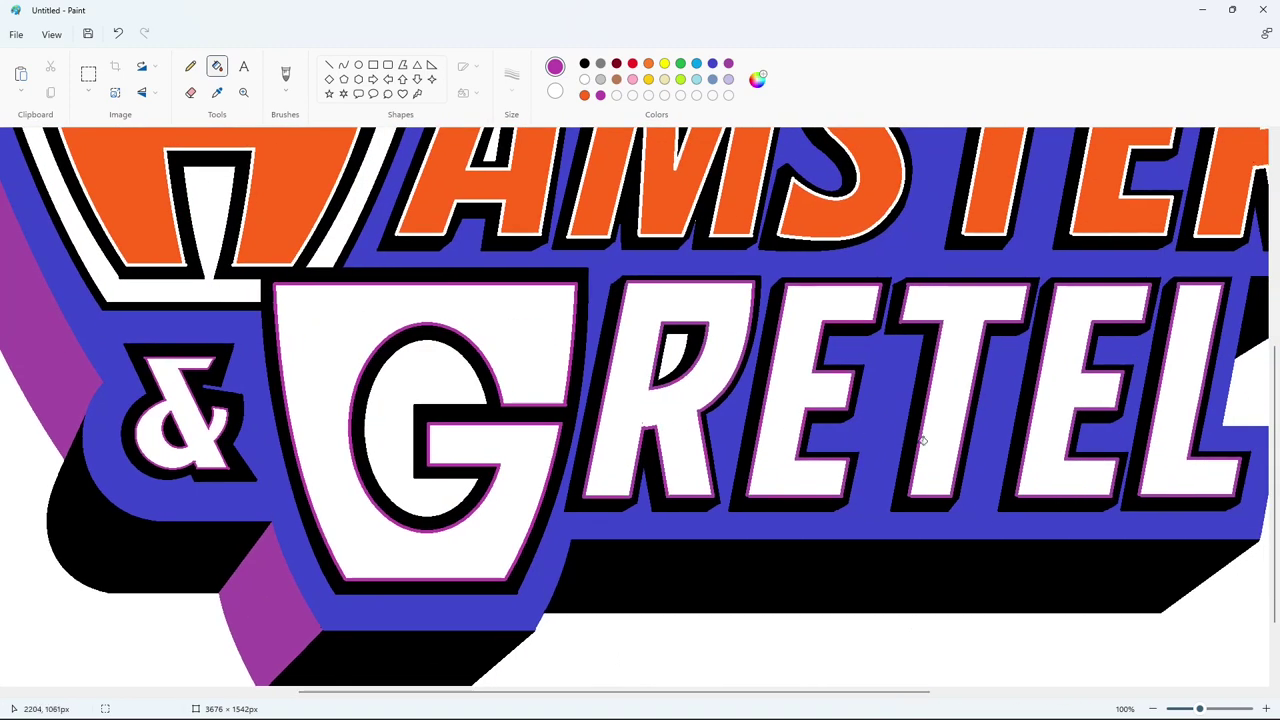
scroll(923, 670, "right", 4)
scroll(1070, 600, "down", 2, "ctrl")
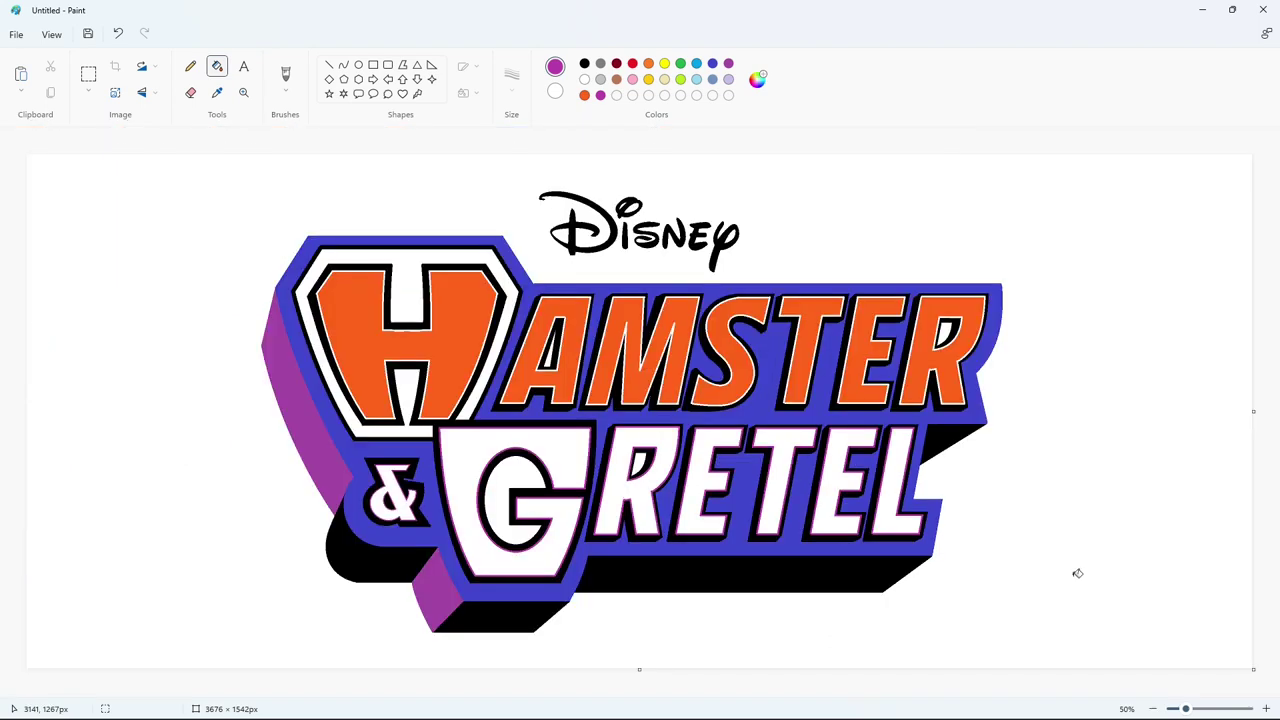
Define the dark indigo #2A3087 from the backing's blue and fill the logo's backing with it
left_click(757, 79)
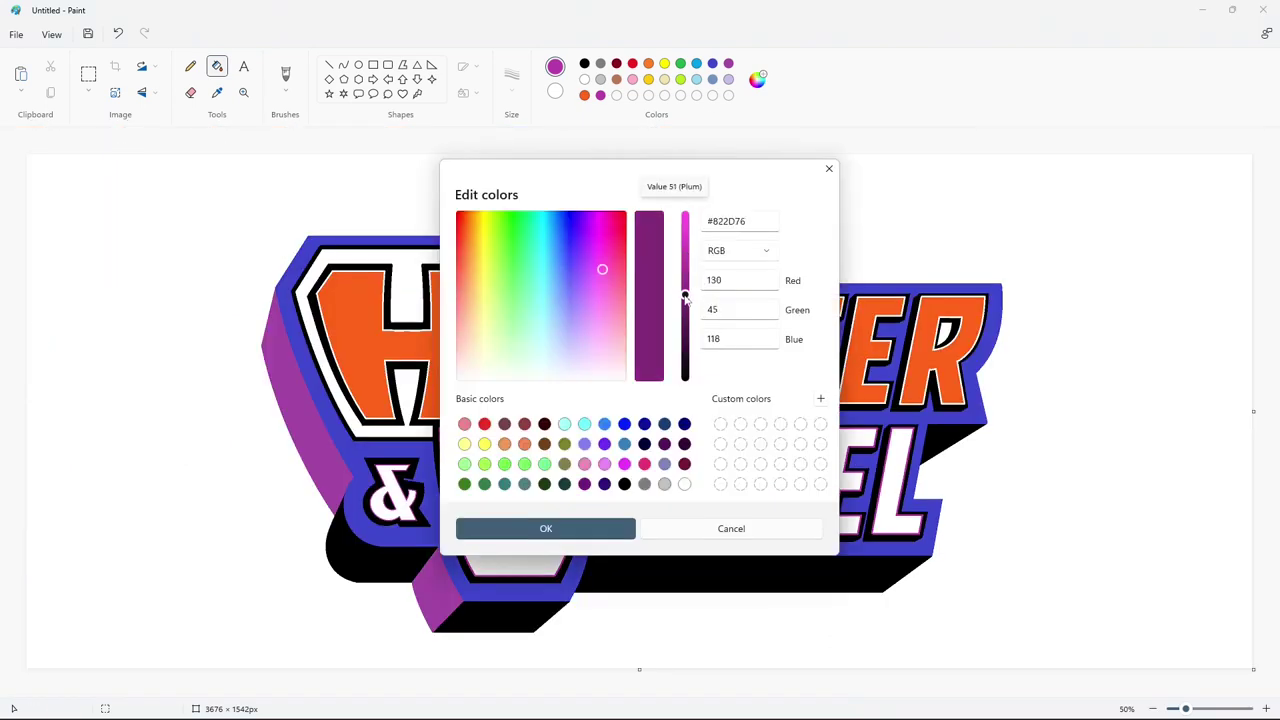
left_click(831, 171)
left_click(217, 93)
left_click(390, 536)
left_click(757, 79)
left_click_drag(686, 252, 686, 292)
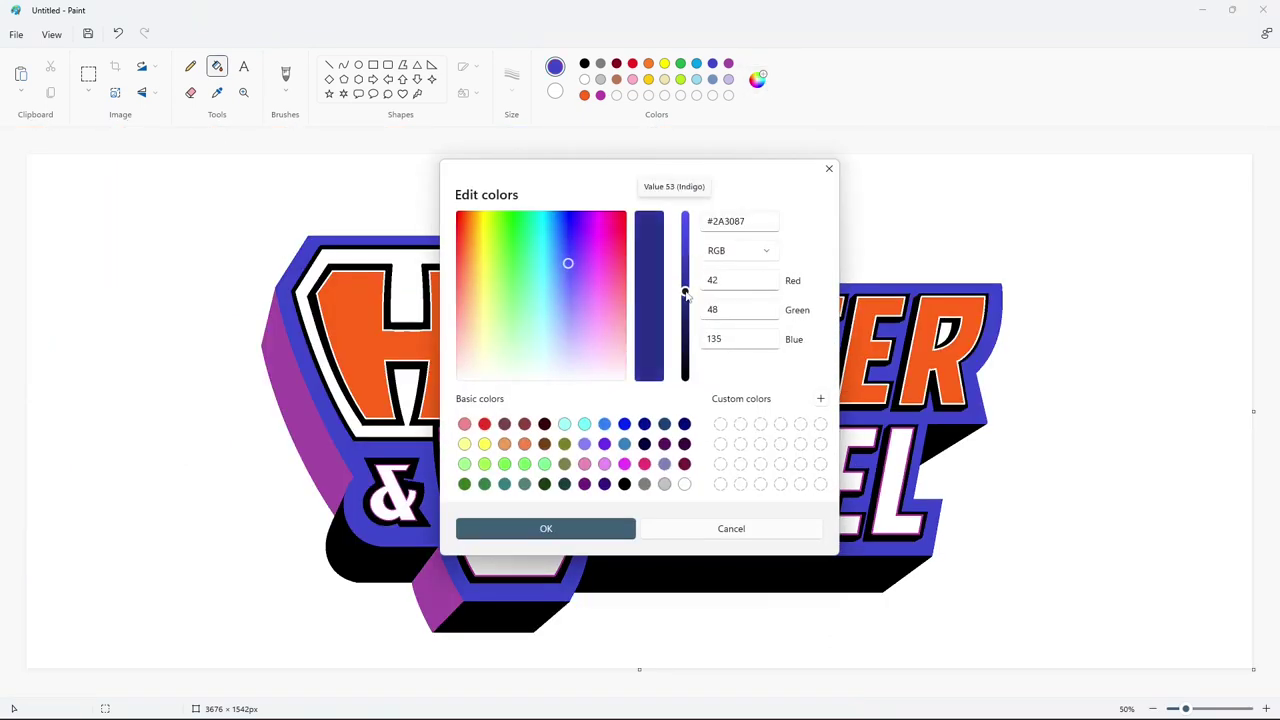
left_click(546, 529)
left_click(218, 68)
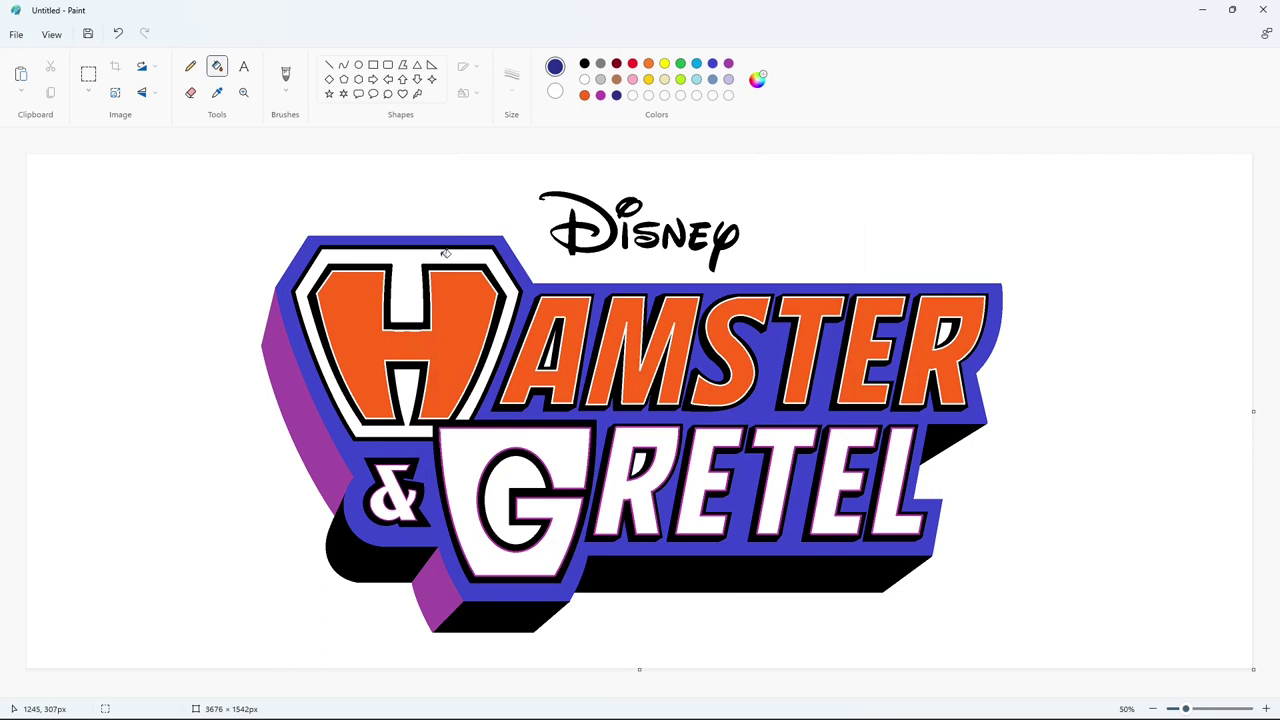
left_click(522, 277)
Define a slightly lighter indigo and fill the logo's backing and the inside of the G with it
left_click(764, 86)
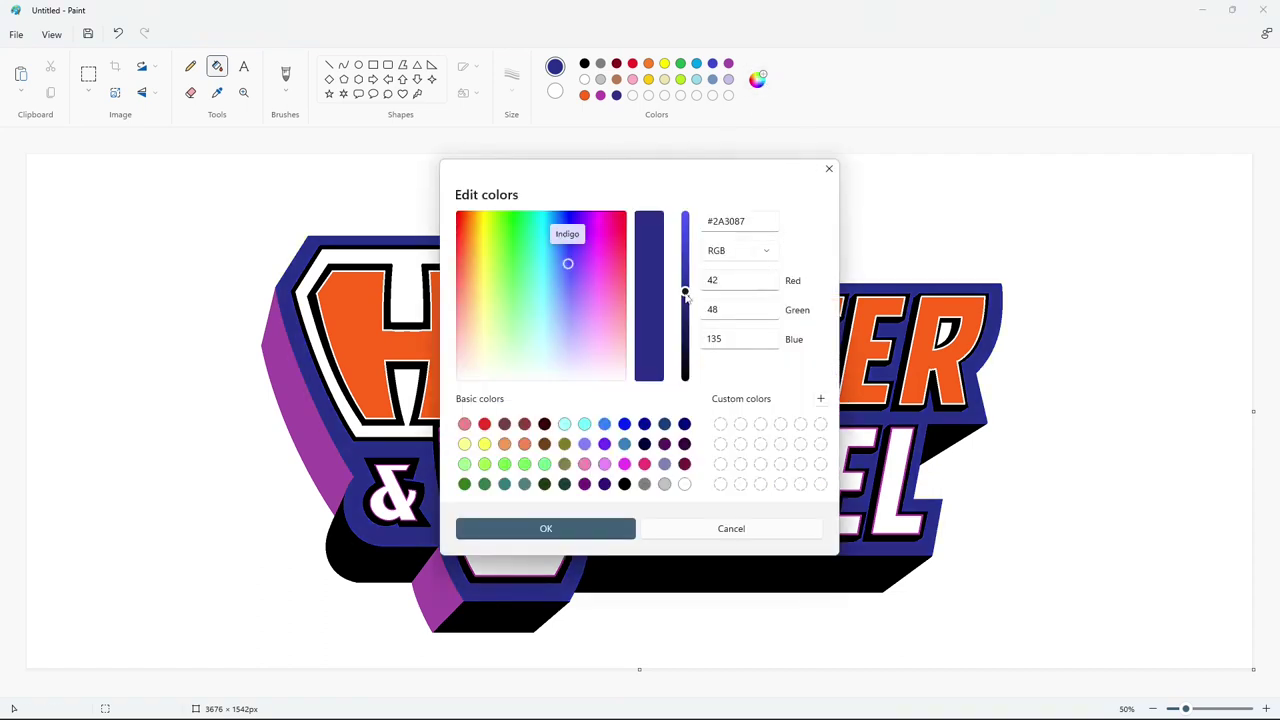
left_click_drag(686, 293, 686, 282)
left_click(548, 528)
left_click(659, 287)
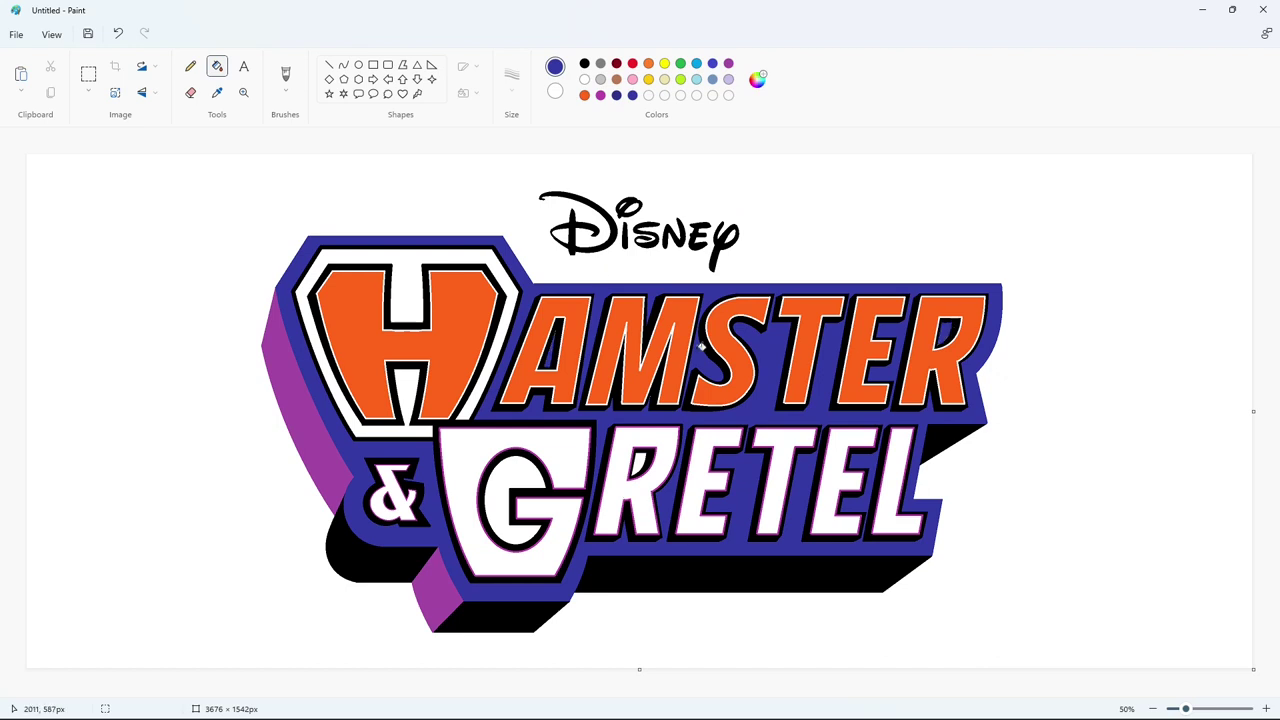
left_click(512, 482)
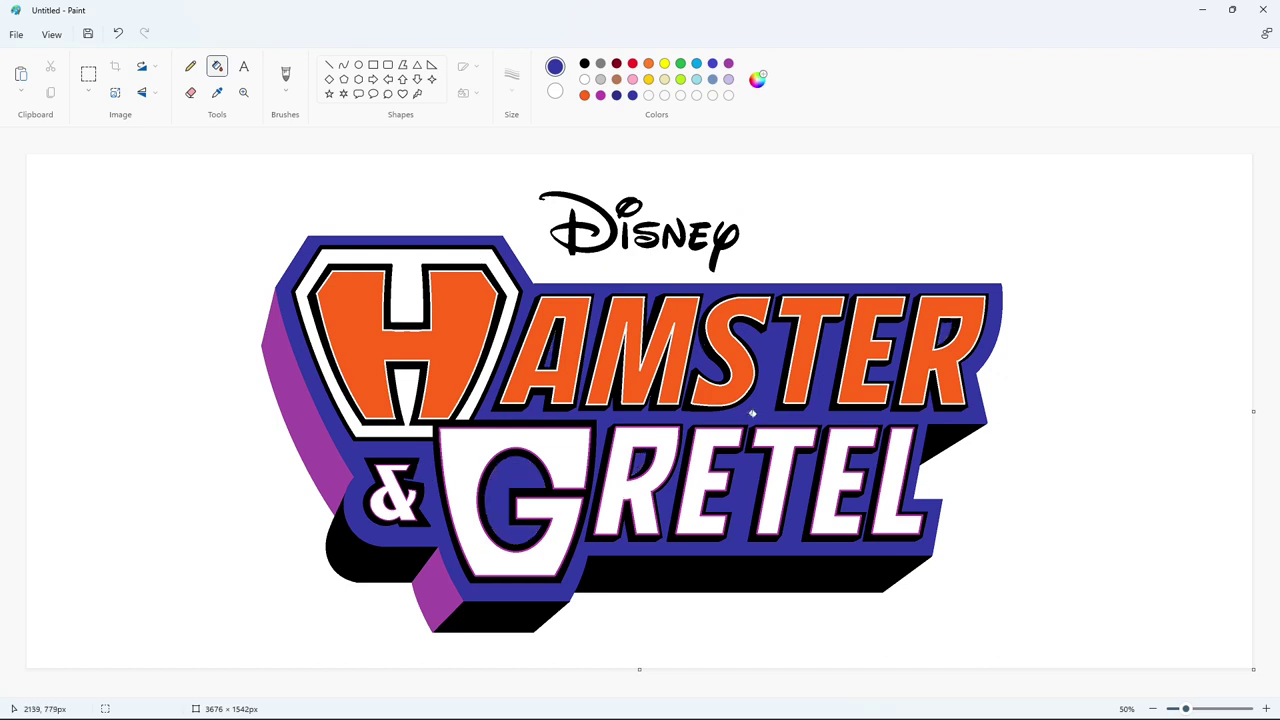
Fill the ampersand black and its surrounding shape white
left_click(585, 63)
left_click(398, 488)
left_click(585, 79)
left_click(420, 485)
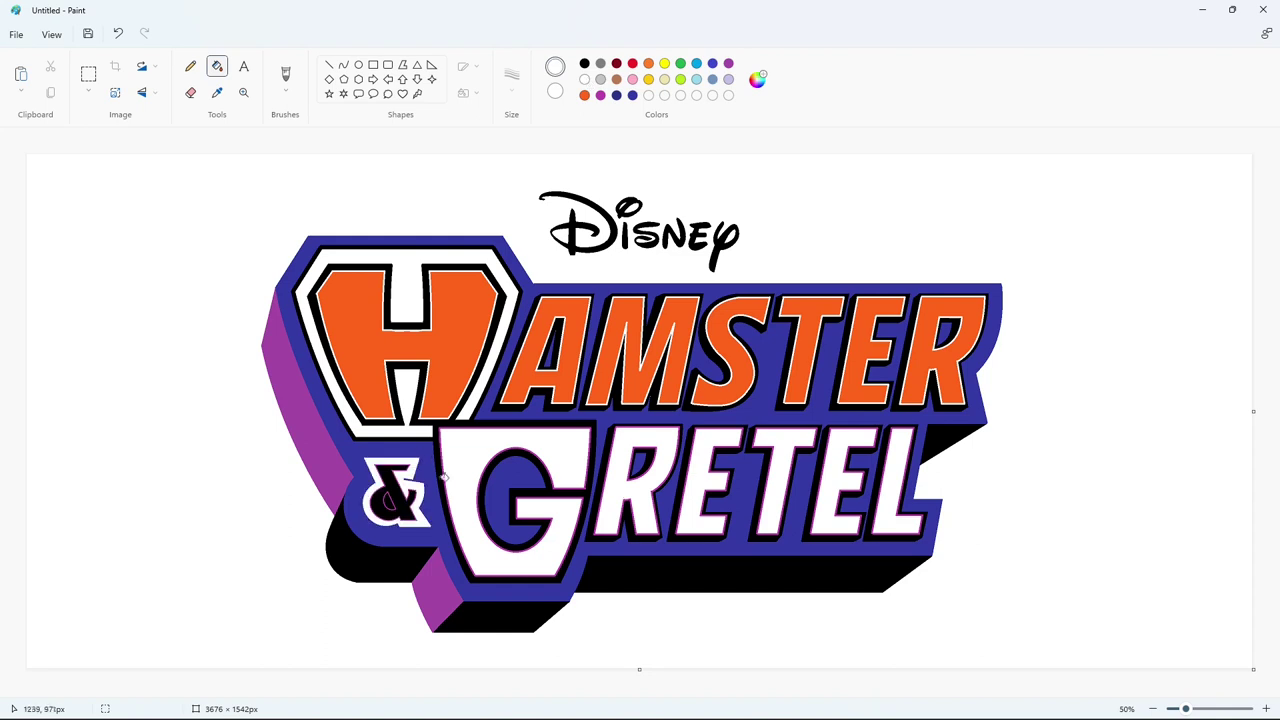
Fill all letters of the Disney wordmark with the custom pinkish purple
left_click(600, 95)
left_click(613, 220)
left_click(627, 212)
left_click(627, 235)
left_click(650, 238)
left_click(675, 237)
left_click(699, 244)
left_click(714, 240)
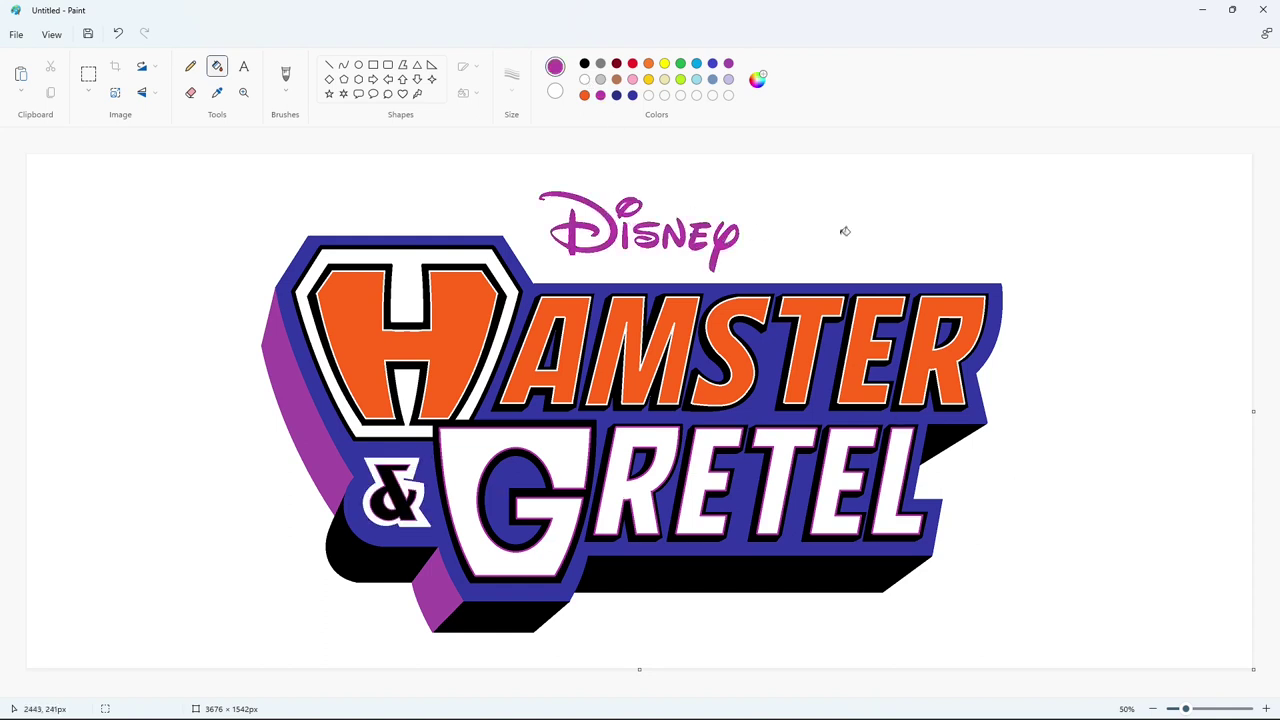
Define a darker shade of the custom purple and recolor the shadow below GRETEL, the G and the ampersand in purple shades
double_click(600, 96)
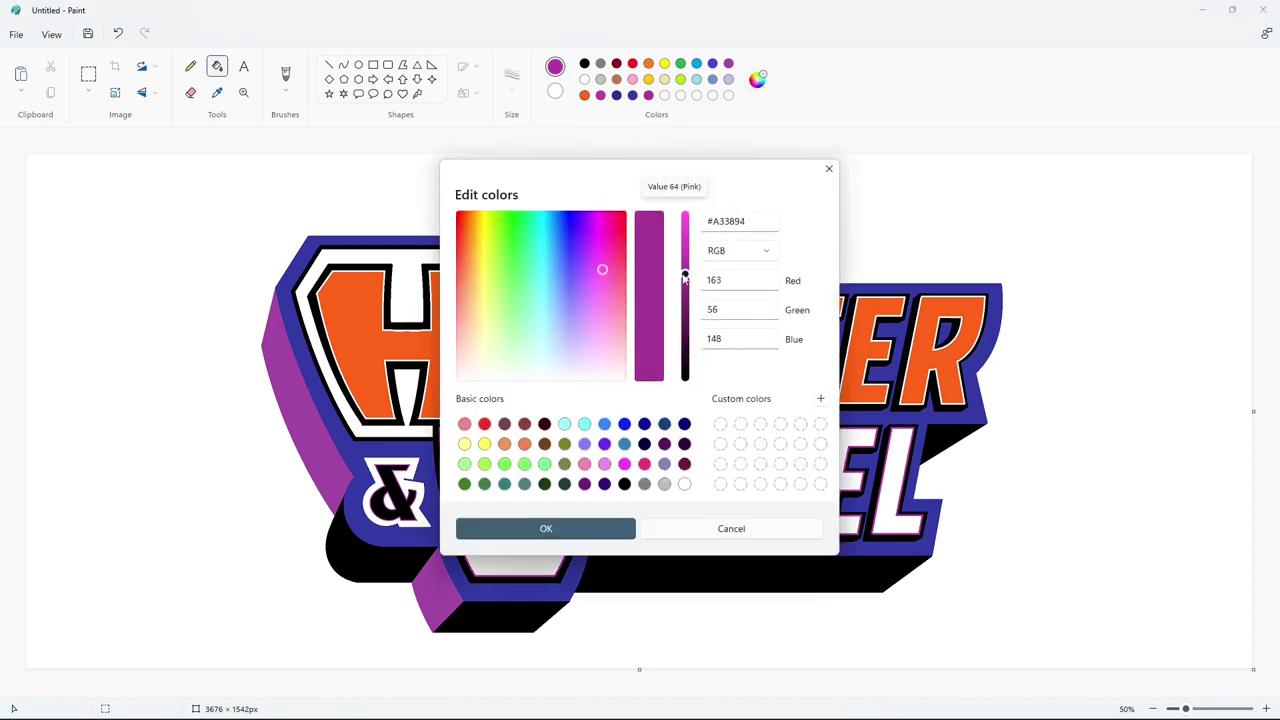
key("Return")
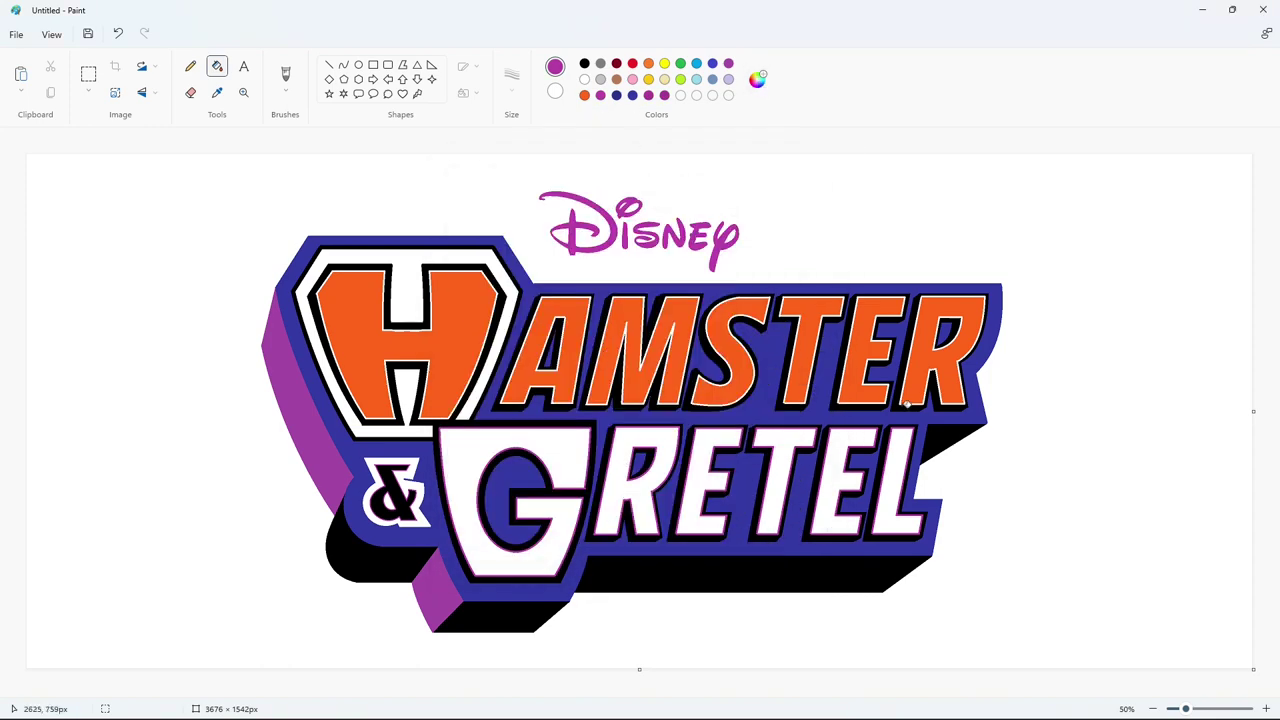
left_click(728, 569)
left_click(518, 612)
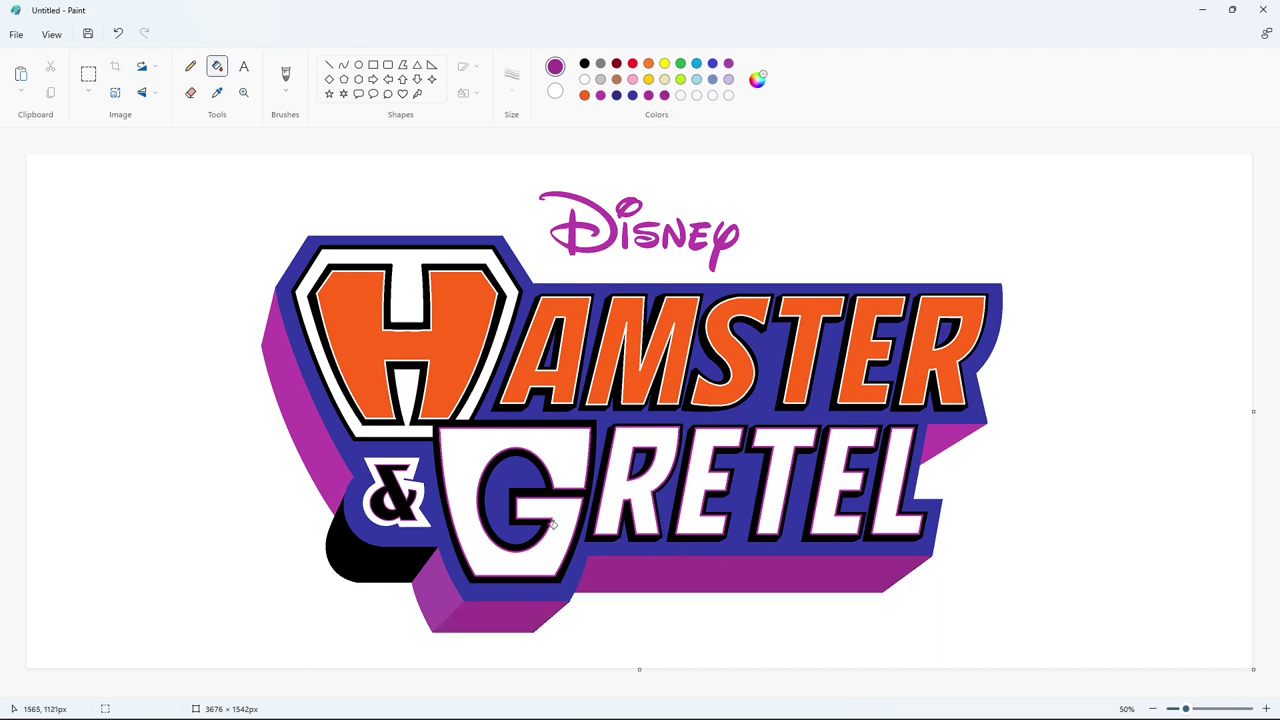
left_click(449, 581)
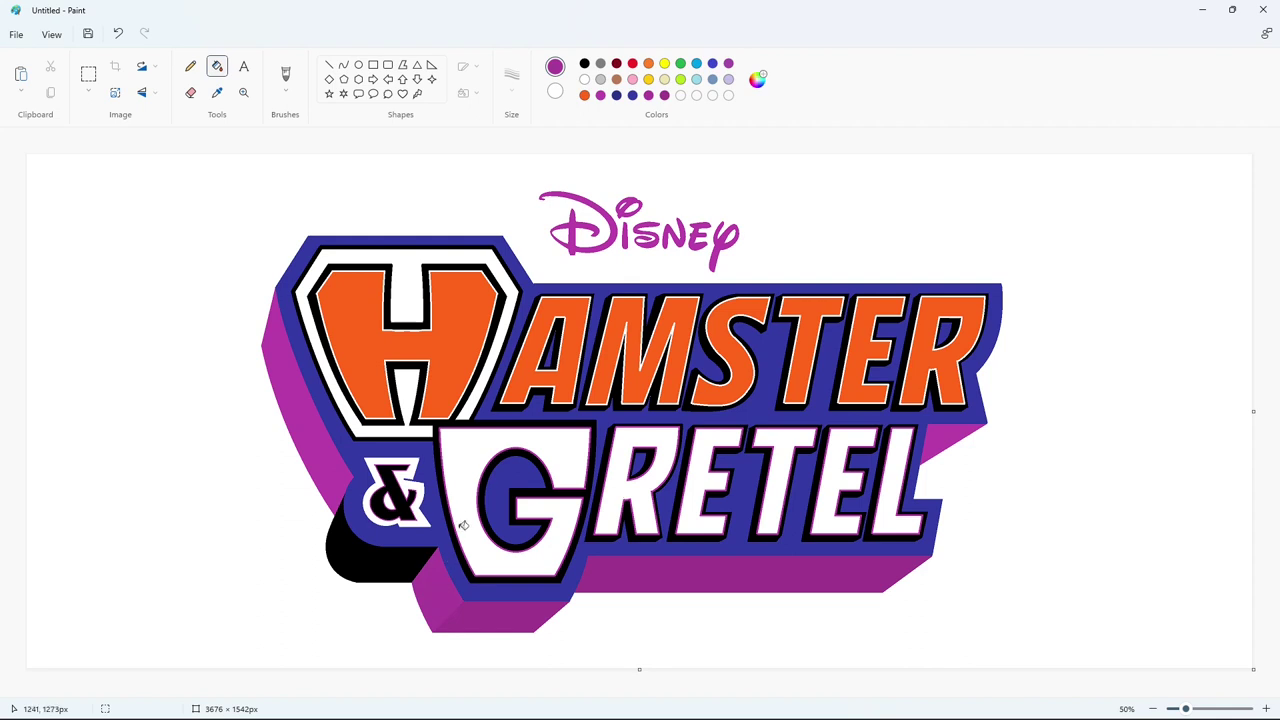
left_click(360, 560)
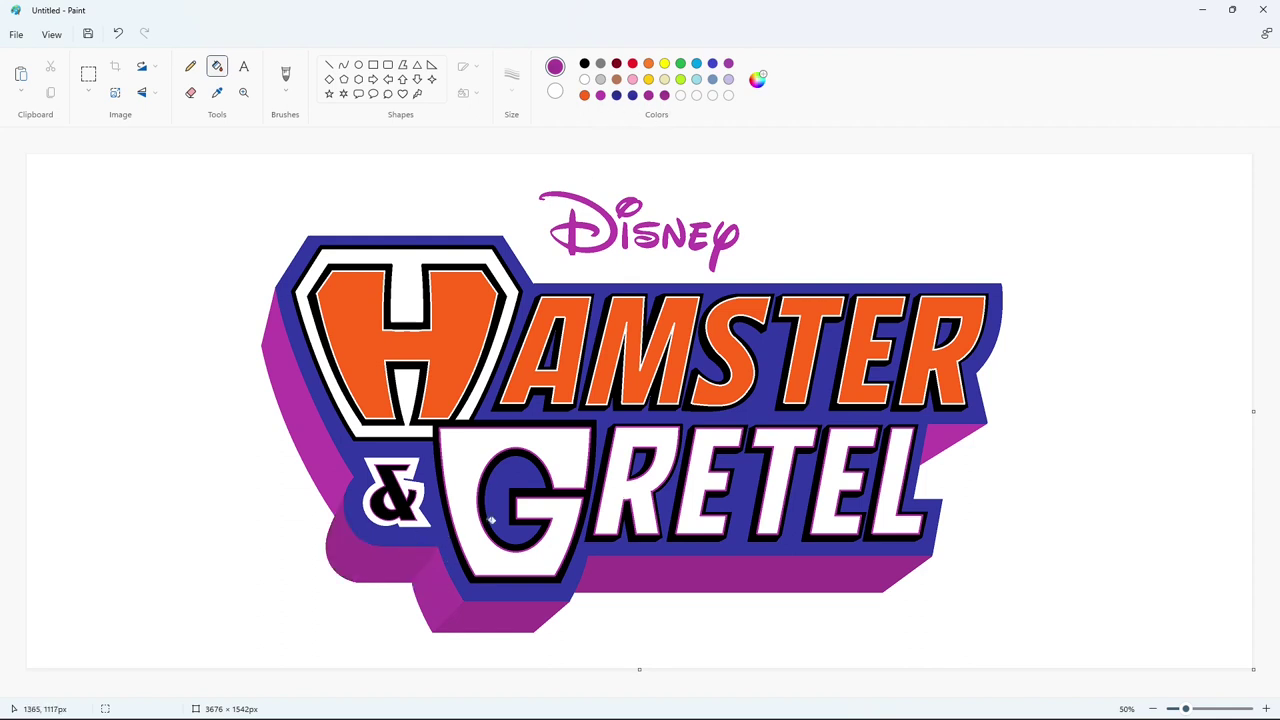